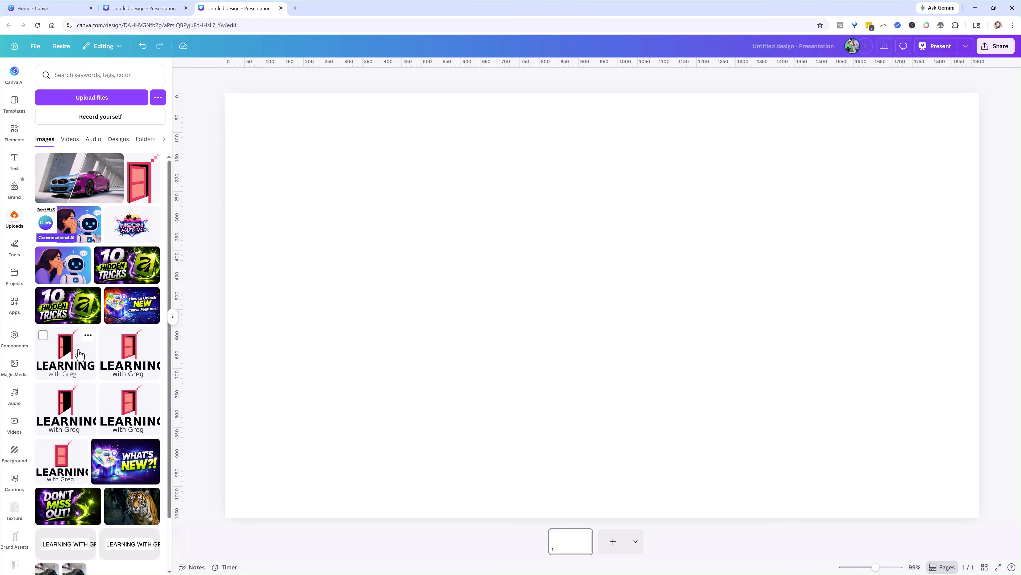
Place the uploaded open-door logo on page 1, shrink it, and position it near the page's bottom centre.
click(76, 354)
drag(488, 328, 471, 357)
drag(410, 186, 689, 427)
drag(705, 472, 564, 488)
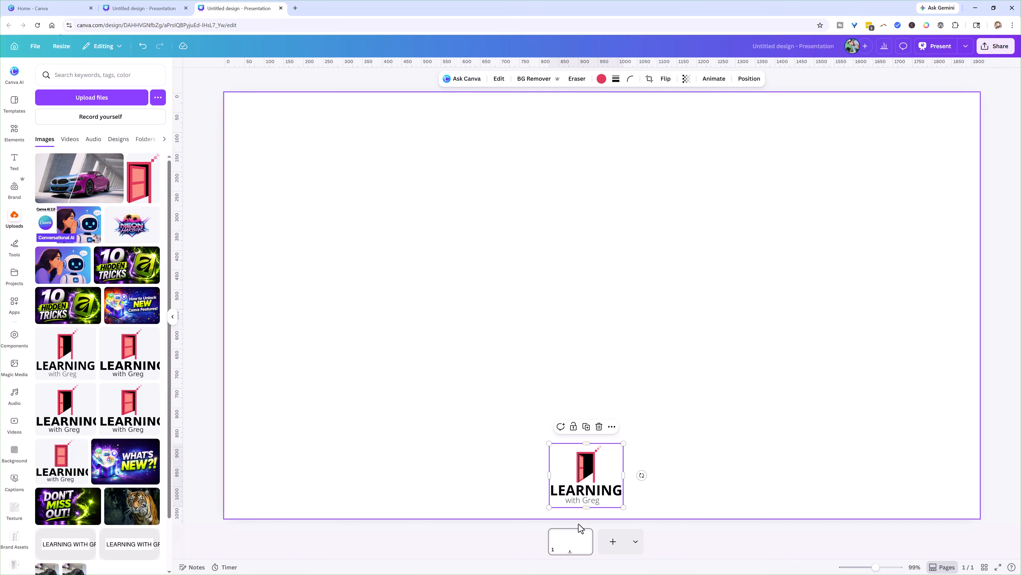
Add two new pages, paste a copy of the logo at the same spot on each, and return to page 1.
click(694, 465)
click(576, 472)
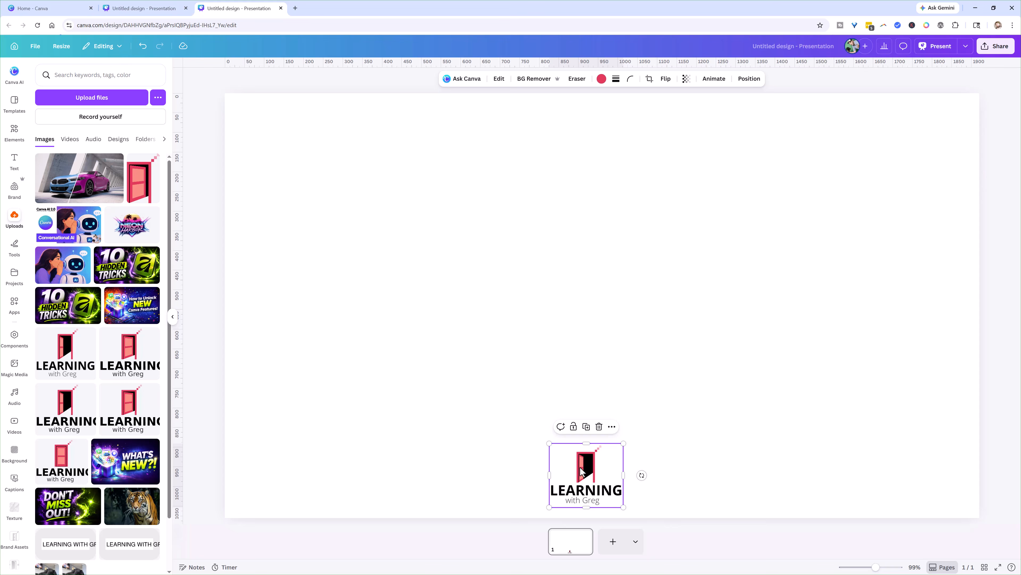
click(612, 541)
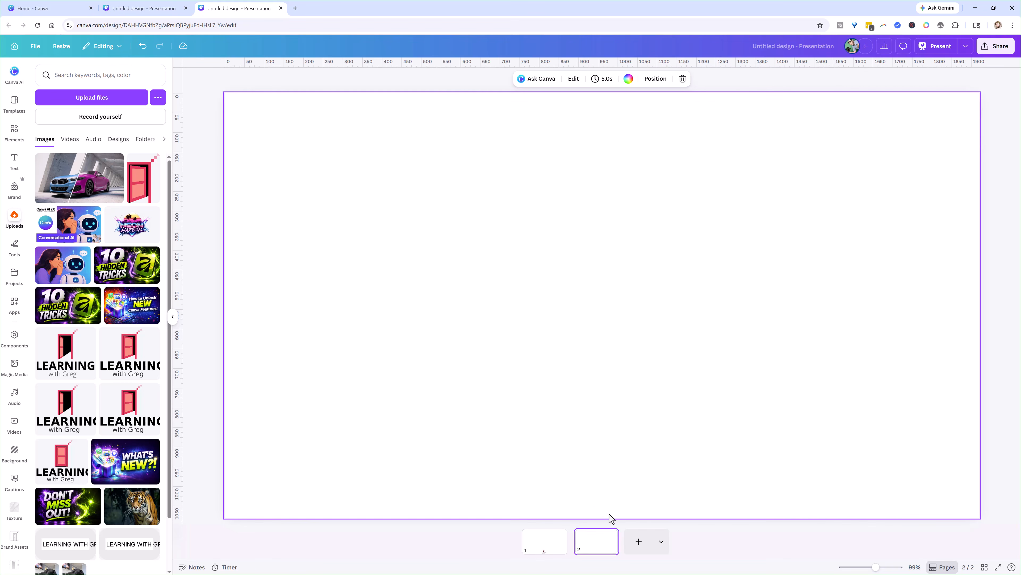
key(ctrl+v)
click(638, 542)
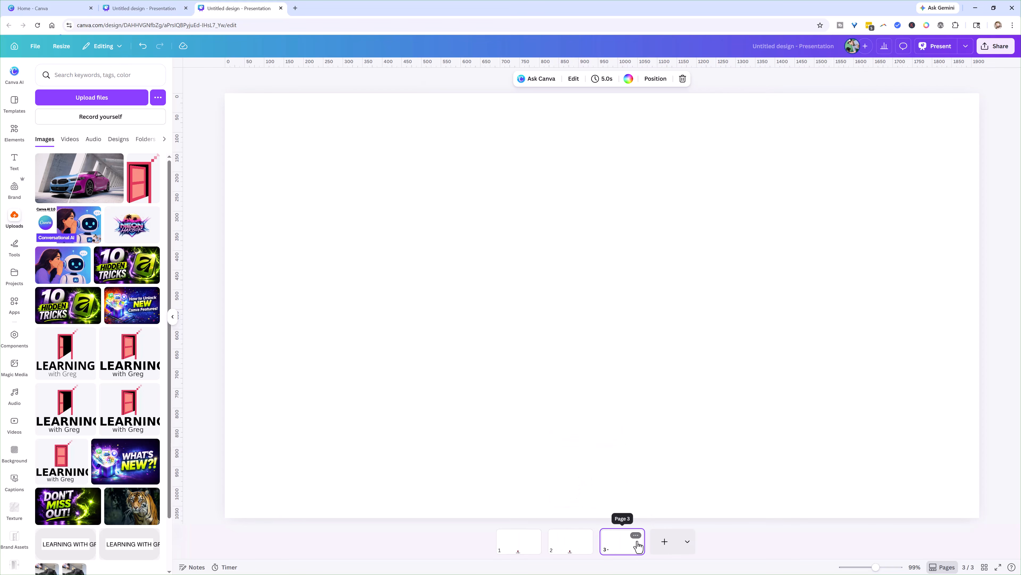
key(ctrl+v)
click(582, 548)
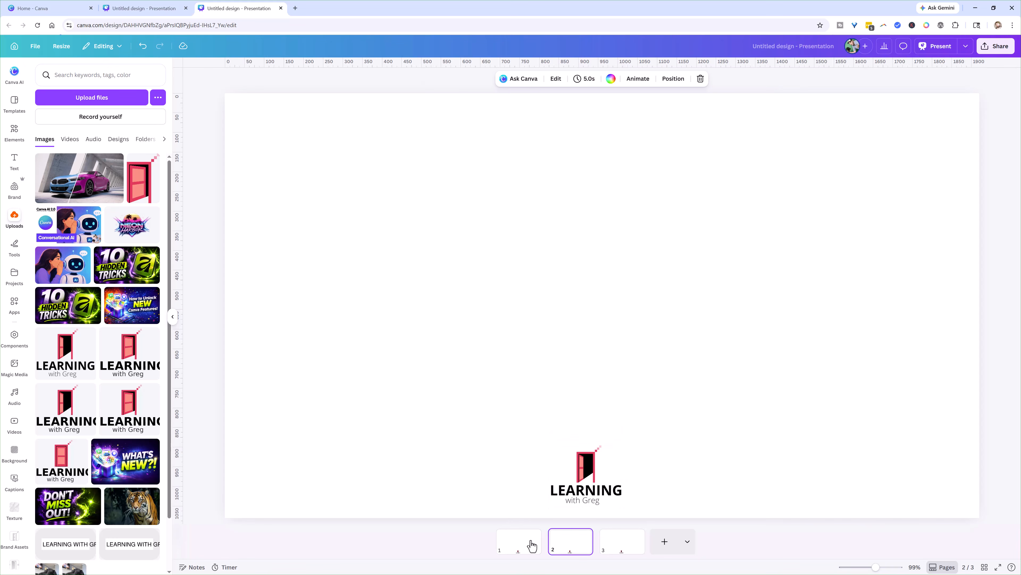
click(531, 547)
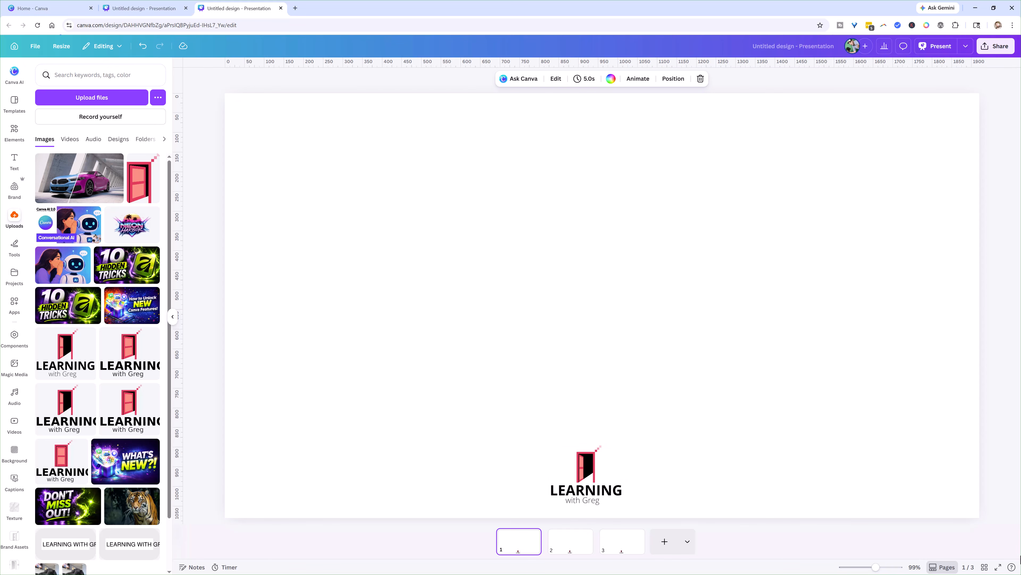
click(581, 476)
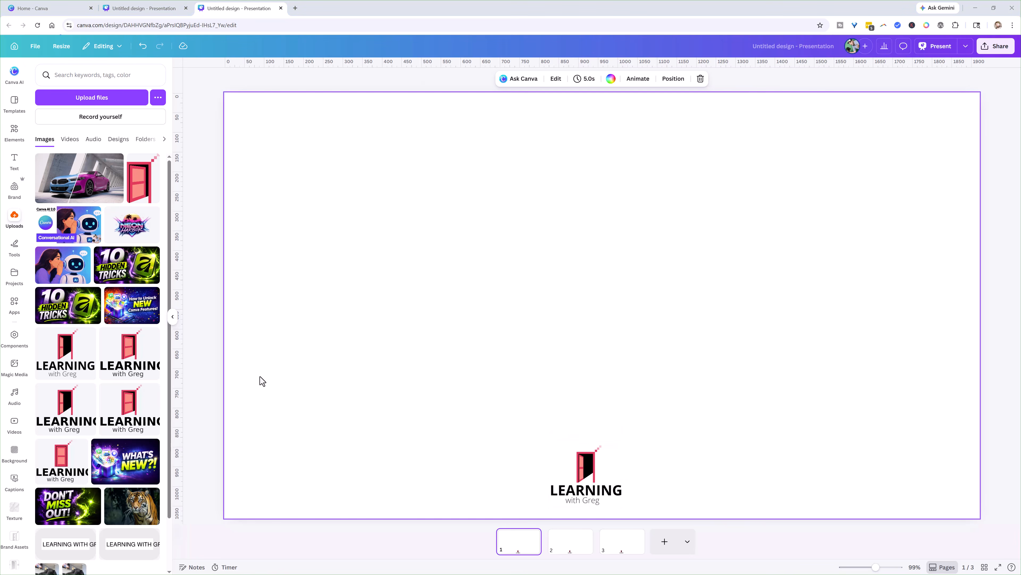
Add the logo to page 1 again and create a component from it named "Learning with Greg Logo 001".
click(83, 352)
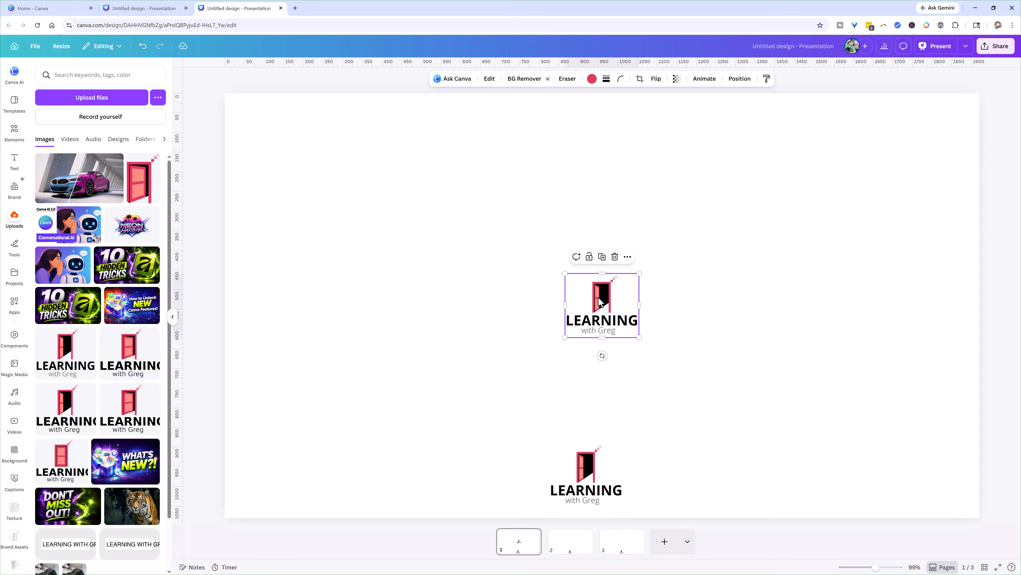
click(627, 258)
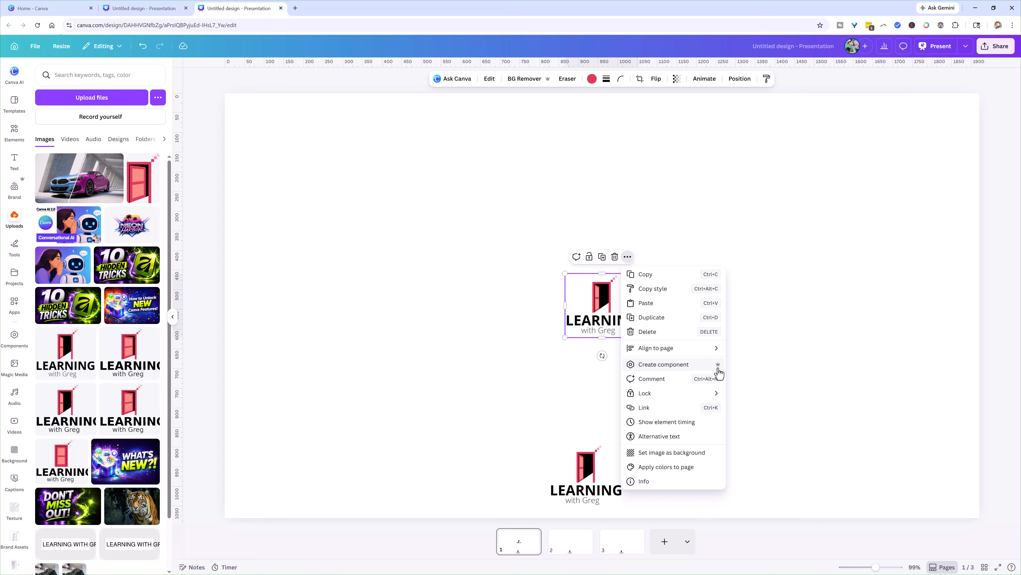
click(668, 370)
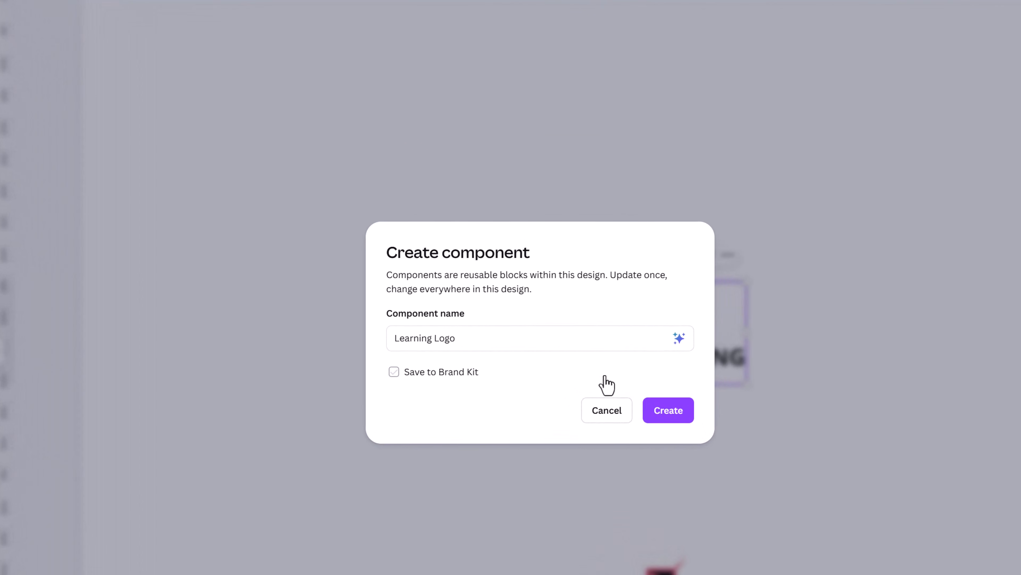
click(495, 339)
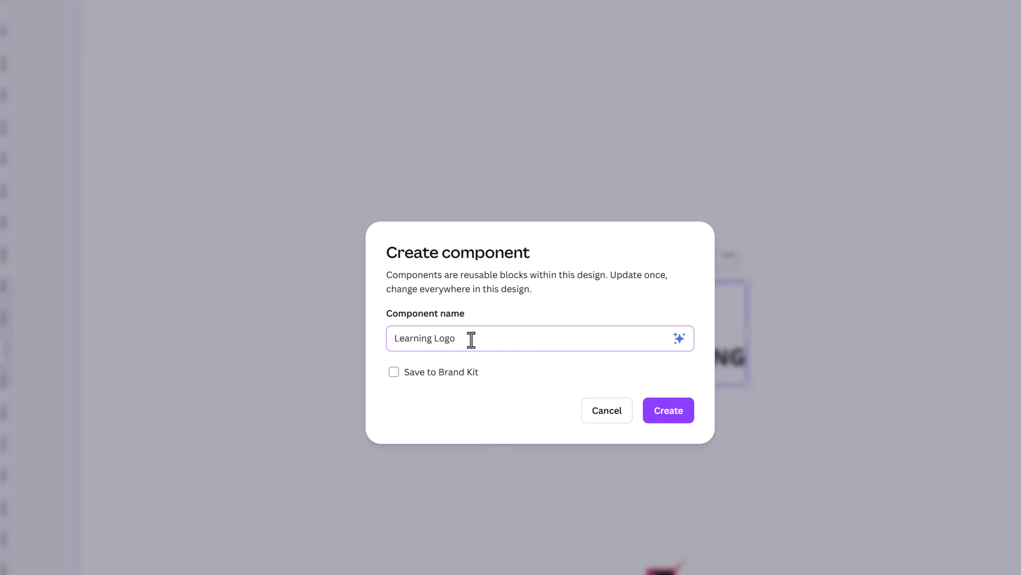
key(BackSpace)
key(BackSpace)
key(BackSpace)
key(BackSpace)
text(with Greg Logo 001)
click(665, 418)
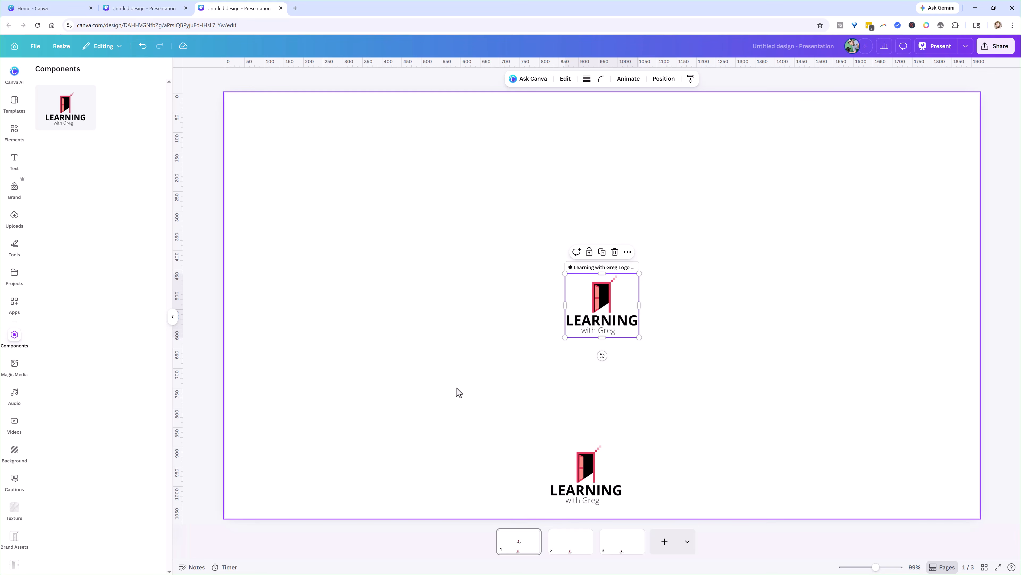
Delete both logos from page 1, leaving the page blank.
click(585, 464)
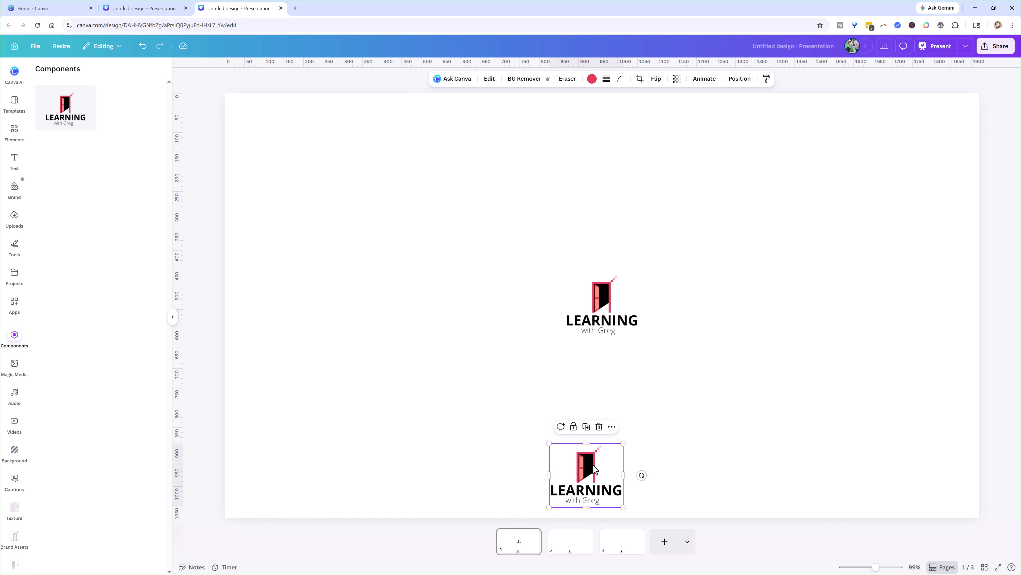
key(Delete)
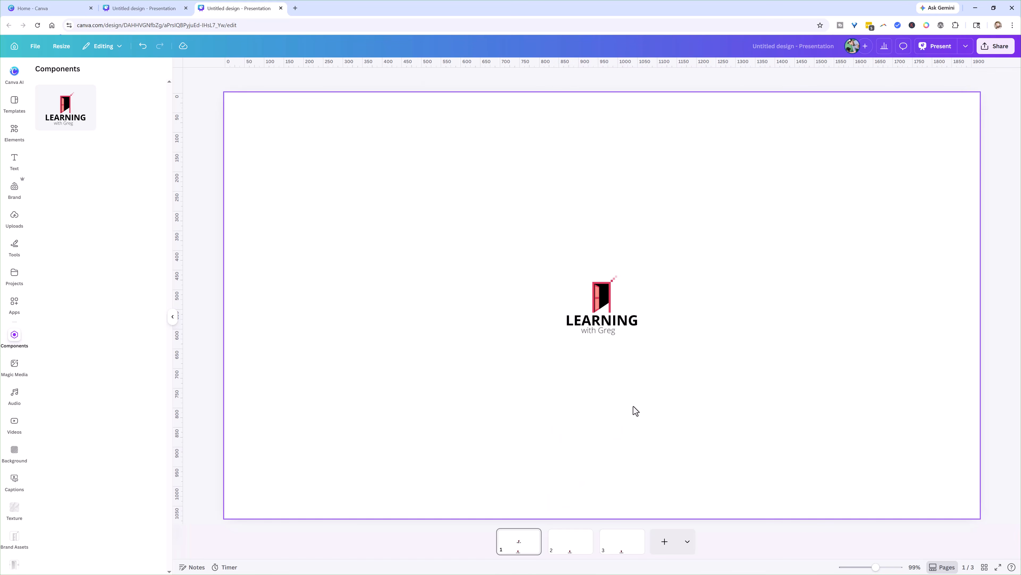
click(600, 310)
key(Delete)
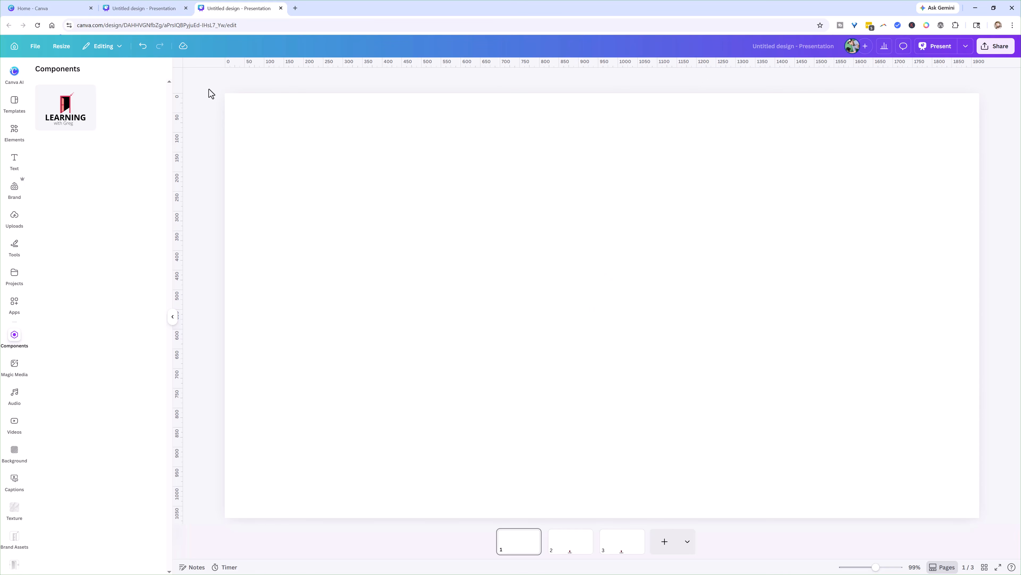
Insert the saved logo component on page 1 and place it near the page's bottom centre.
click(19, 84)
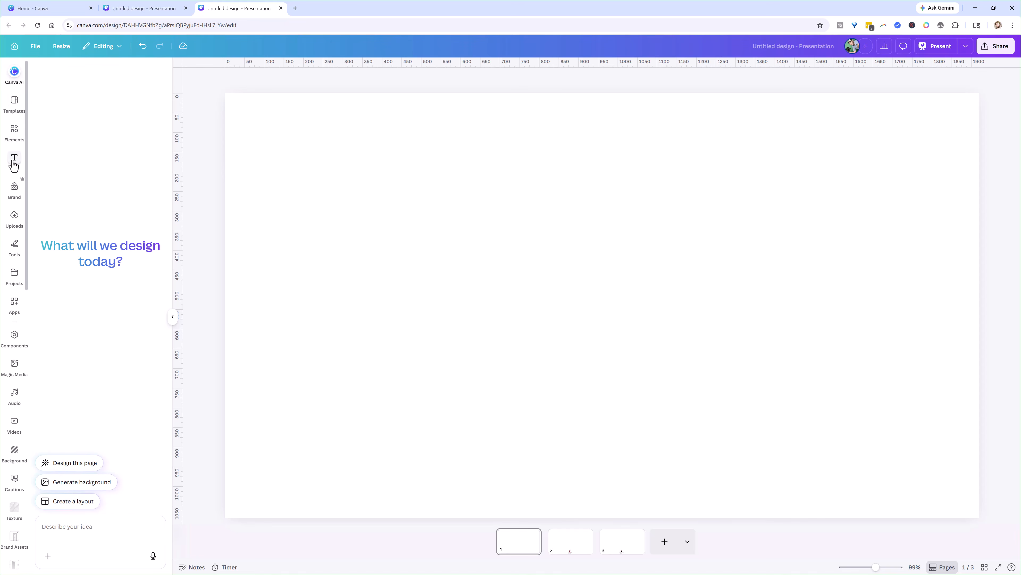
click(14, 336)
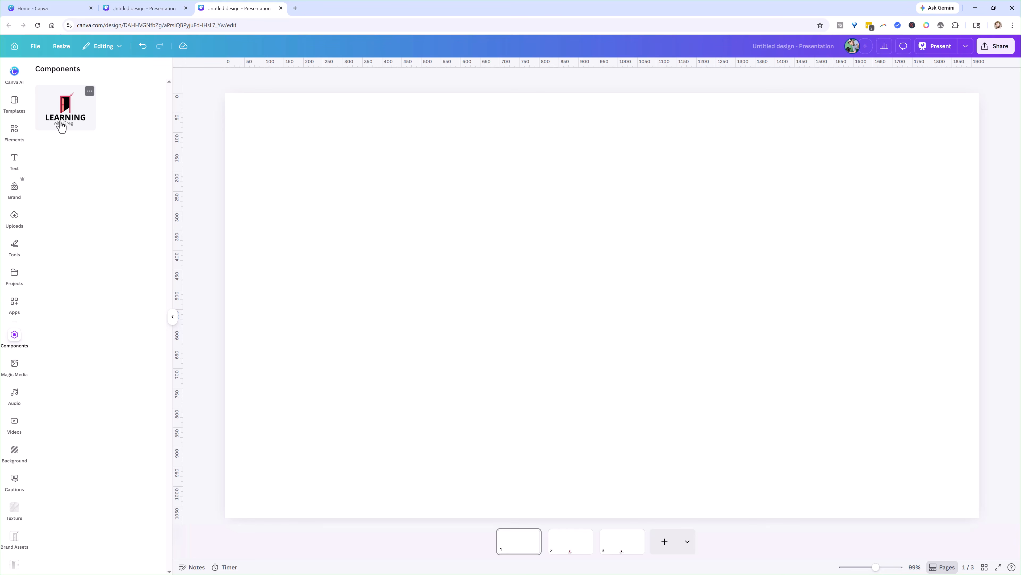
click(71, 122)
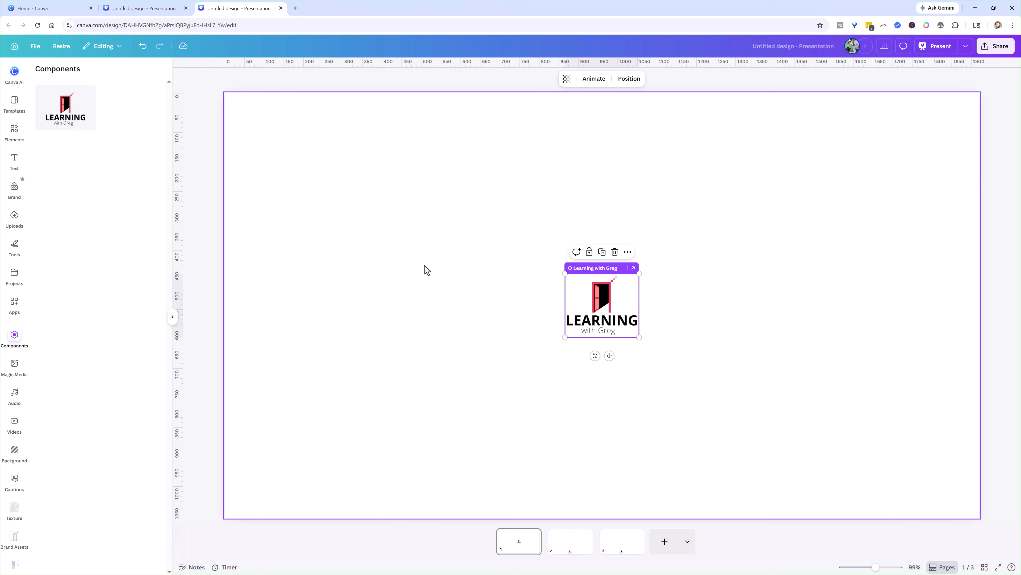
drag(586, 317, 590, 484)
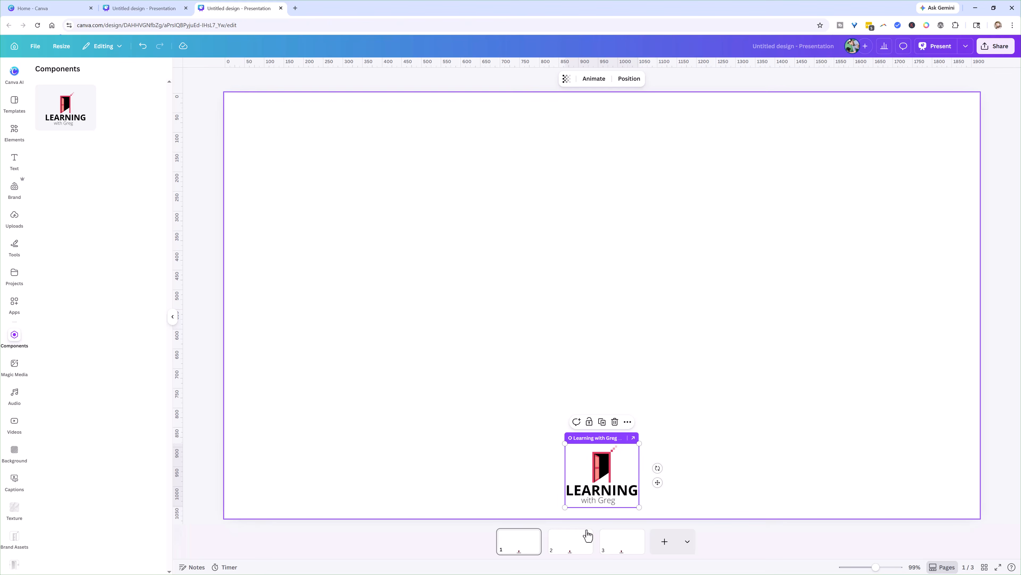
Delete the plain logo images from pages 2 and 3.
click(571, 547)
click(586, 487)
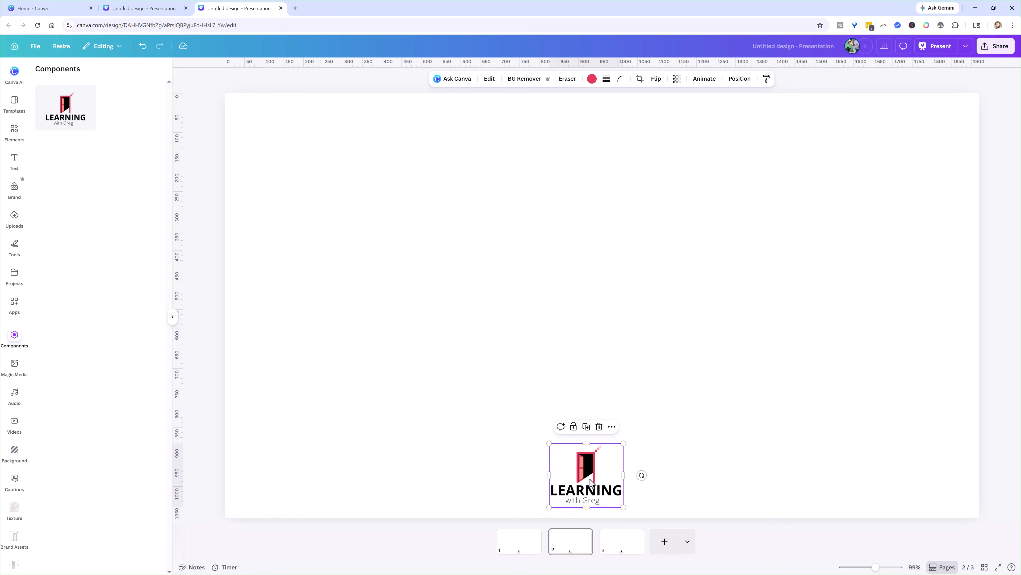
key(Delete)
click(621, 553)
key(Delete)
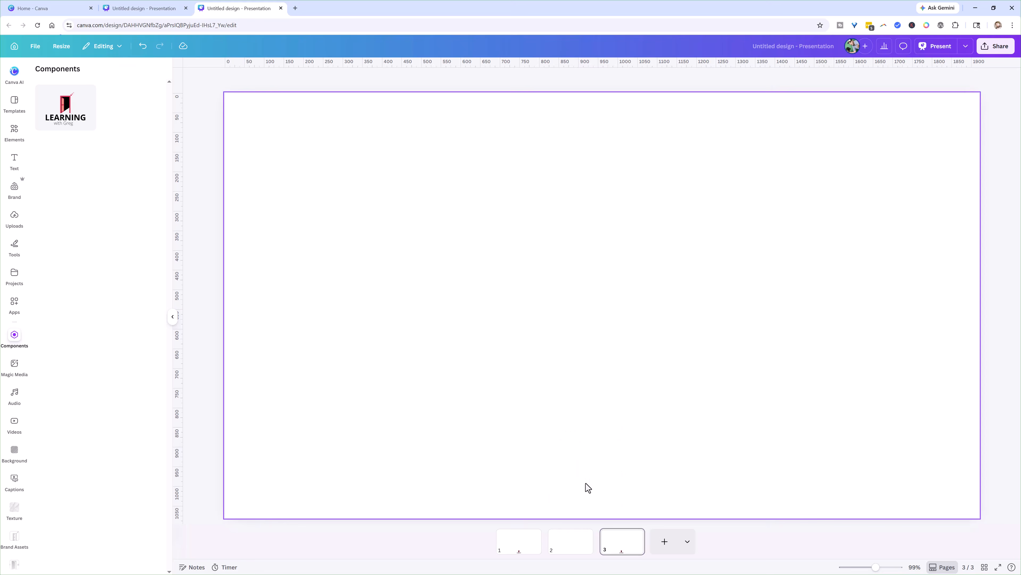
Enlarge the logo component on page 1, and shrink it to slightly below its original size.
click(506, 543)
click(589, 494)
click(591, 494)
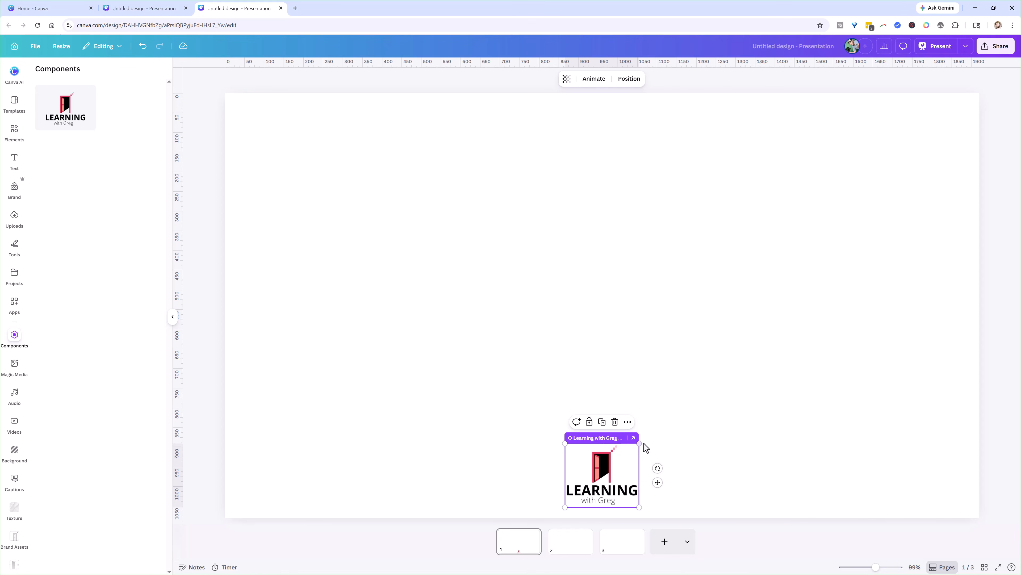
drag(640, 443, 816, 370)
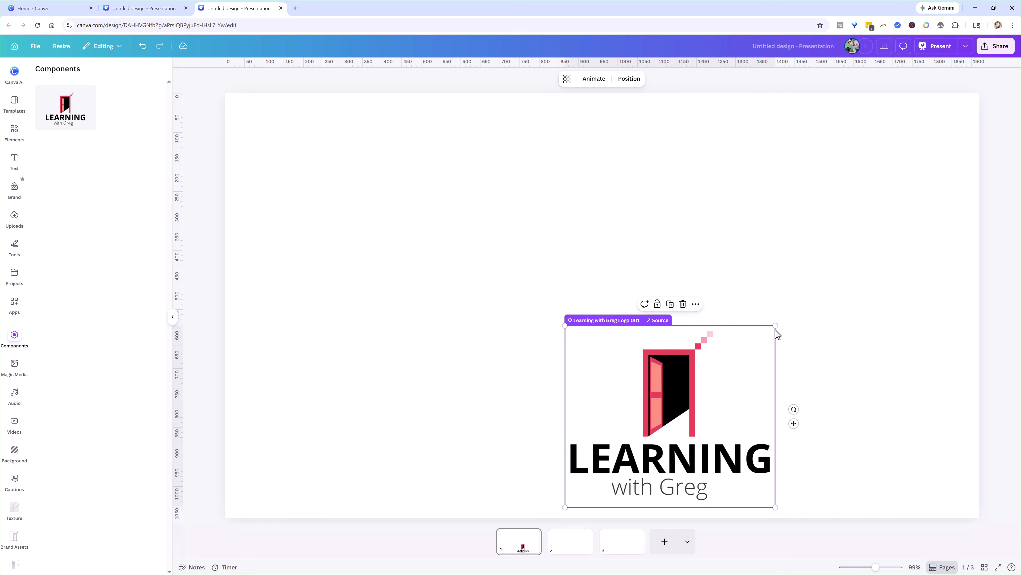
drag(775, 325, 563, 543)
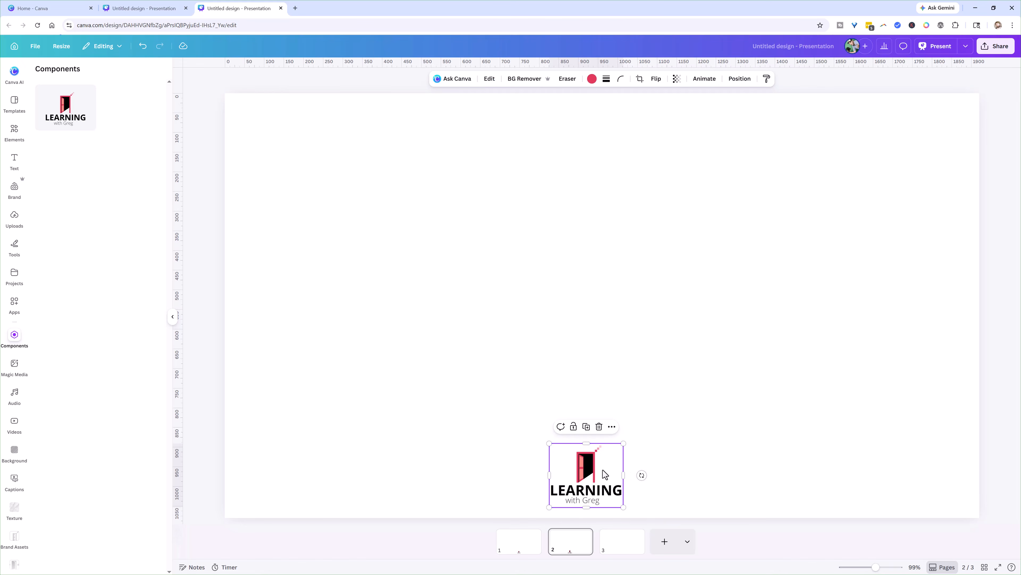
Try to copy the page 1 logo onto page 2, and delete the pasted plain images.
click(519, 541)
click(585, 498)
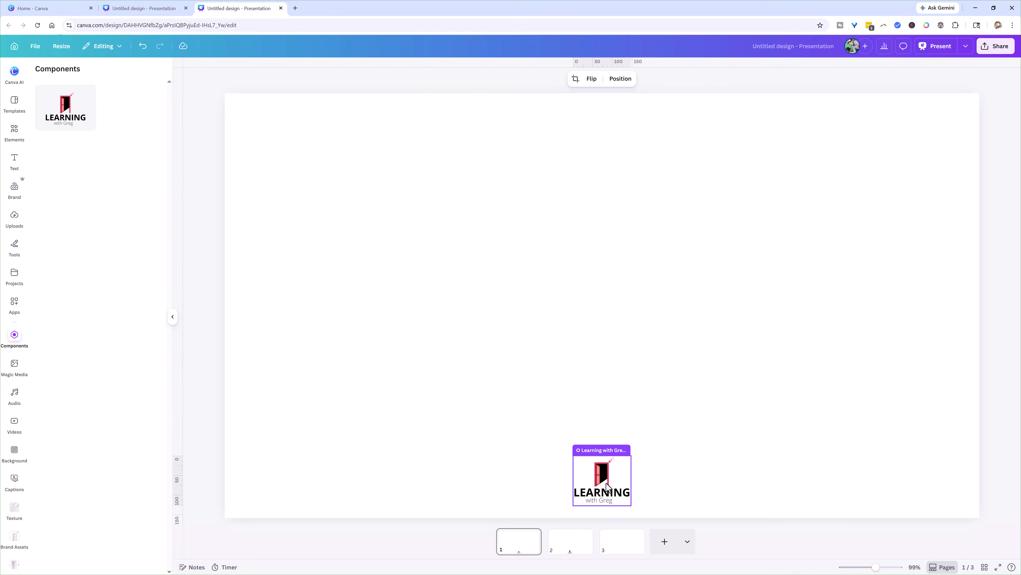
click(569, 547)
click(652, 437)
drag(593, 471, 714, 394)
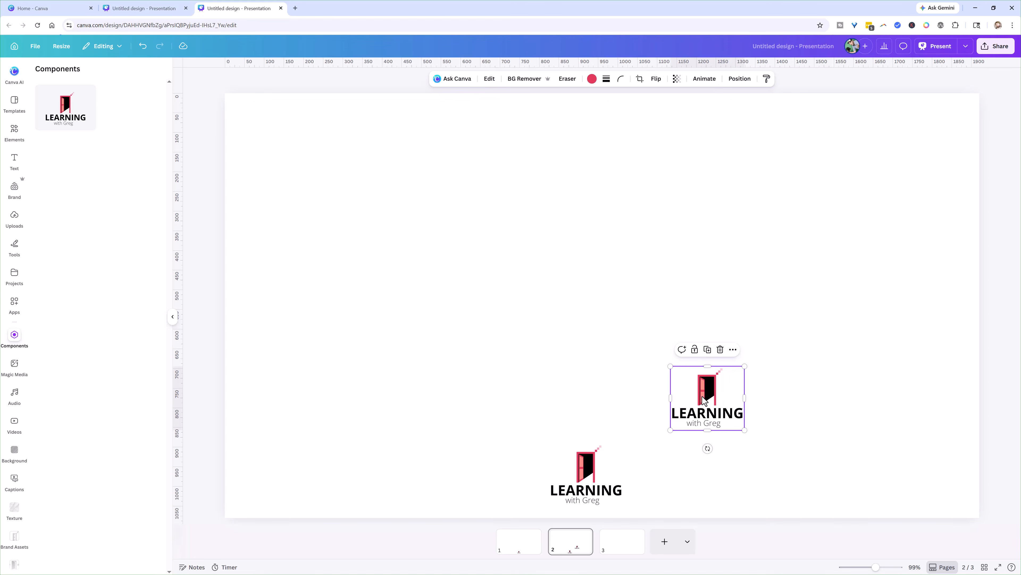
key(Delete)
click(600, 475)
click(512, 537)
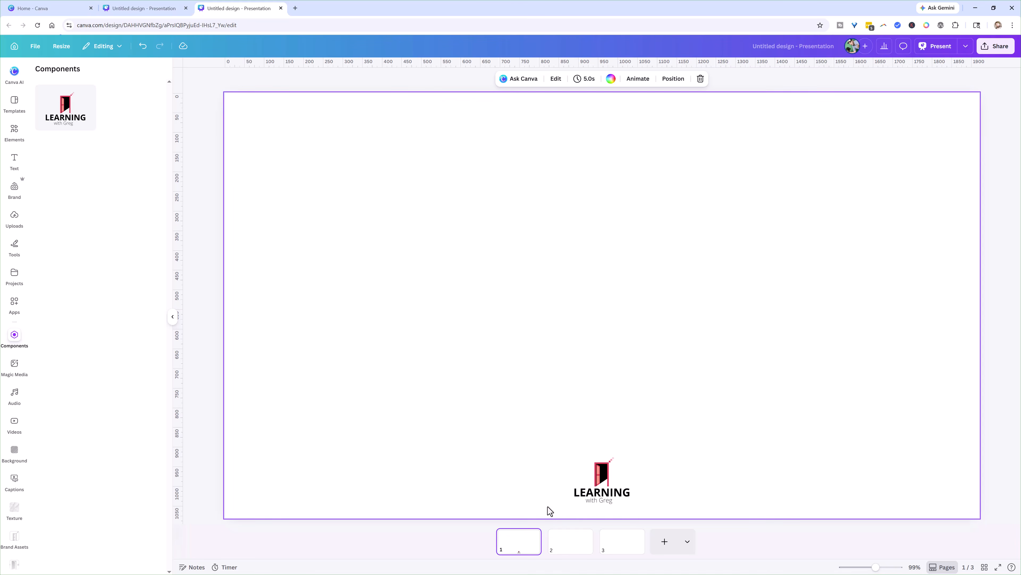
Insert the saved logo component on page 2.
click(604, 488)
click(574, 546)
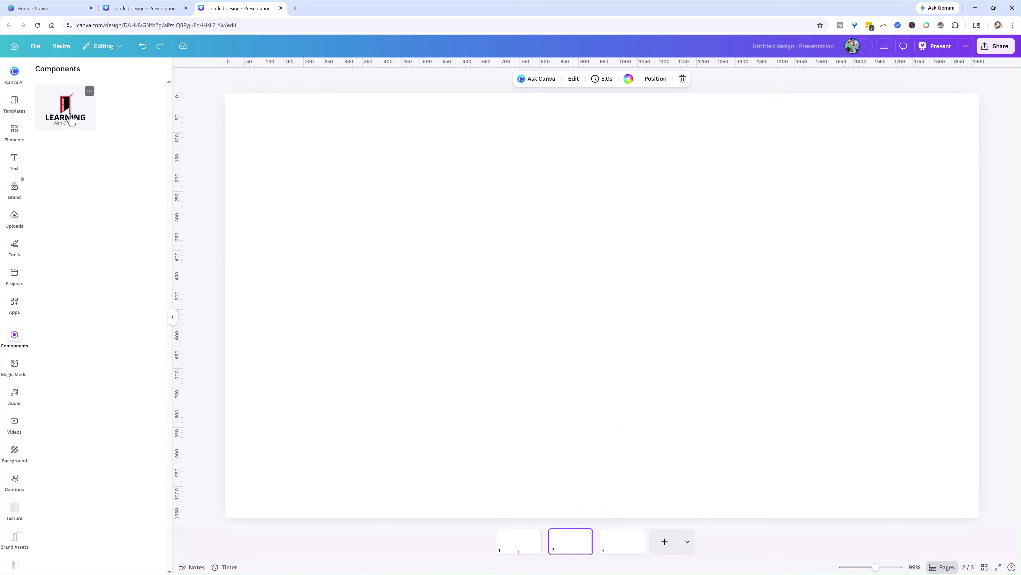
click(65, 107)
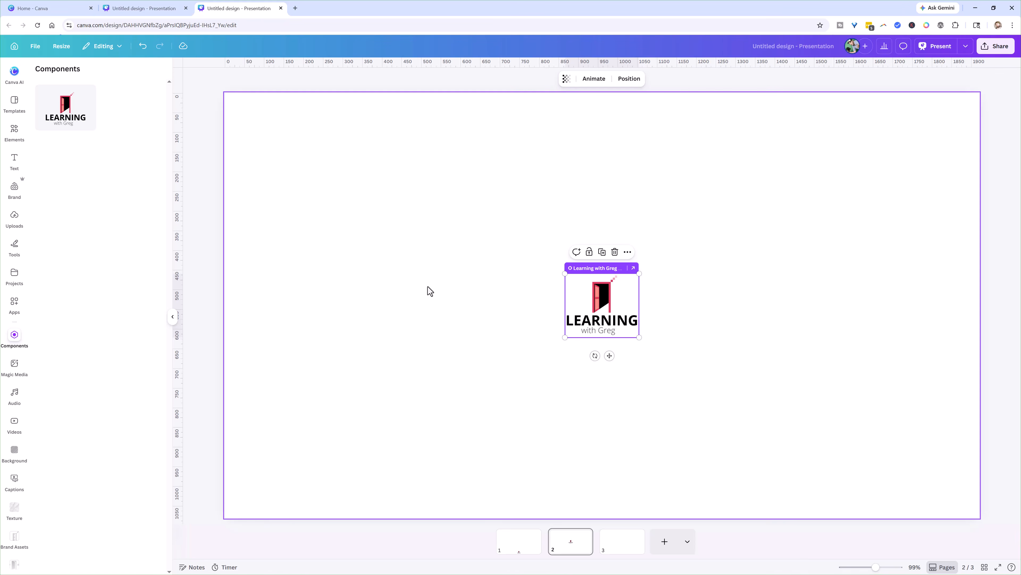
Enlarge page 1's logo slightly, centre it on the bottom edge, and add a horizontal guide along its top.
click(510, 544)
click(602, 491)
drag(632, 468, 642, 458)
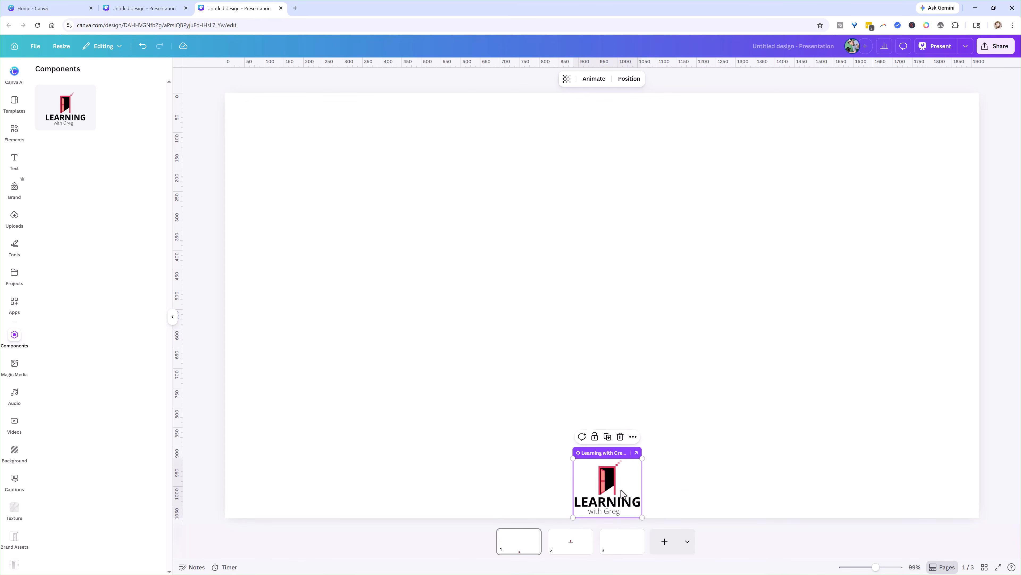
drag(622, 491, 615, 490)
drag(527, 62, 583, 458)
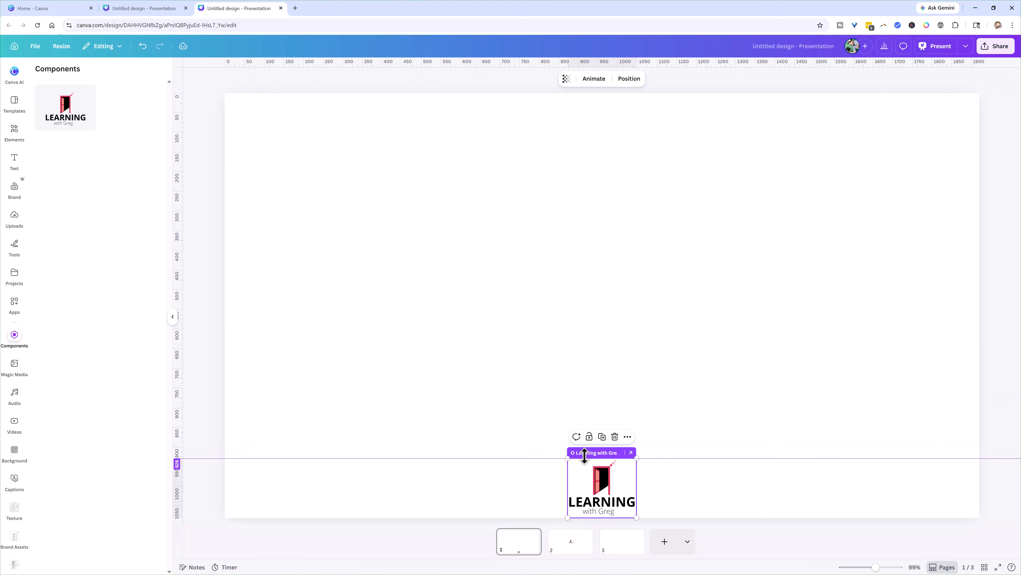
Place the logo component at the bottom centre of pages 2 and 3, resized to fit below the horizontal guide.
click(583, 553)
drag(601, 307, 601, 489)
drag(564, 453, 604, 479)
drag(630, 458, 634, 458)
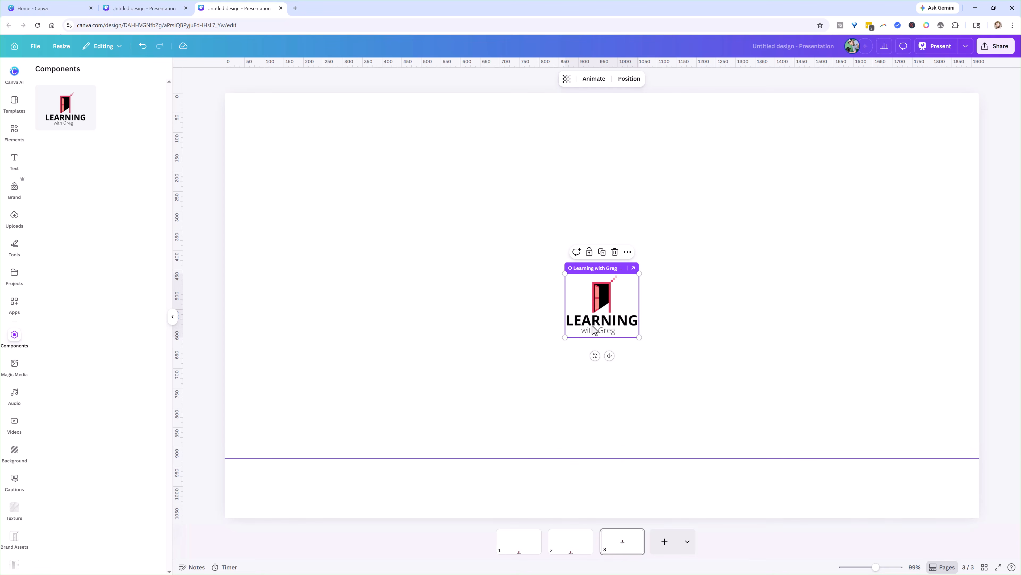
drag(613, 293, 617, 474)
drag(643, 456, 637, 459)
Paste two extra copies of the logo component on page 1 and place them above the horizontal guide.
drag(610, 484, 662, 378)
click(517, 533)
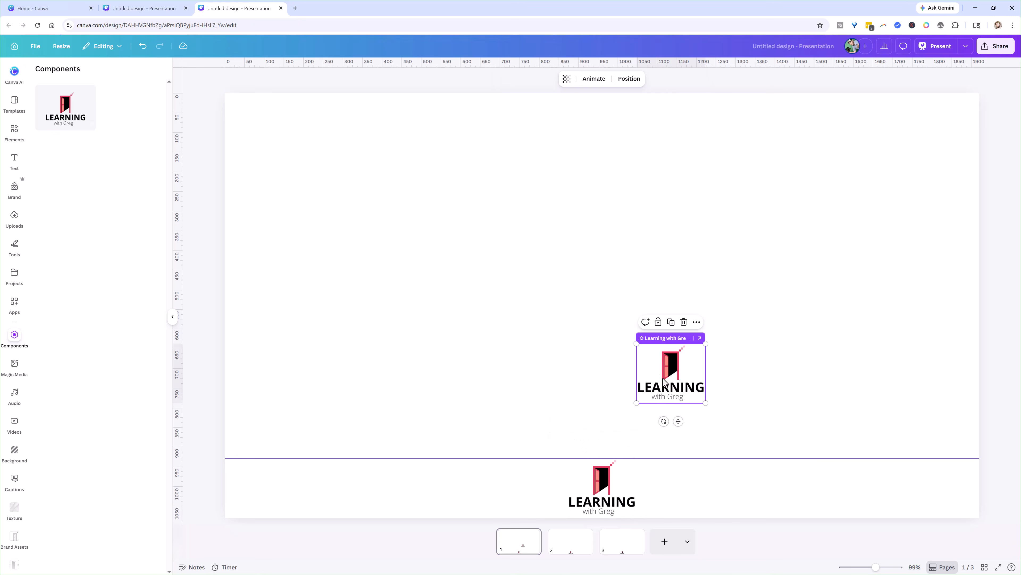
click(560, 550)
key(ctrl+v)
drag(615, 487, 660, 411)
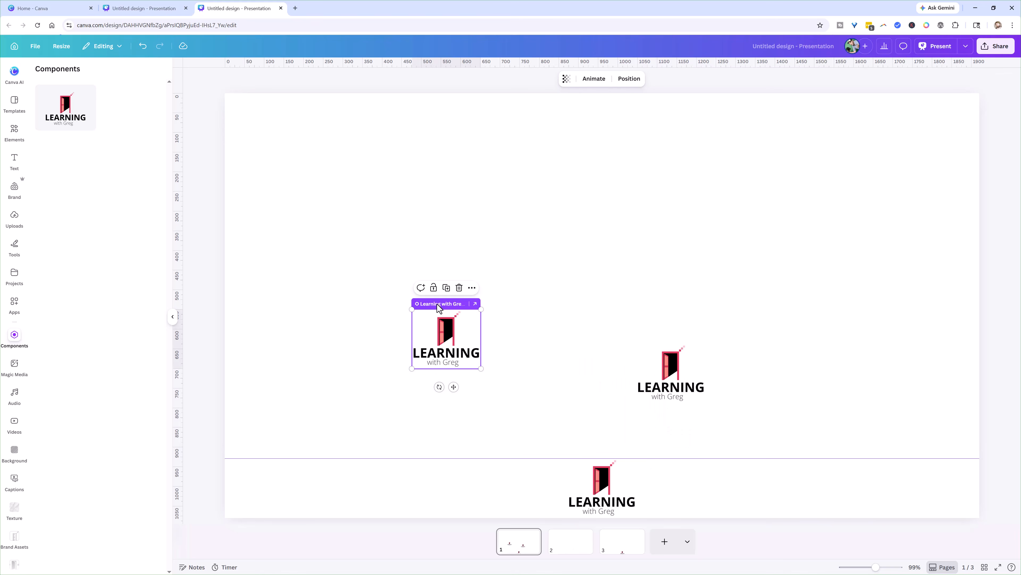
Replace the logos on pages 2 and 3 with pasted copies of page 1's logo component, in the same bottom-centre position.
click(585, 537)
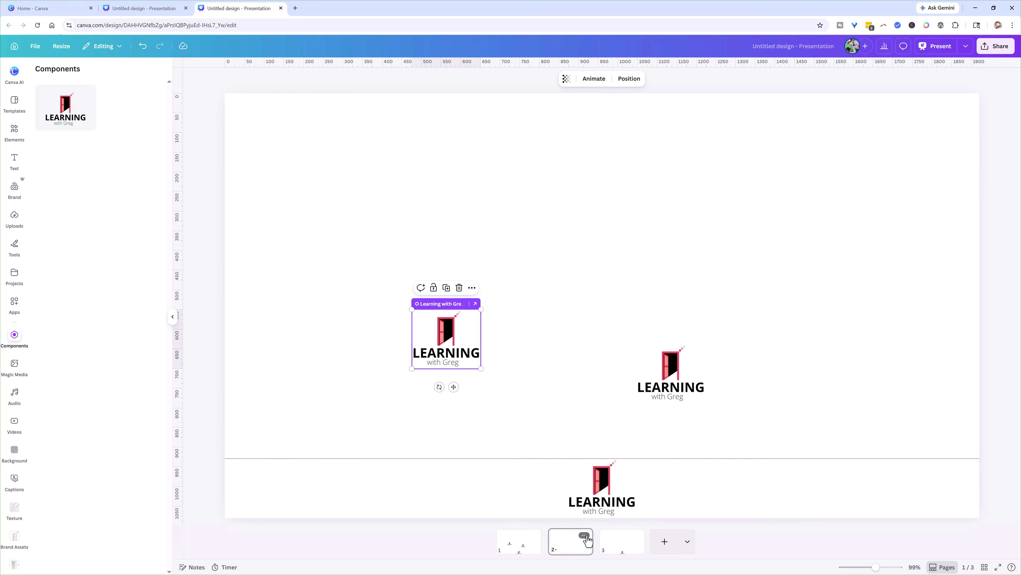
click(591, 500)
key(ctrl+v)
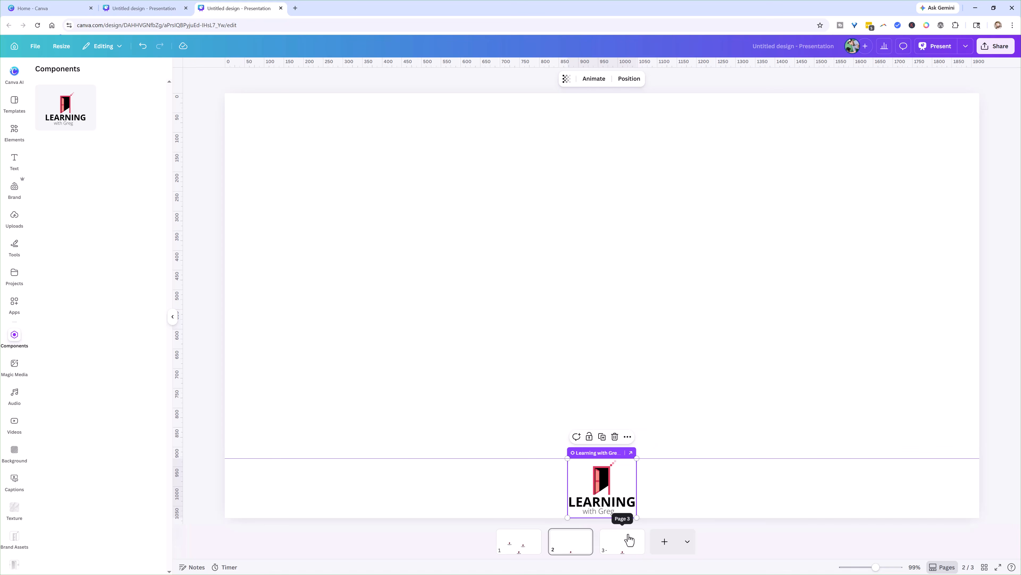
click(626, 541)
click(598, 494)
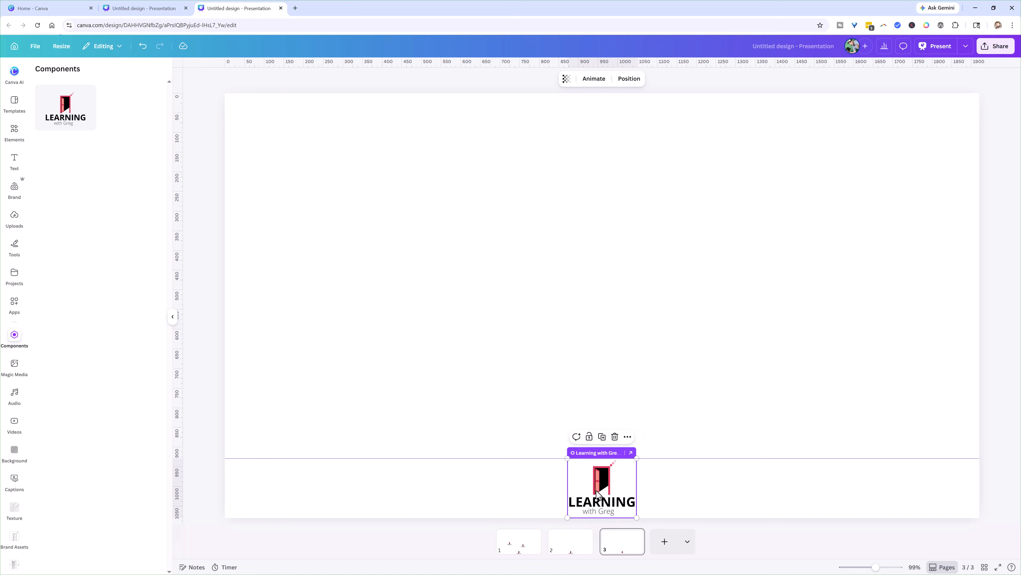
key(Delete)
key(ctrl+v)
Delete the two extra logo copies above the guide on page 1.
click(566, 550)
click(520, 549)
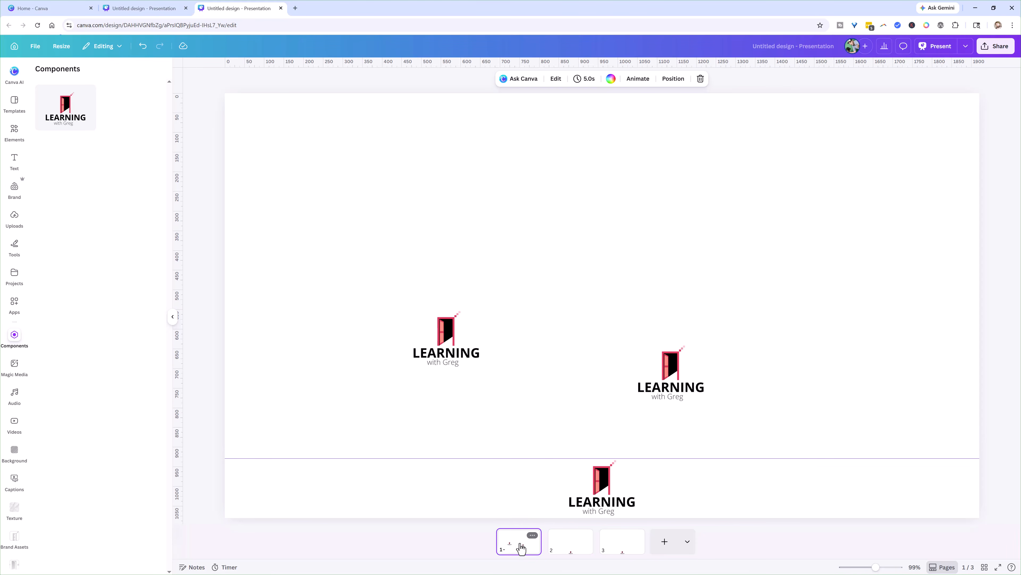
click(439, 328)
key(Delete)
click(675, 378)
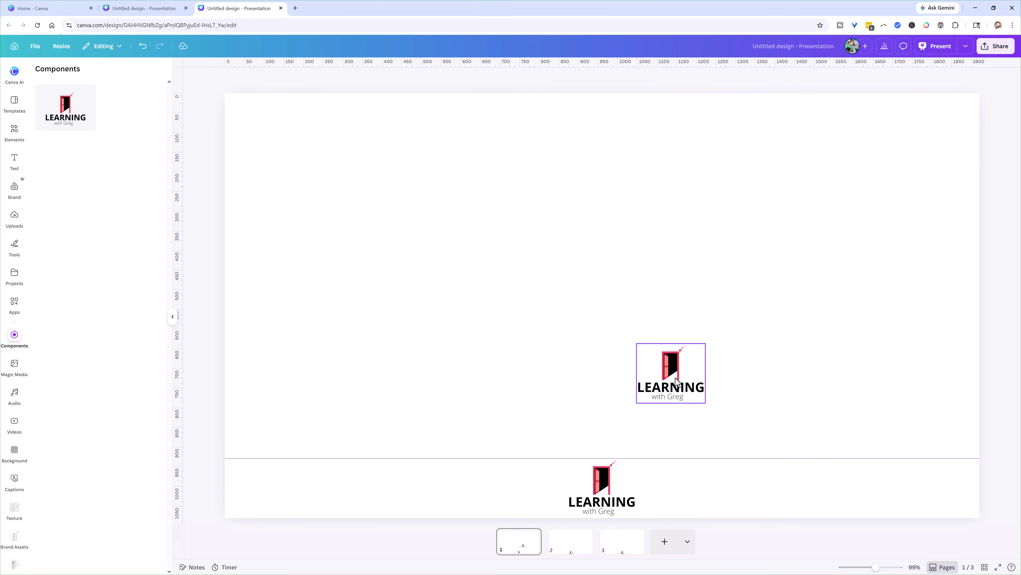
key(Delete)
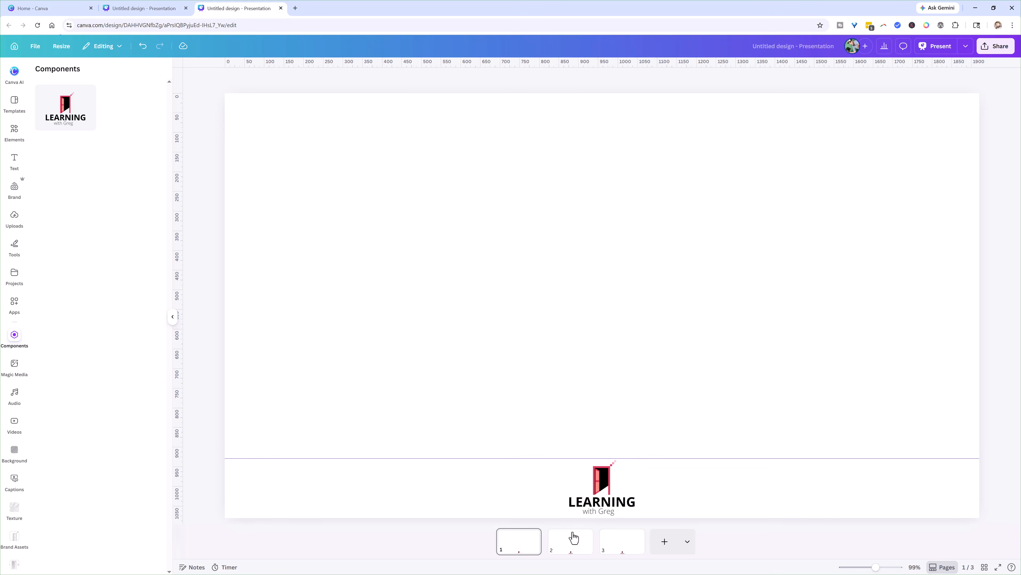
Compare the logo's size and placement on pages 1, 2 and 3.
click(597, 510)
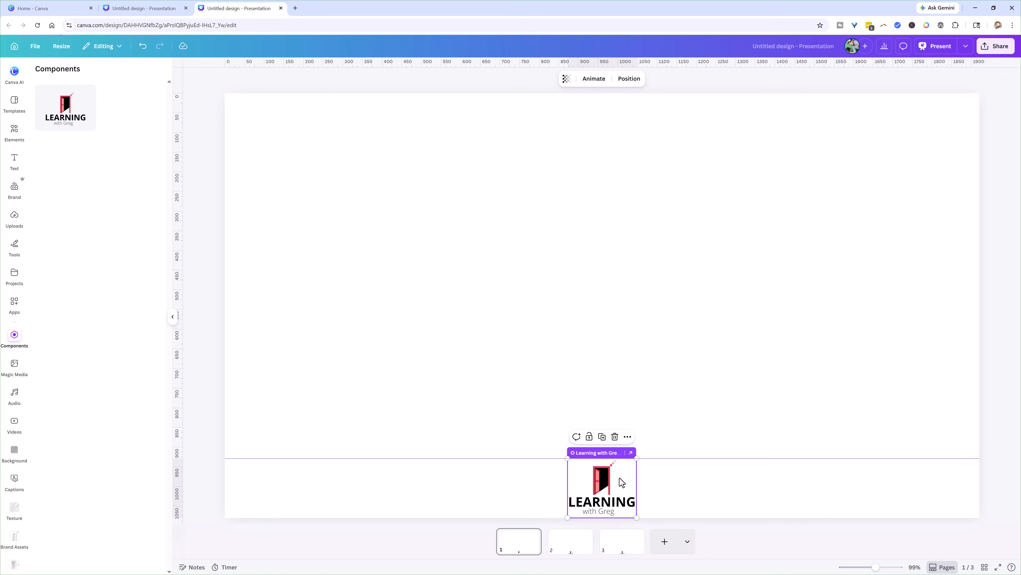
click(571, 541)
click(622, 544)
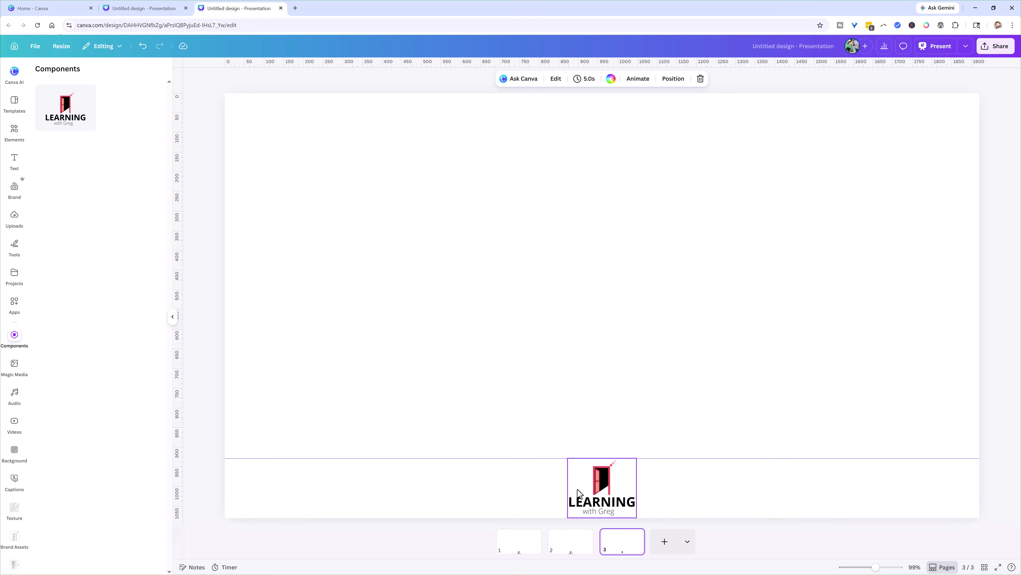
click(516, 548)
Try enlarging the logo instance on page 1, and scale it back down to fit below the guide.
click(578, 506)
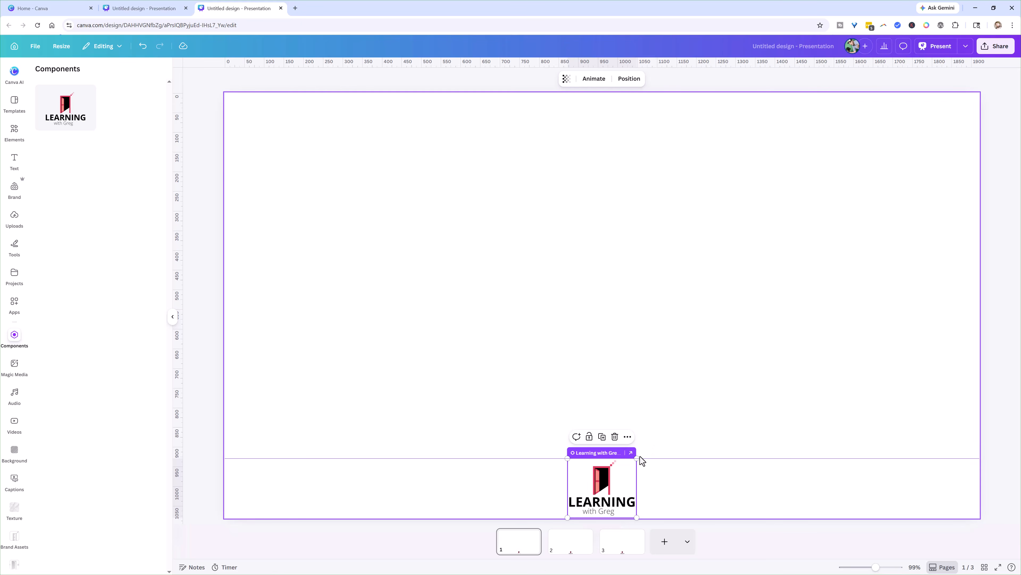
drag(637, 457, 732, 404)
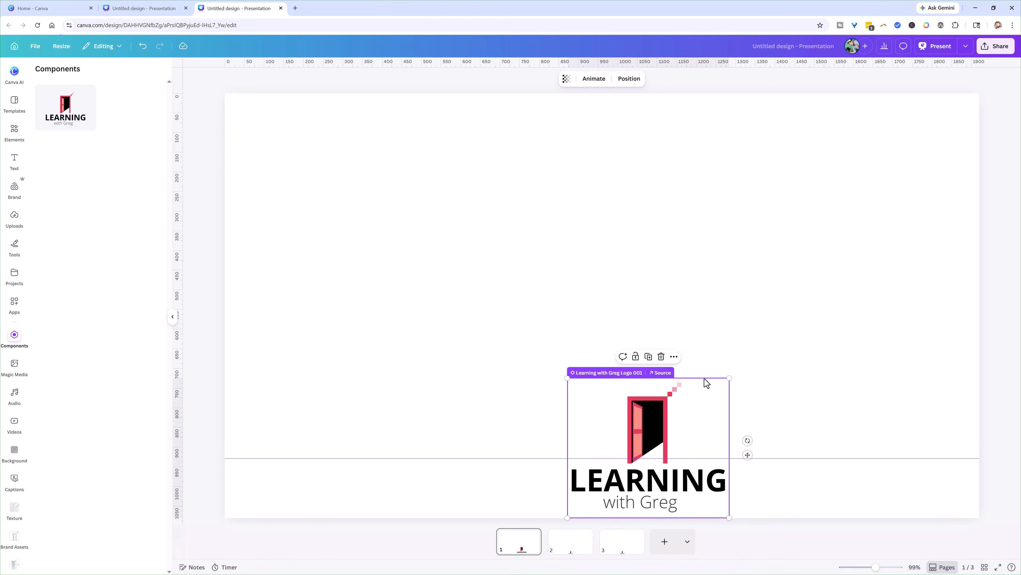
drag(728, 378, 635, 458)
Open the source component of page 1's logo, recolour its door dark blue, and apply the edit to all instances.
click(628, 458)
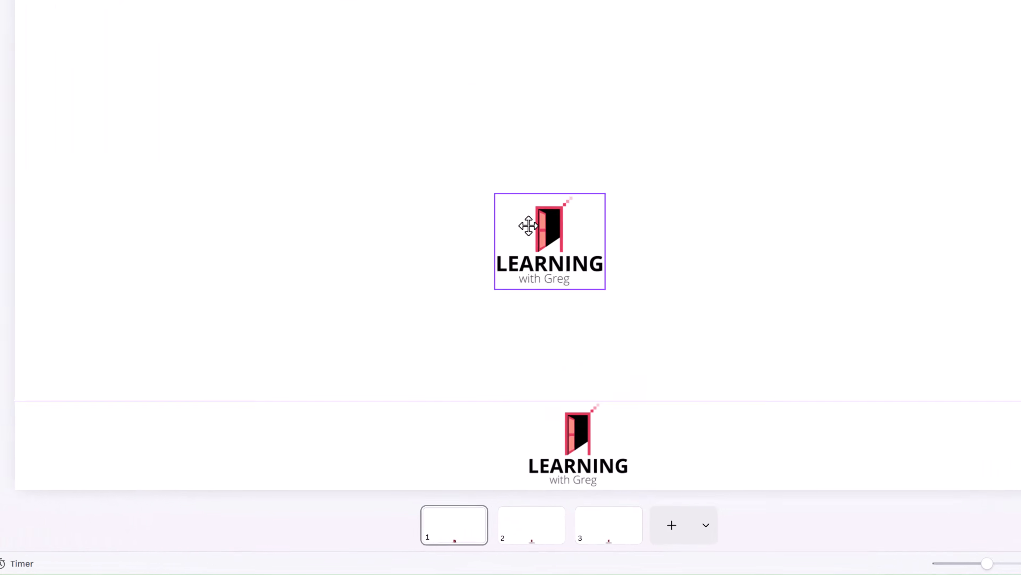
click(529, 226)
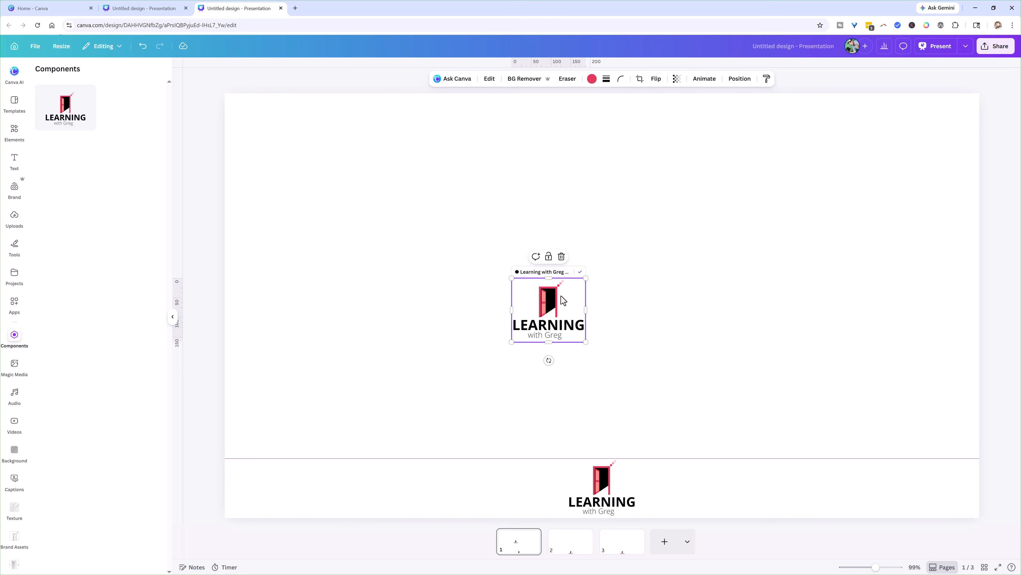
click(591, 79)
click(101, 181)
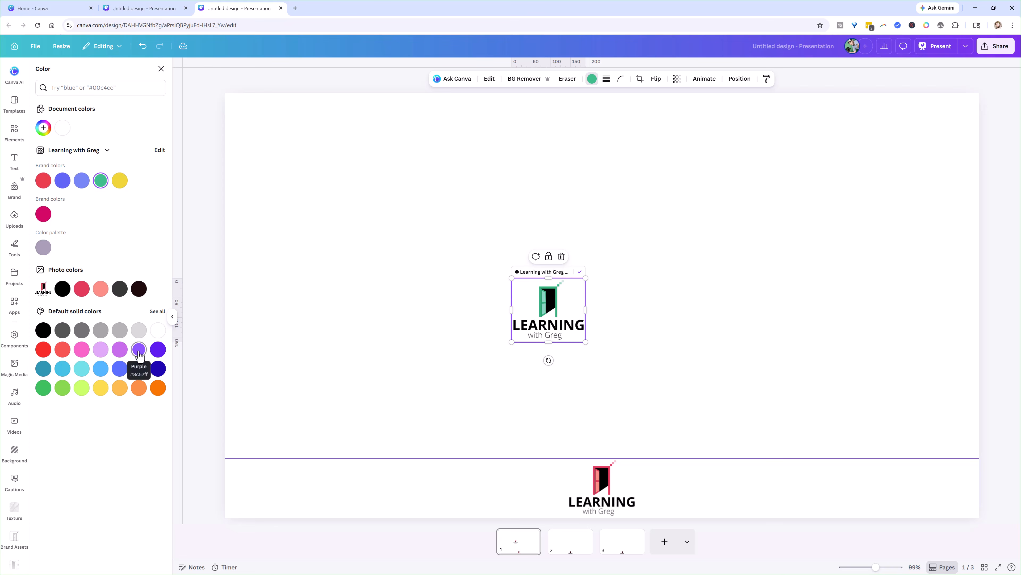
click(158, 368)
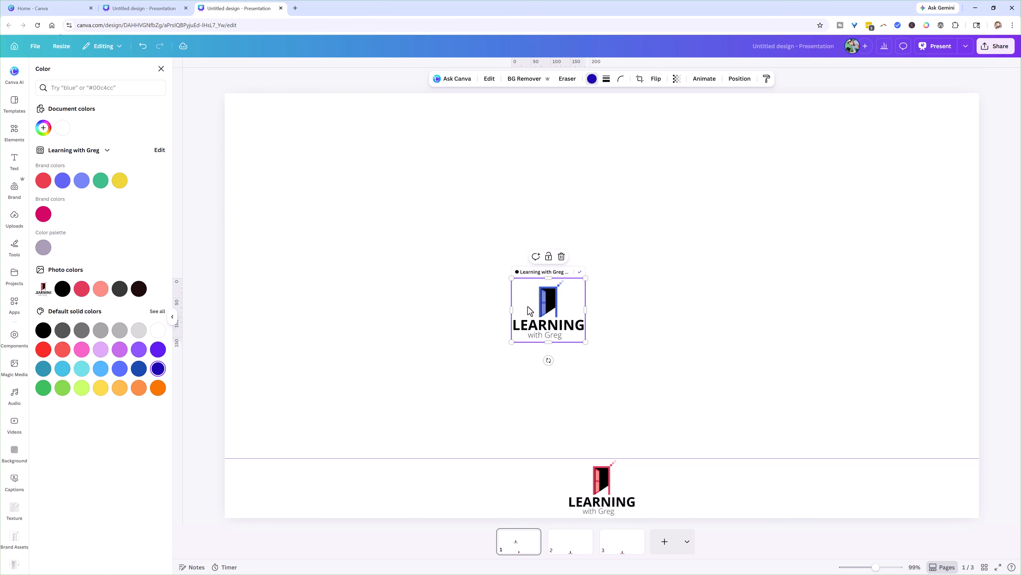
click(580, 274)
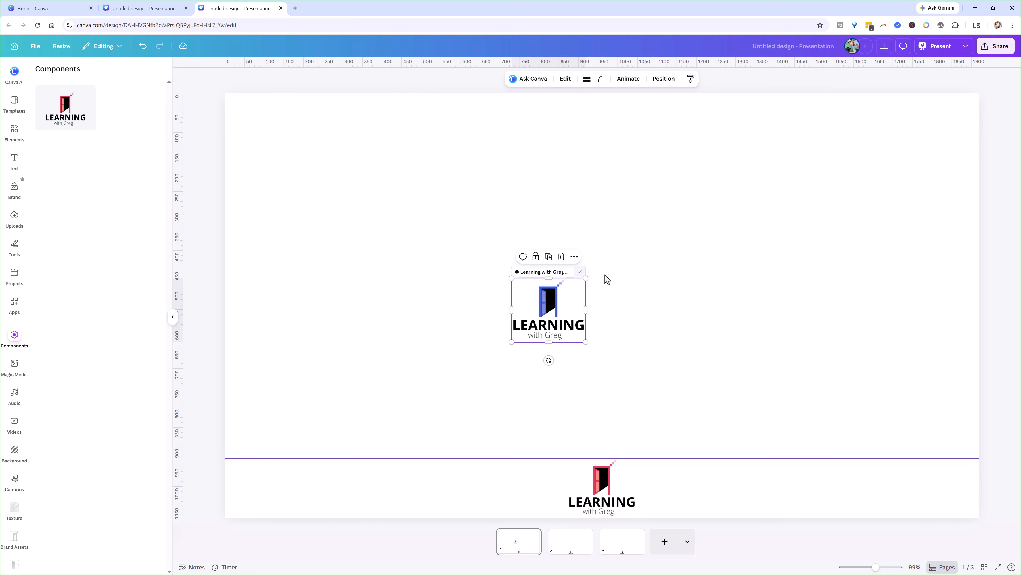
click(627, 308)
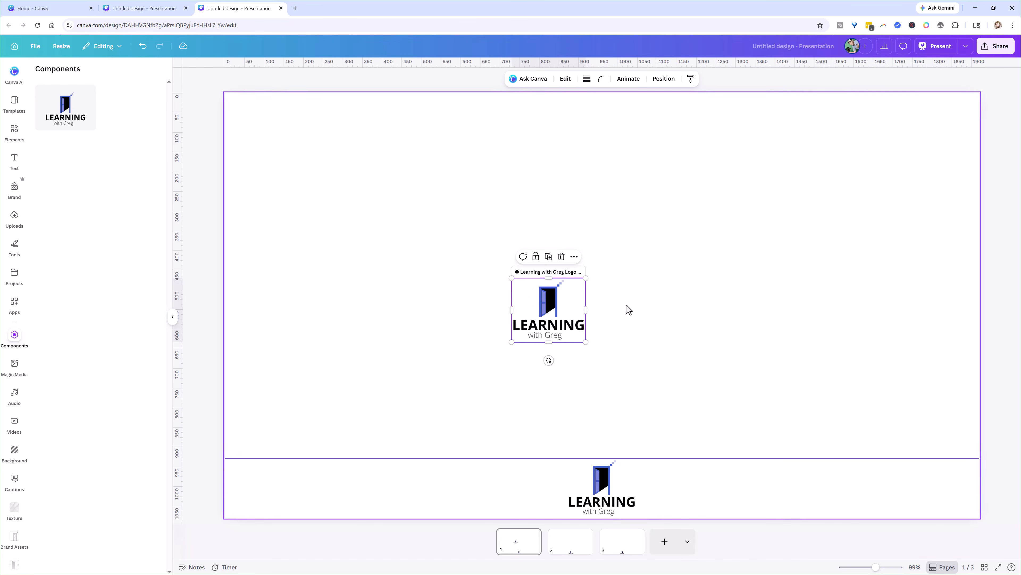
Check the logo's colour on pages 1, 2 and 3.
click(551, 320)
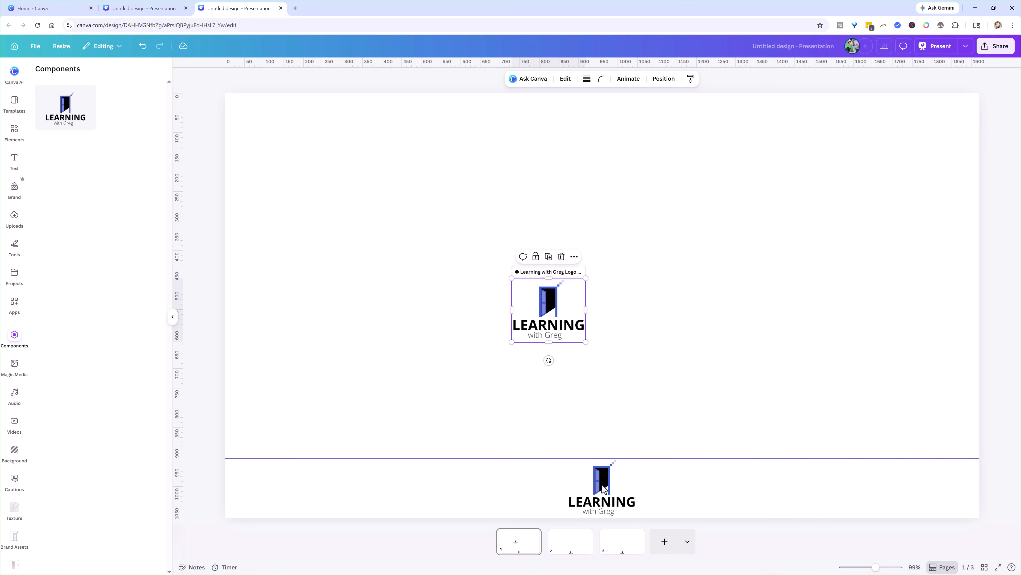
click(574, 549)
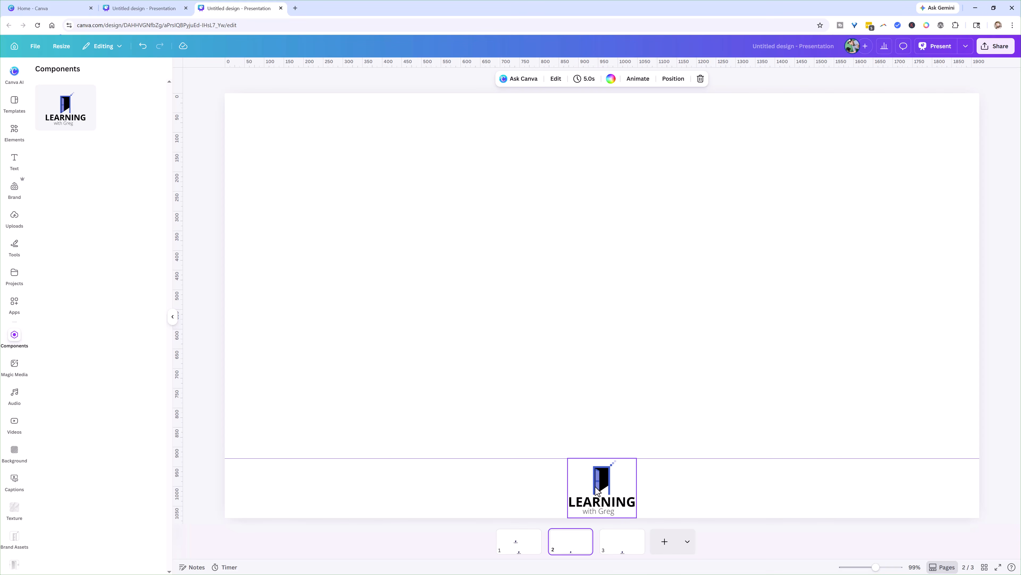
click(620, 548)
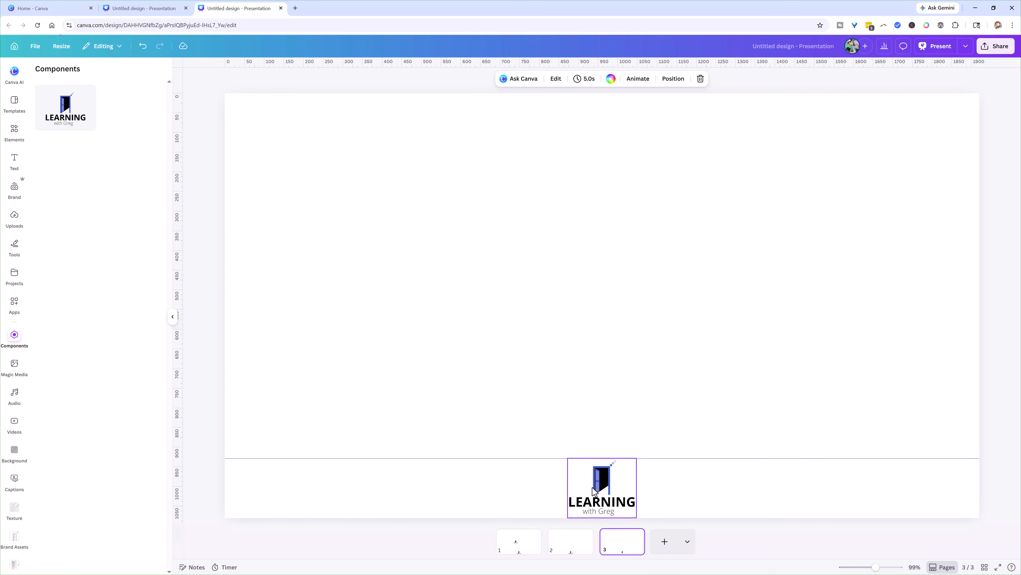
Delete the source logo component from the middle of page 1.
click(518, 539)
click(539, 311)
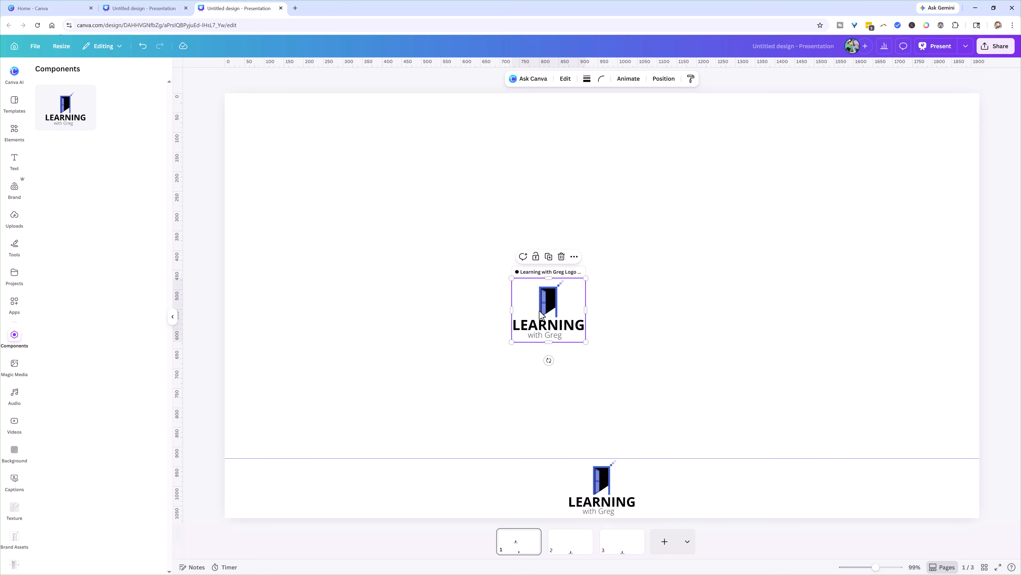
mouse_move(60, 103)
drag(60, 105, 543, 302)
key(Delete)
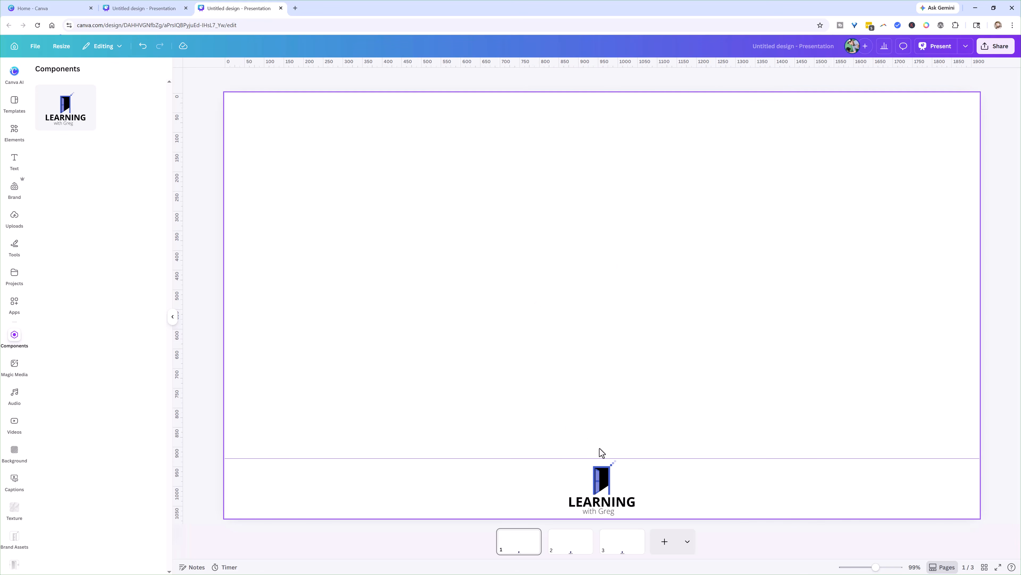
Review the logo on pages 1 and 2, and check which components are available in the other untitled presentation.
click(599, 483)
click(559, 548)
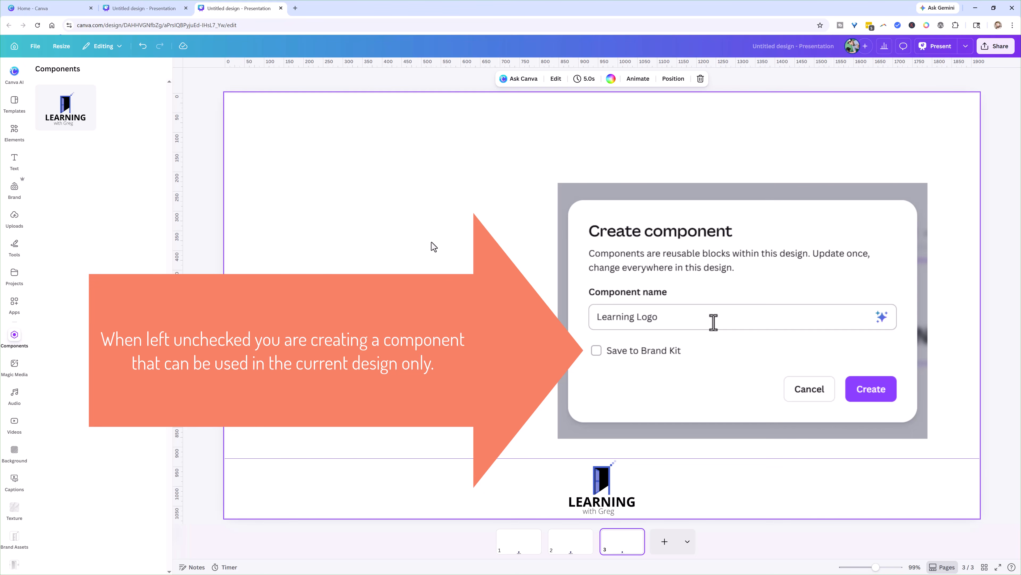
click(141, 9)
click(345, 164)
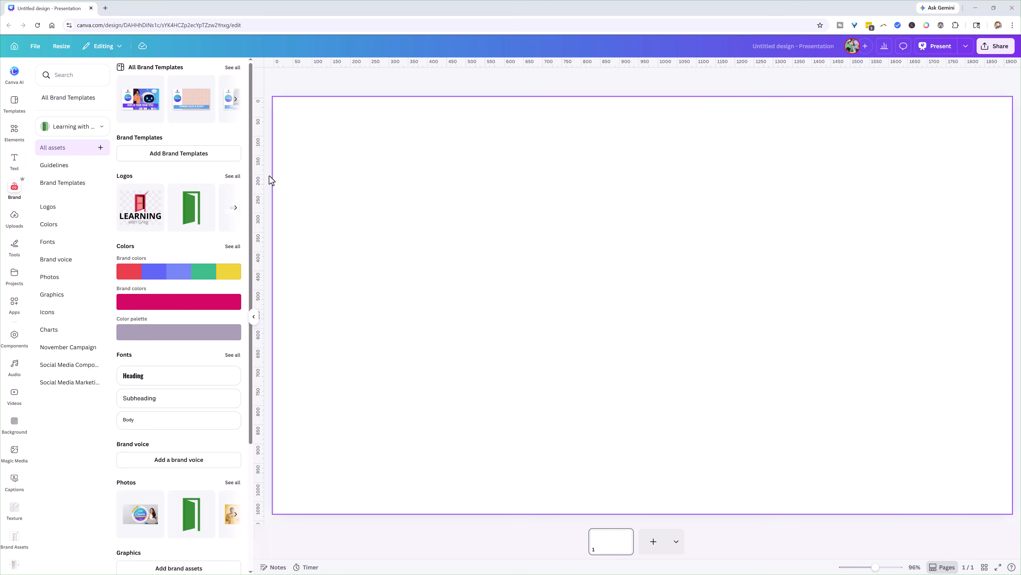
click(14, 336)
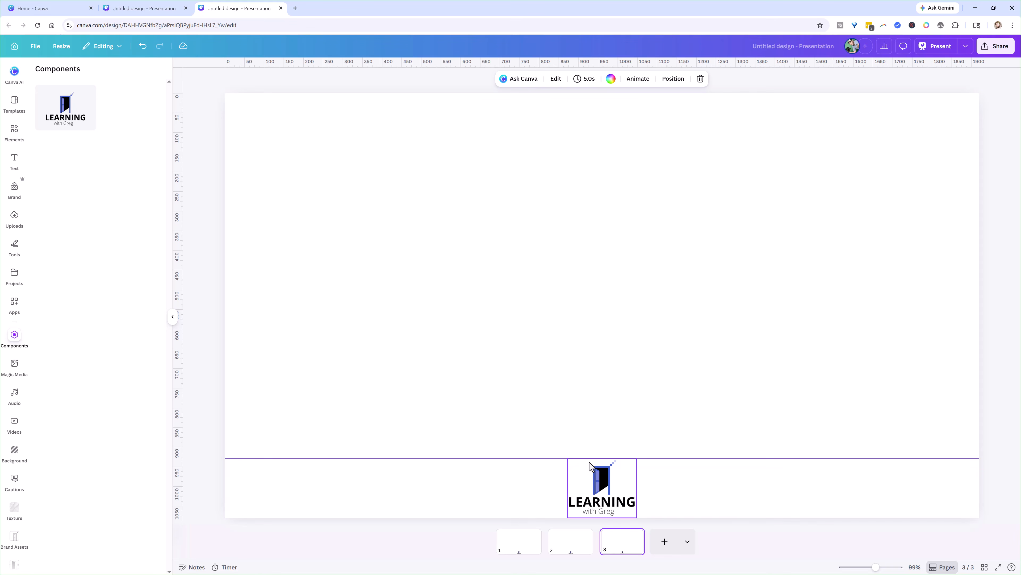
Move page 3's logo from the bottom edge up to just right of the page's centre.
click(619, 482)
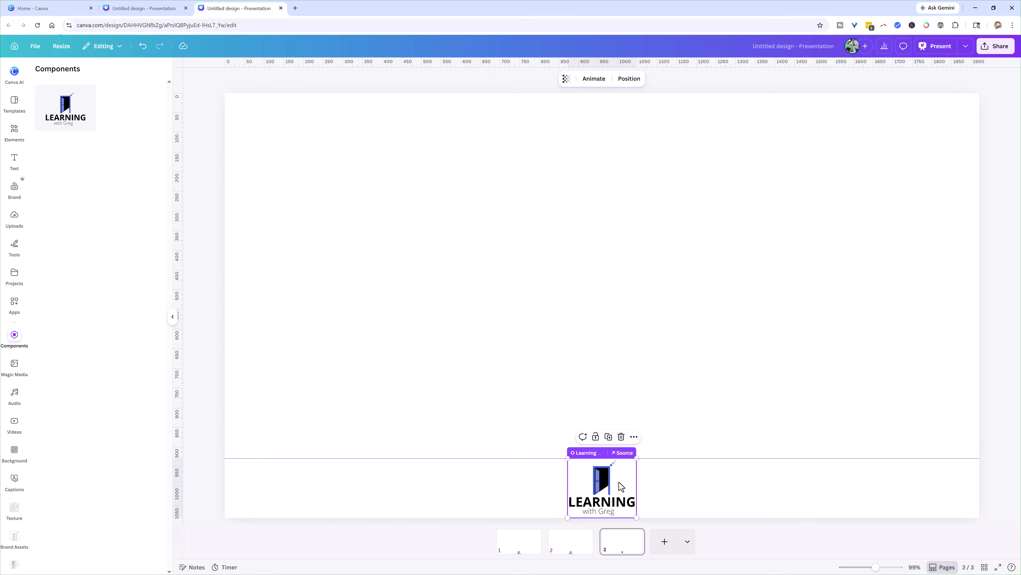
click(663, 474)
click(622, 484)
drag(591, 486, 675, 326)
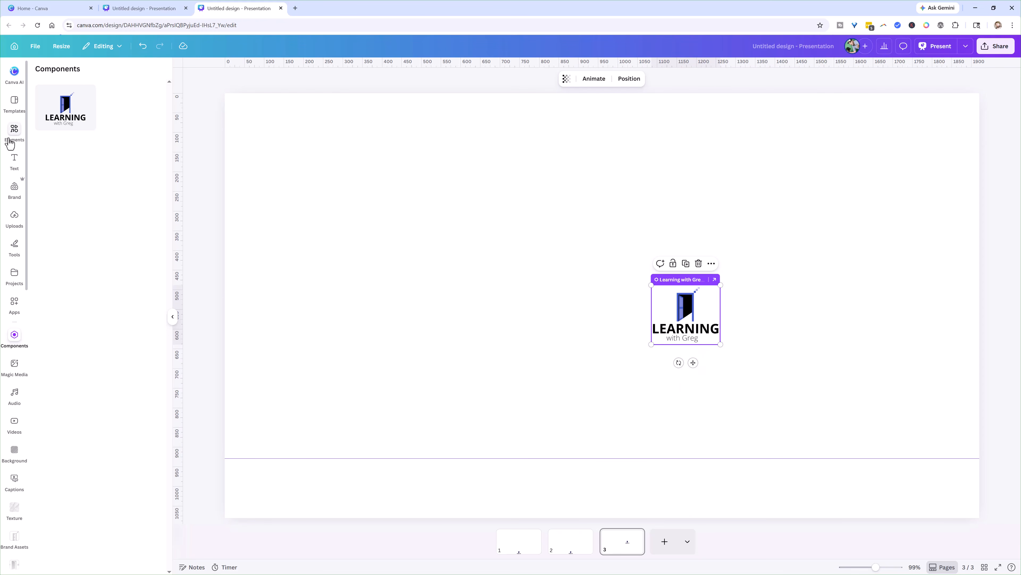
click(247, 247)
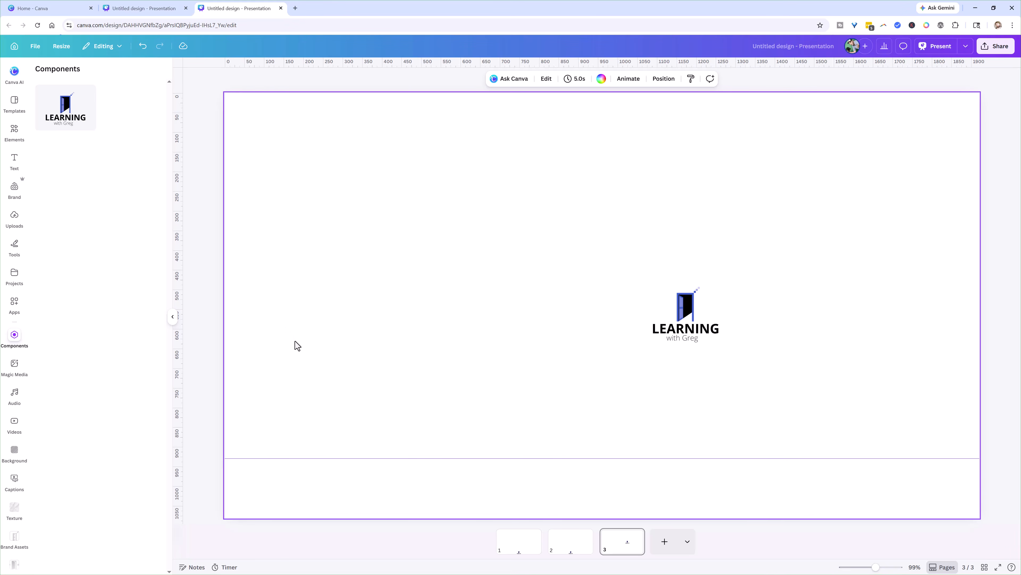
Add a red rectangle to page 3, stretched across the full page width and fitted between the horizontal guide and the bottom edge.
key(r)
drag(562, 312, 250, 462)
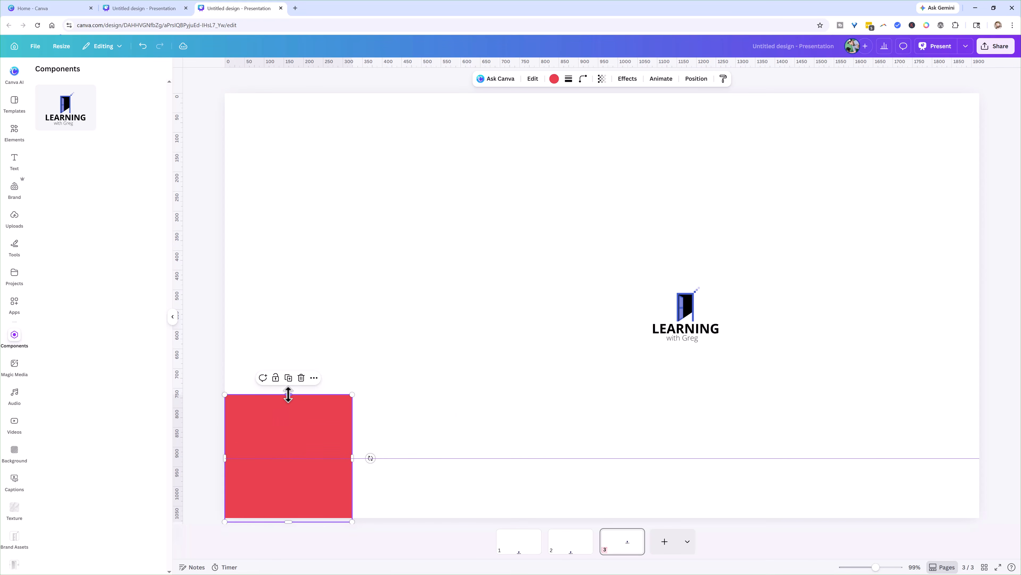
drag(287, 393, 289, 458)
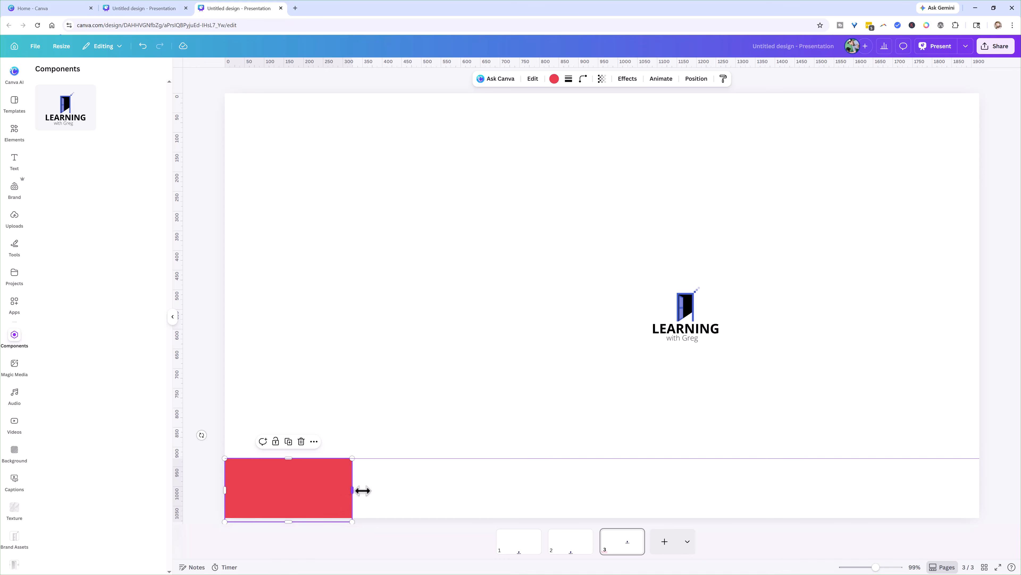
drag(354, 487, 981, 529)
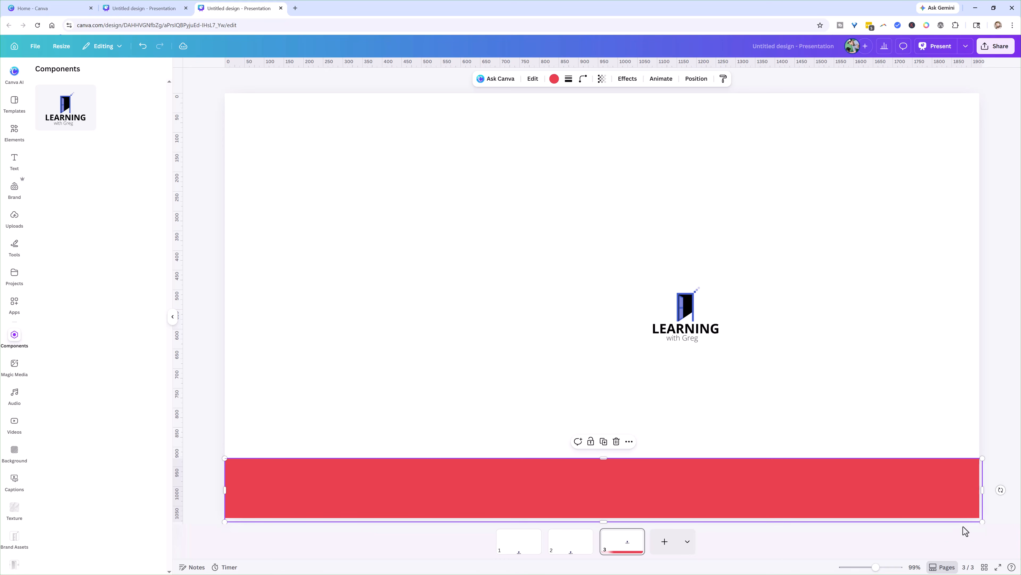
drag(982, 489, 979, 495)
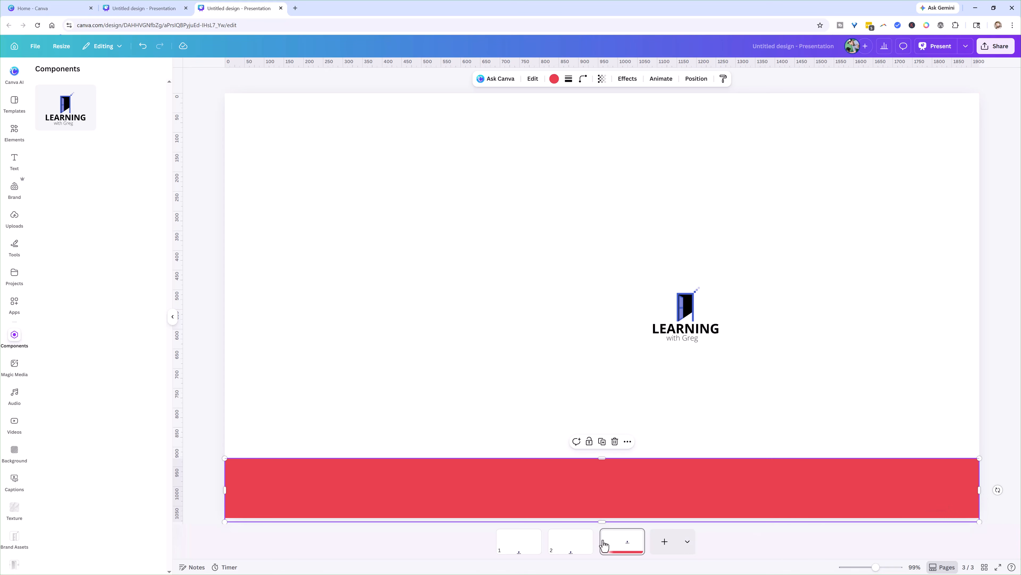
drag(598, 521, 600, 517)
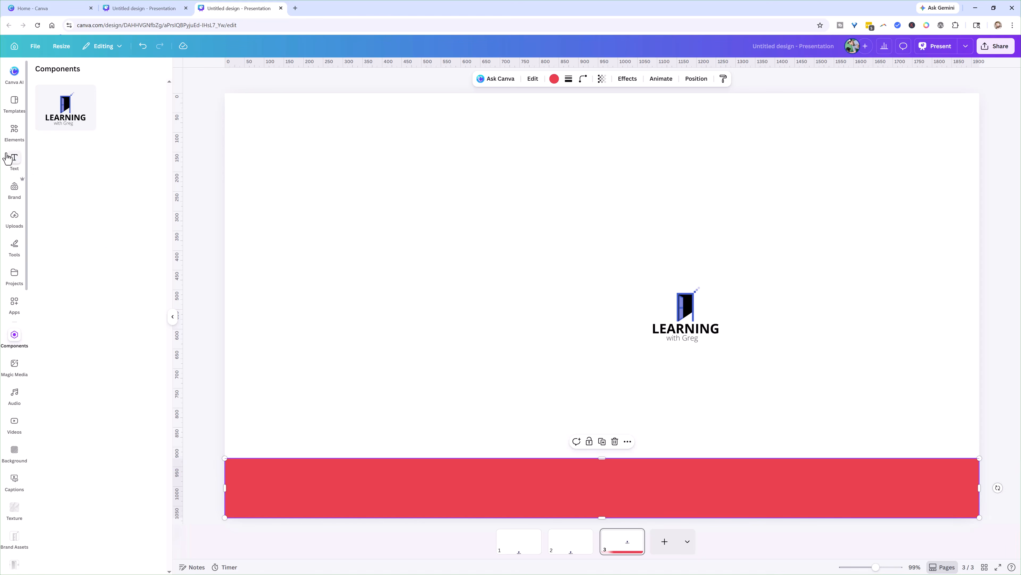
Add a heading text to page 3 and place it near the left end of the red band.
click(13, 161)
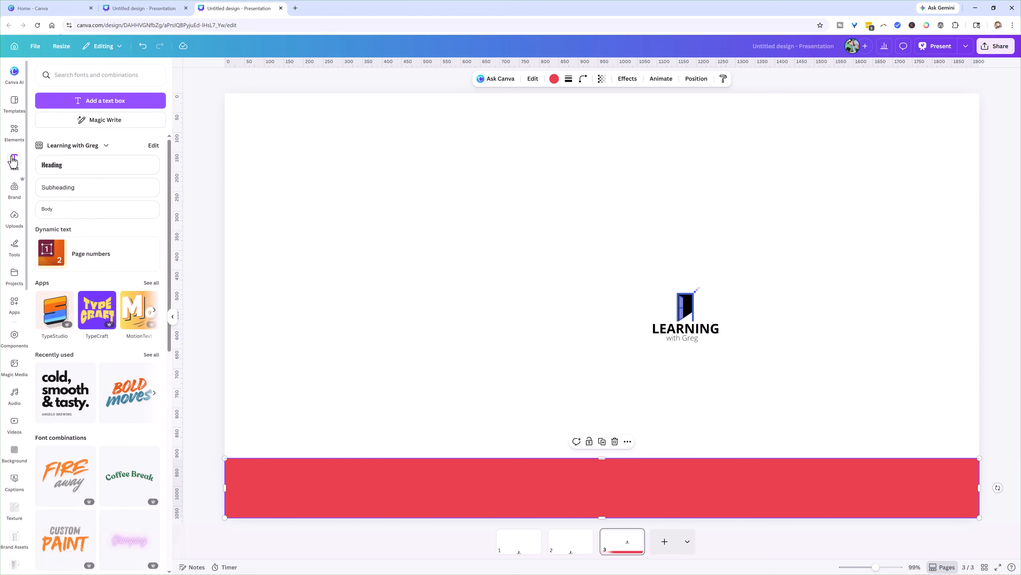
click(68, 172)
drag(610, 308, 500, 393)
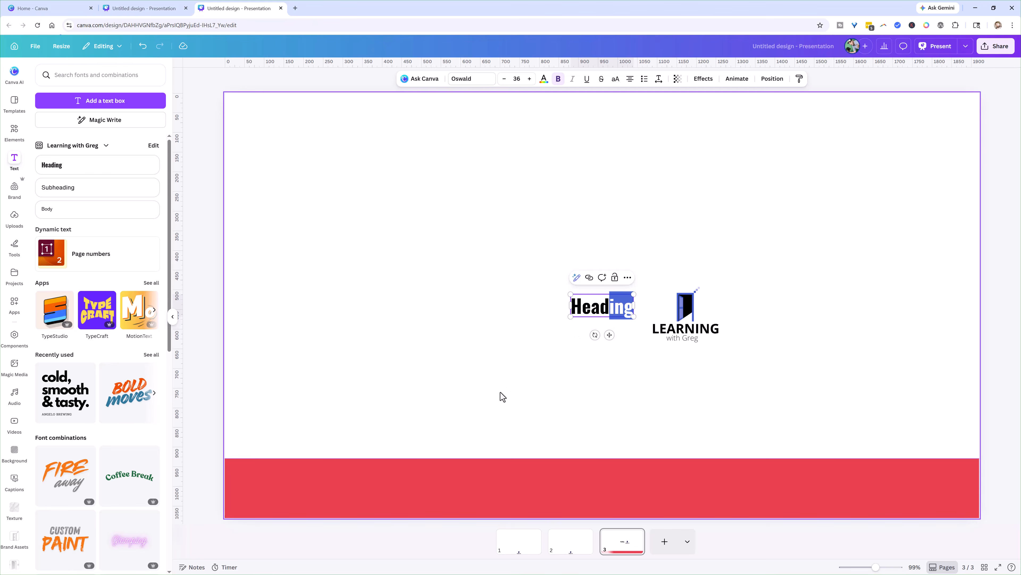
drag(611, 338, 317, 516)
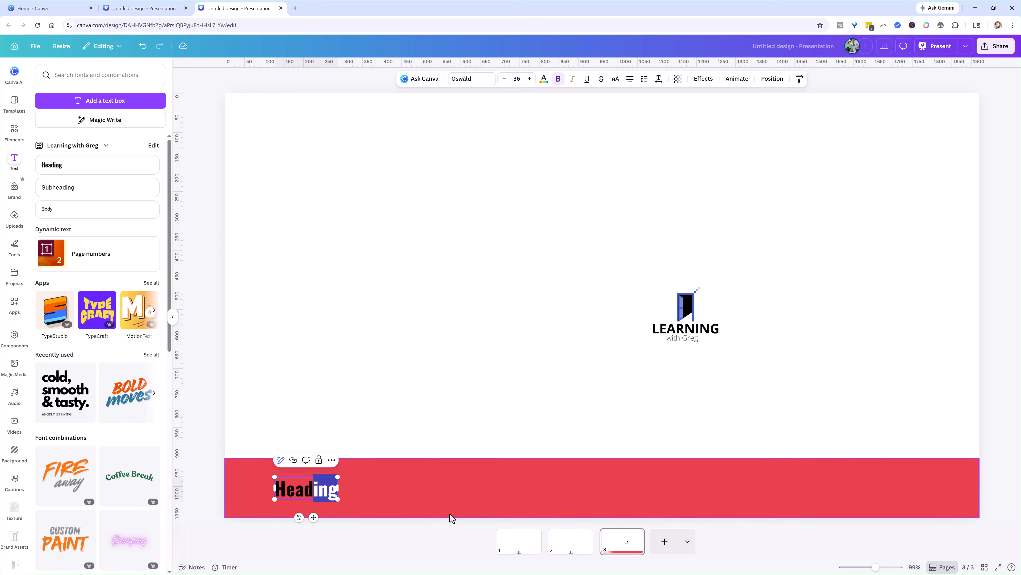
Delete the blue-door logo component from page 3.
drag(689, 316, 795, 370)
click(791, 409)
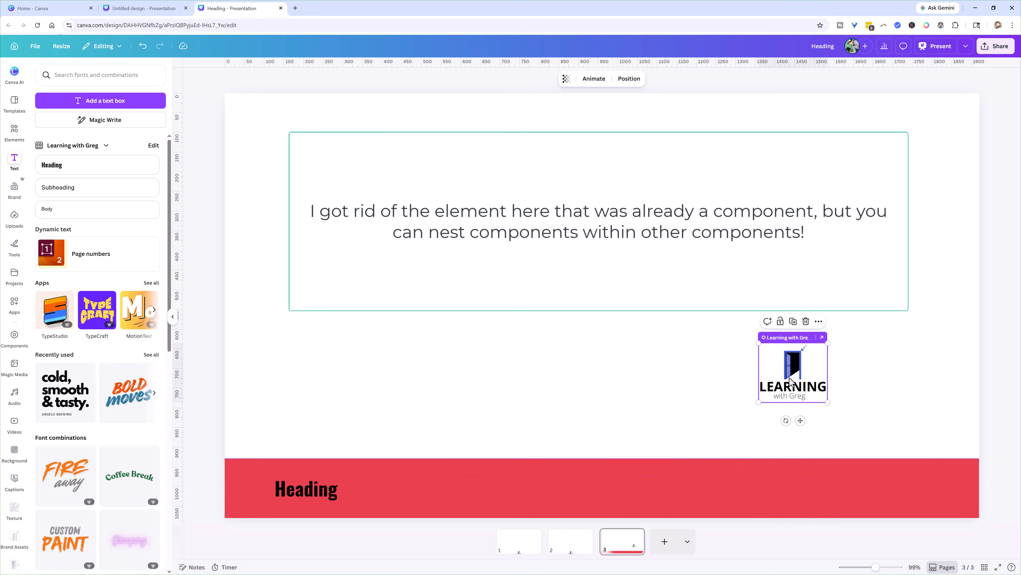
click(794, 370)
key(Delete)
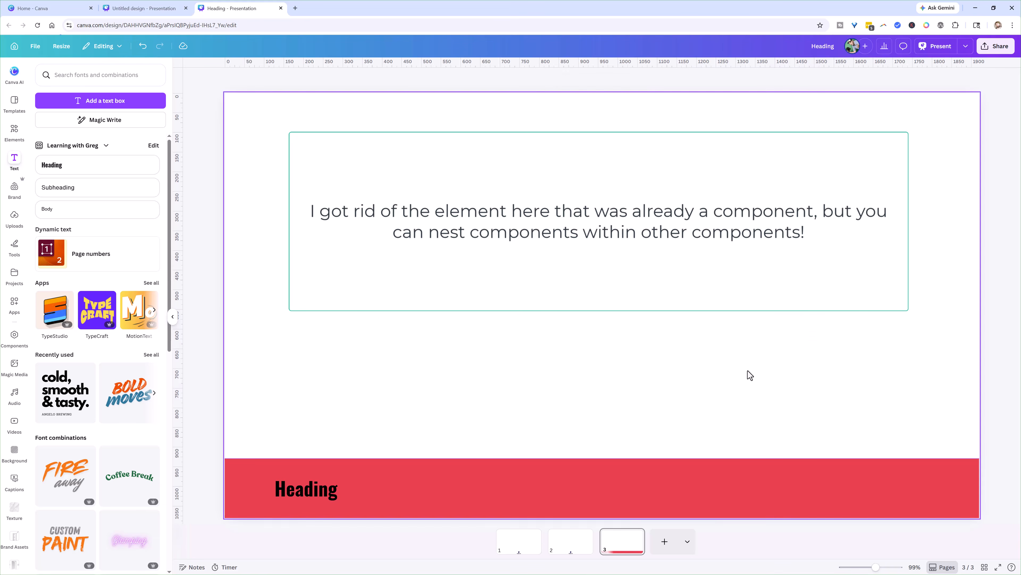
Insert the uploaded red-door Learning with Greg logo, shrink it to the red band's height and place it toward the band's right end.
click(15, 217)
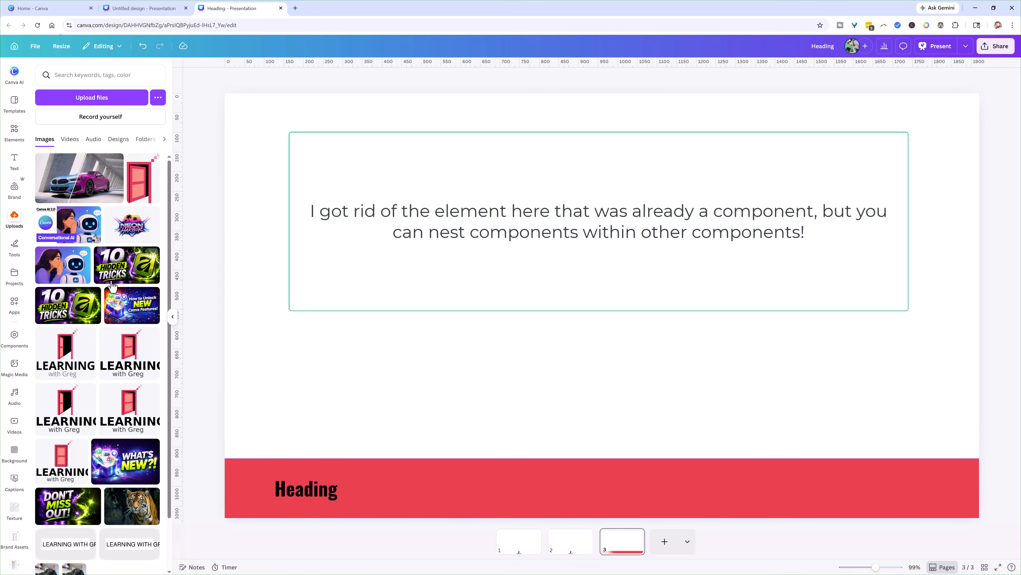
click(83, 358)
drag(586, 283, 746, 407)
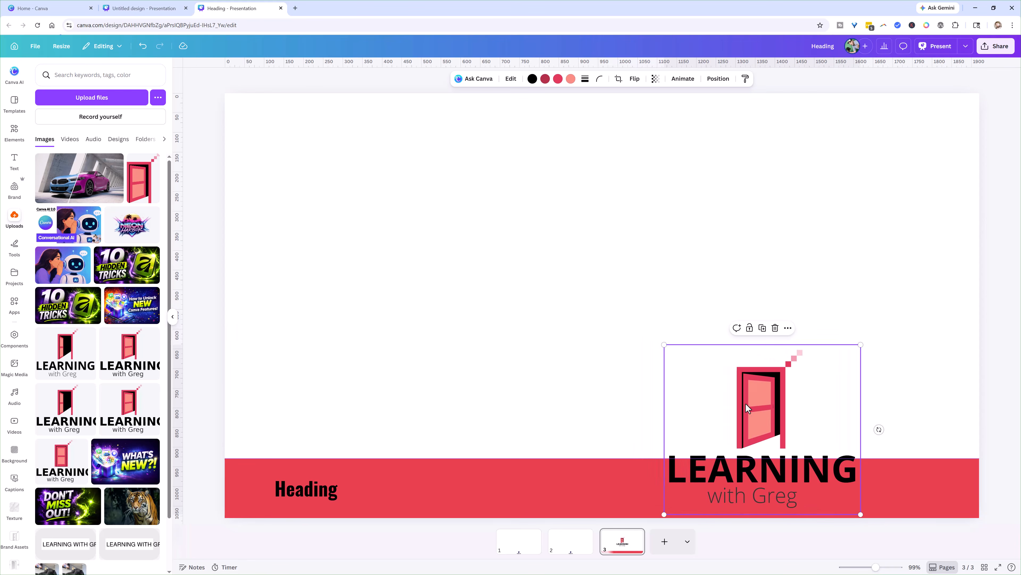
drag(856, 353, 730, 459)
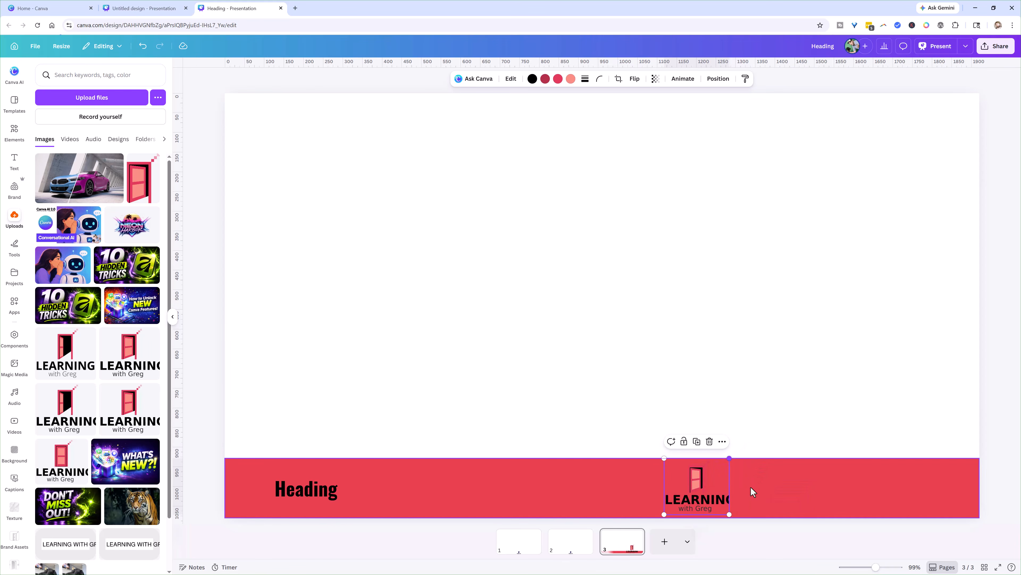
drag(734, 497, 846, 496)
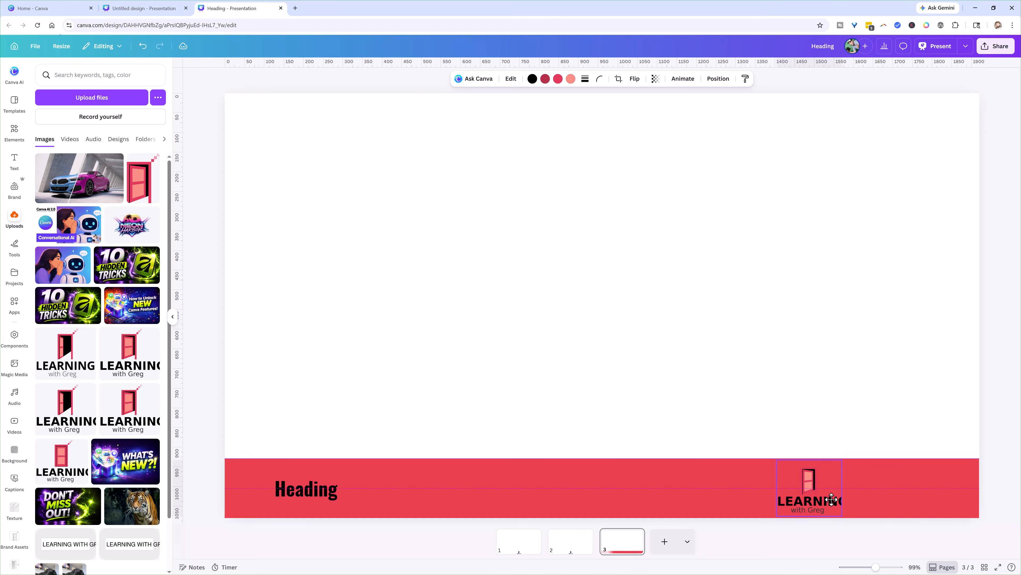
Create a component named Footer Banner from the red band, heading and logo on page 3, without saving it to the Brand Kit.
drag(269, 361, 888, 513)
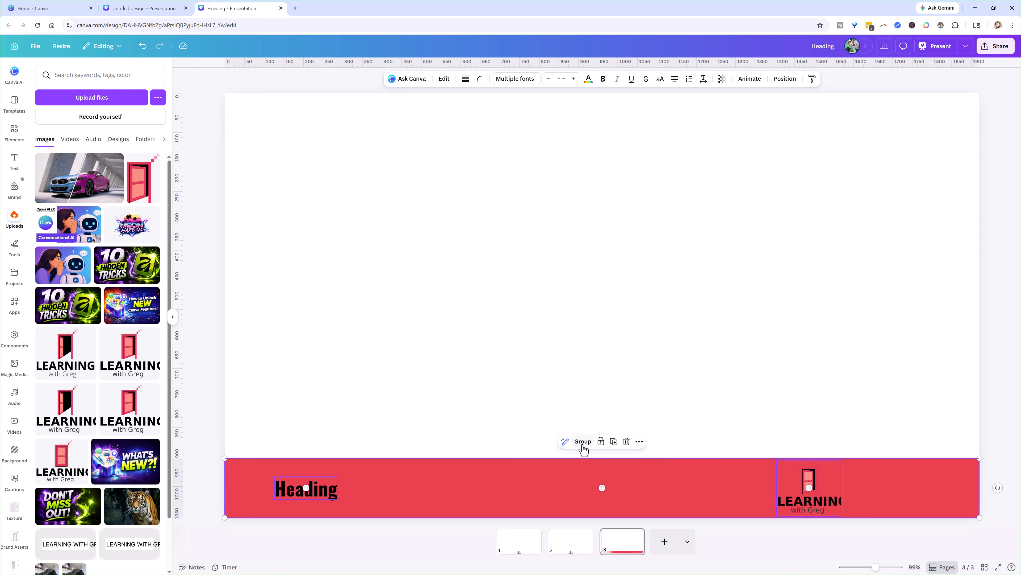
click(639, 442)
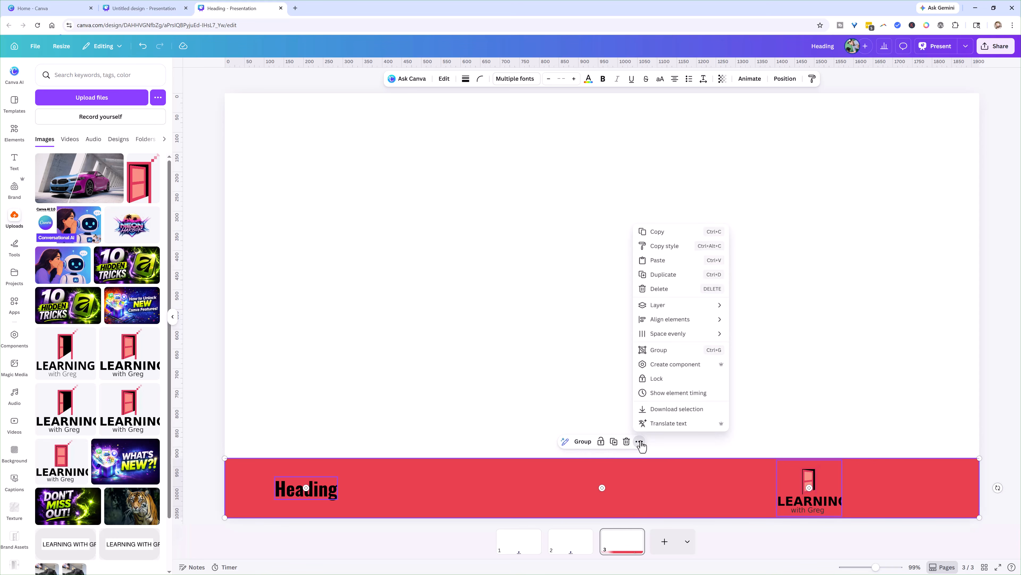
click(672, 364)
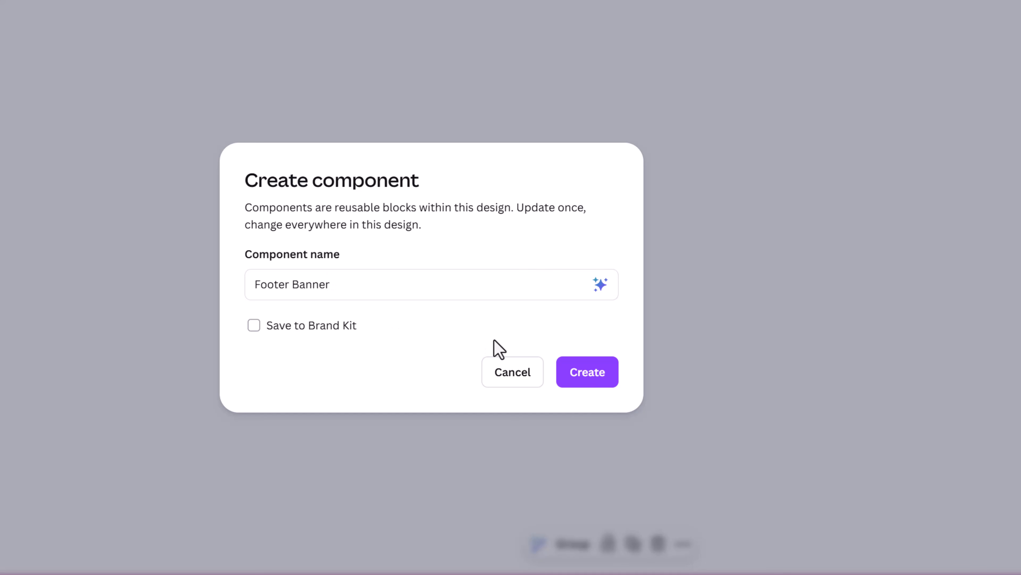
click(573, 379)
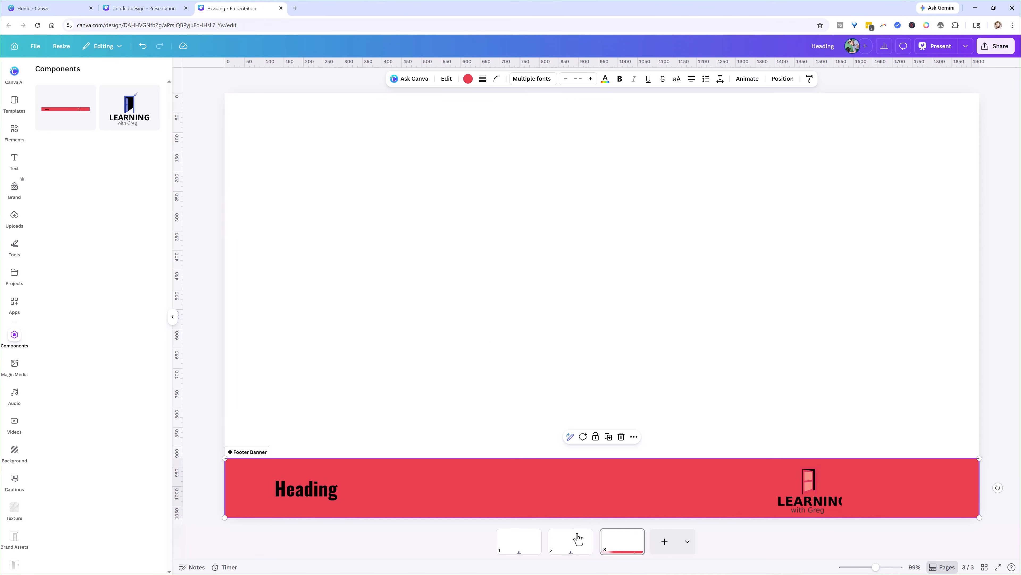
Delete the logo components at the bottom of pages 2 and 1.
click(570, 551)
click(607, 499)
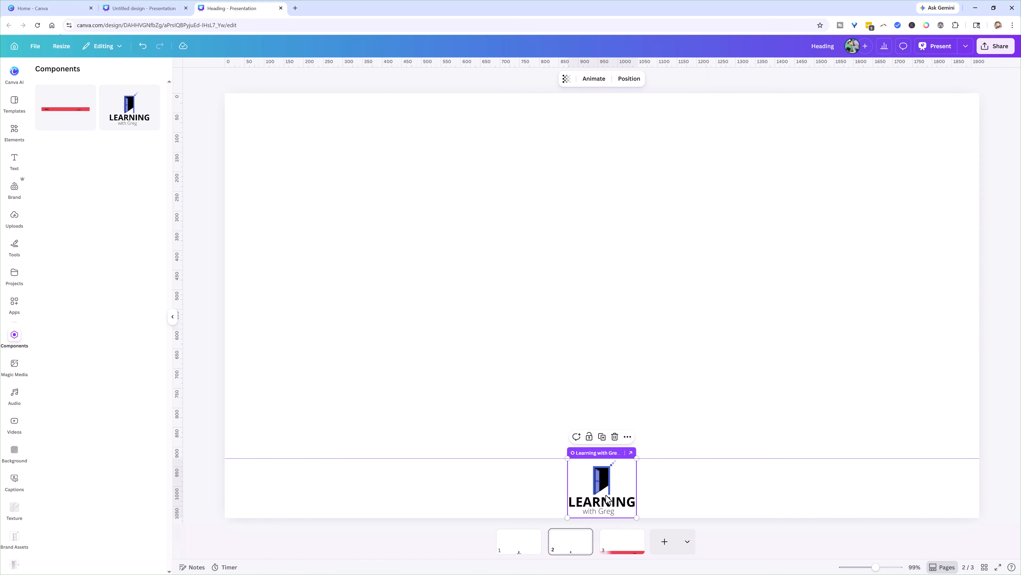
key(Delete)
click(518, 548)
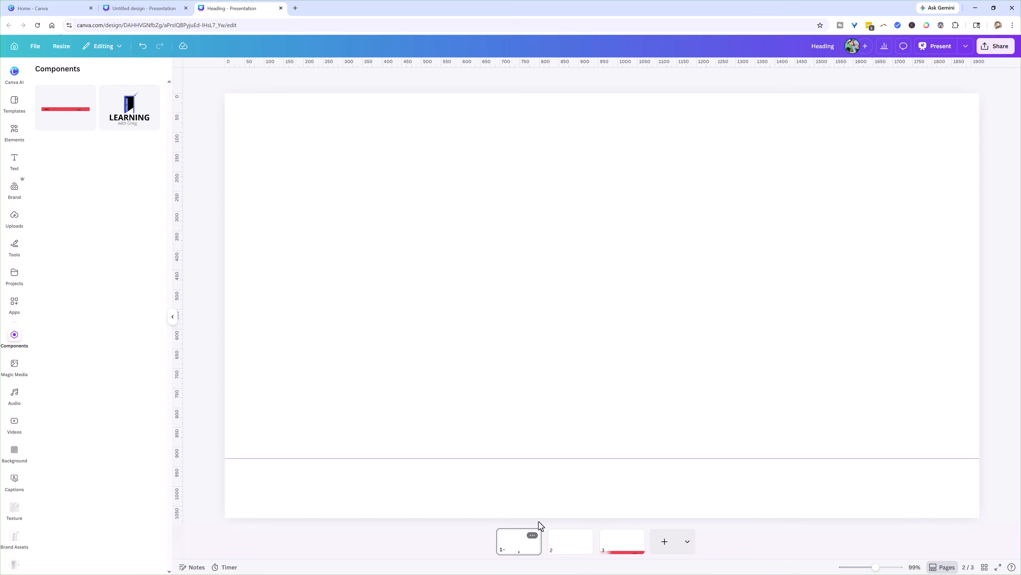
click(607, 499)
key(Delete)
Move the source Footer Banner up from page 3's bottom edge and remove it from the page.
click(622, 542)
click(664, 491)
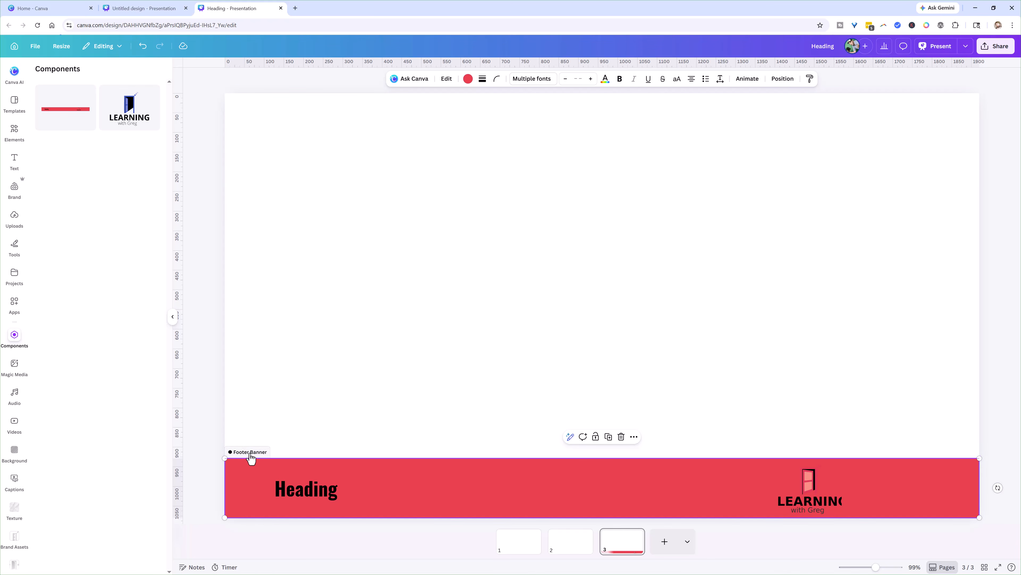
click(327, 436)
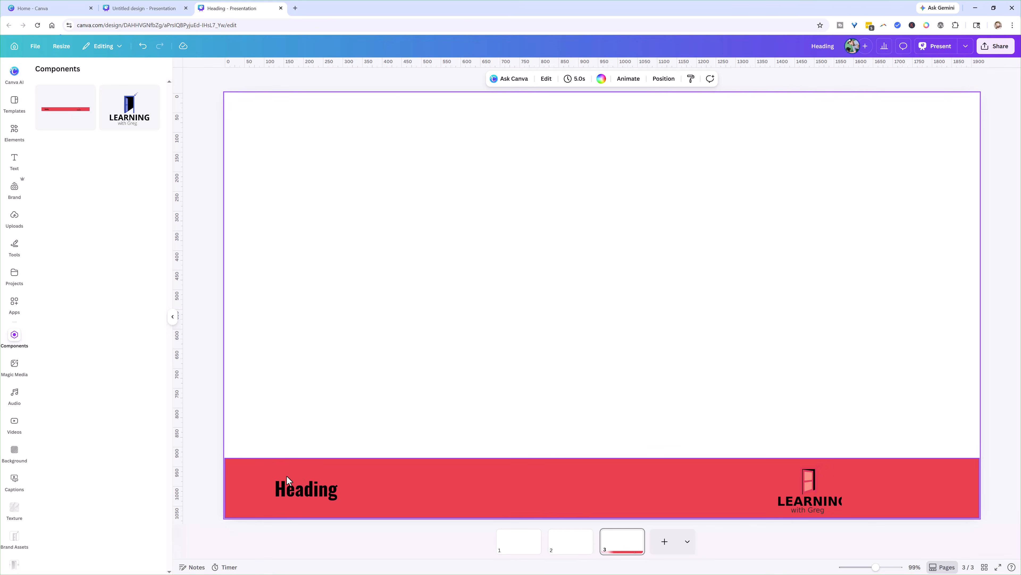
click(300, 478)
drag(310, 483, 337, 354)
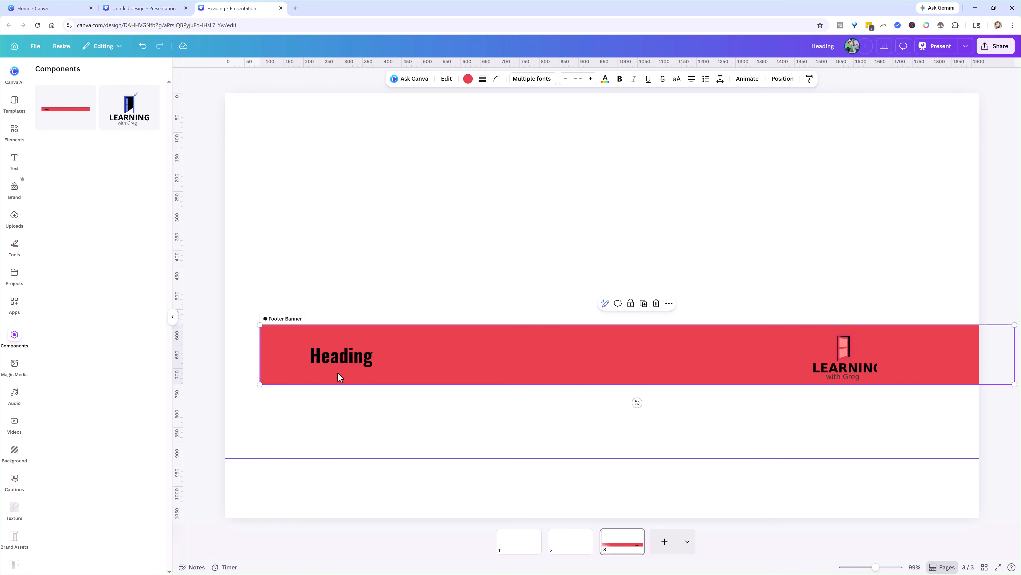
Insert a Footer Banner component instance on page 3 and align it across the full width at the bottom edge.
click(59, 121)
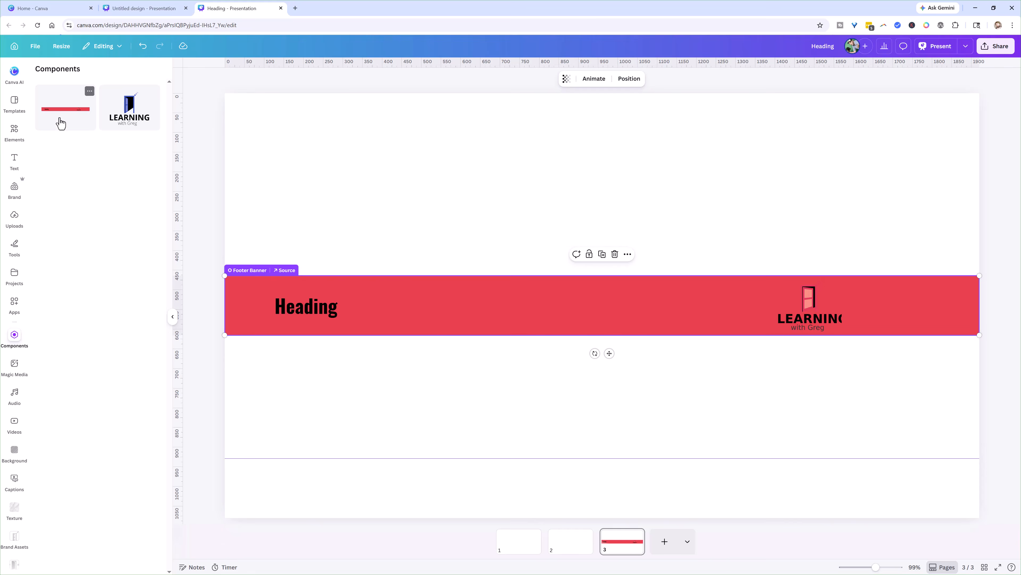
drag(383, 312, 379, 485)
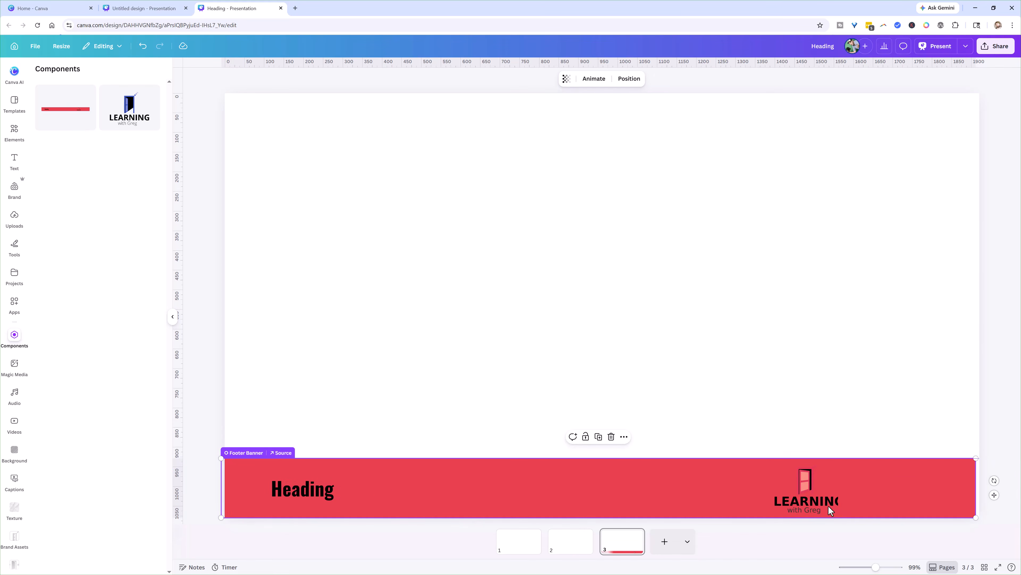
drag(831, 510, 828, 502)
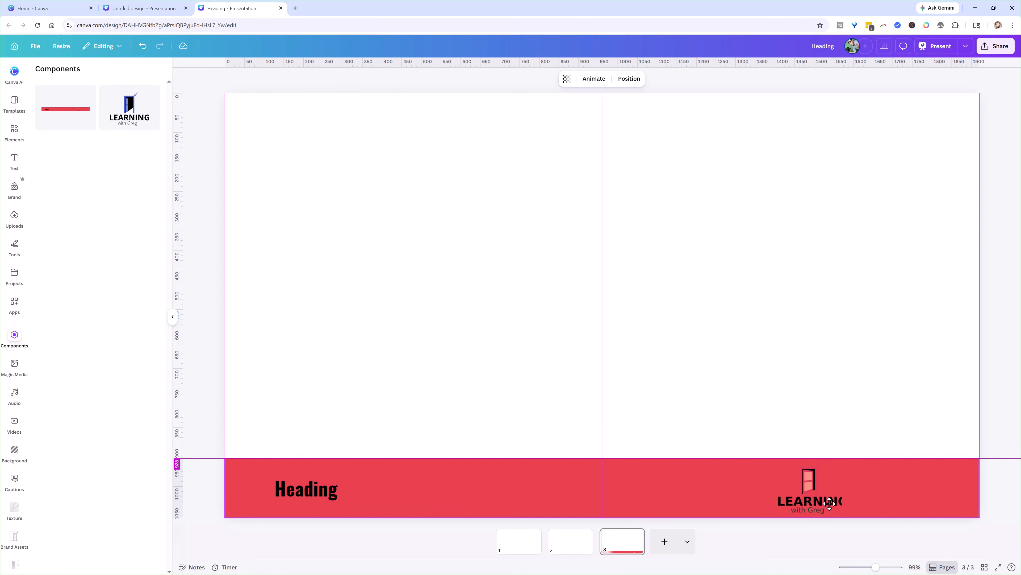
Delete the remaining logo component from the bottom of page 2.
click(570, 551)
click(600, 507)
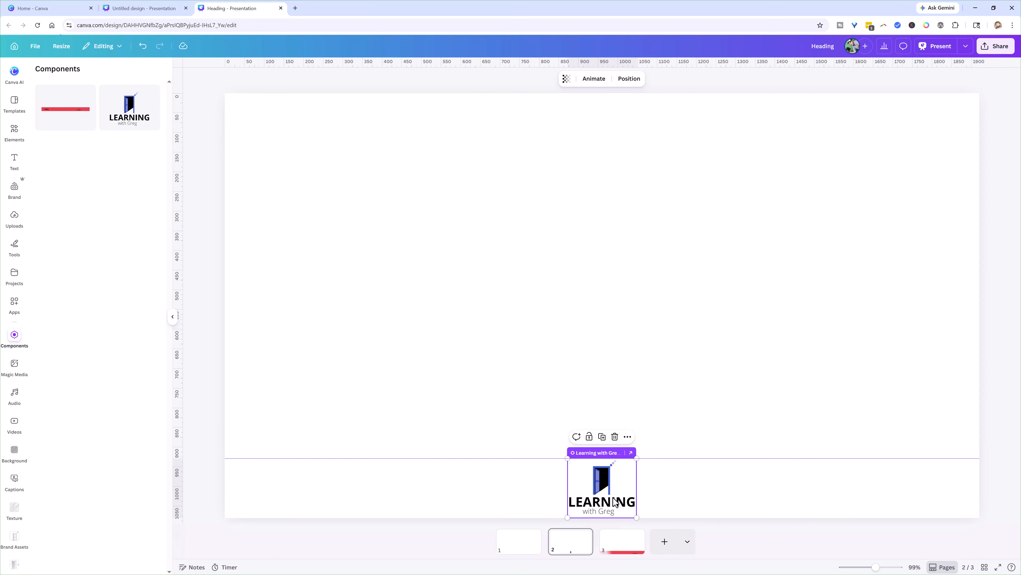
click(638, 417)
click(613, 510)
key(Delete)
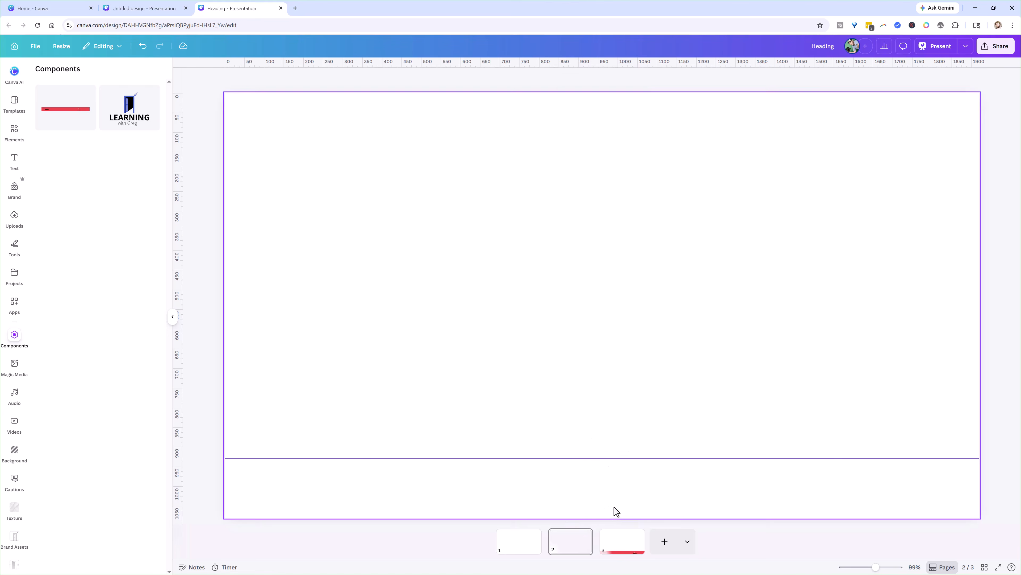
Copy page 3's Footer Banner instance and paste it onto pages 2 and 1.
click(638, 543)
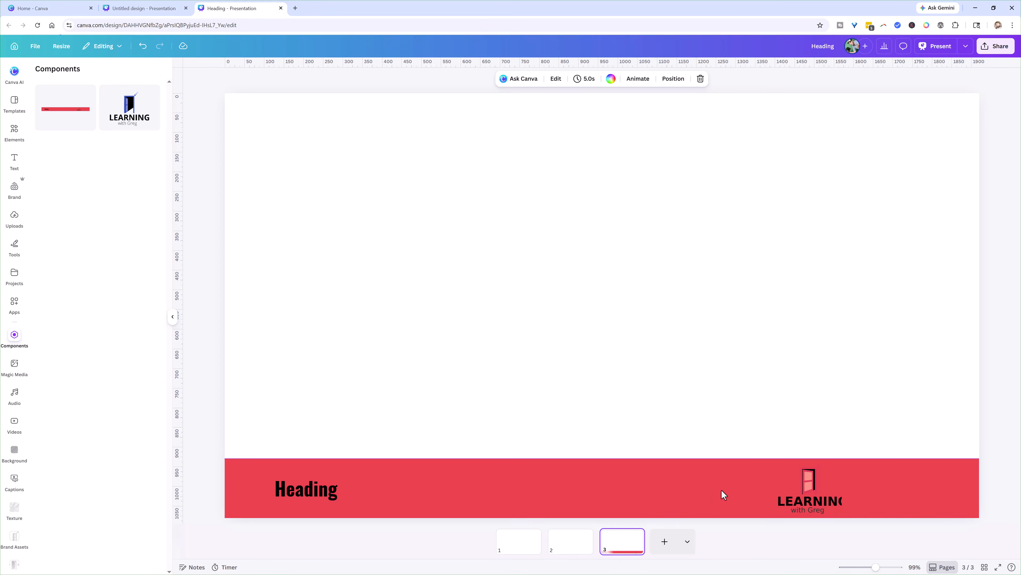
click(723, 487)
right_click(710, 486)
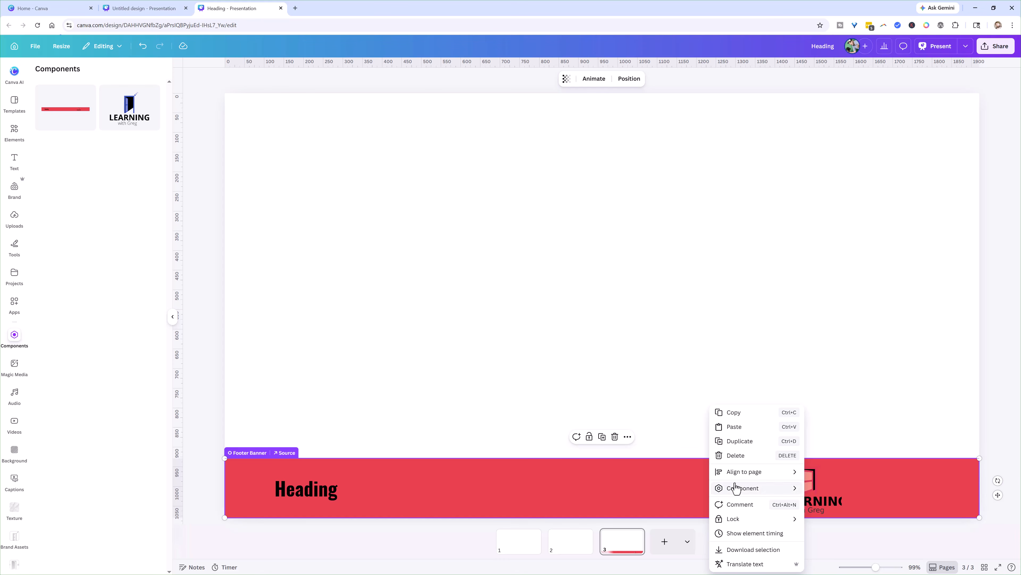
click(732, 413)
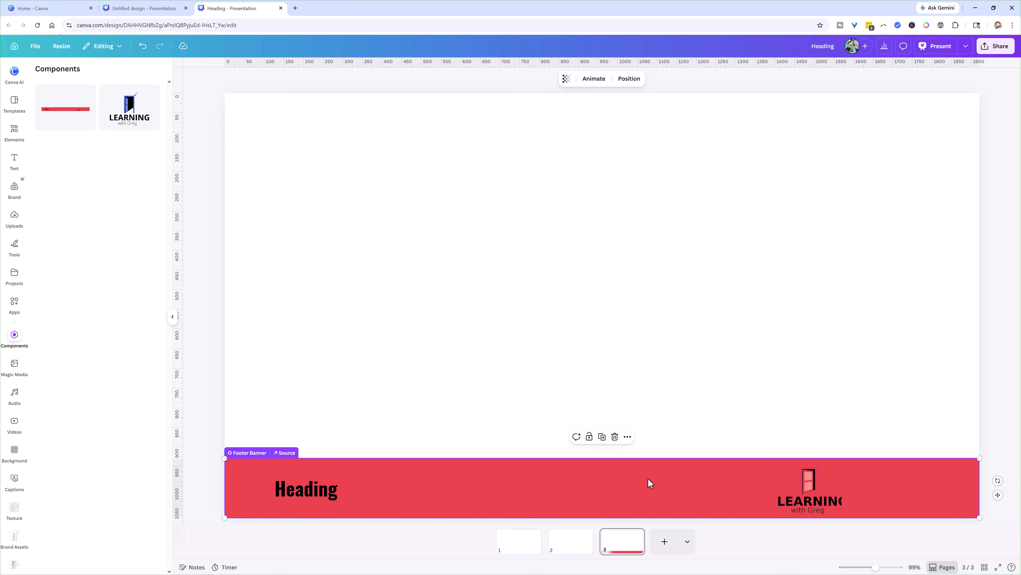
click(573, 543)
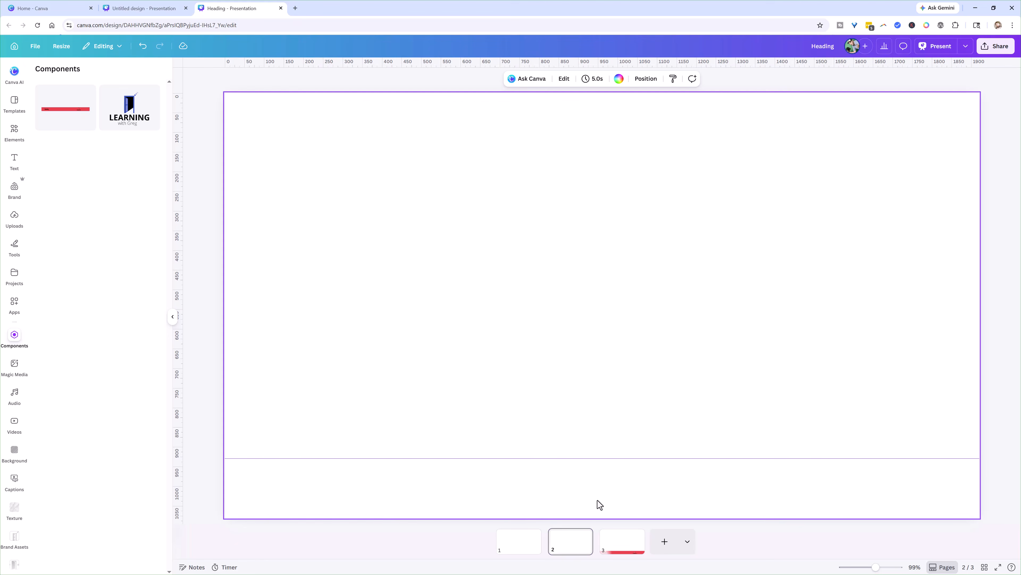
key(ctrl+v)
click(529, 545)
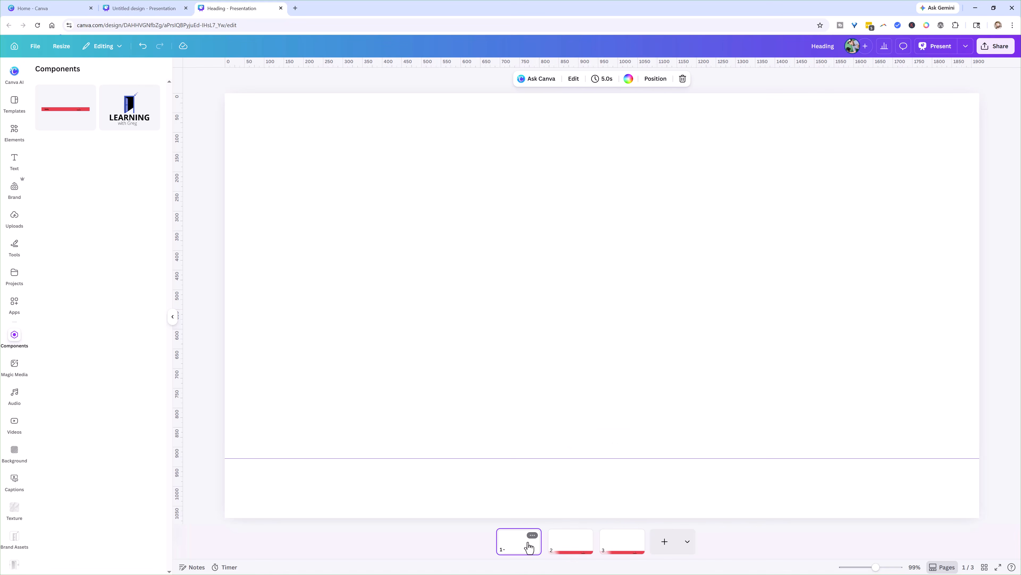
key(ctrl+v)
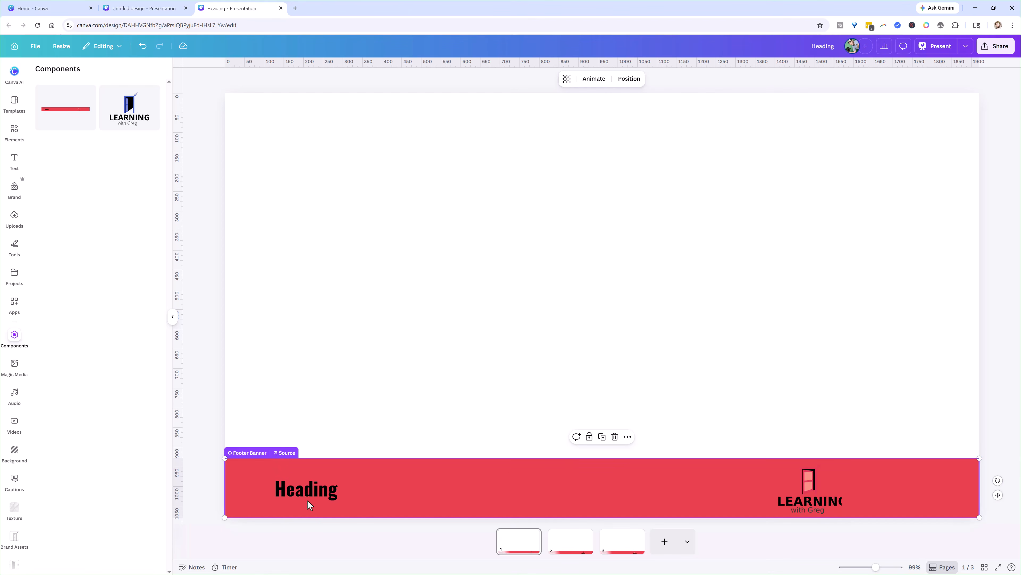
Restore the Footer Banner's source on page 1 and change its heading to "This is my title", widening the text box to fit one line.
click(285, 453)
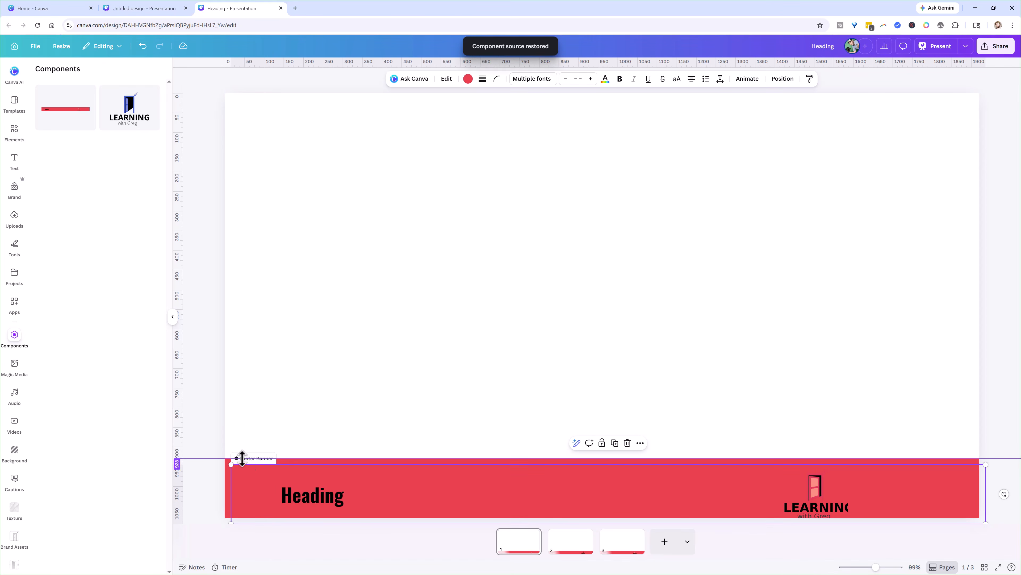
click(297, 490)
click(310, 497)
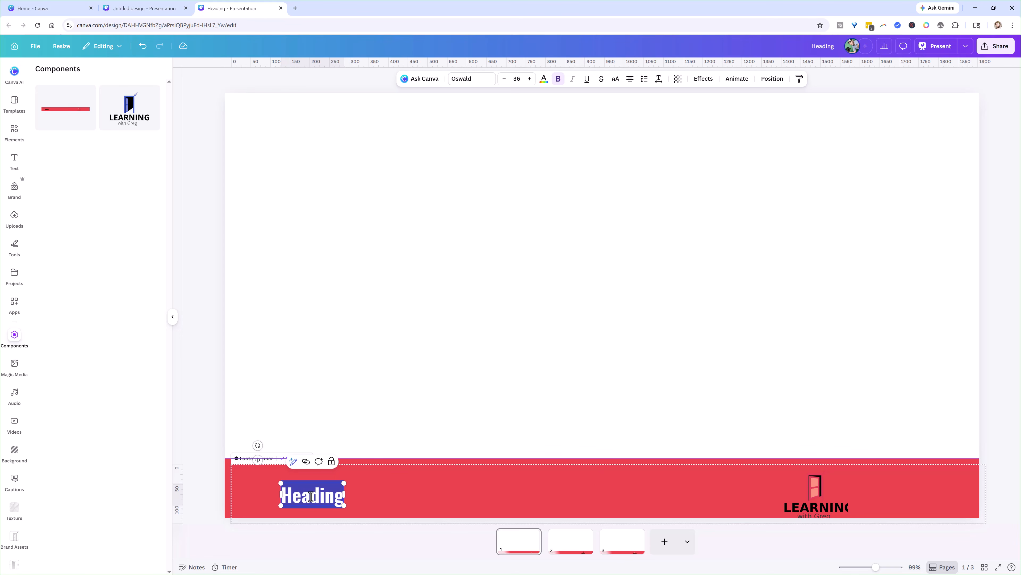
text(This i)
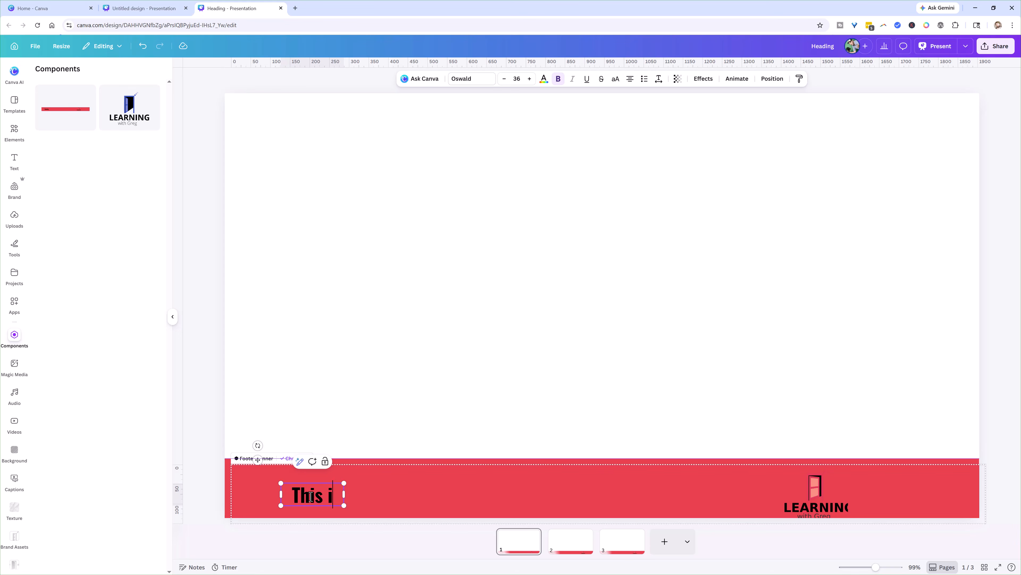
text(s m)
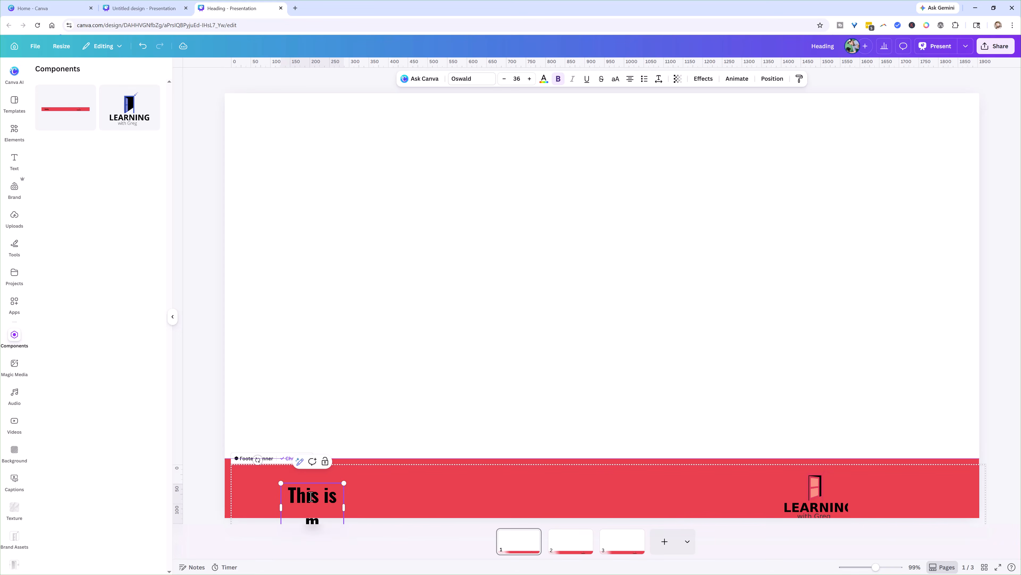
text(y title)
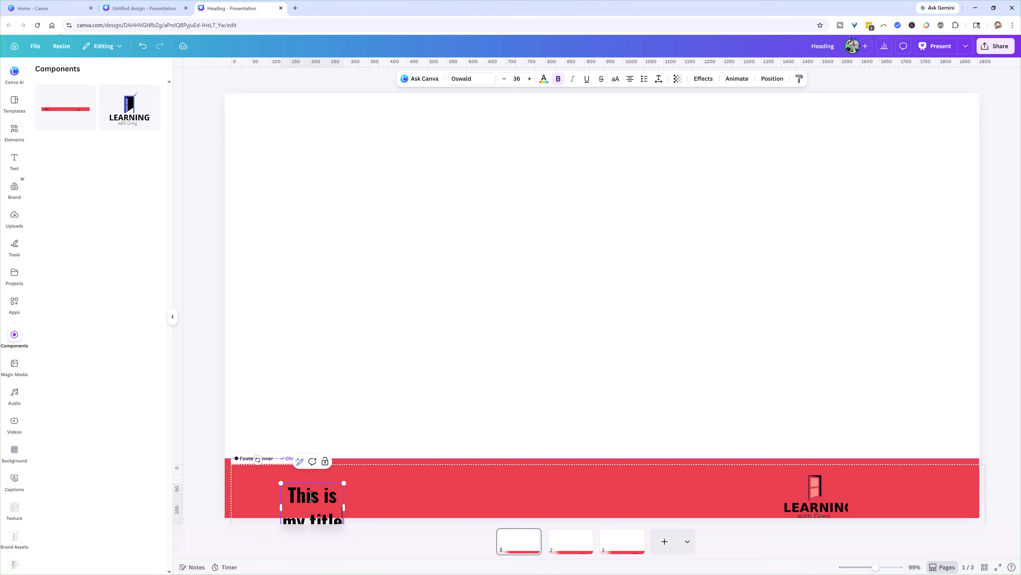
drag(344, 507, 550, 507)
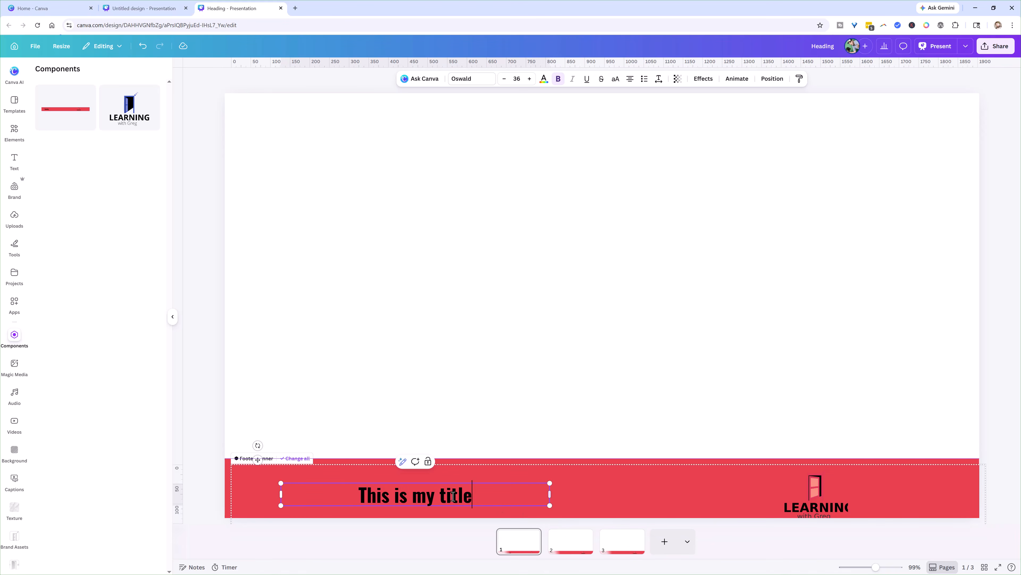
Recolor the dark red and medium red parts of the Footer Banner's logo to the same default yellow.
click(821, 516)
click(810, 489)
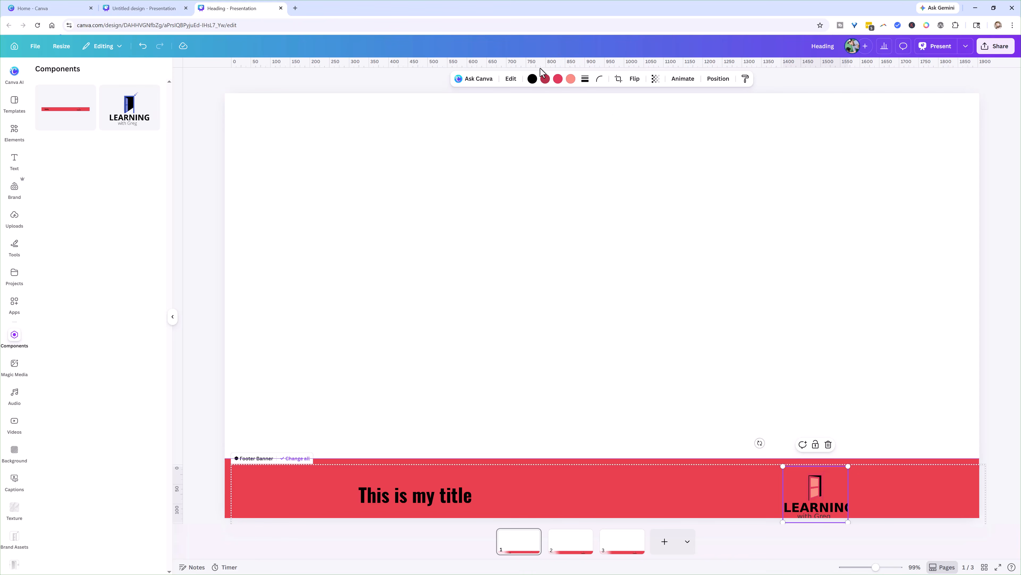
click(546, 79)
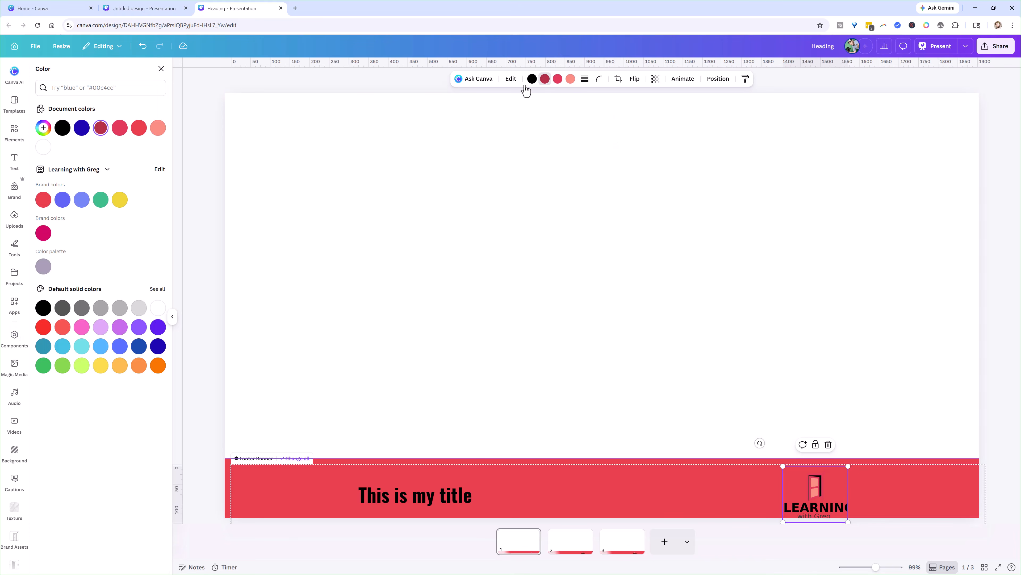
click(101, 367)
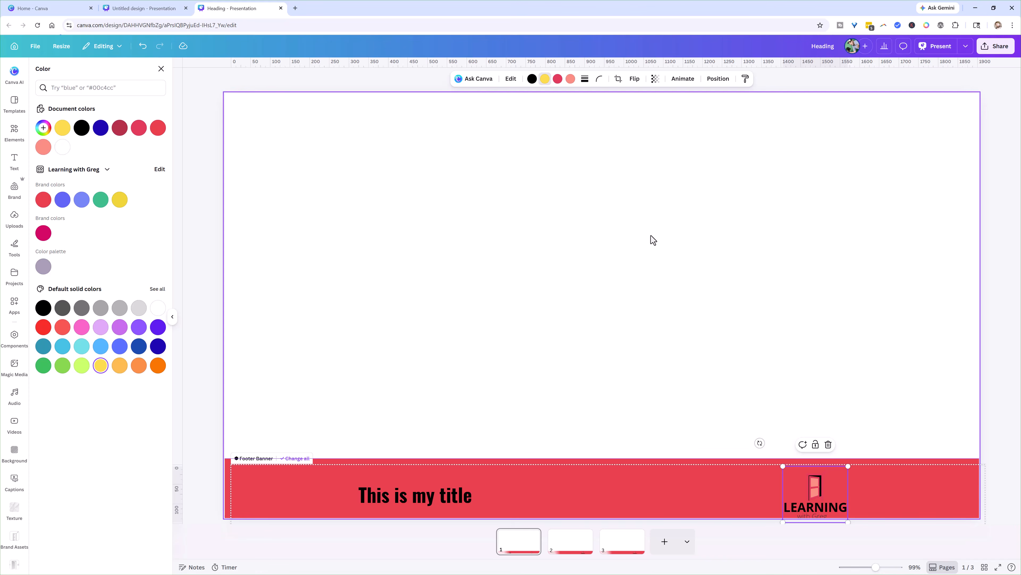
click(558, 79)
click(563, 82)
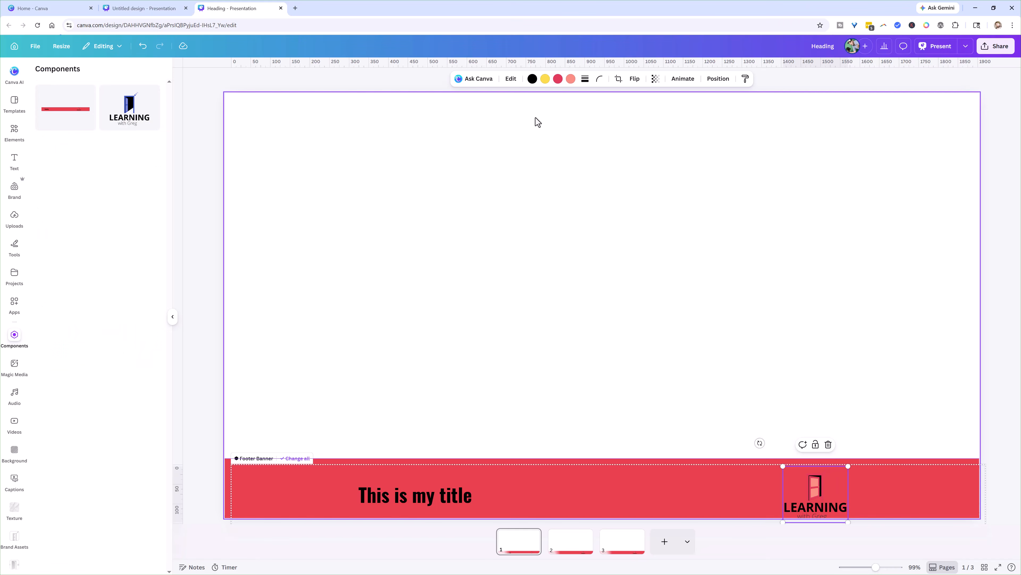
click(559, 80)
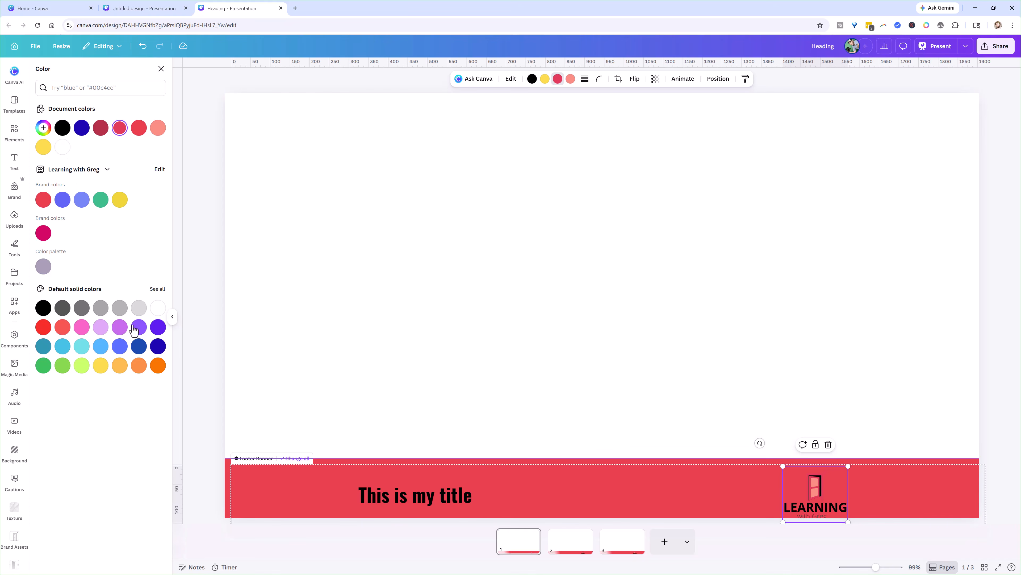
click(100, 365)
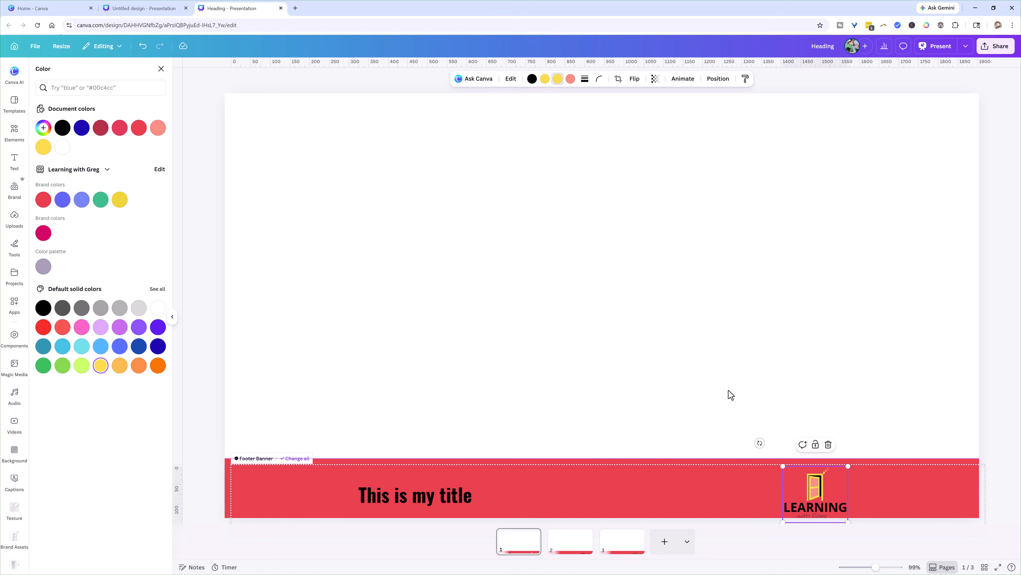
Apply the Footer Banner source's changes to all instances and check the banners on pages 2 and 3.
click(802, 476)
click(812, 499)
drag(813, 498, 816, 495)
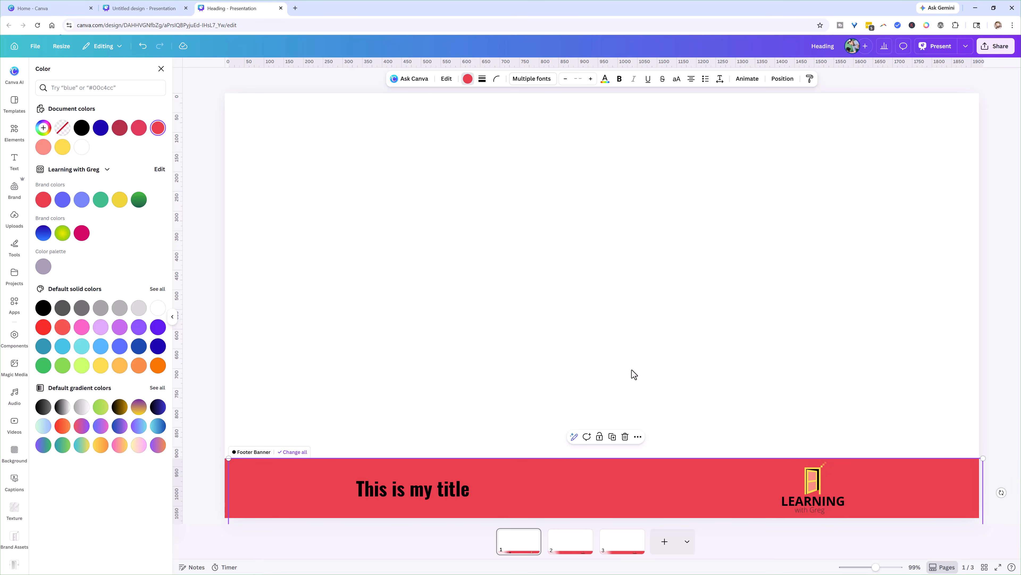
click(292, 452)
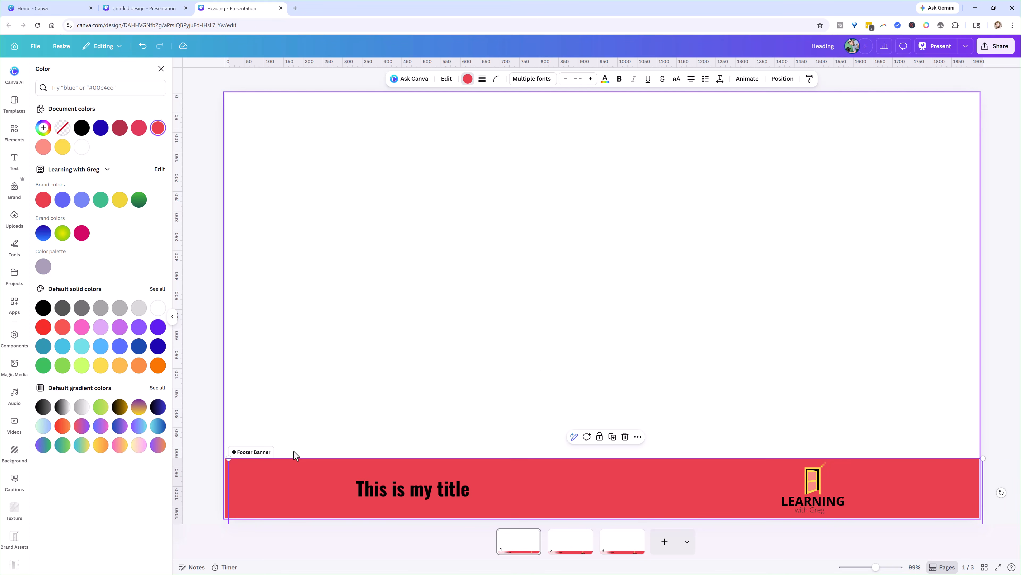
click(571, 550)
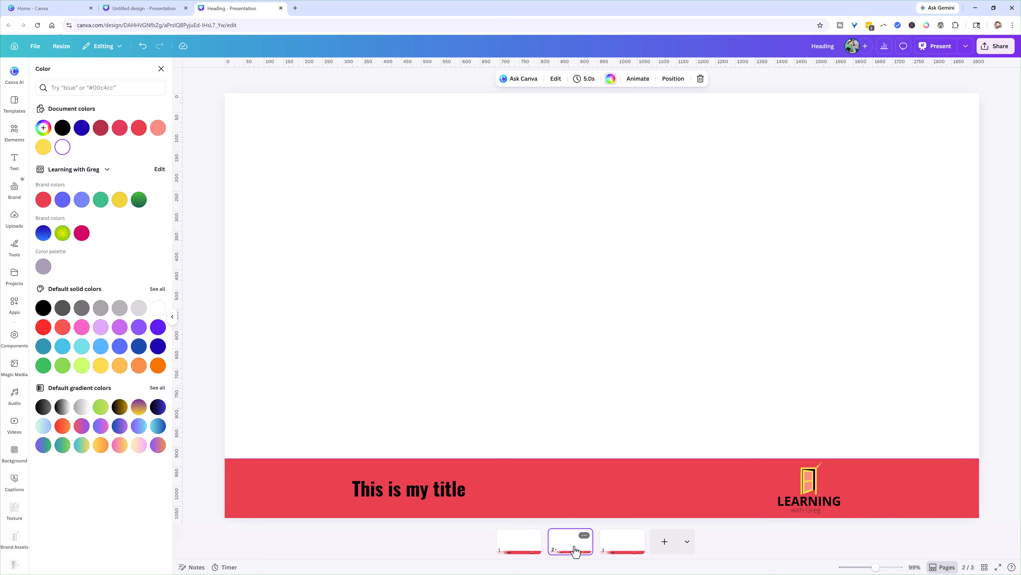
click(619, 552)
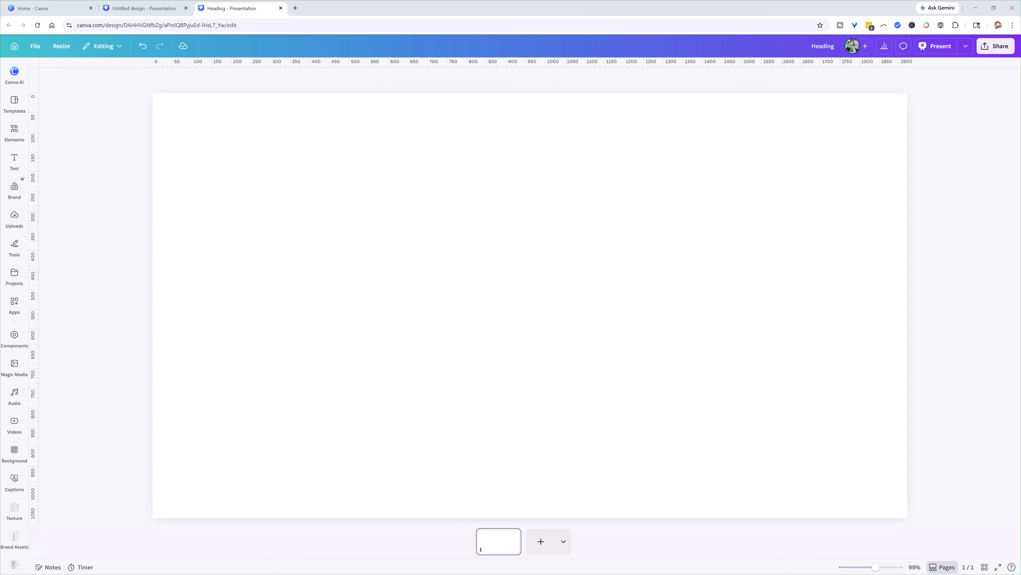
Search the social media formats for "facebook post" and add a Facebook Post page after page 1.
click(305, 279)
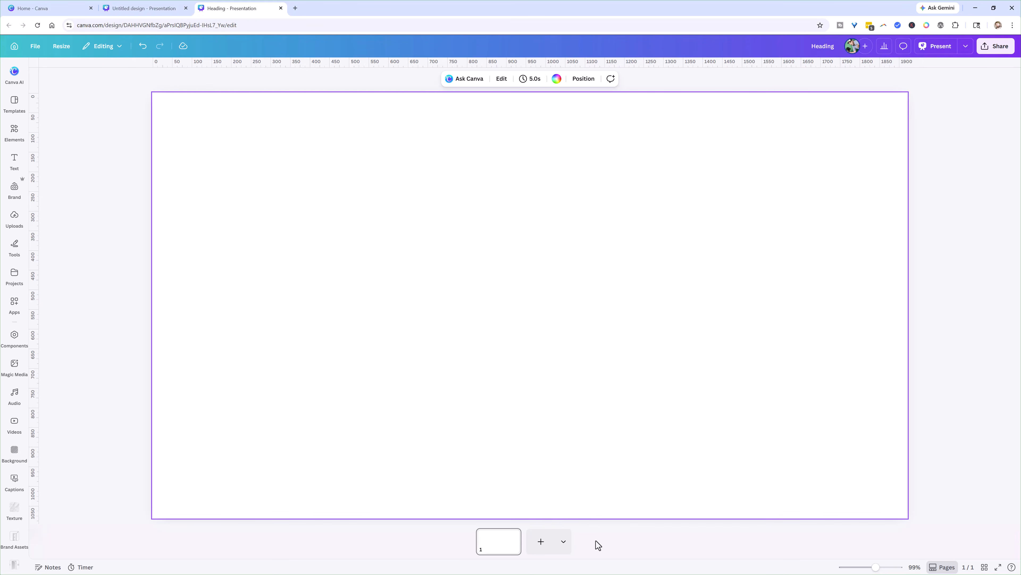
click(563, 541)
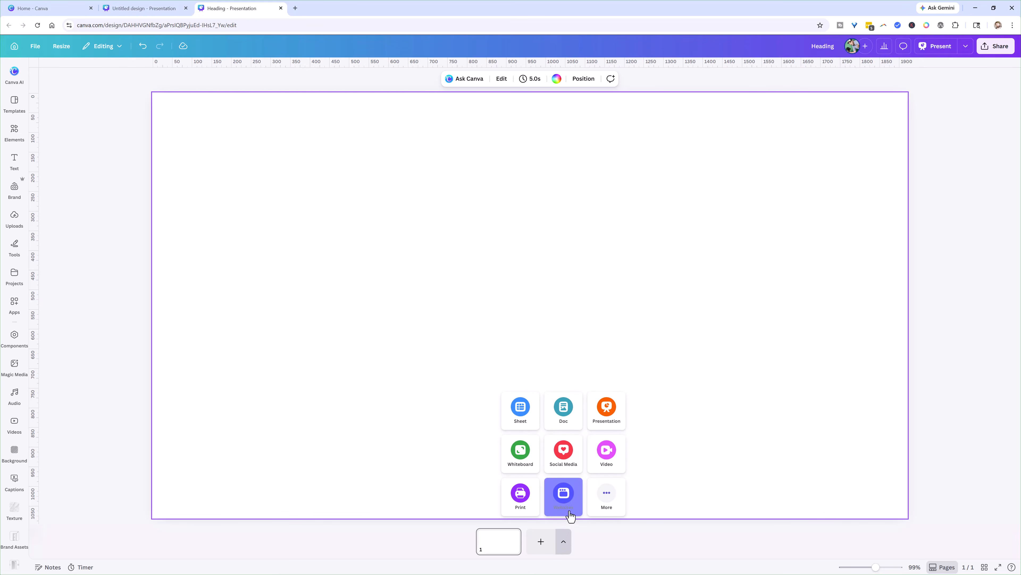
click(563, 451)
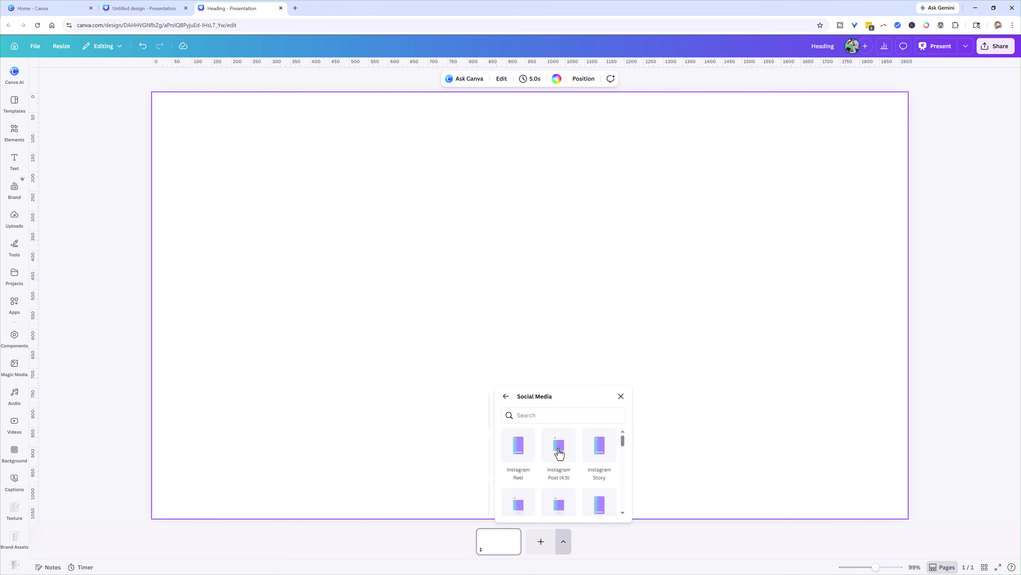
click(529, 416)
text(facebook)
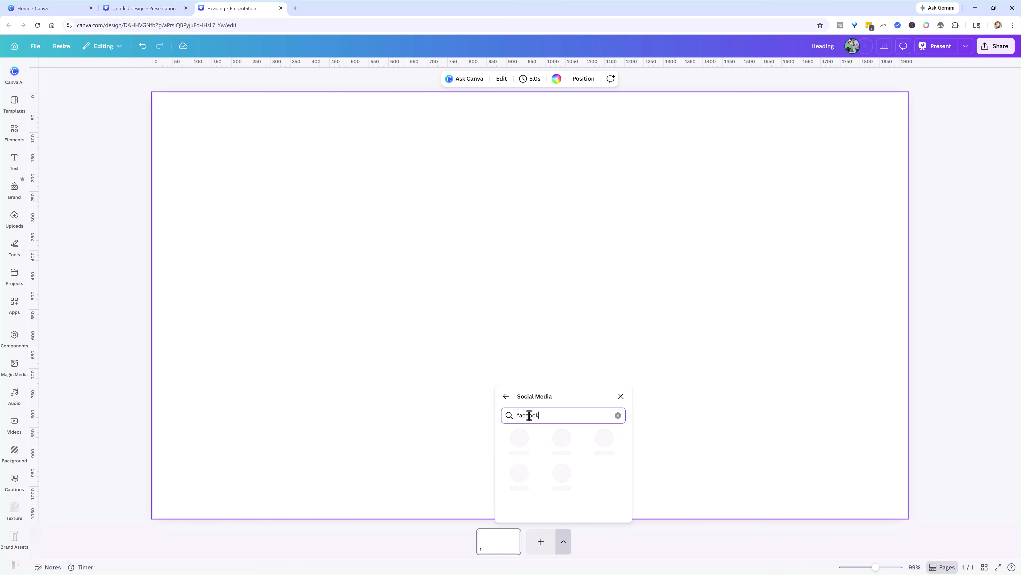
text( post)
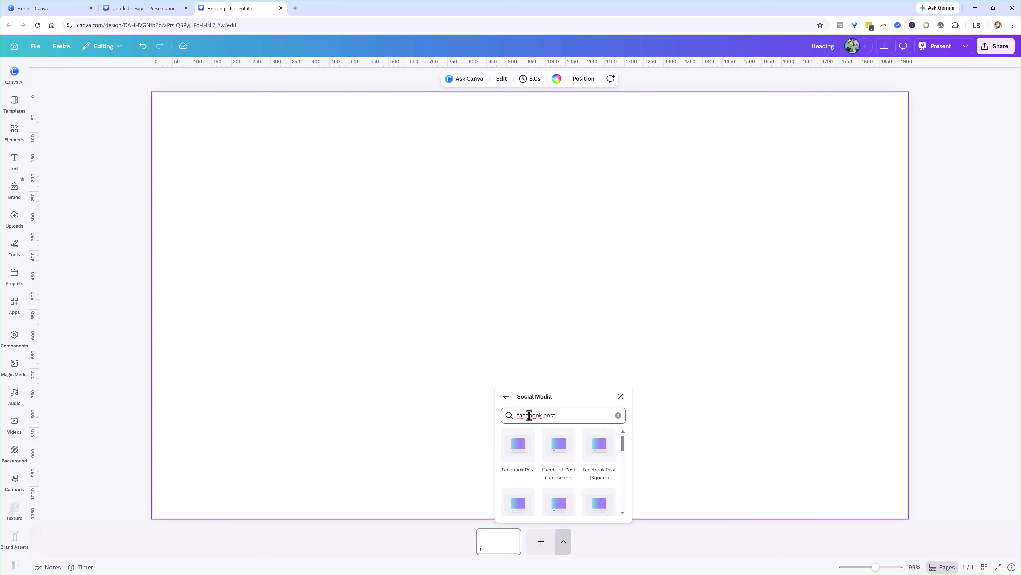
click(519, 447)
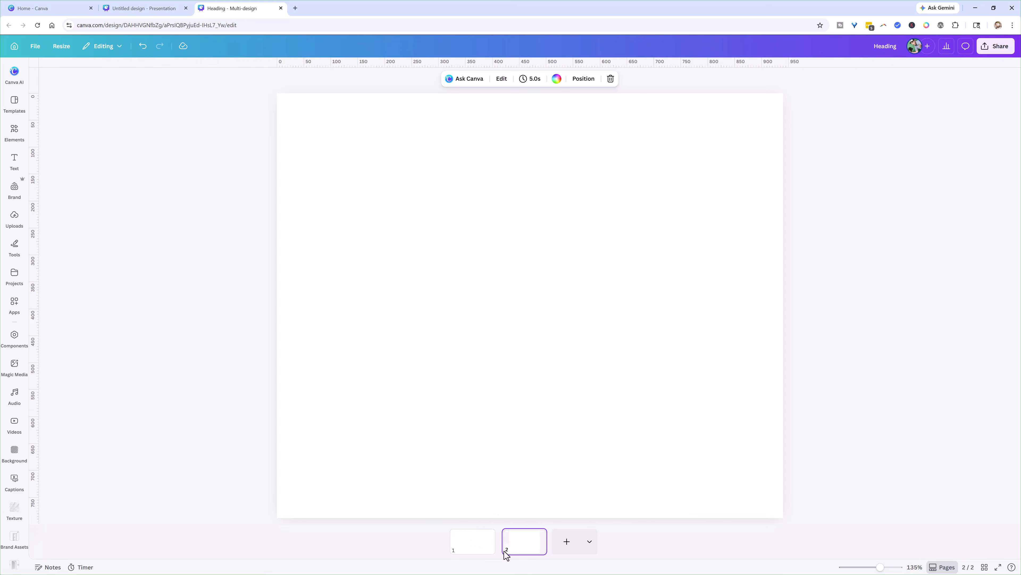
Try adding a third page in the same Facebook Post format, compare it with page 2, and delete it.
click(567, 545)
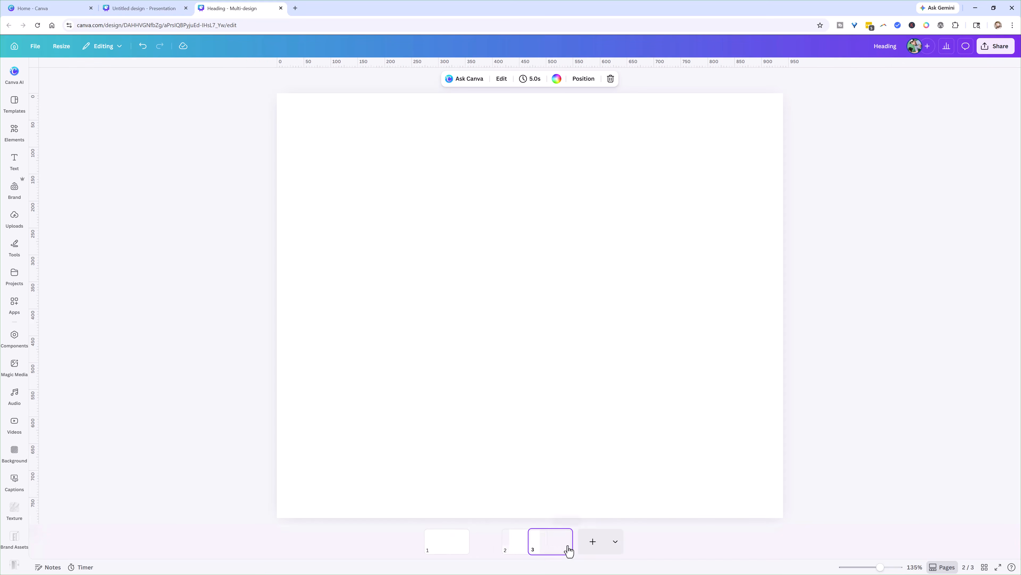
click(505, 545)
click(555, 550)
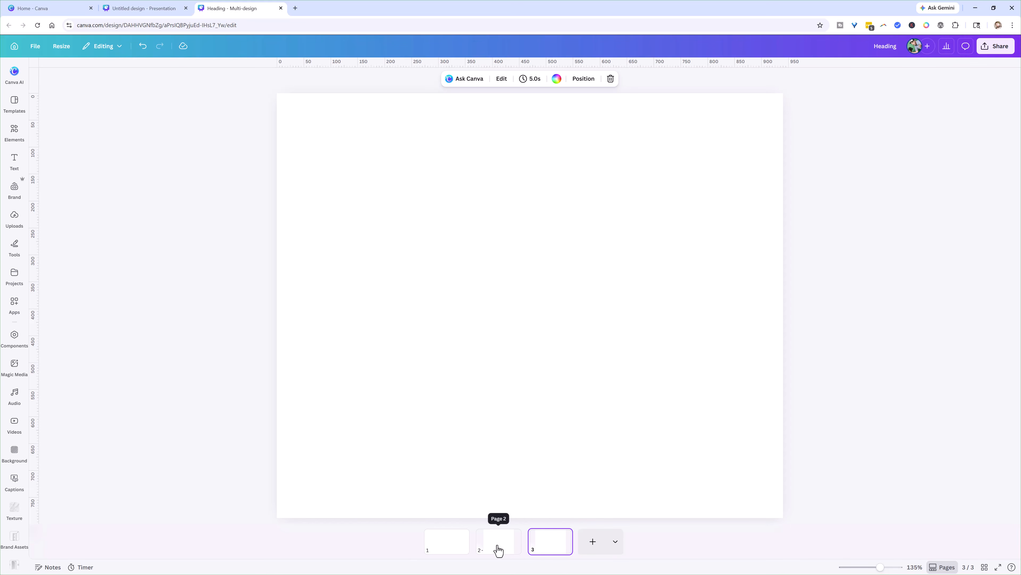
click(564, 536)
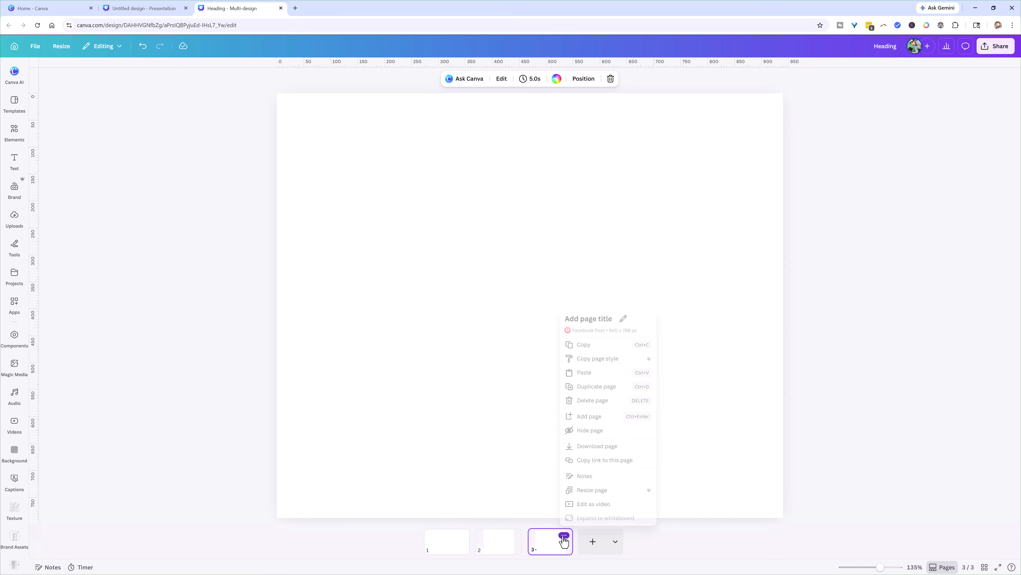
click(590, 399)
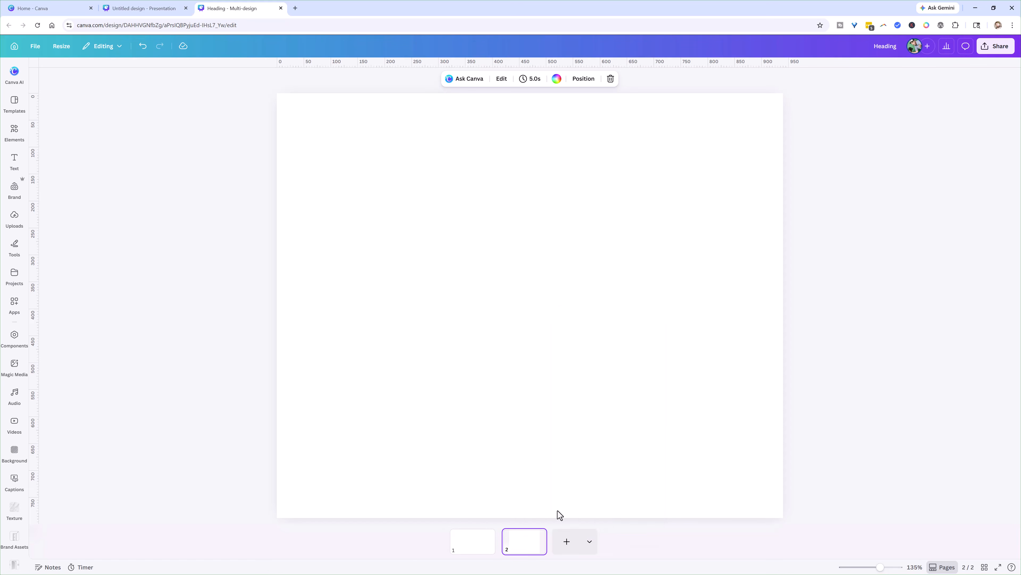
Add an Instagram Story page after the Facebook Post page and exit the video editing view.
click(590, 540)
click(588, 455)
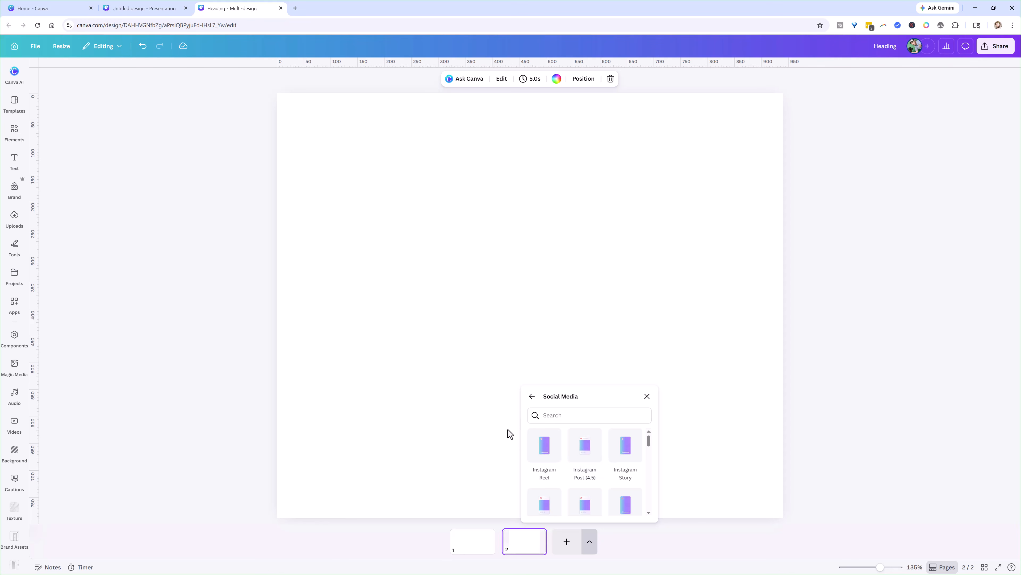
click(625, 453)
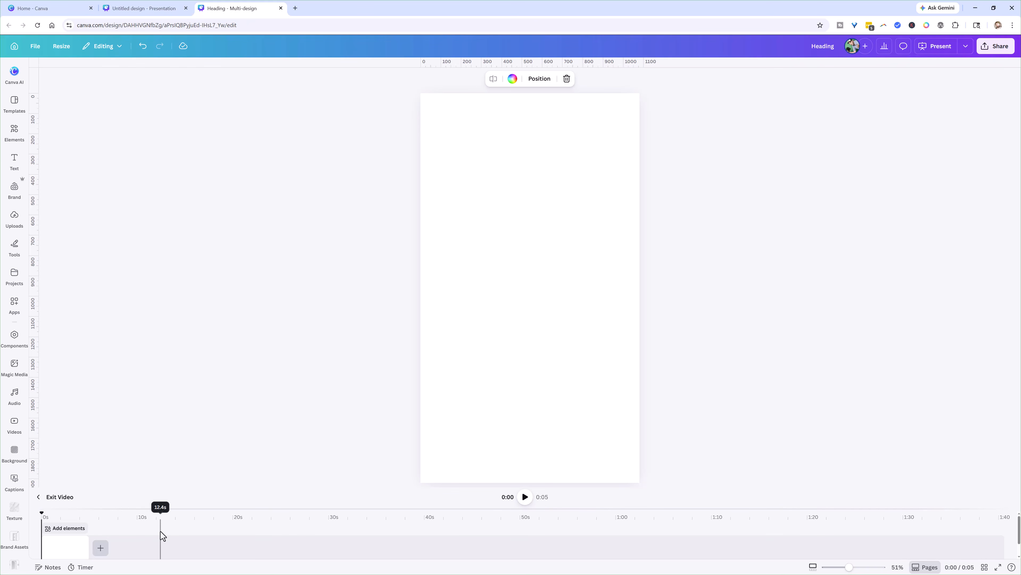
click(15, 451)
click(182, 483)
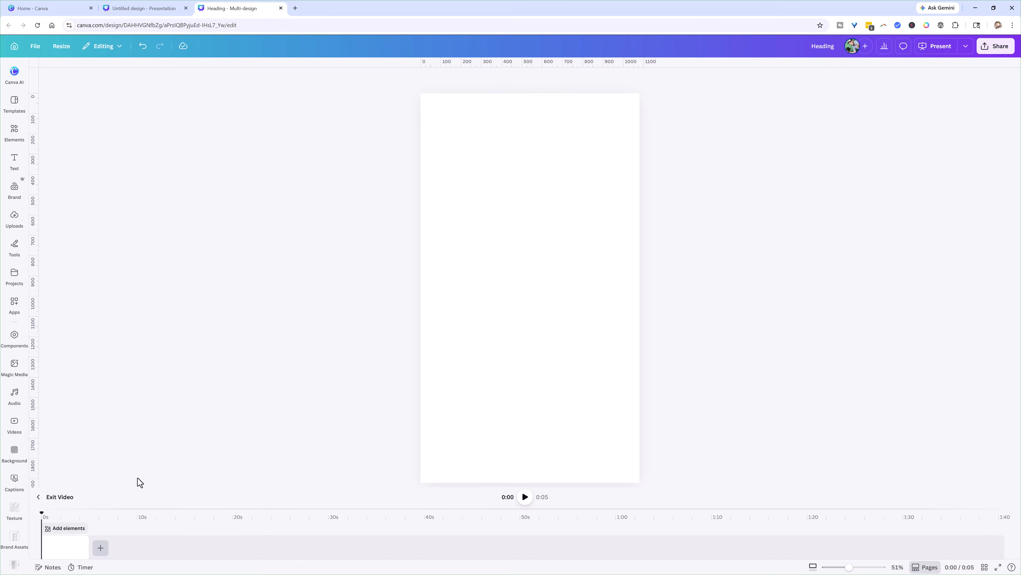
click(41, 499)
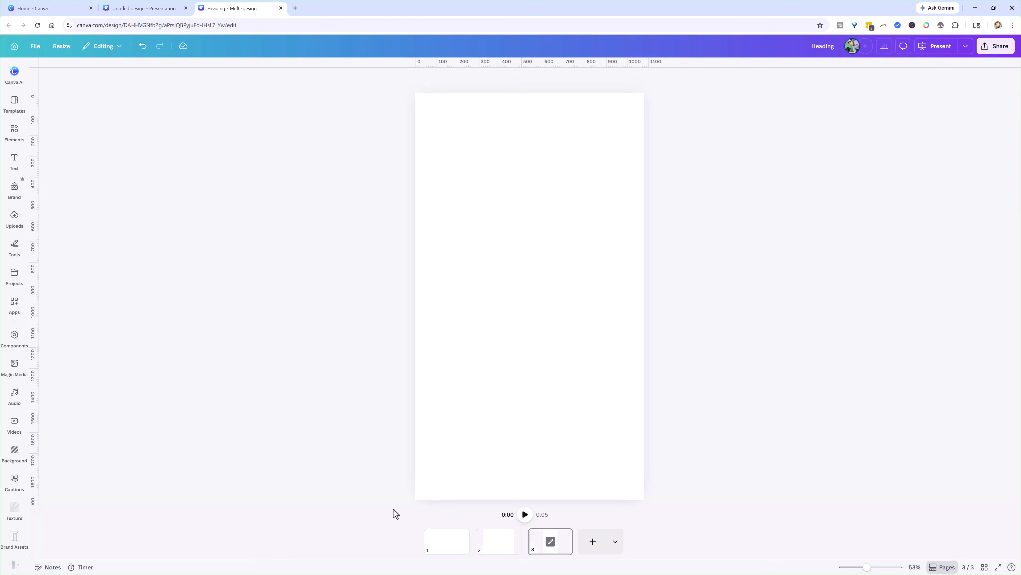
Search the social media formats for "insta" and add an Instagram Post (4:5) page after page 3.
click(458, 543)
click(517, 546)
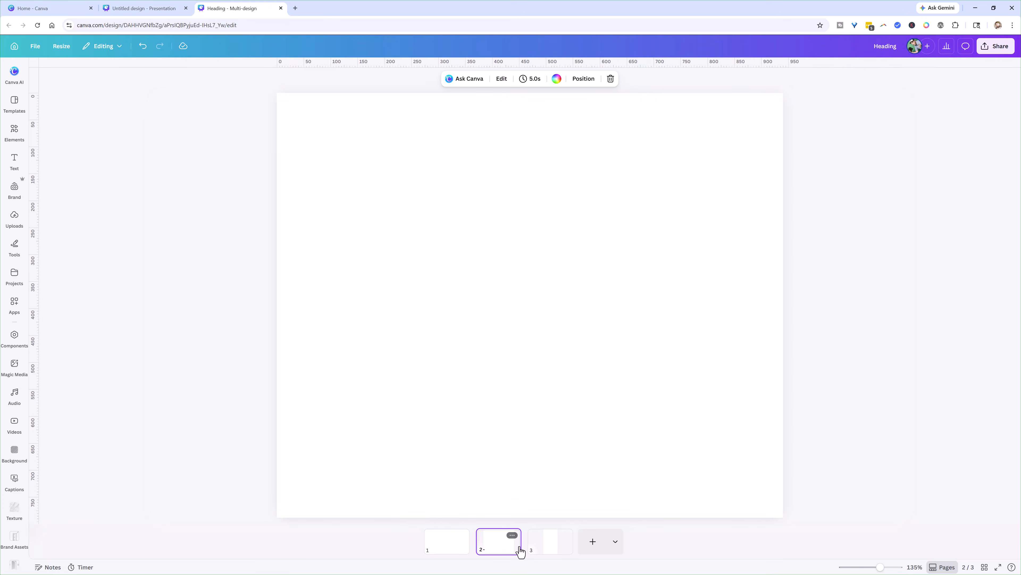
click(543, 547)
click(615, 543)
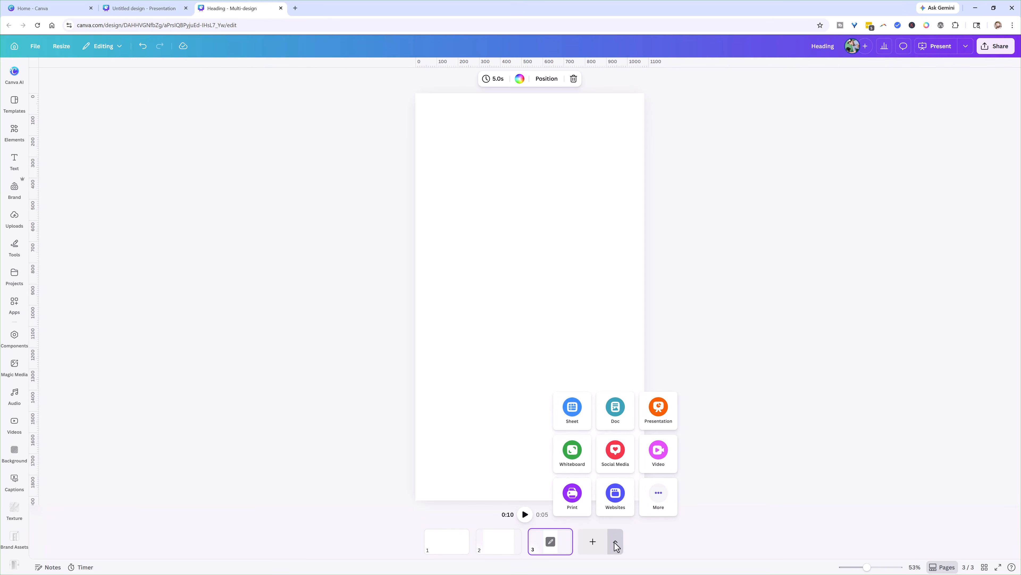
click(608, 458)
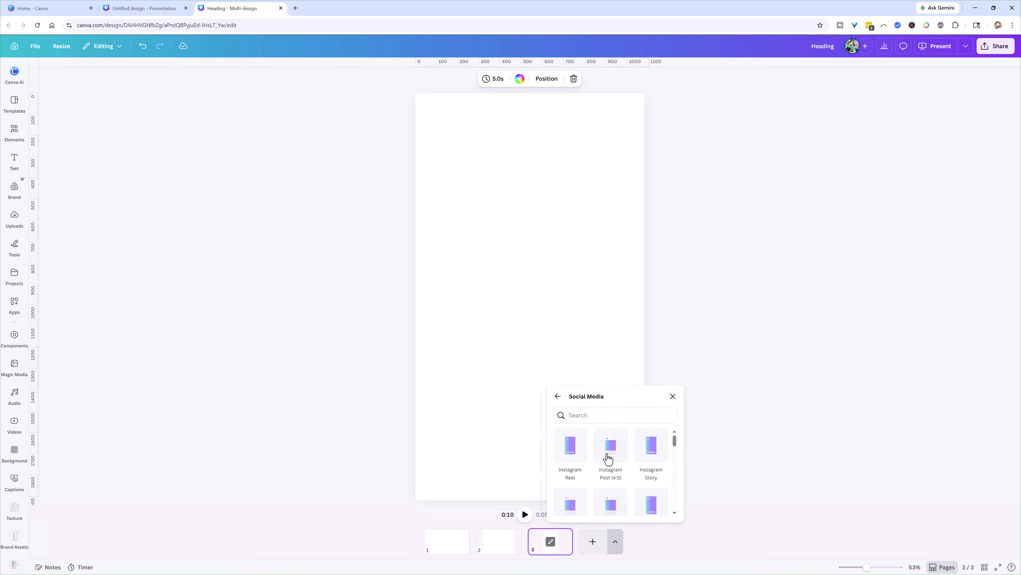
click(616, 415)
text(insta)
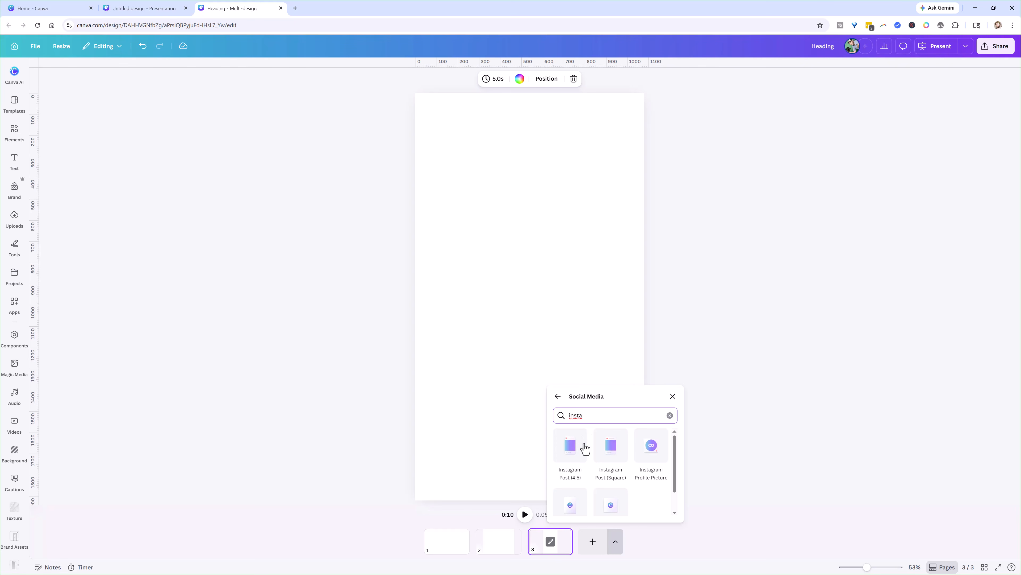
click(567, 448)
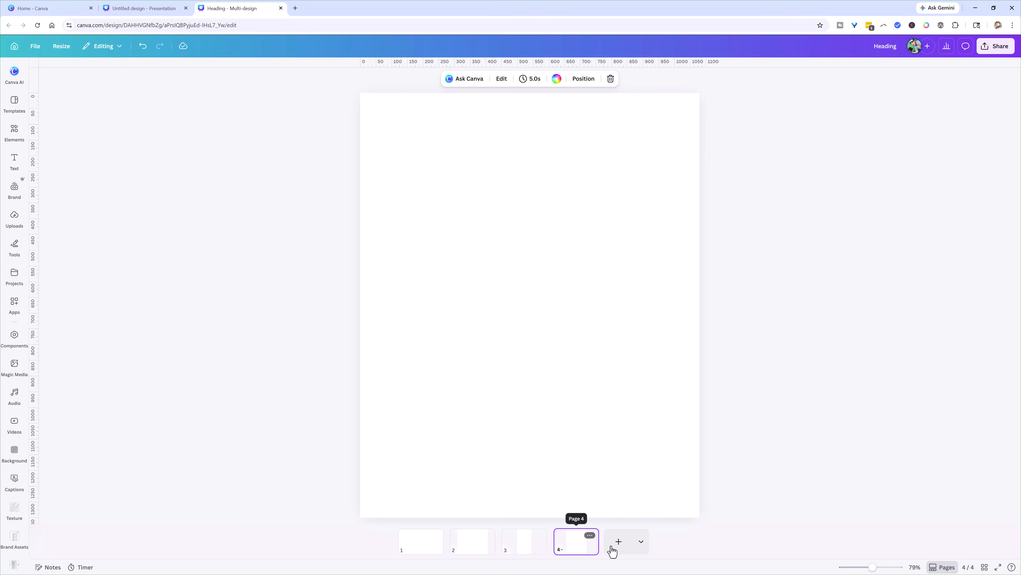
Search the social media formats for "pinter", add a Pinterest Pin (2:3) page after page 4, and return to page 1.
click(640, 547)
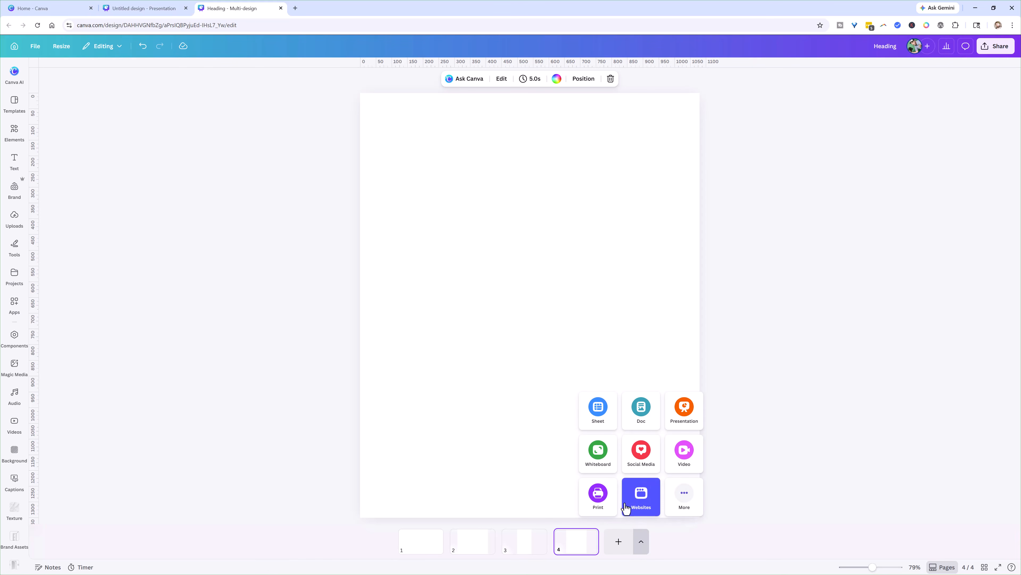
click(636, 467)
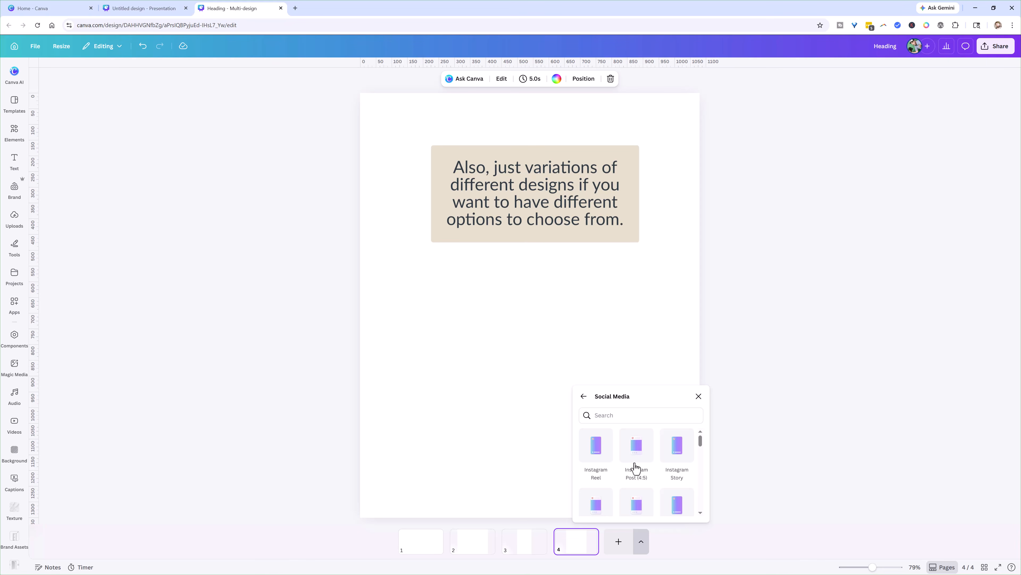
click(616, 421)
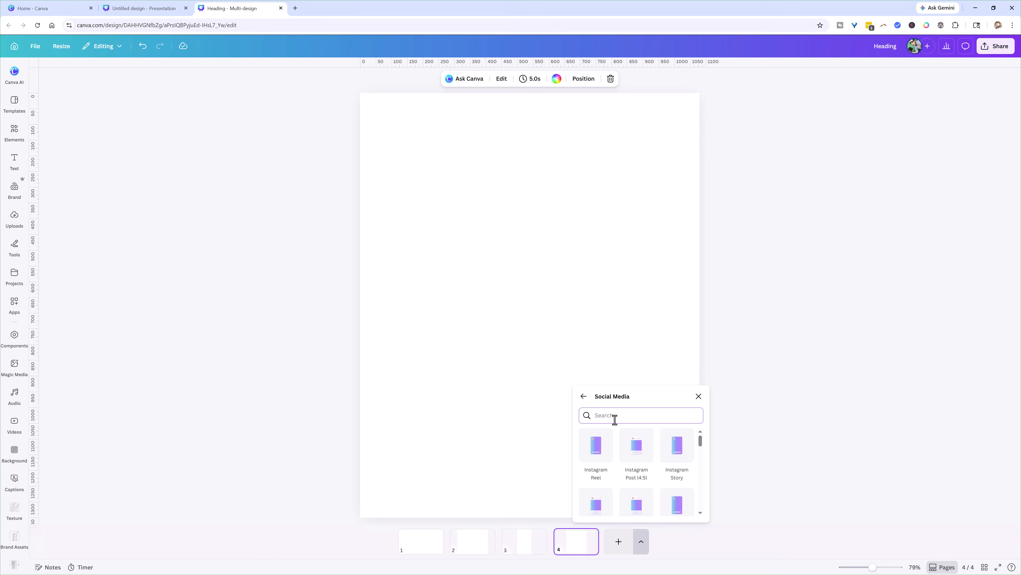
text(pinter)
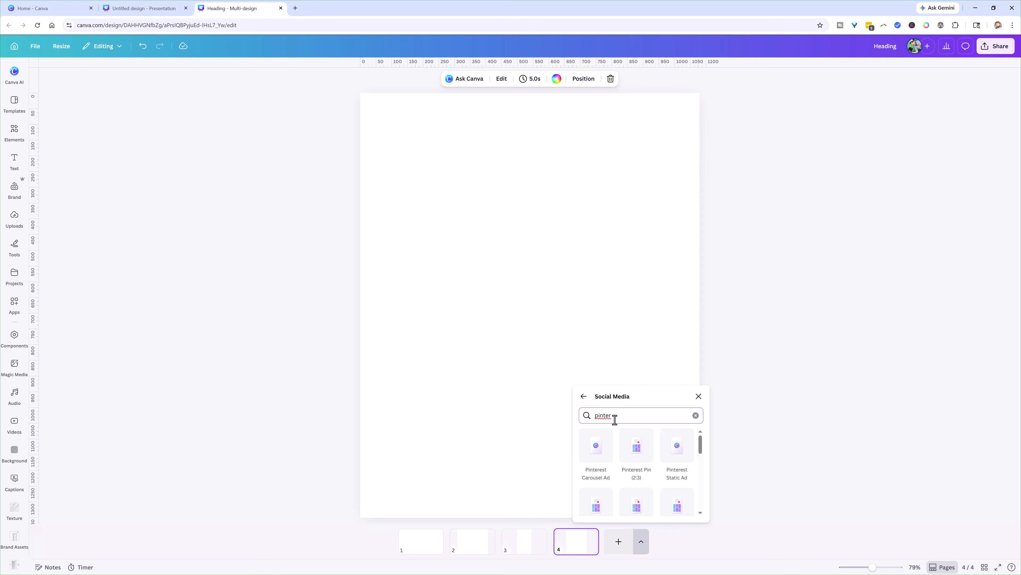
click(635, 452)
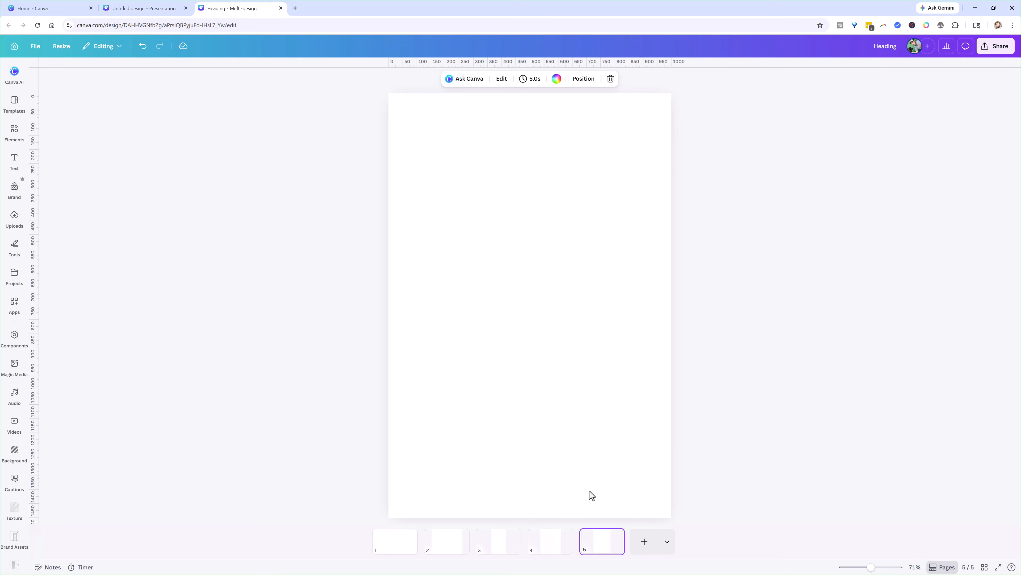
click(394, 545)
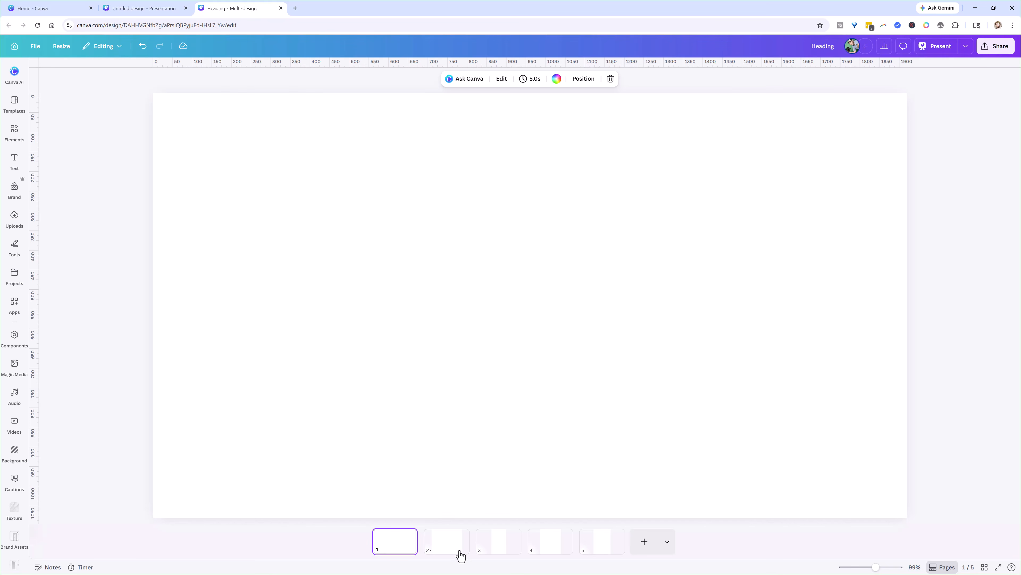
Review the blank pages 2 to 5 of the multi-format design and return to page 1.
click(451, 548)
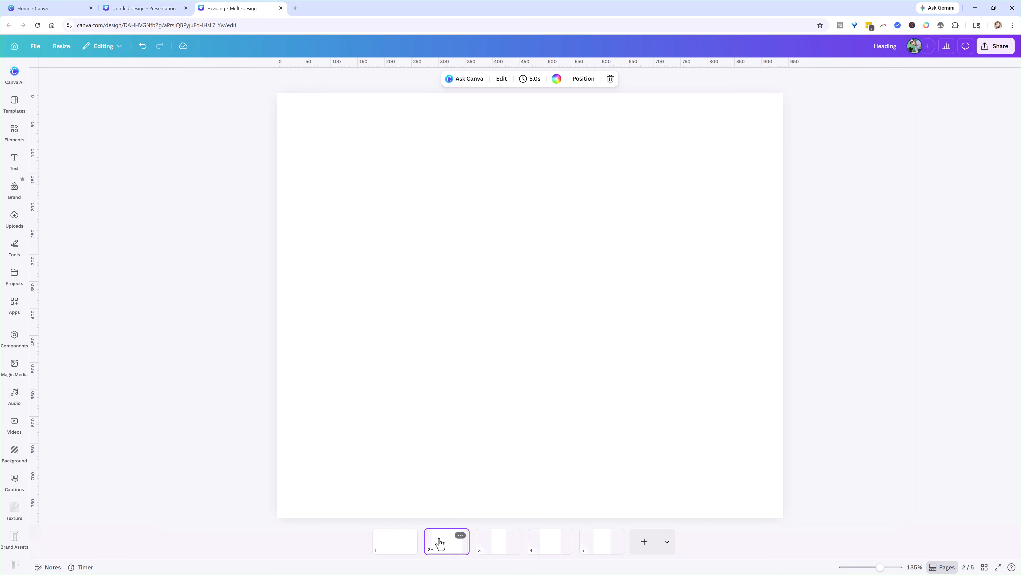
click(500, 552)
click(549, 543)
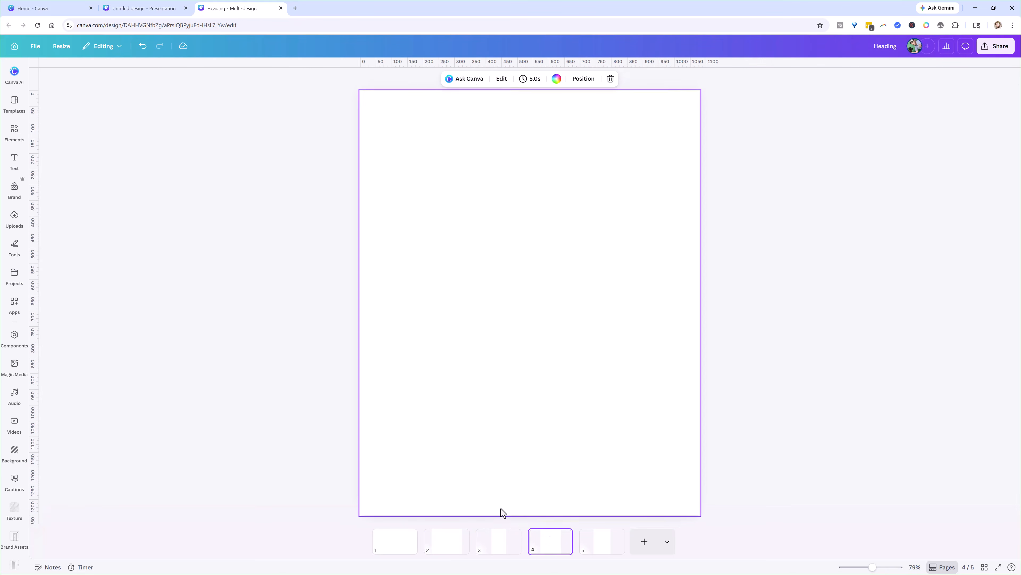
click(508, 546)
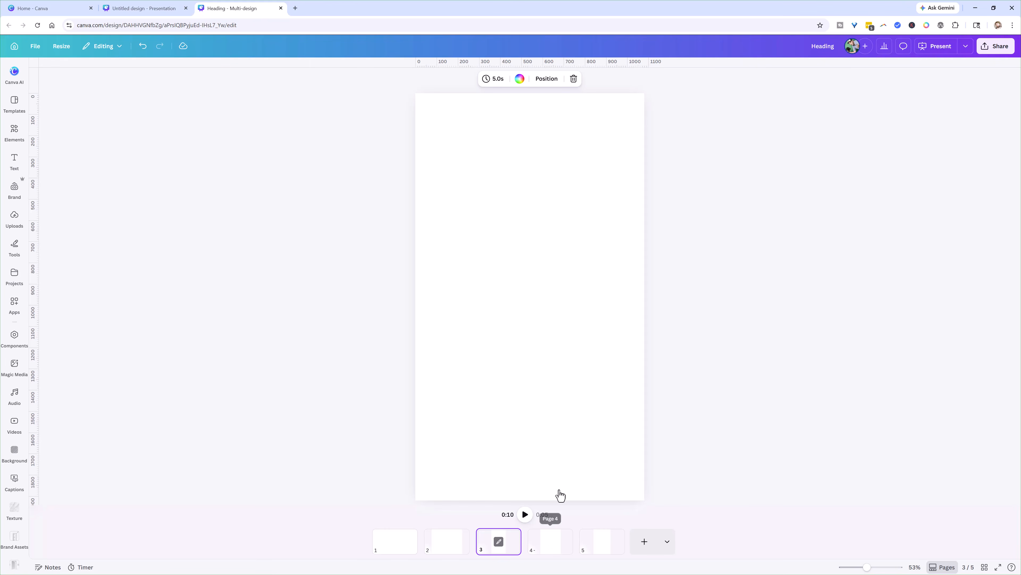
scroll(557, 490, down, 2)
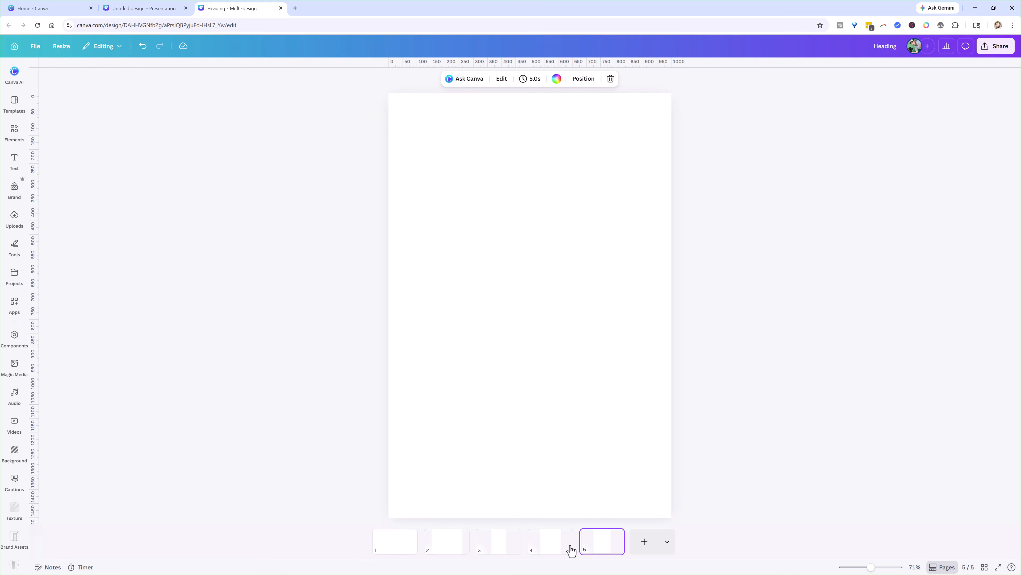
click(552, 545)
click(447, 546)
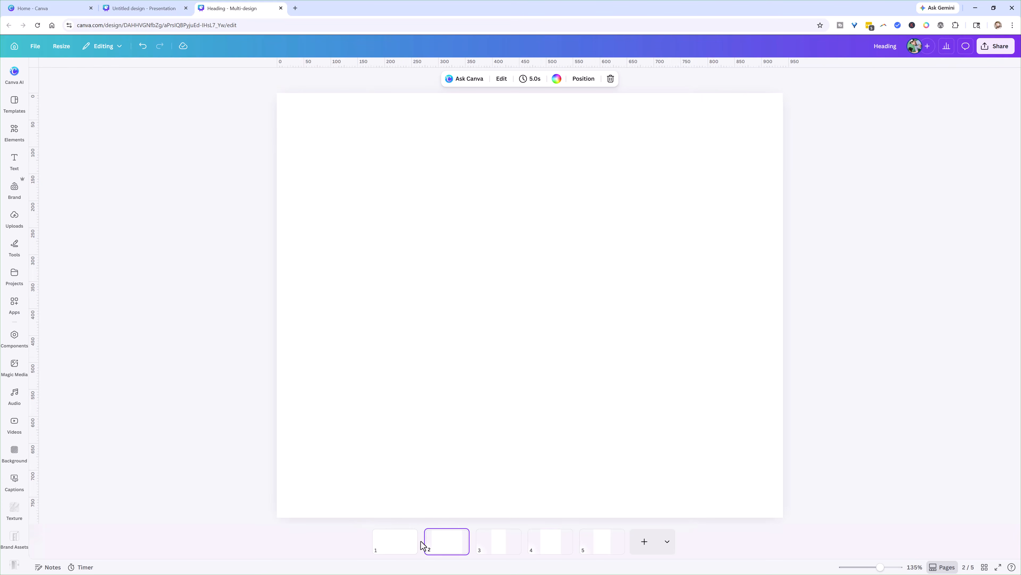
click(406, 546)
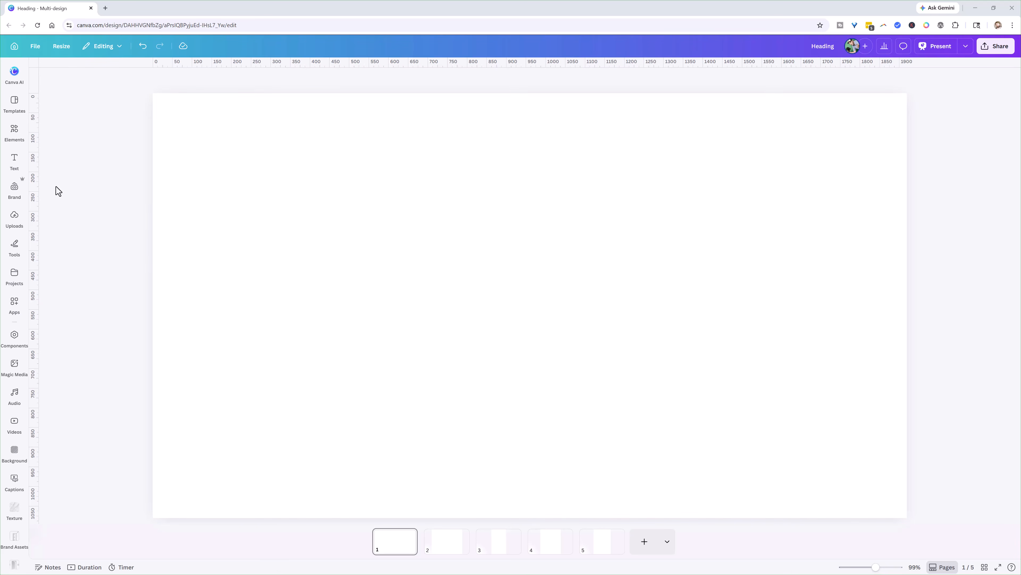
Add a new custom asset category to the Learning with Greg Brand Kit.
click(15, 188)
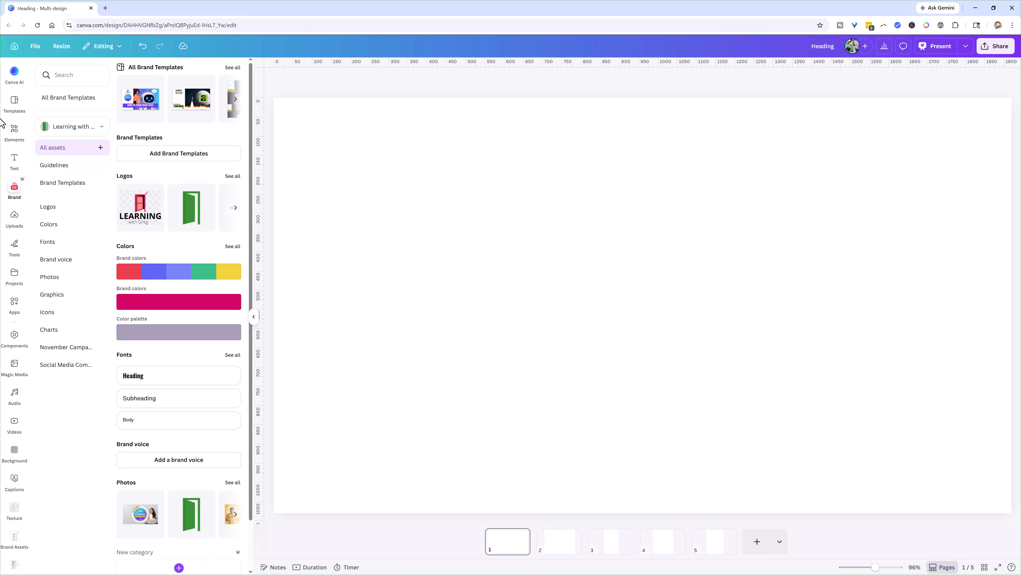
click(92, 127)
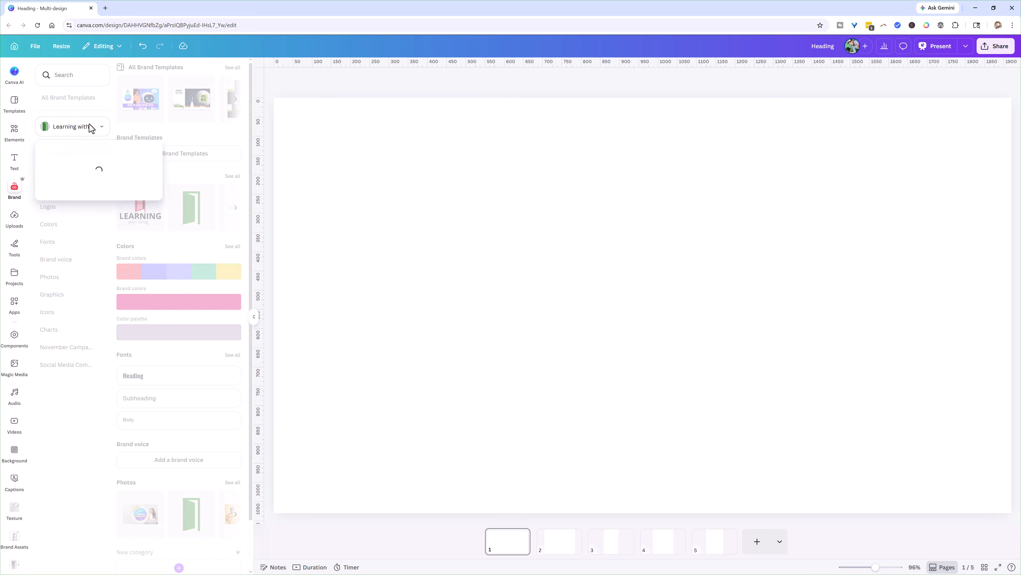
click(89, 182)
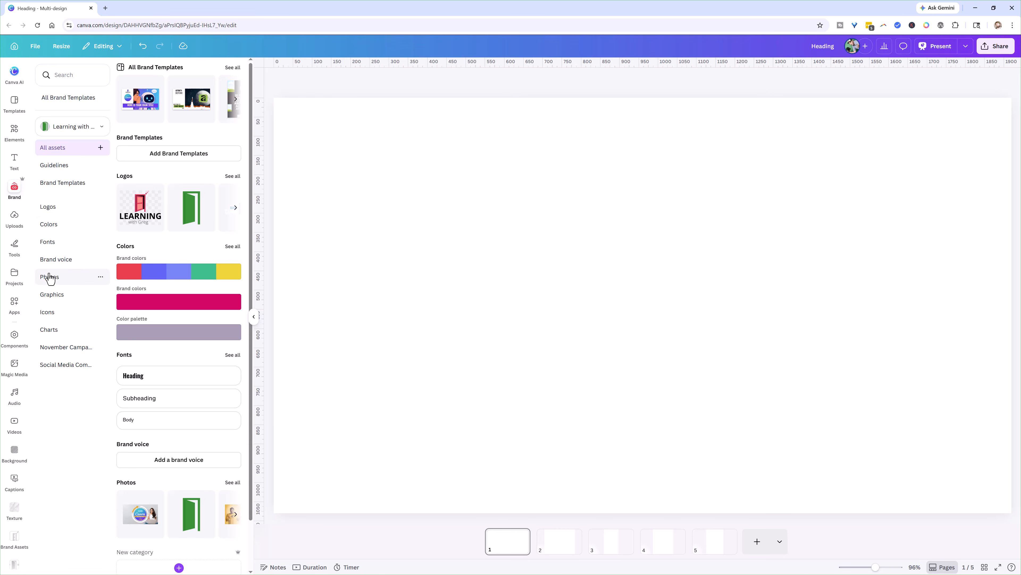
click(100, 148)
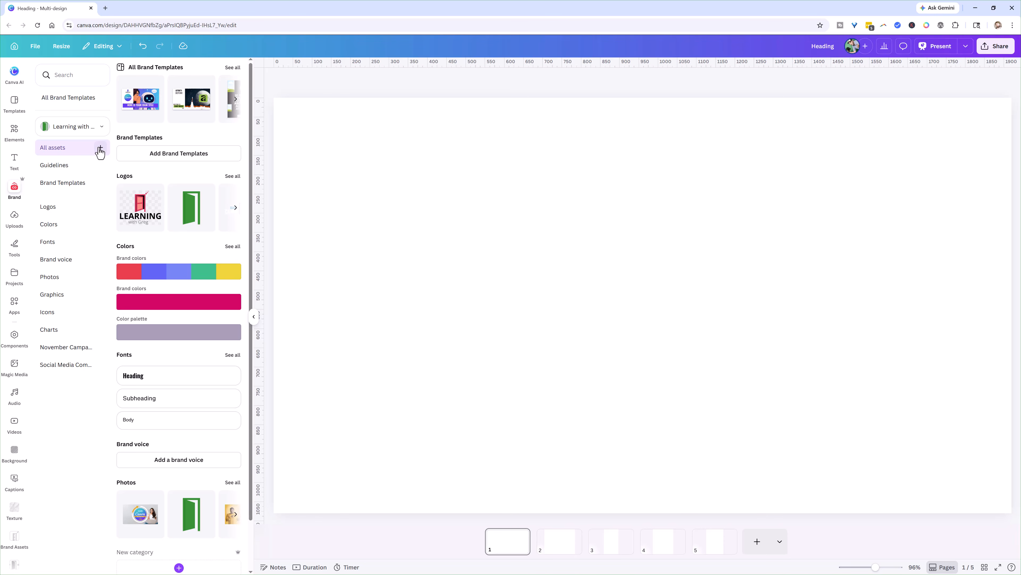
click(125, 196)
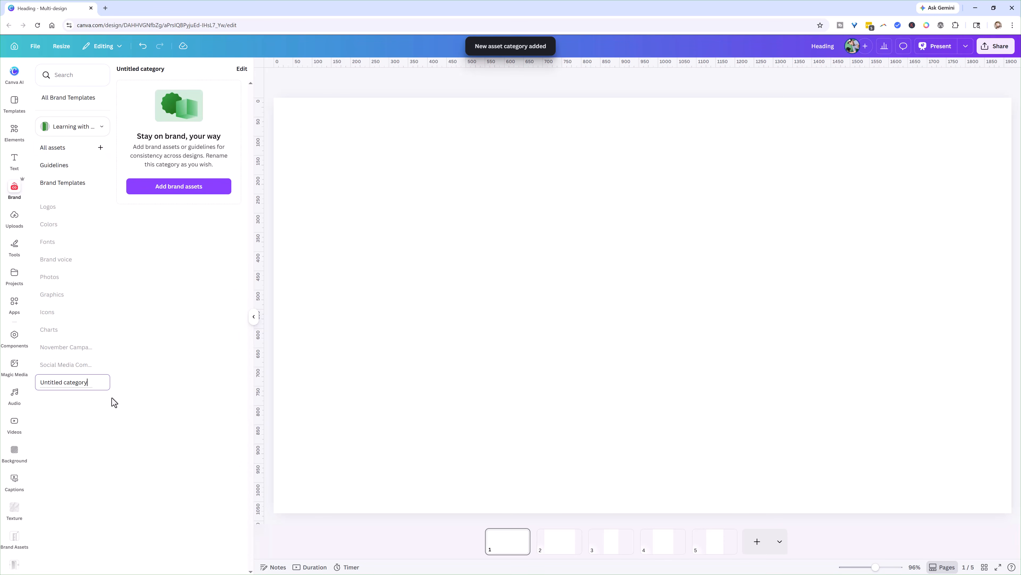
click(87, 384)
click(87, 384)
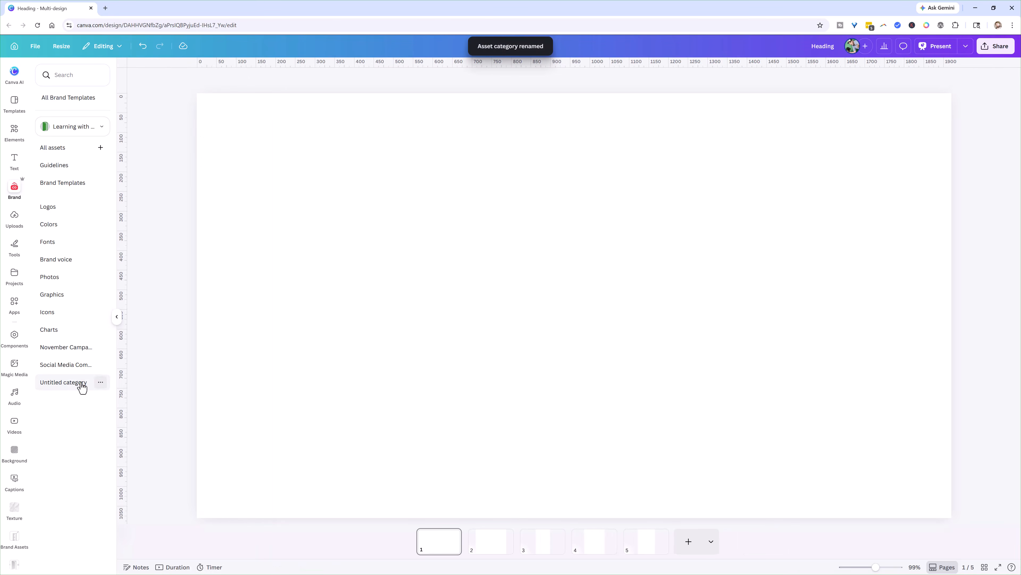
Rename the new Brand Kit category as Social Media Marketing System.
click(100, 382)
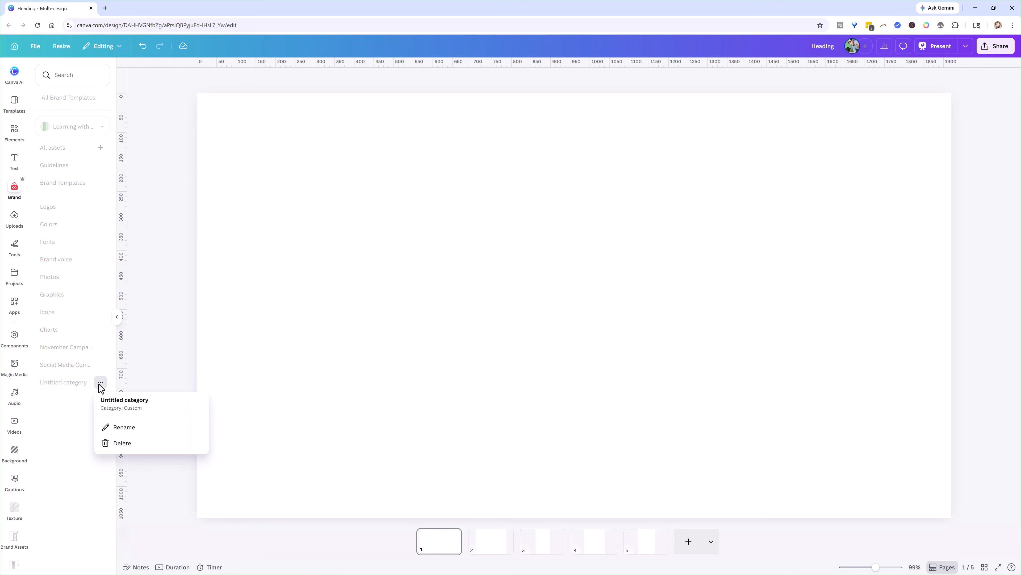
click(115, 426)
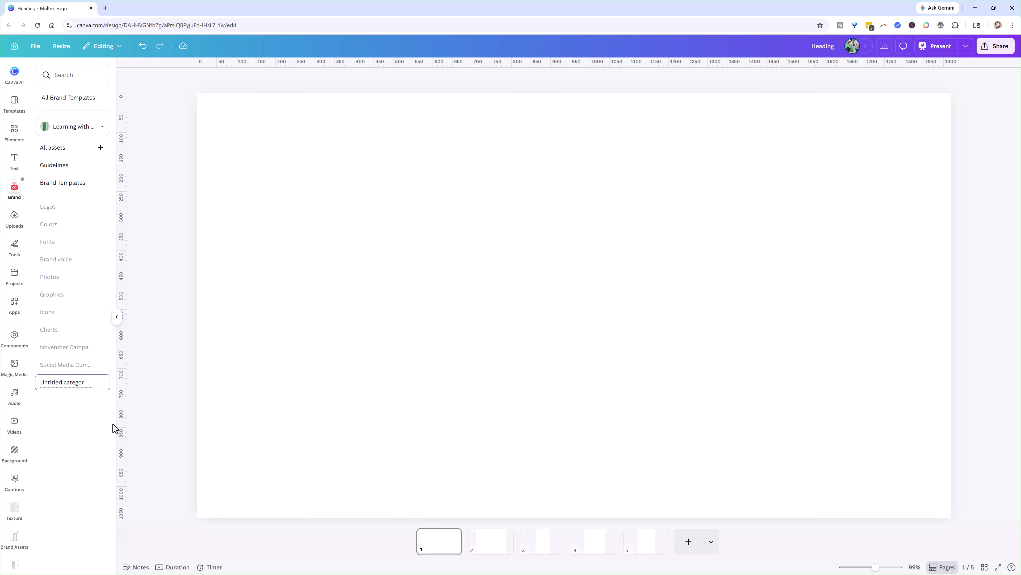
key(BackSpace)
key(BackSpace)
key(BackSpace)
key(BackSpace)
key(BackSpace)
key(BackSpace)
key(BackSpace)
key(BackSpace)
key(BackSpace)
key(BackSpace)
key(BackSpace)
key(BackSpace)
key(BackSpace)
key(BackSpace)
key(BackSpace)
key(BackSpace)
text(Social Medi)
text(a Mark)
text(eting S)
text(ys)
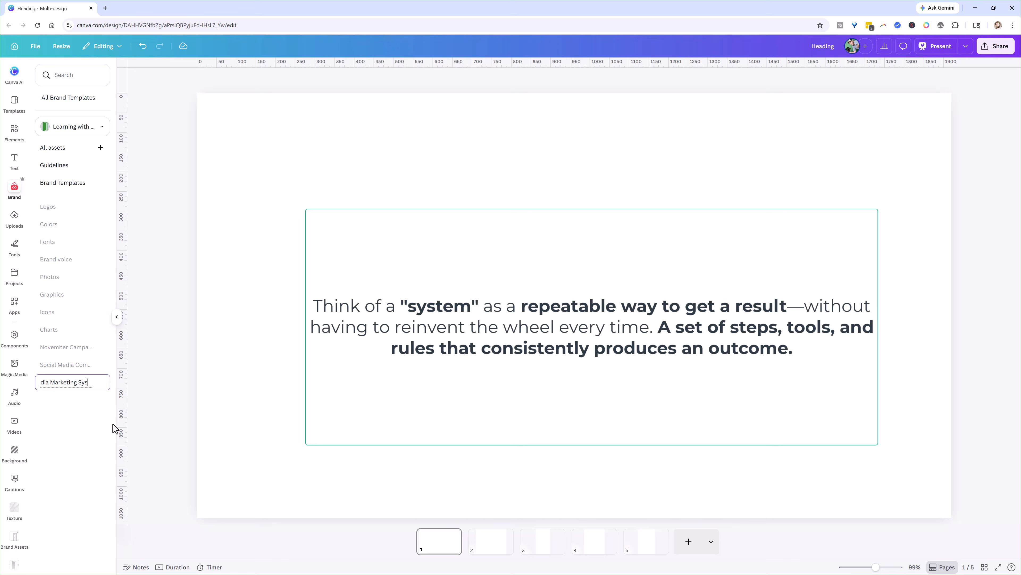
text(tem)
key(Return)
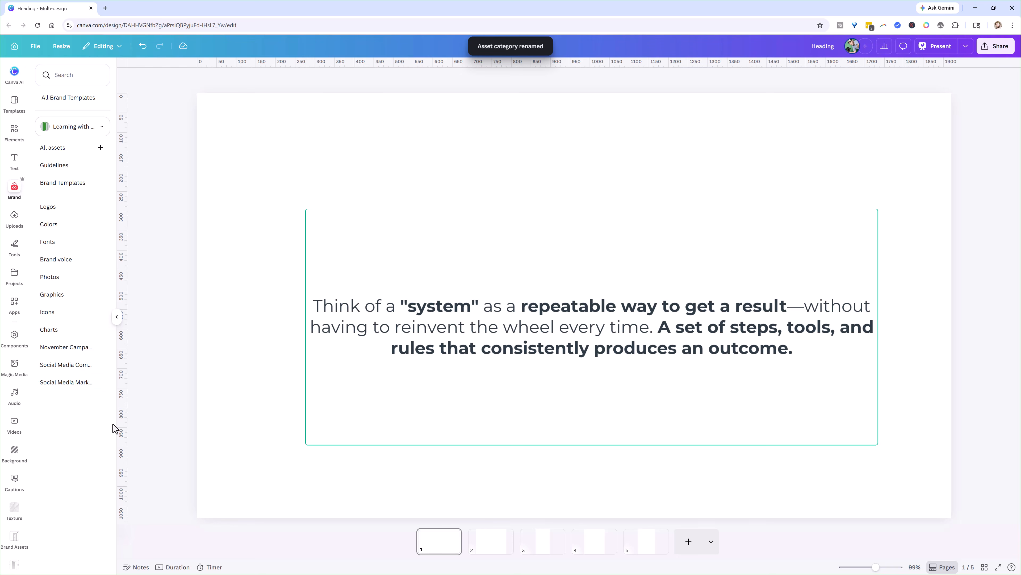
drag(121, 307, 169, 320)
mouse_move(102, 381)
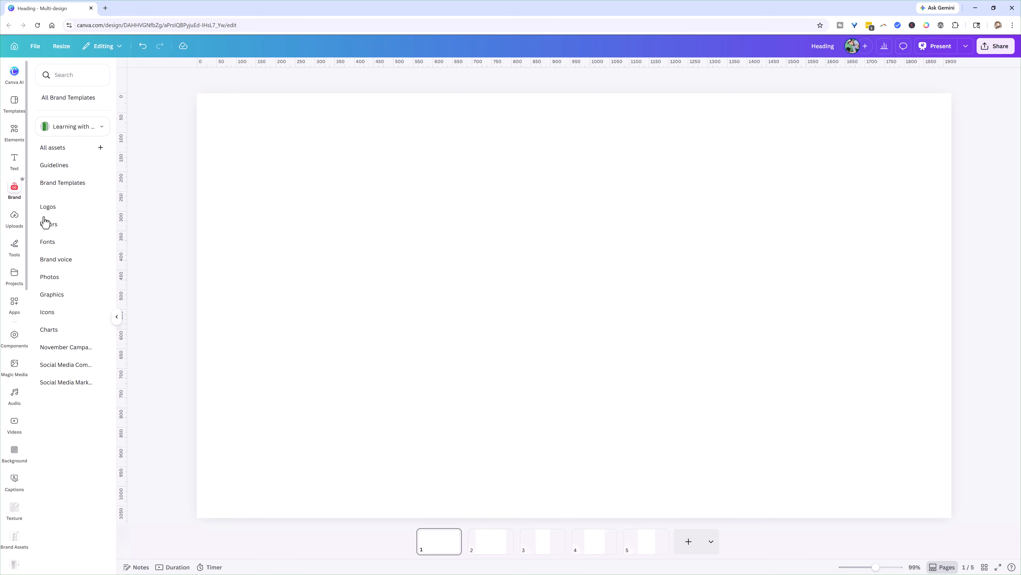
Place the uploaded two-tone car image on page 1 and enlarge it to fill the whole page.
click(14, 217)
click(79, 178)
drag(562, 349, 466, 290)
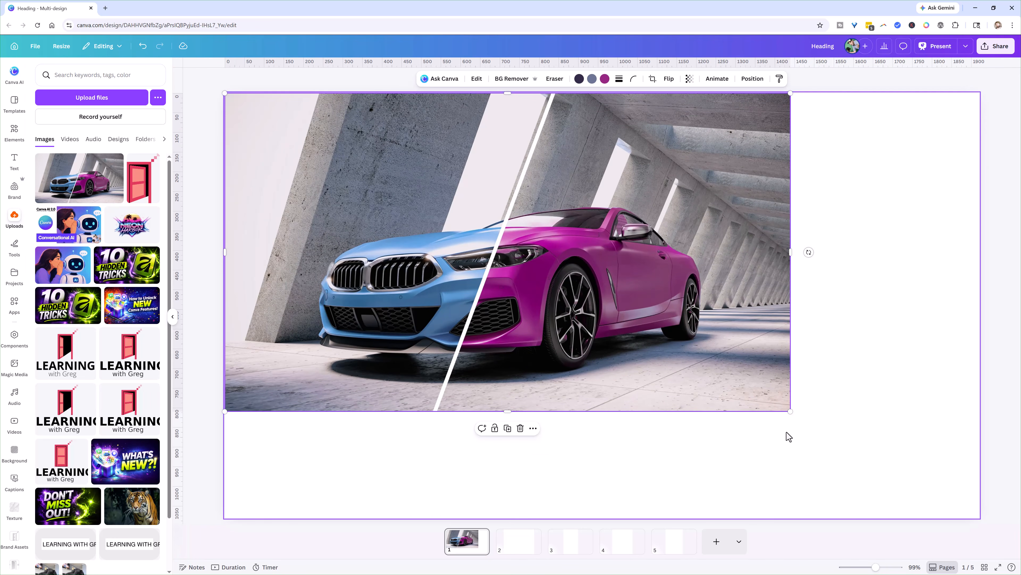
drag(790, 411, 978, 521)
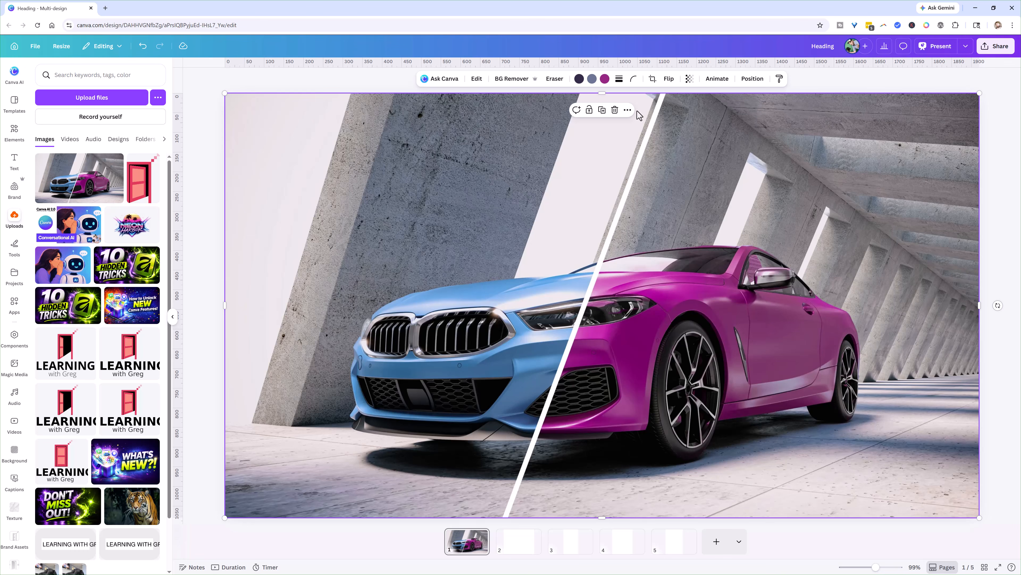
Start creating a component from the car image and name it Main Image.
click(627, 111)
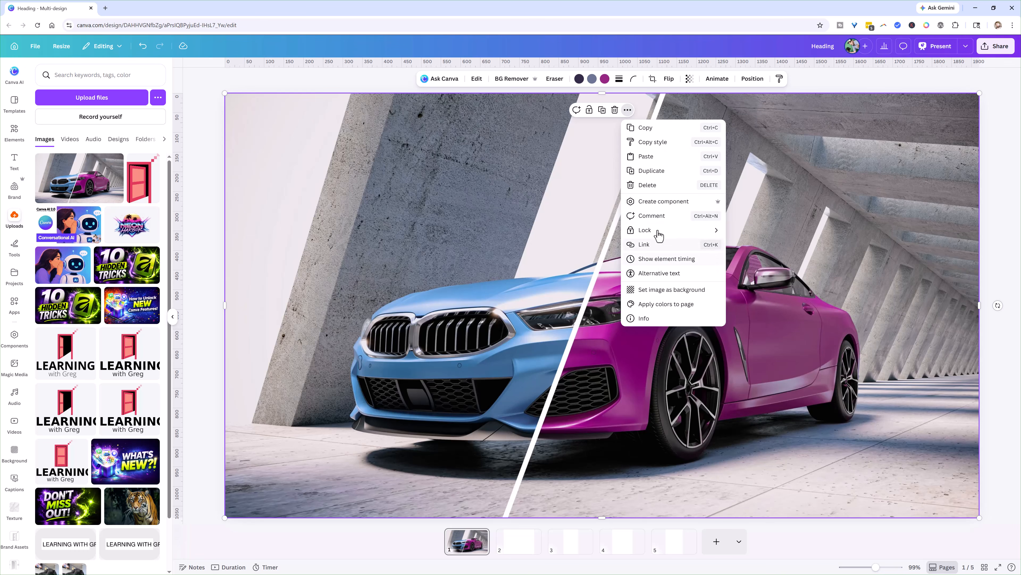
click(660, 201)
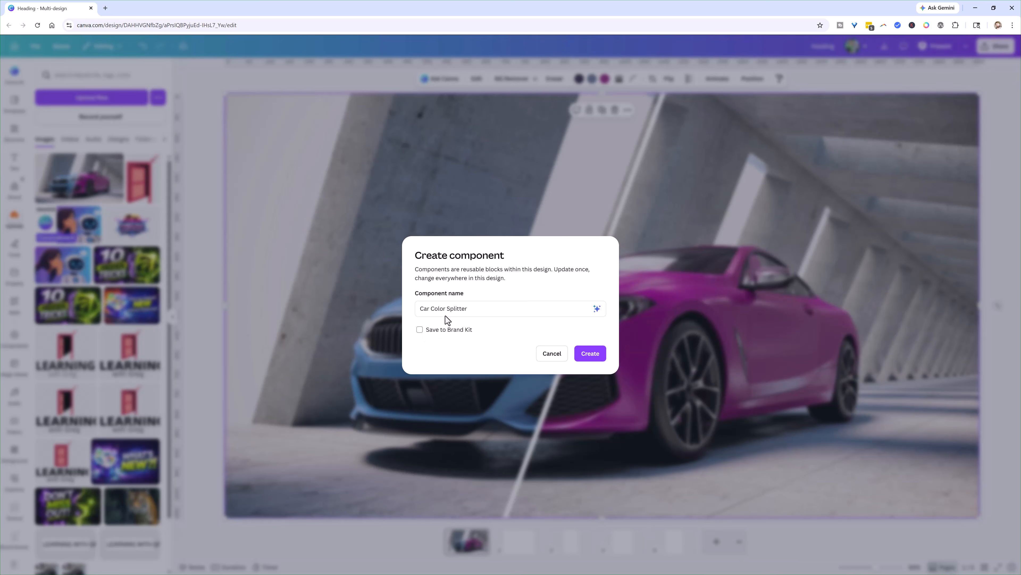
click(464, 309)
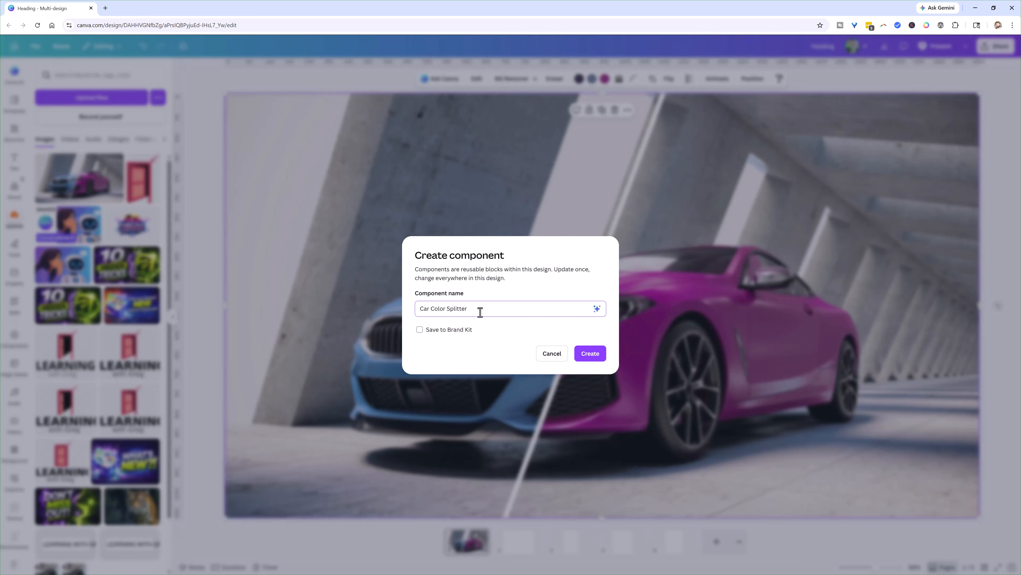
drag(475, 309, 386, 312)
text(Main )
text(Imga)
key(BackSpace)
key(BackSpace)
text(age)
Save the component to the Learning with Greg Brand Kit under the Social Media Marketing System category and create it.
click(414, 330)
click(414, 330)
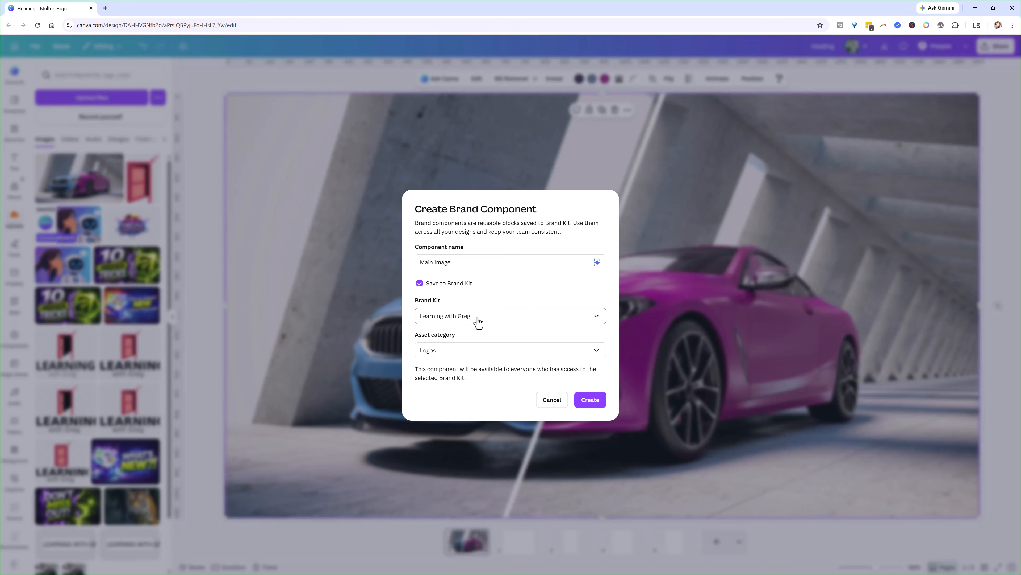
click(588, 352)
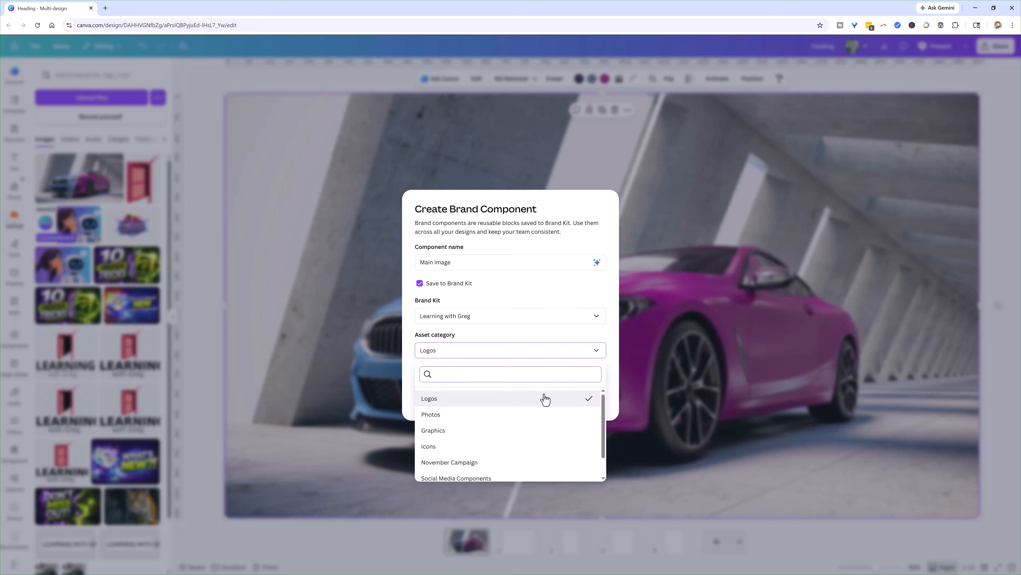
scroll(523, 442, down, 1)
click(468, 472)
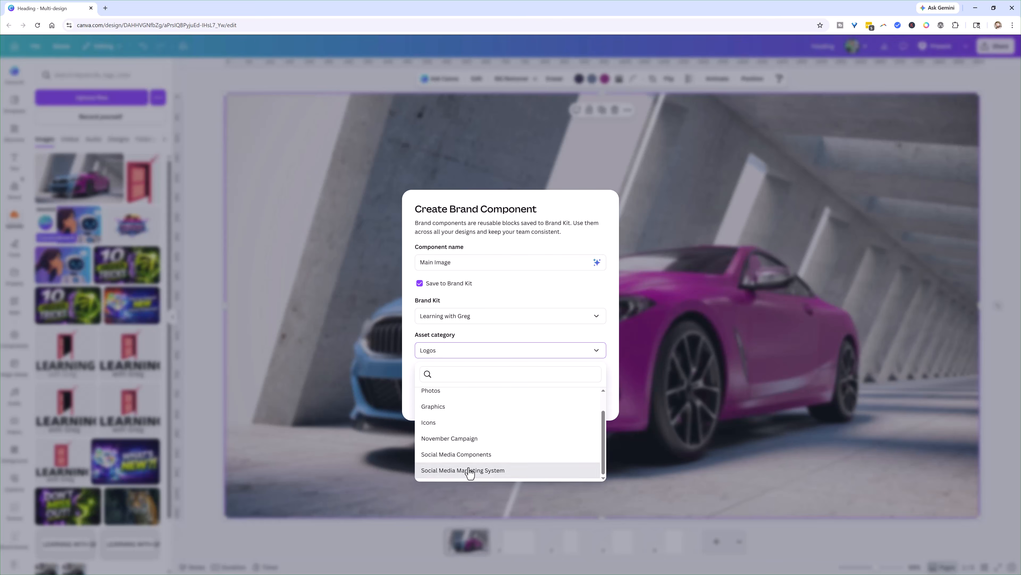
click(588, 405)
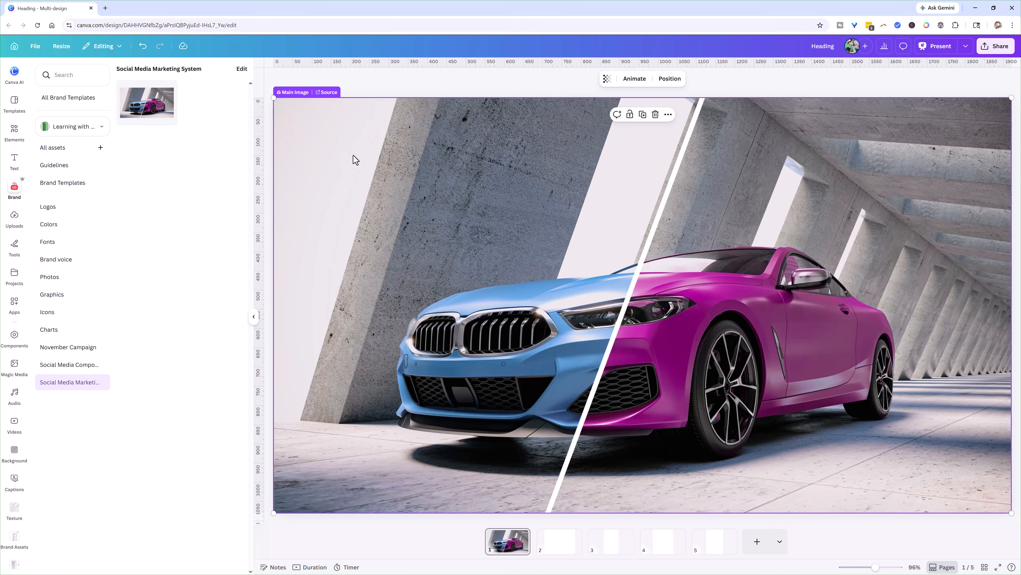
Open the Main Image component's source design and display its name and component controls.
click(327, 93)
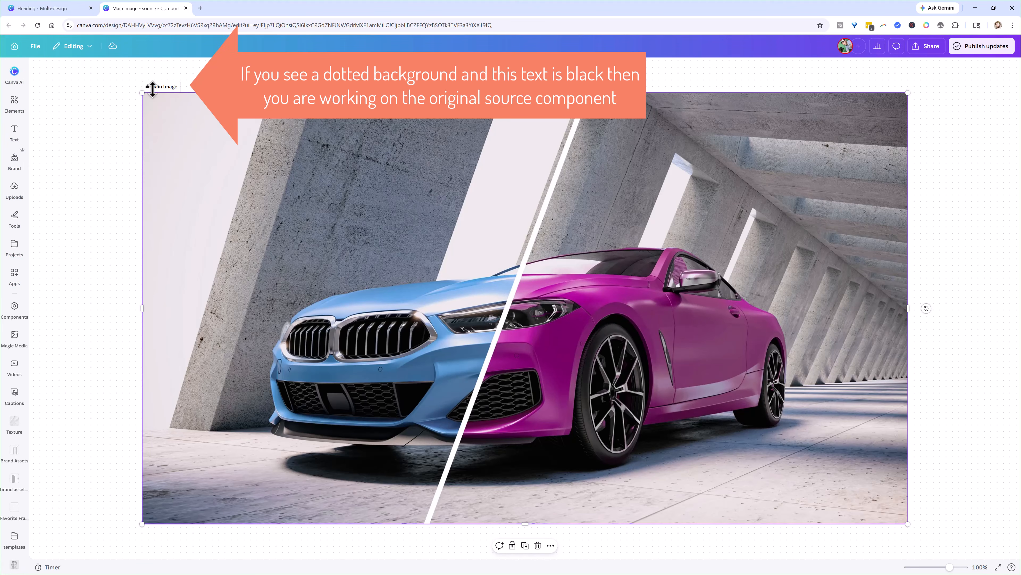
click(60, 8)
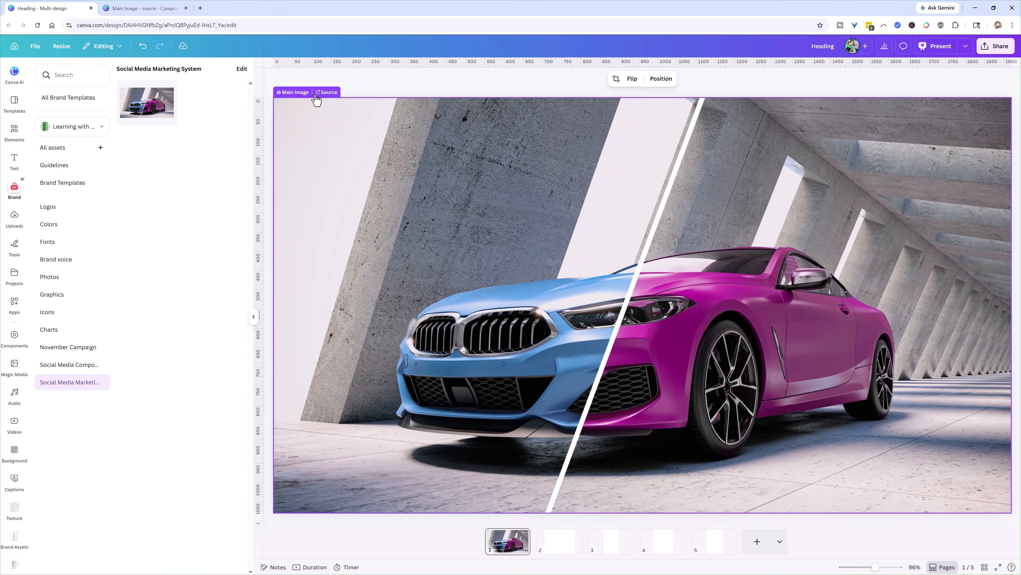
click(327, 92)
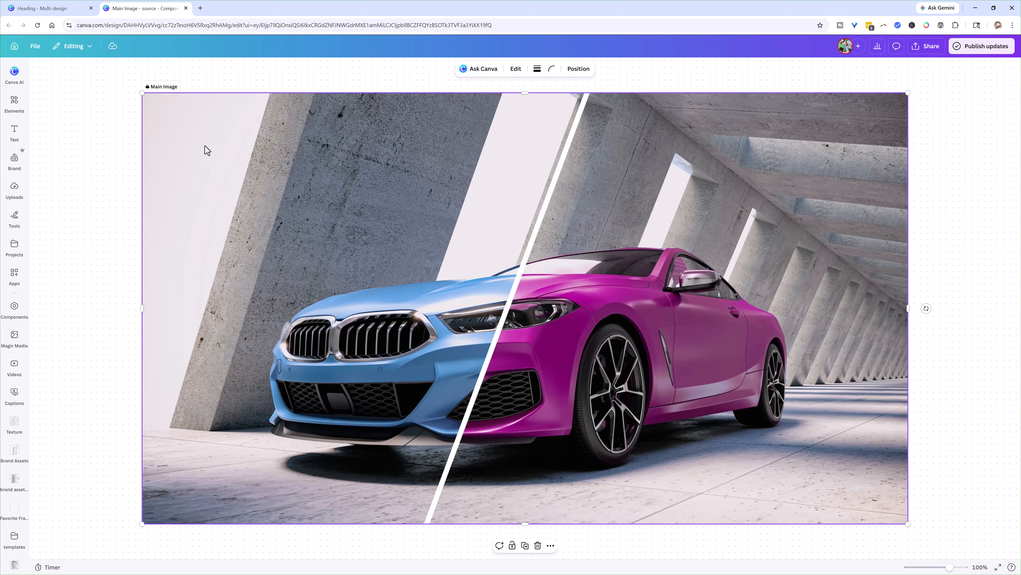
click(159, 92)
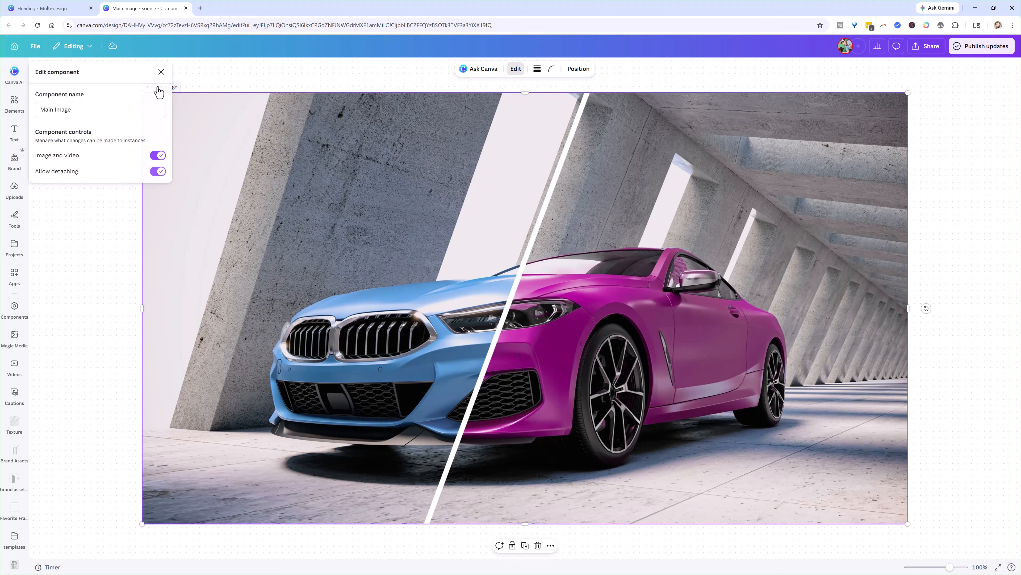
Try editing the source component's name, then close the source design and return to the multi-format design.
click(91, 109)
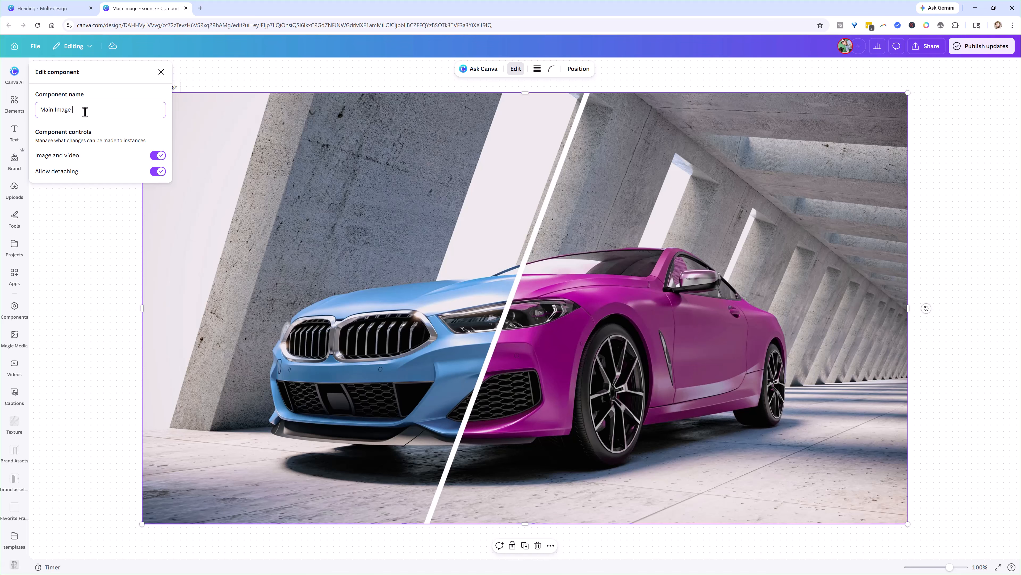
text(dfdf)
key(Escape)
click(77, 10)
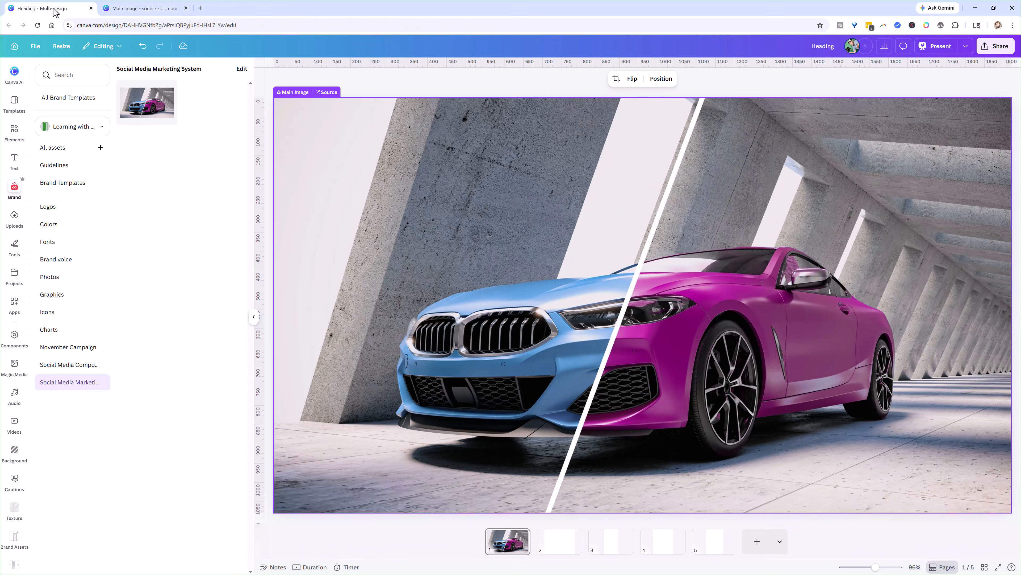
click(165, 12)
click(185, 8)
Add a white rectangle to page 1 covering the left quarter of the car image at full page height.
key(r)
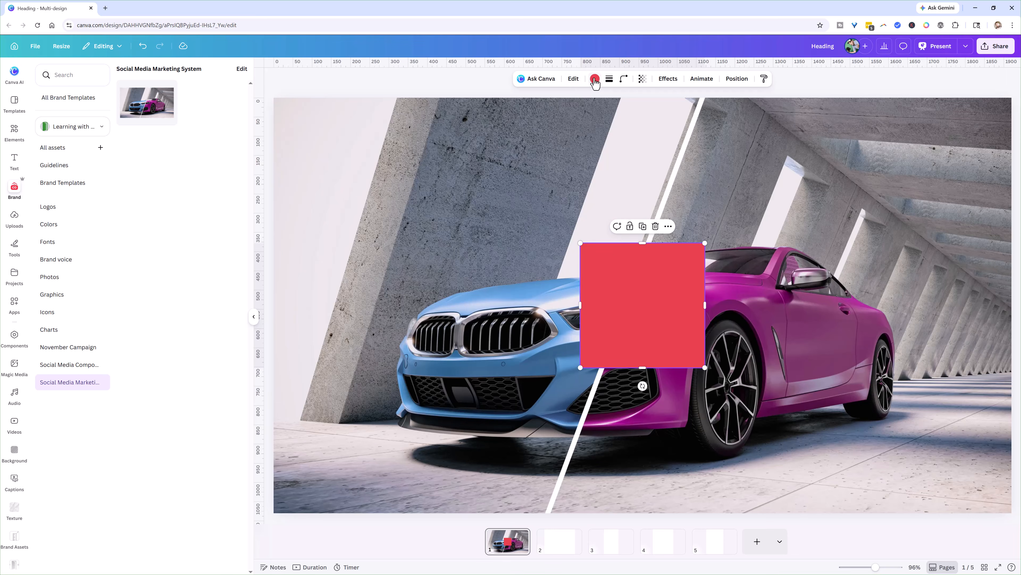
click(595, 79)
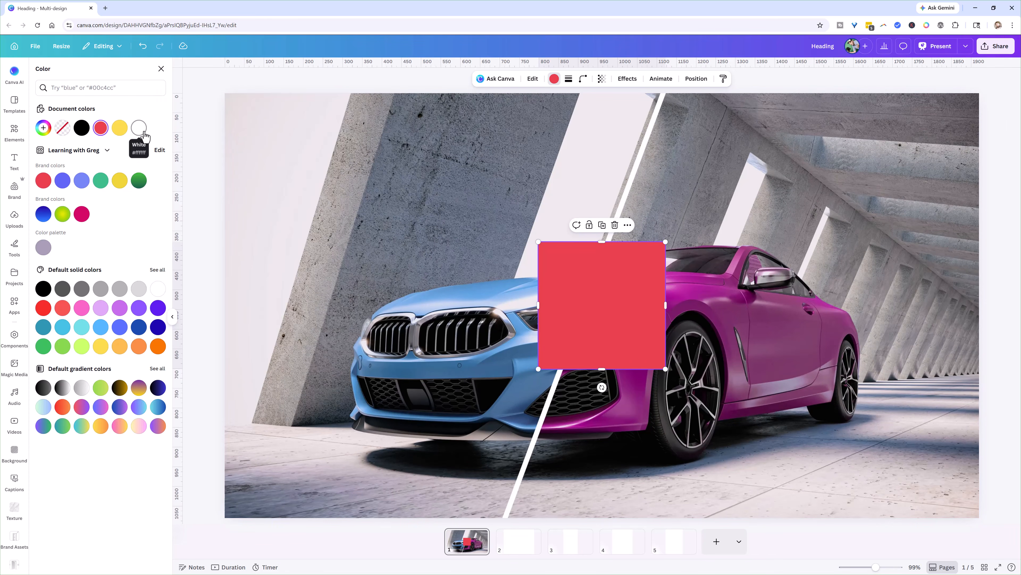
click(139, 127)
drag(541, 287, 275, 158)
drag(352, 158, 414, 165)
drag(319, 220, 331, 516)
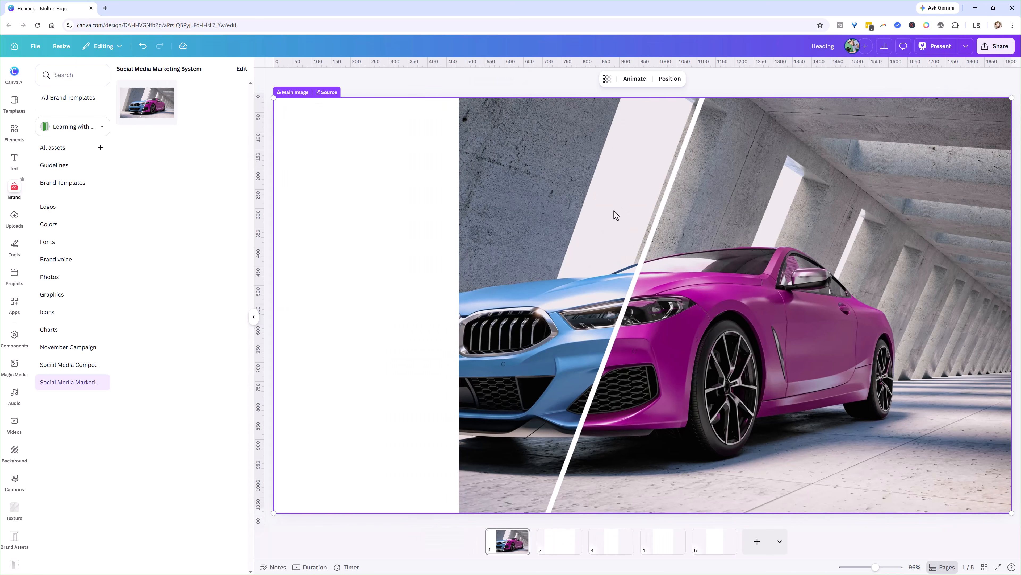
Shift the Main Image component sideways on page 1 so the car's full front end clears the white rectangle.
click(573, 233)
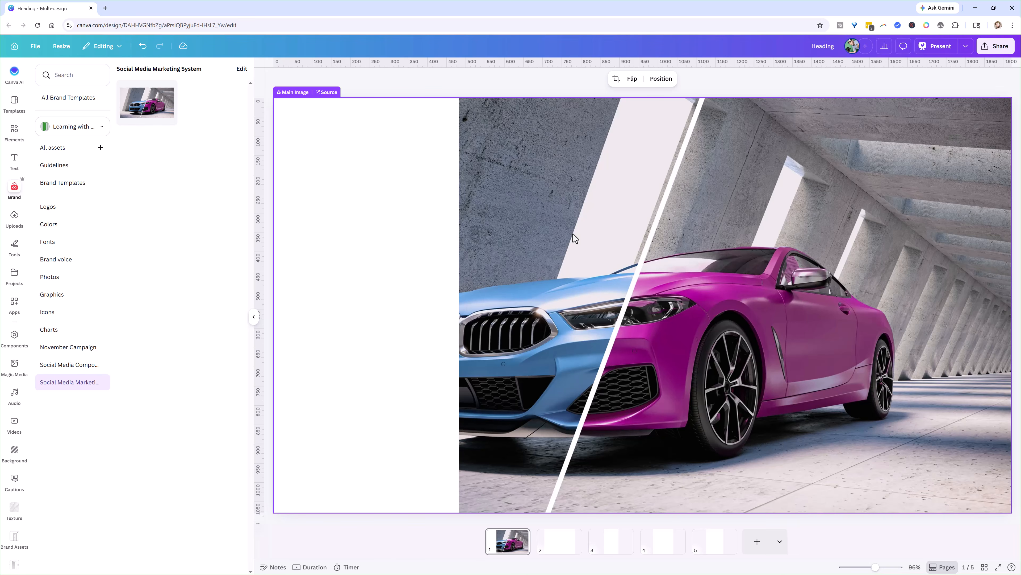
drag(573, 234, 661, 234)
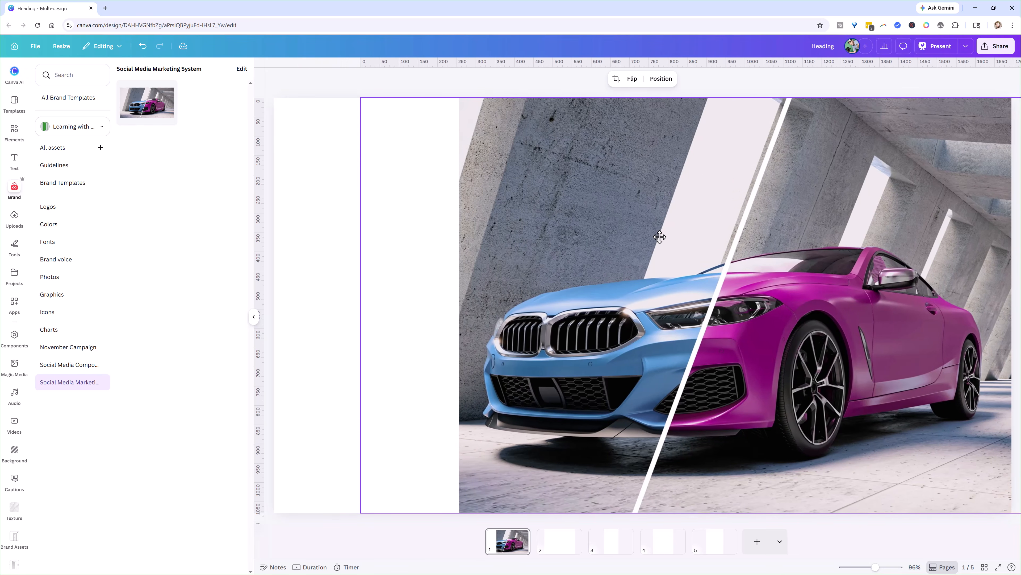
click(914, 566)
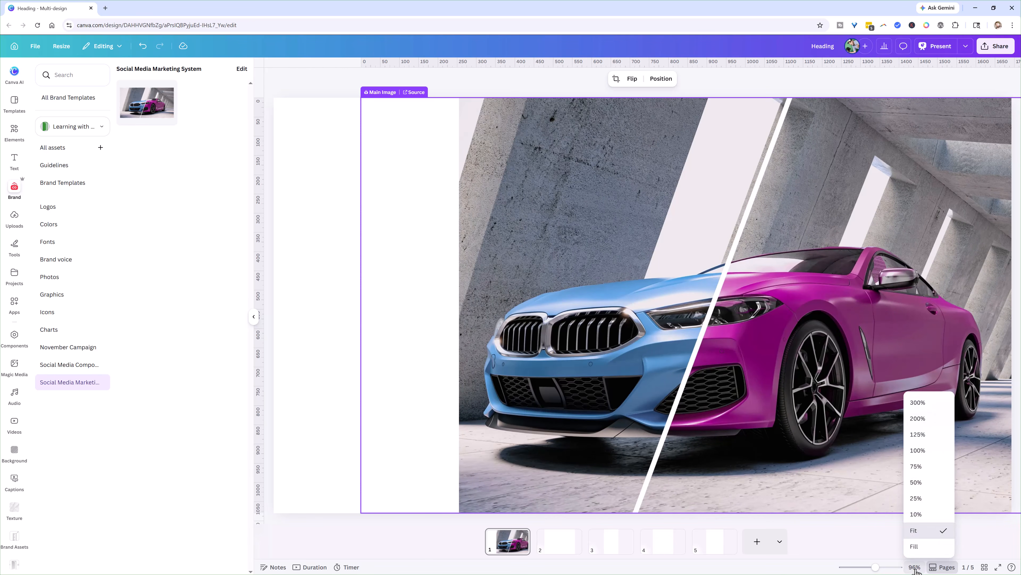
click(915, 531)
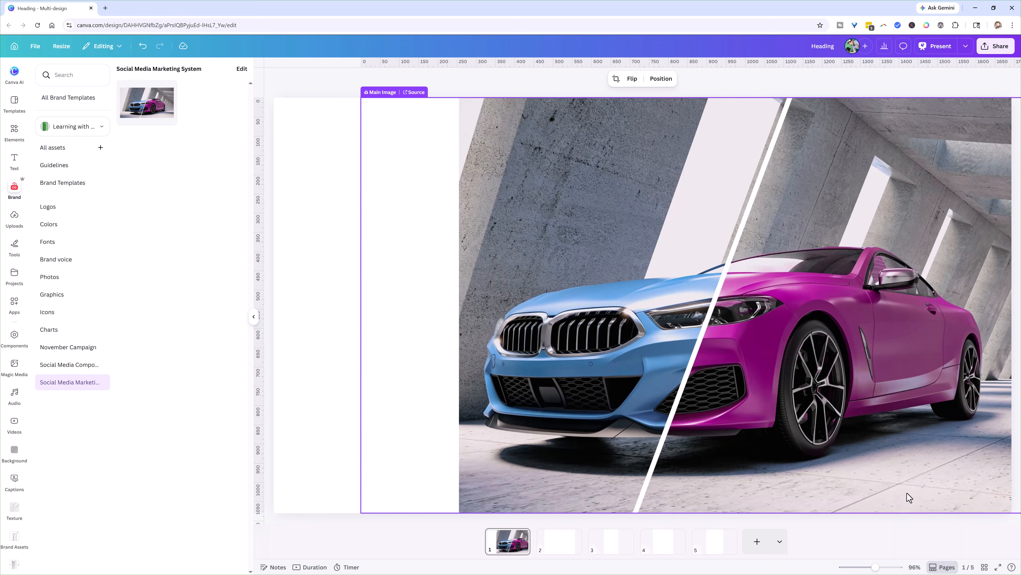
click(920, 84)
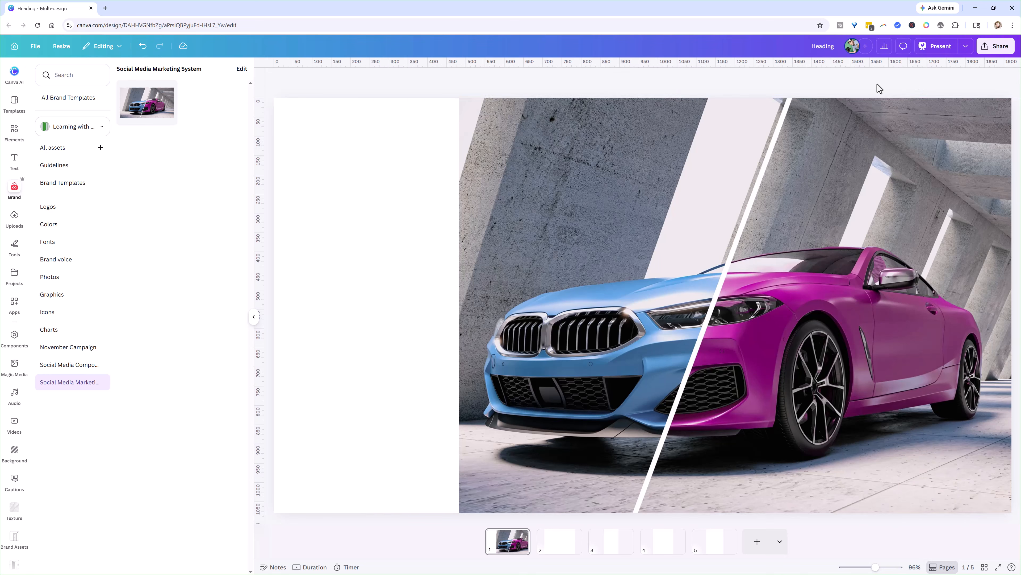
click(342, 245)
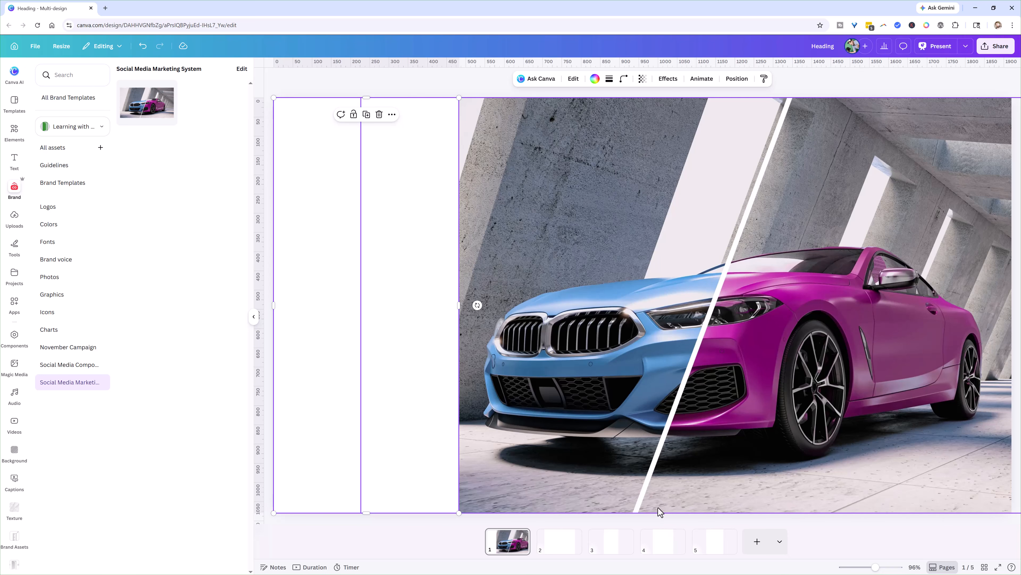
click(720, 80)
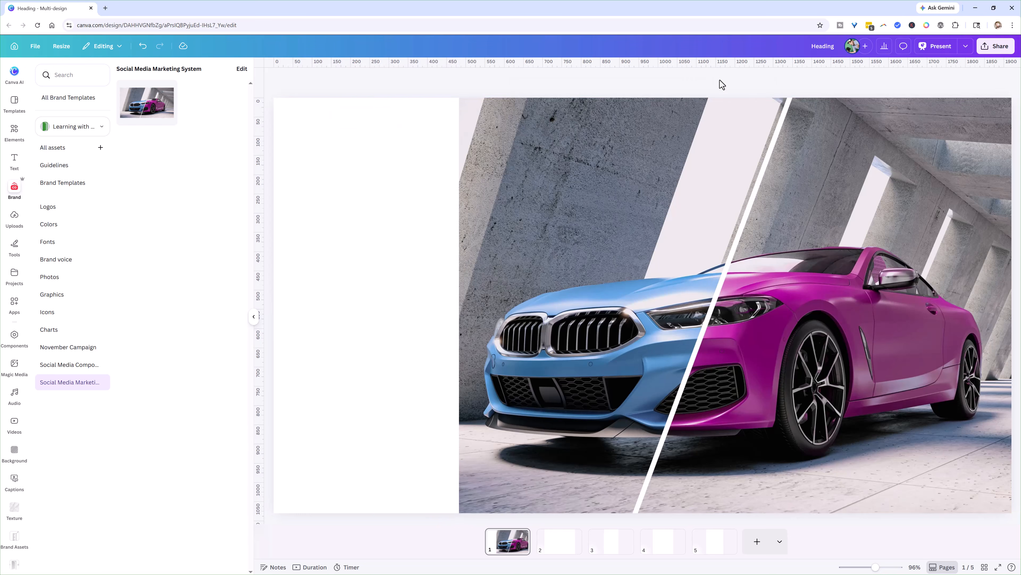
Add a red rectangle and shape it into a banner about 1840 px wide and 190 px high across the page's lower edge.
key(r)
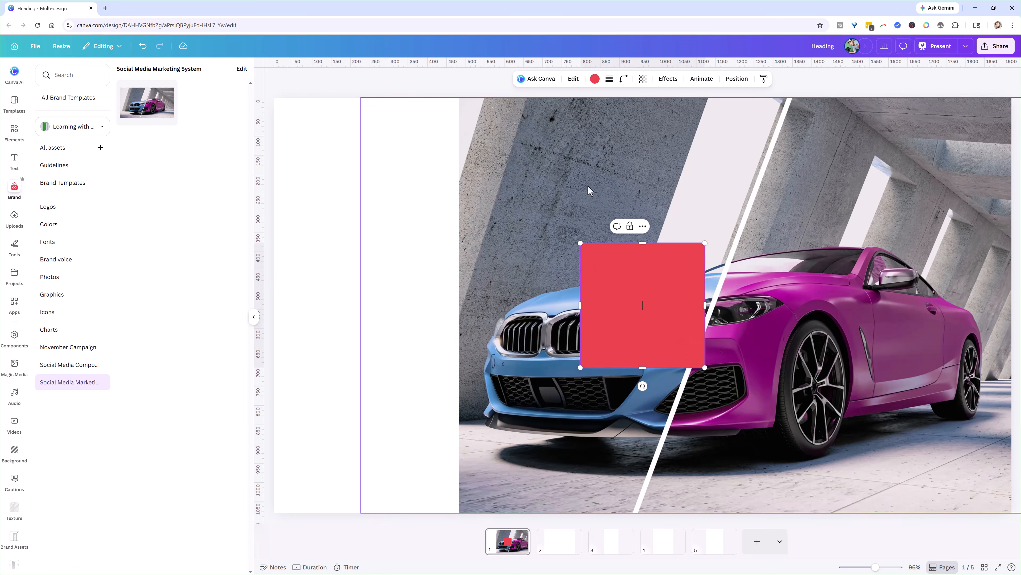
drag(638, 296, 353, 414)
drag(354, 370, 359, 417)
drag(418, 453, 1001, 461)
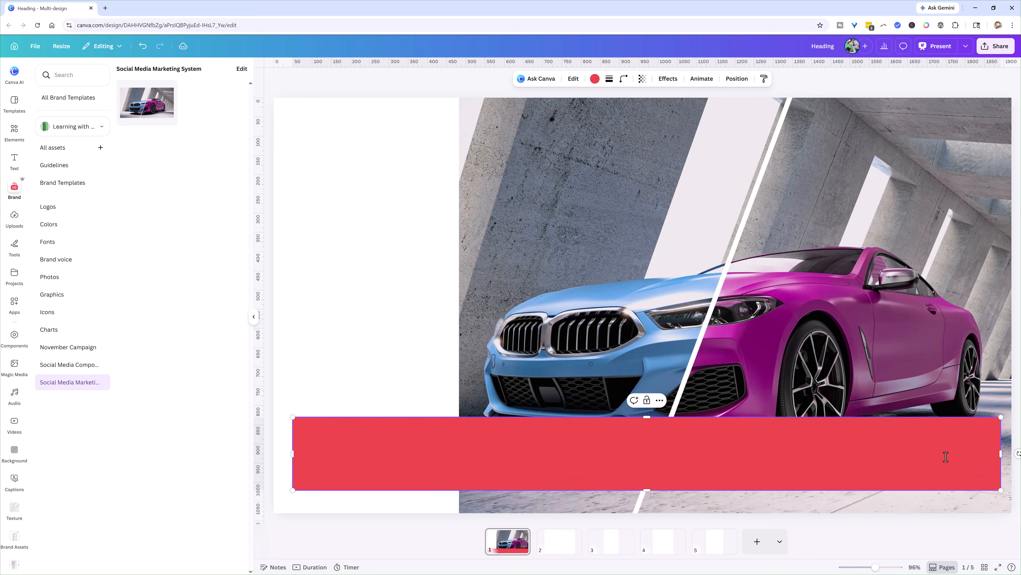
mouse_move(697, 466)
mouse_down()
mouse_move(702, 454)
mouse_move(692, 472)
mouse_up()
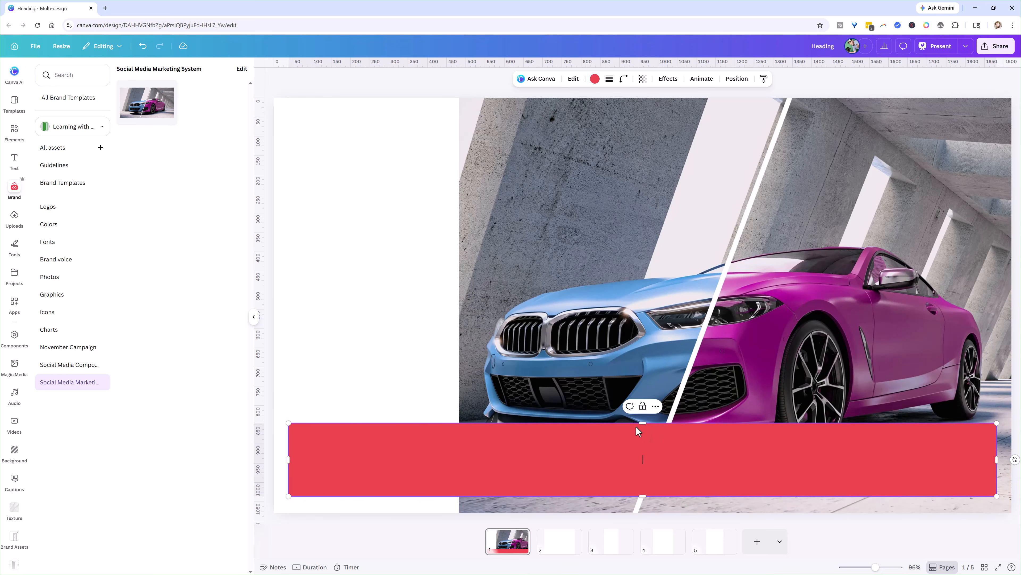
Recolor the banner with the light blue #5EA1DC sampled from the car's hood.
click(421, 366)
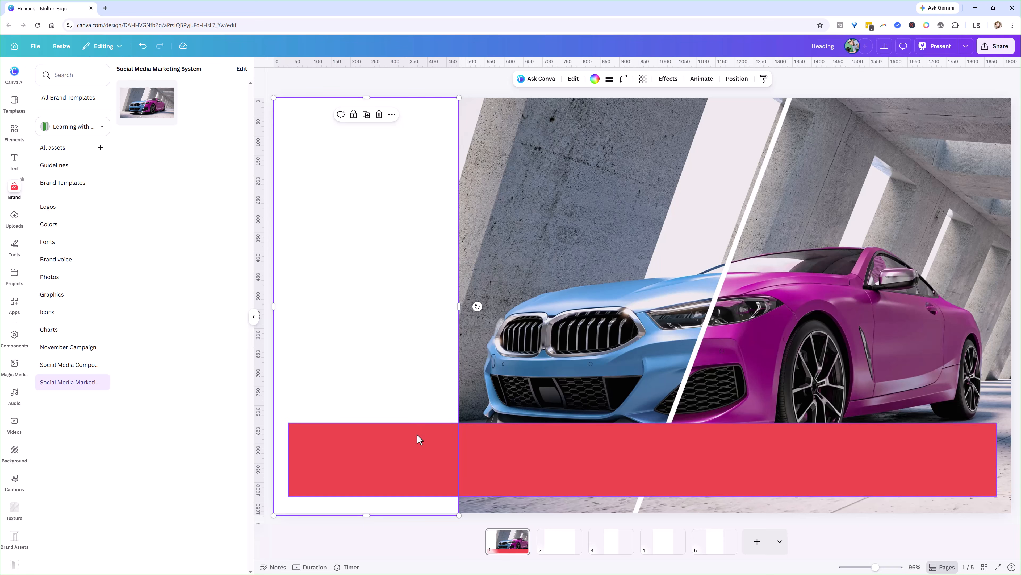
click(503, 439)
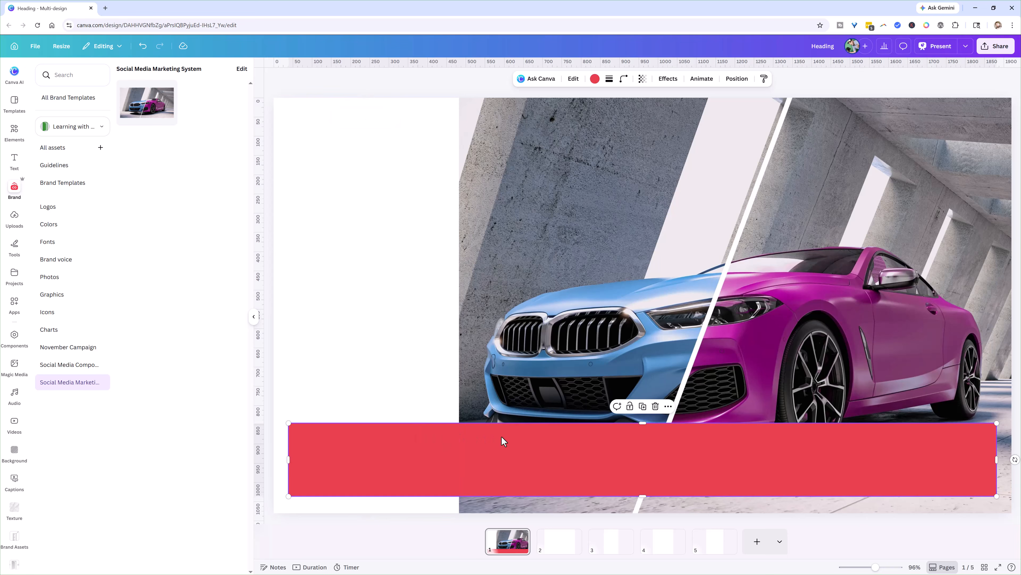
click(595, 78)
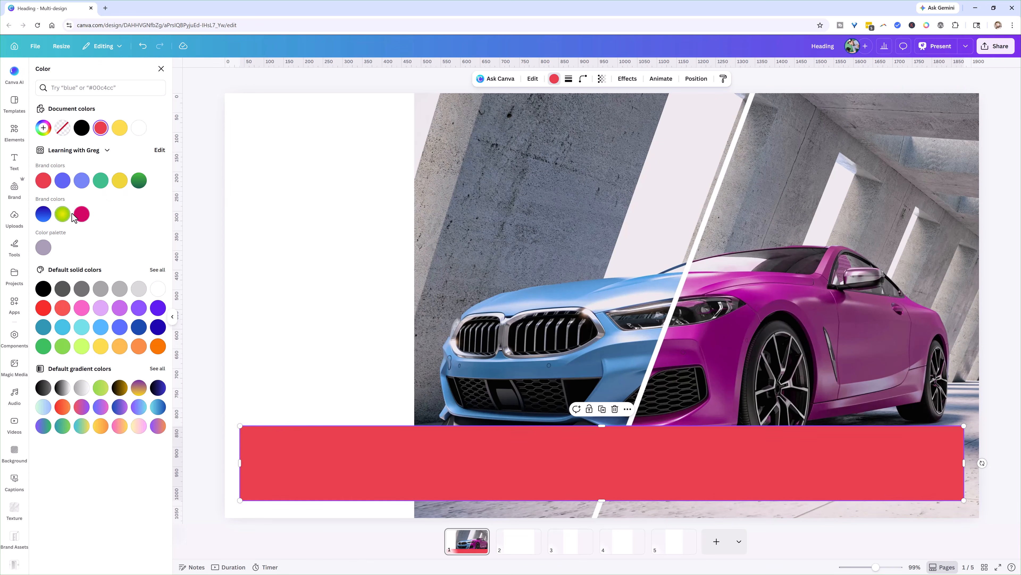
click(43, 127)
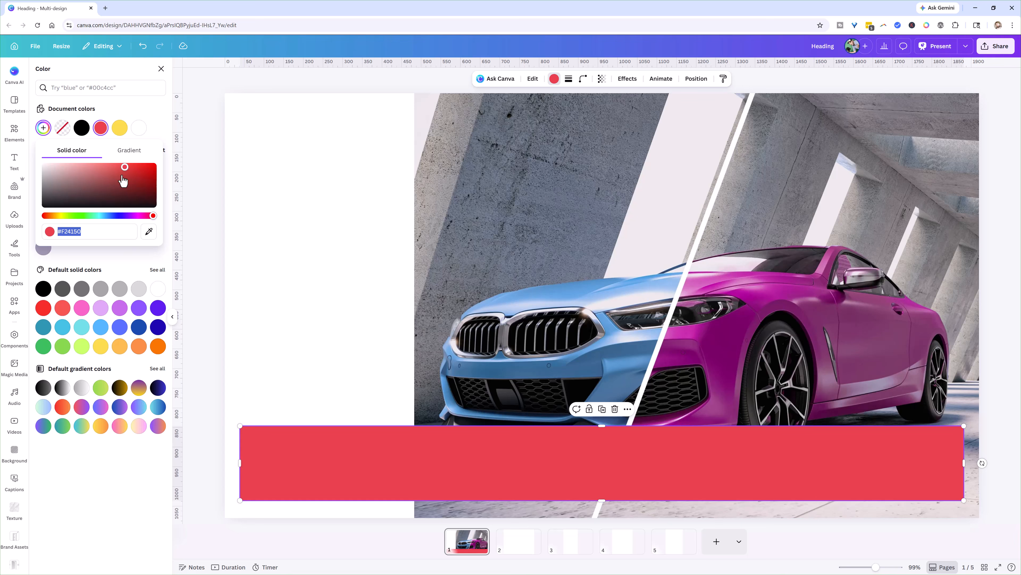
click(149, 232)
click(565, 288)
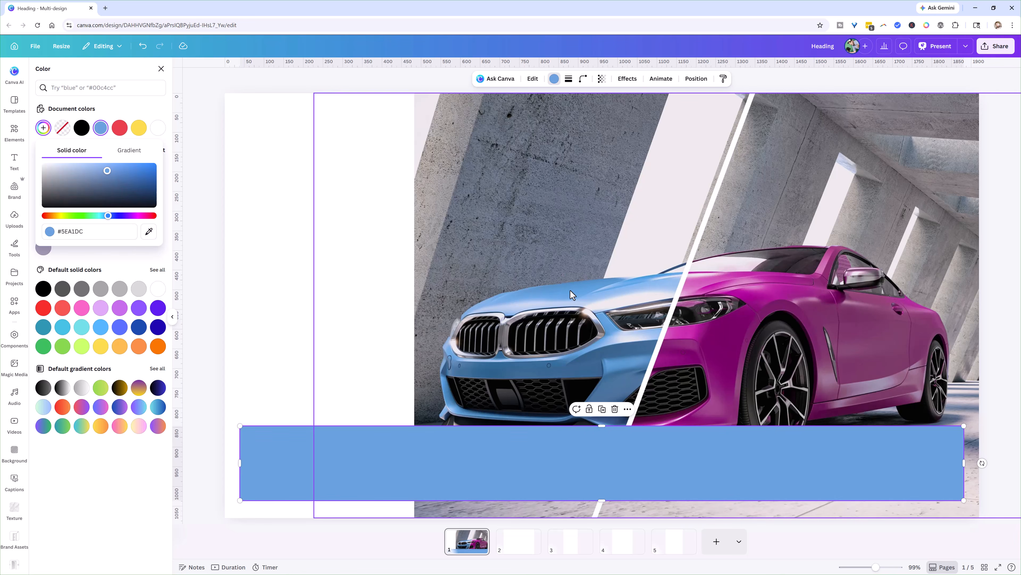
click(326, 452)
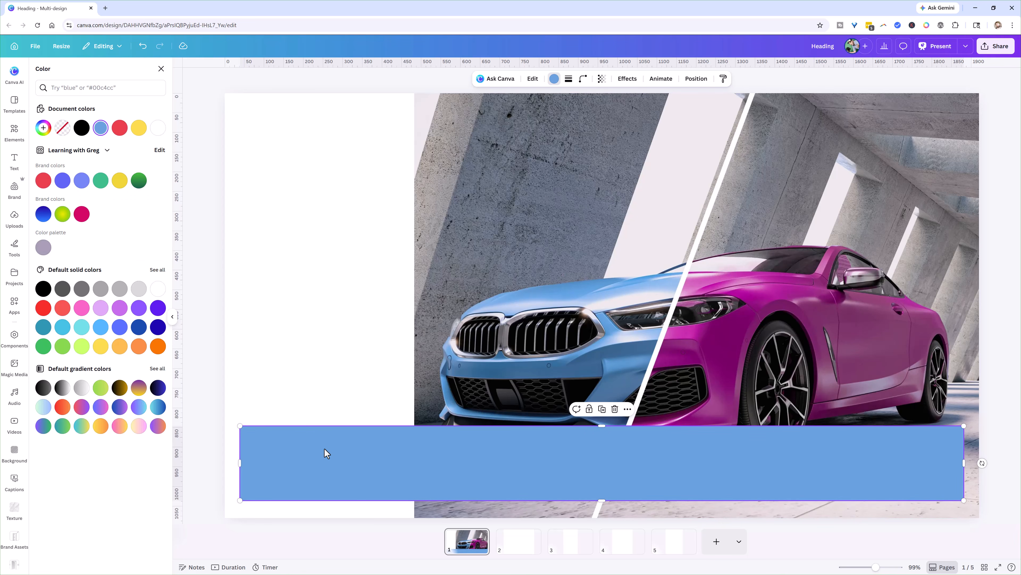
click(320, 405)
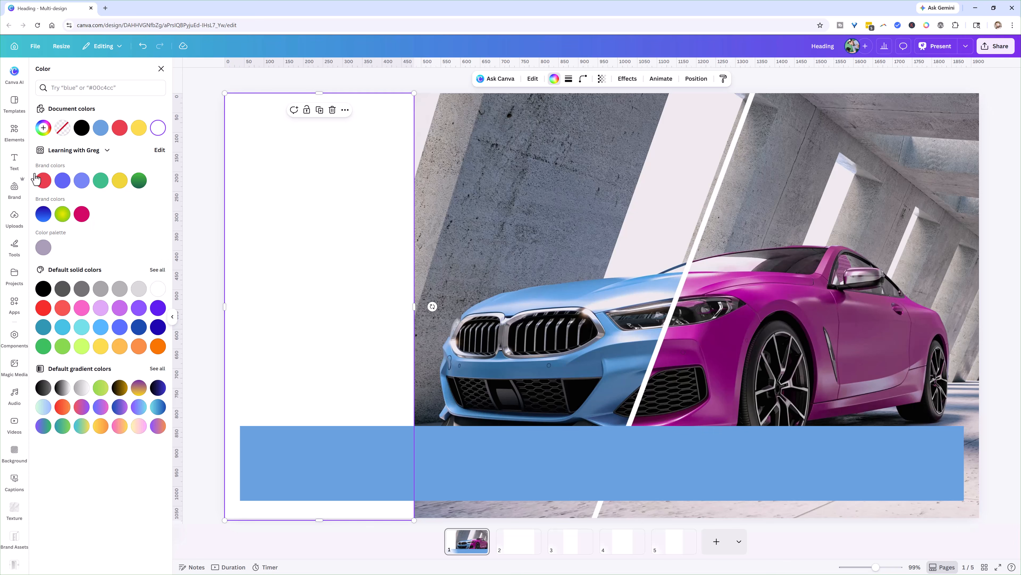
Add a brand Heading text box and fit it along the blue banner's upper edge across its full width.
click(12, 160)
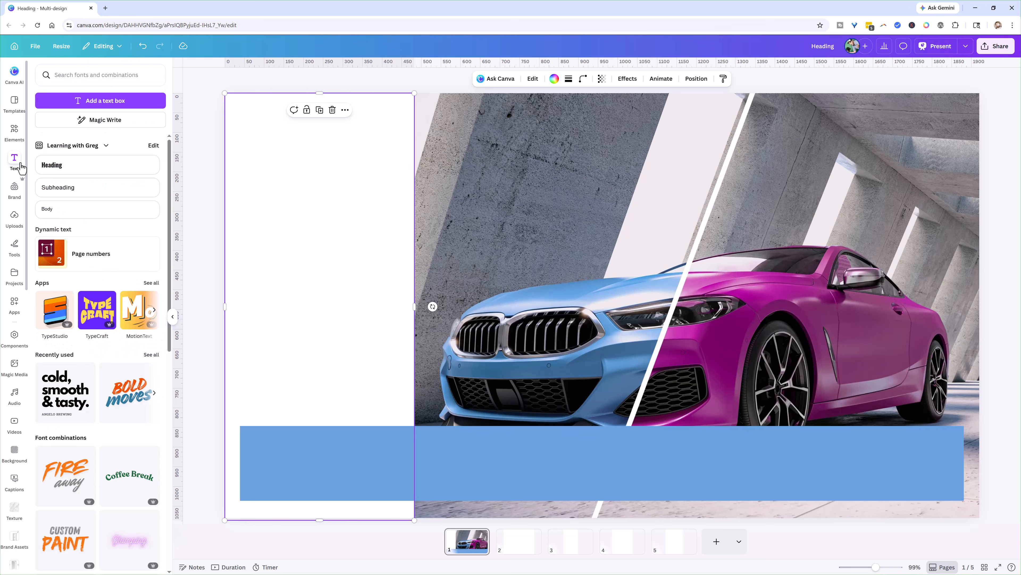
click(69, 167)
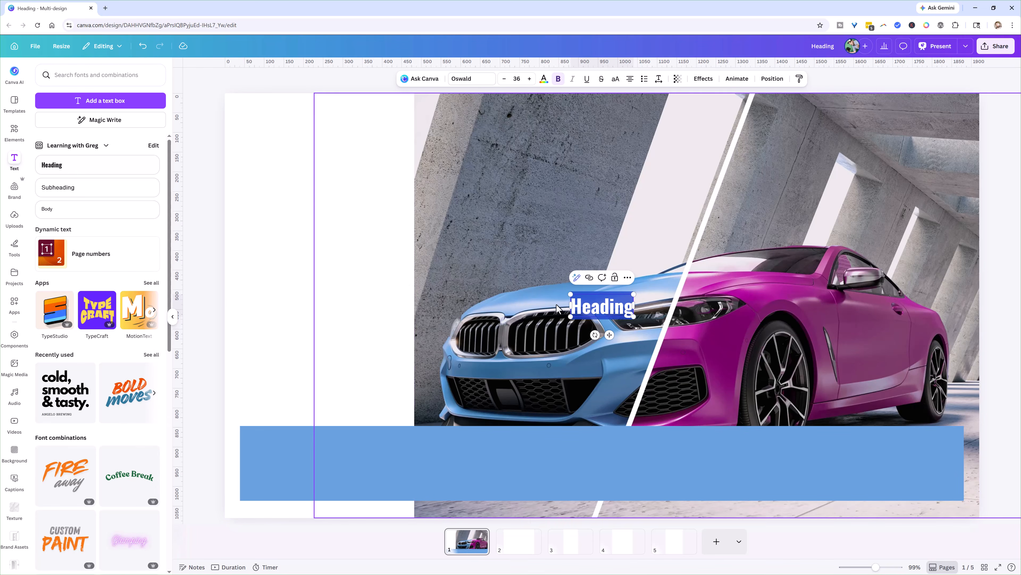
double_click(580, 309)
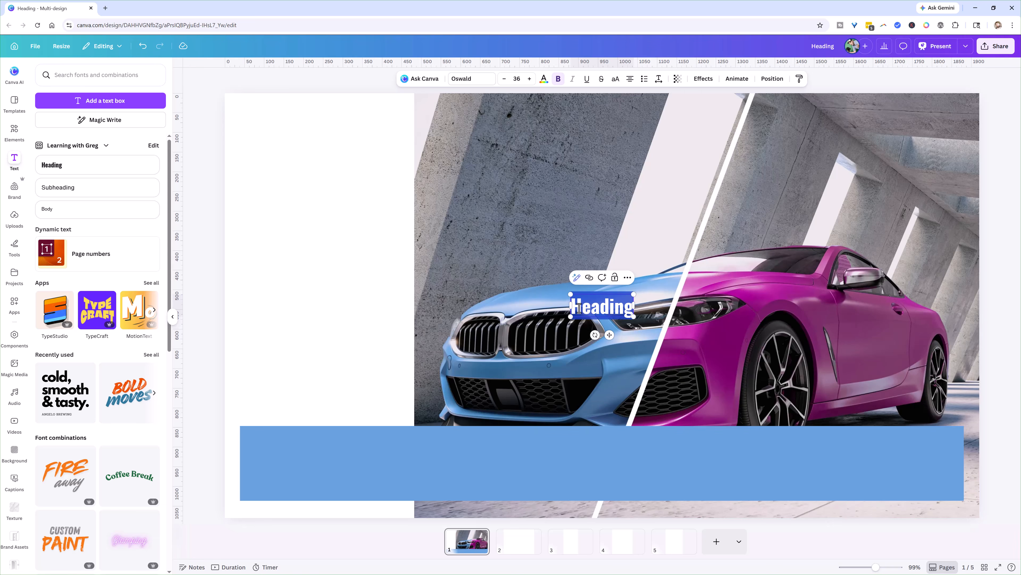
click(421, 257)
click(594, 308)
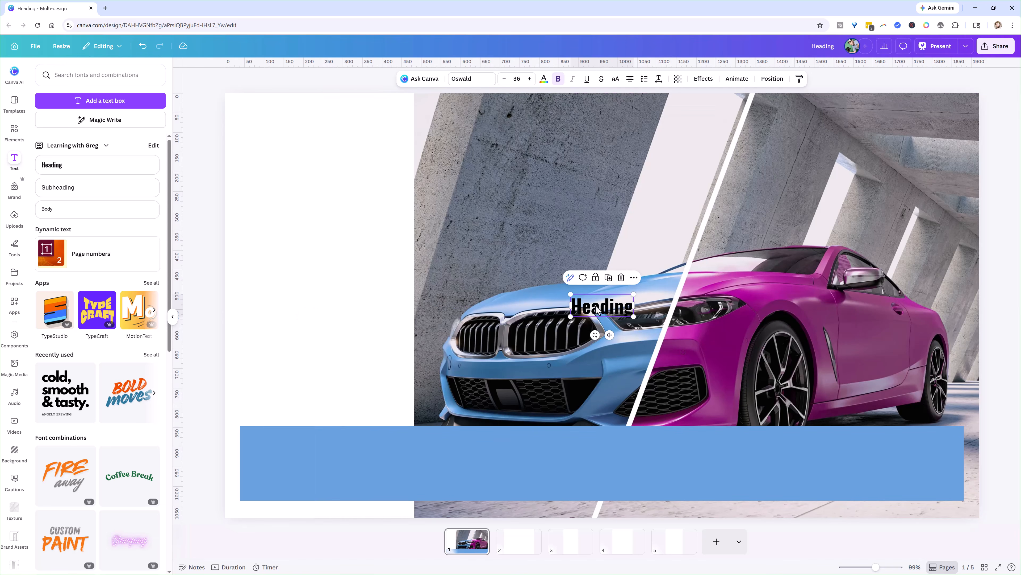
drag(595, 308, 821, 488)
drag(952, 486, 965, 486)
Replace the heading's placeholder text with "CHANGING COLOR IN AFFINITY".
double_click(594, 442)
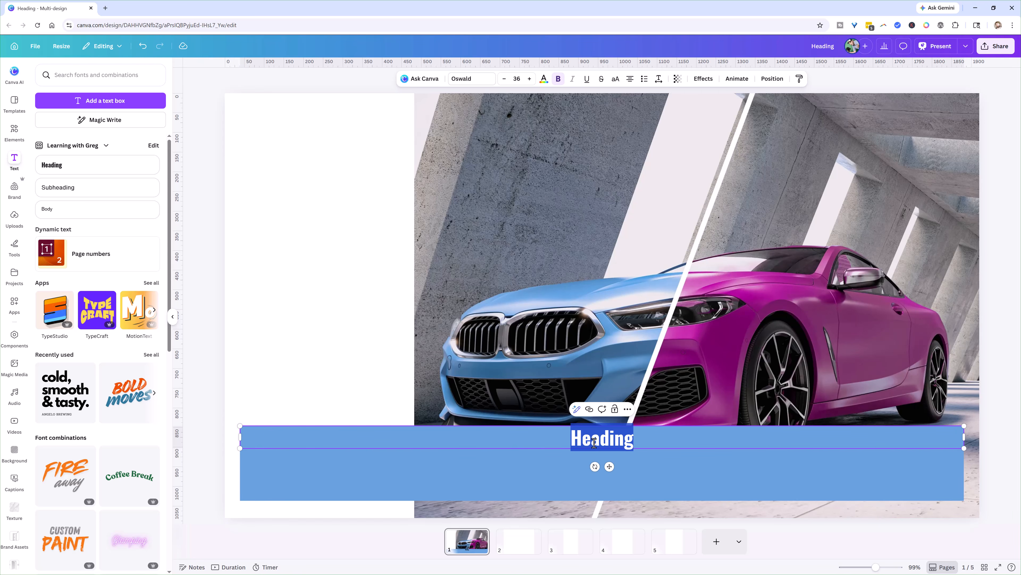
text(CH)
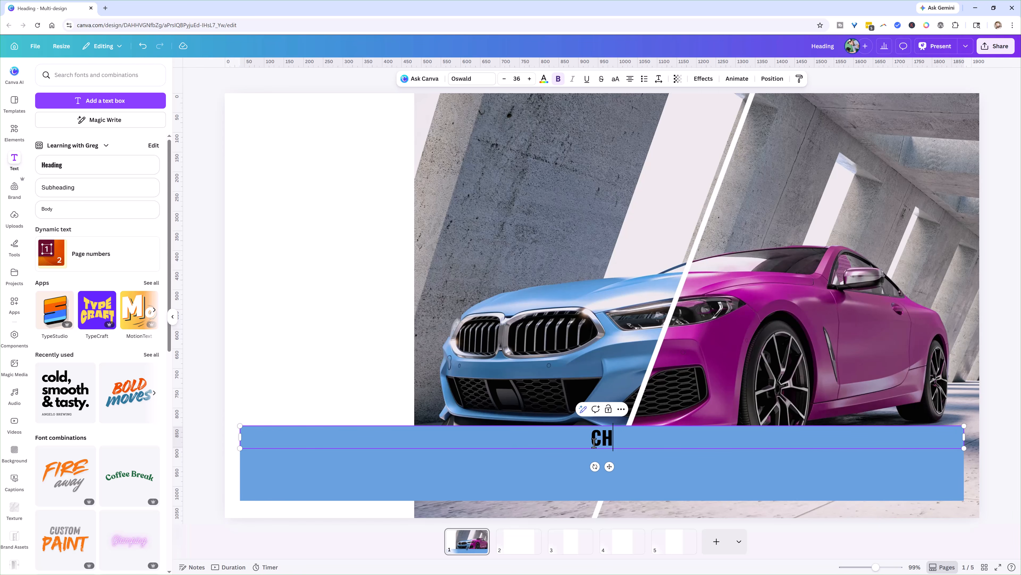
text(ANGING COLOR )
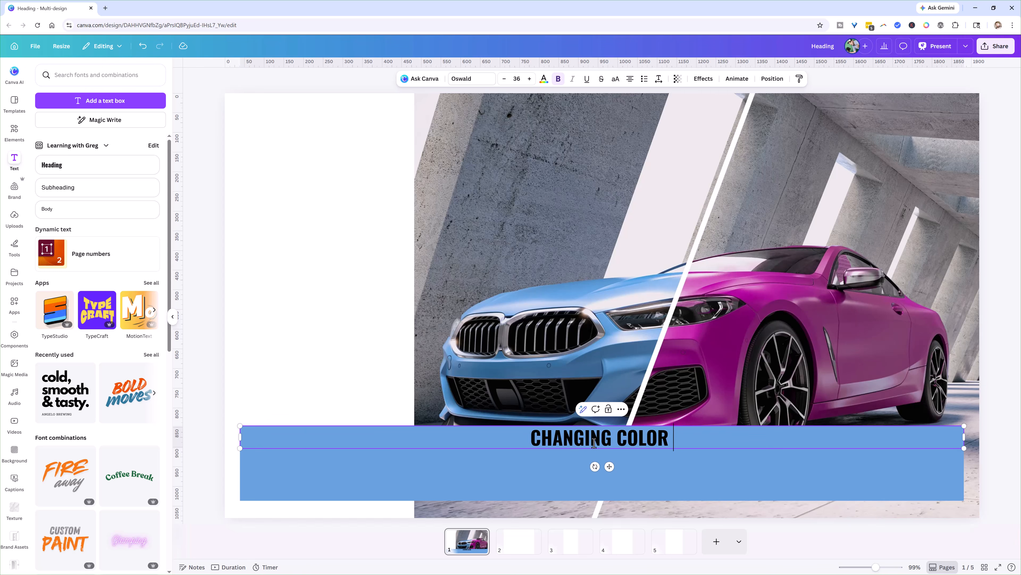
text(IN AFFINITY)
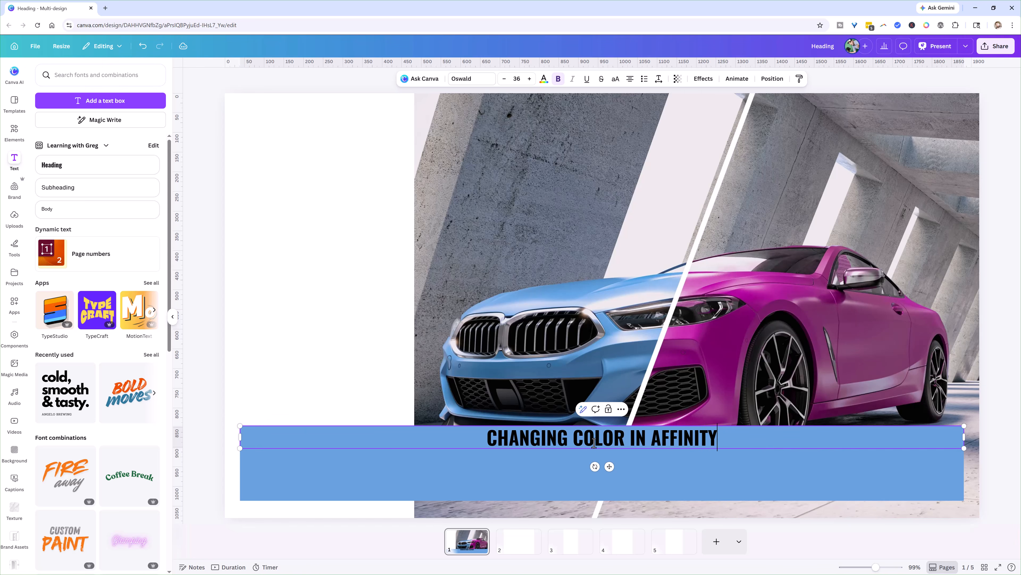
click(535, 389)
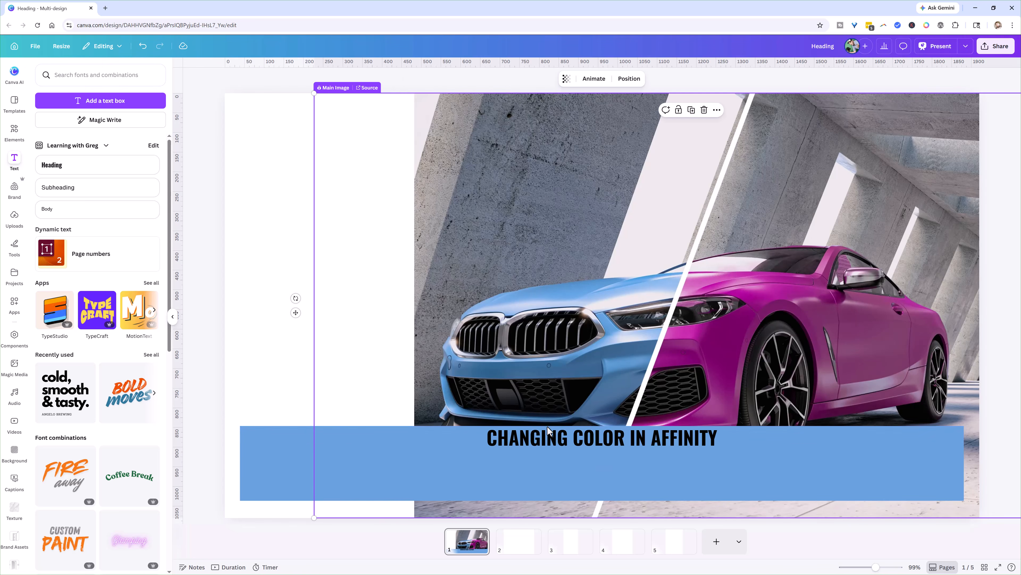
Set the banner heading's text color to white.
click(550, 438)
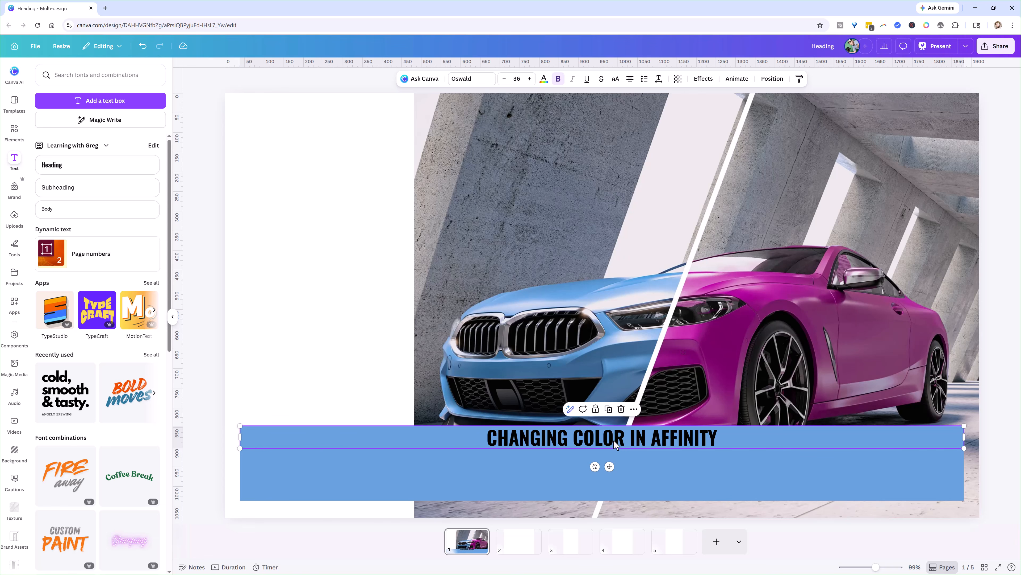
click(653, 462)
click(623, 437)
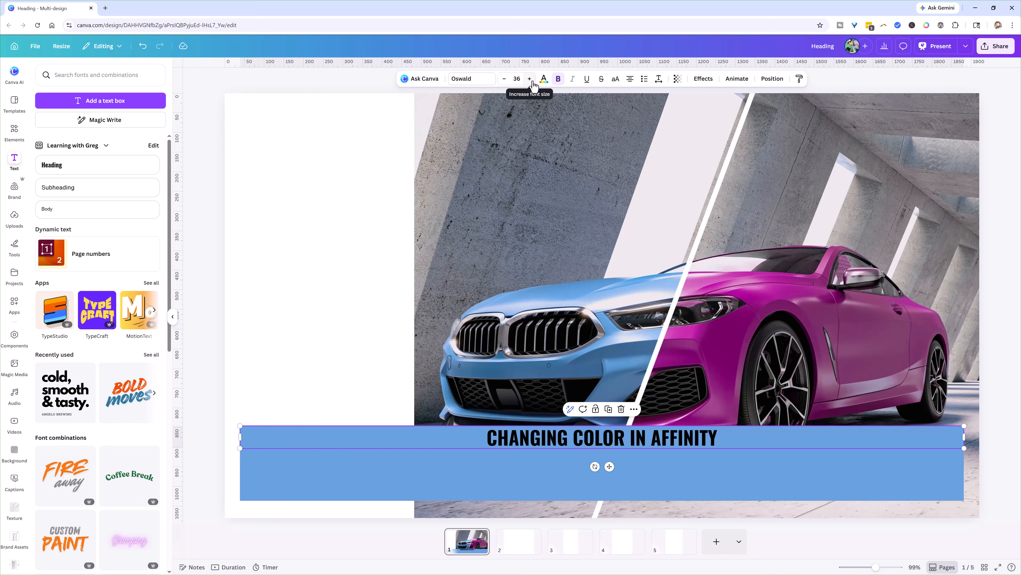
click(544, 78)
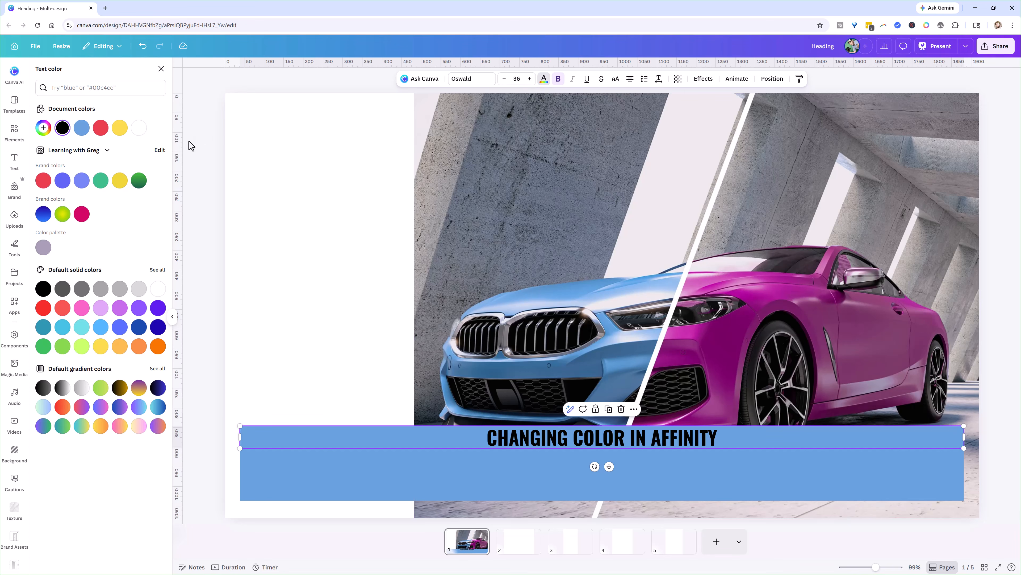
click(139, 127)
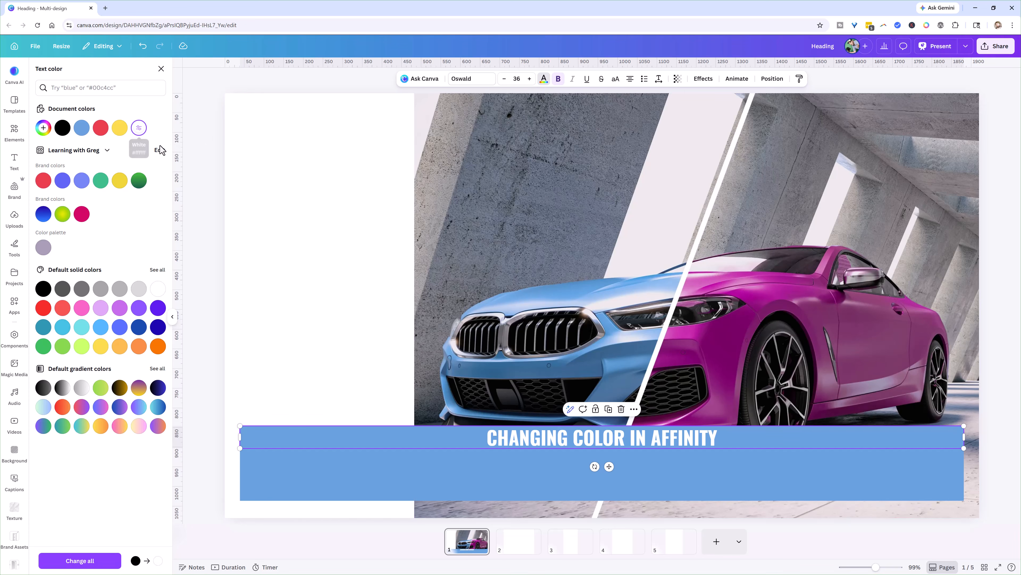
Increase the banner heading's font size to 86.
click(530, 79)
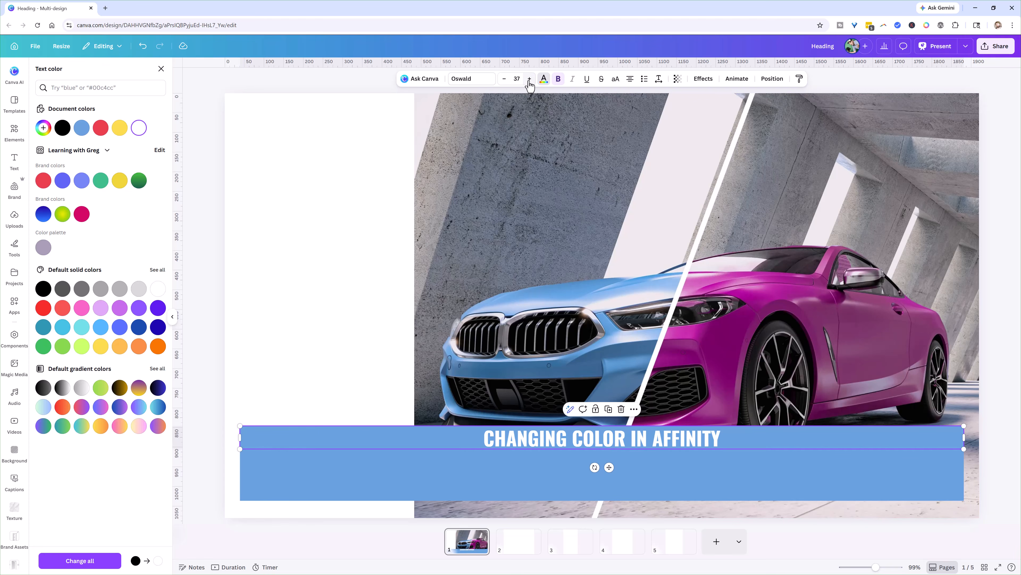
click(529, 80)
click(530, 79)
click(529, 79)
click(530, 79)
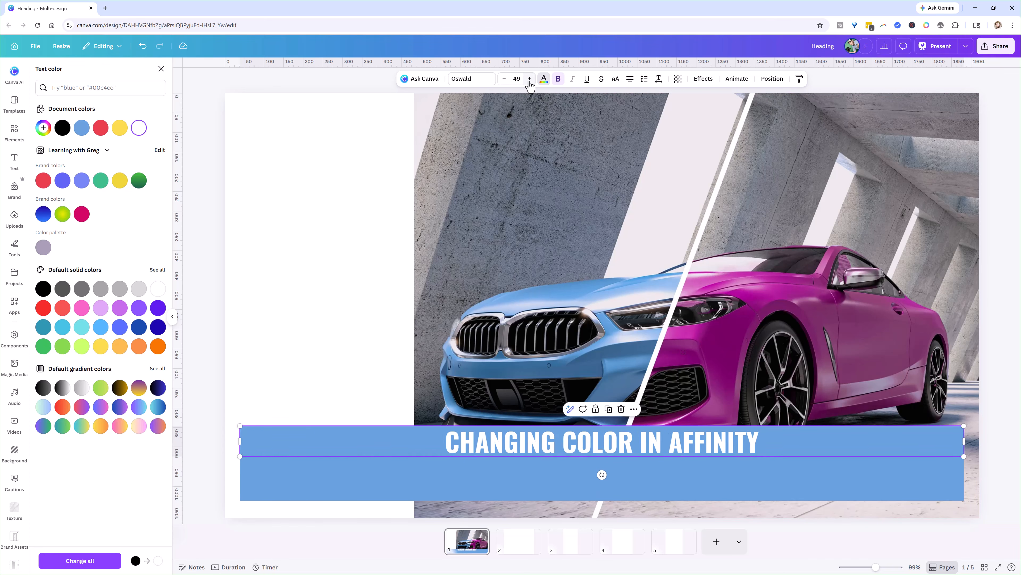
click(529, 80)
click(530, 79)
click(529, 79)
click(530, 79)
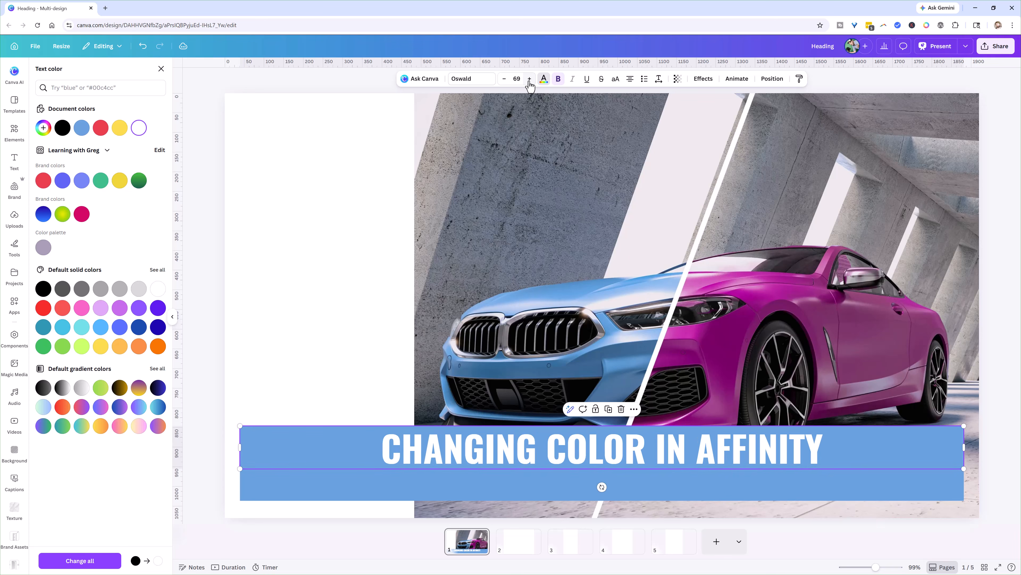
click(529, 80)
click(530, 79)
click(529, 79)
click(529, 79)
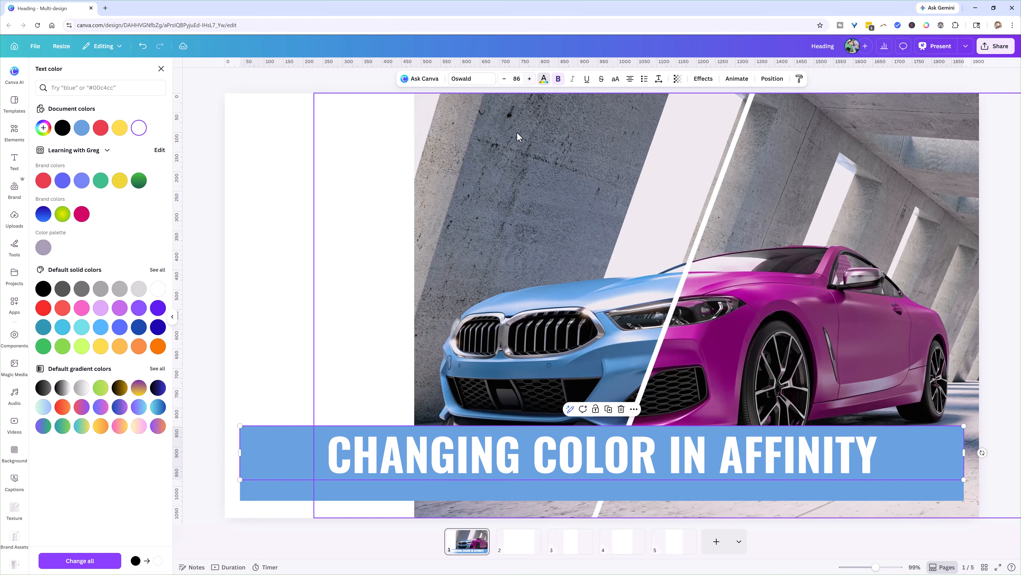
click(539, 446)
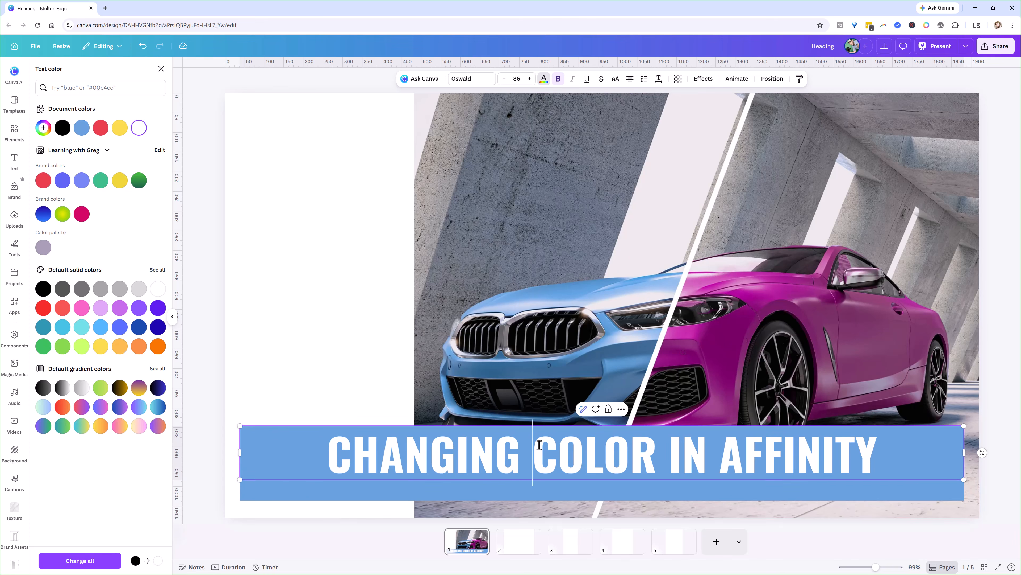
Nudge the banner heading slightly upward and scale it down about its center to font size 78.5.
click(372, 374)
click(472, 467)
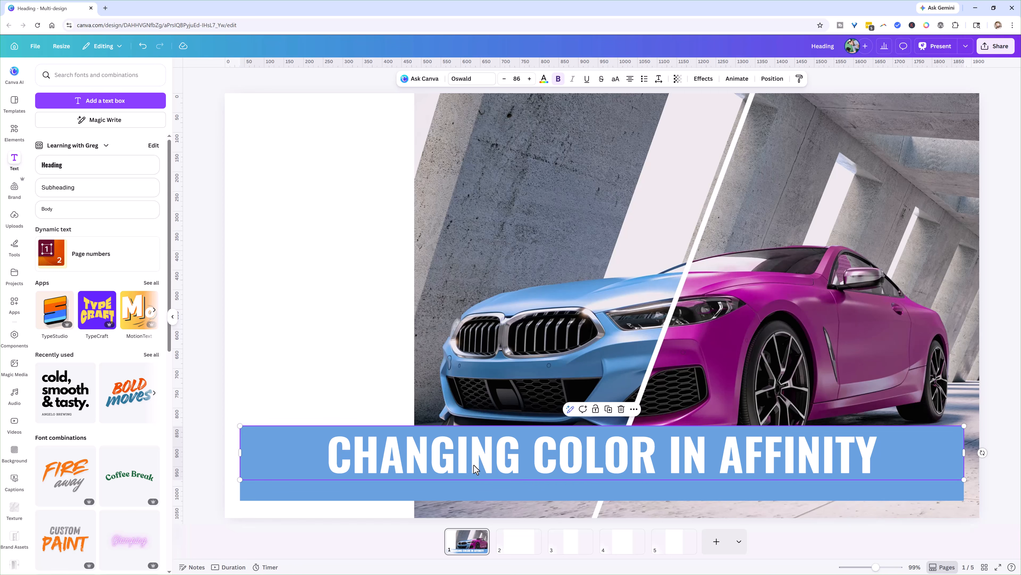
key(shift+Up)
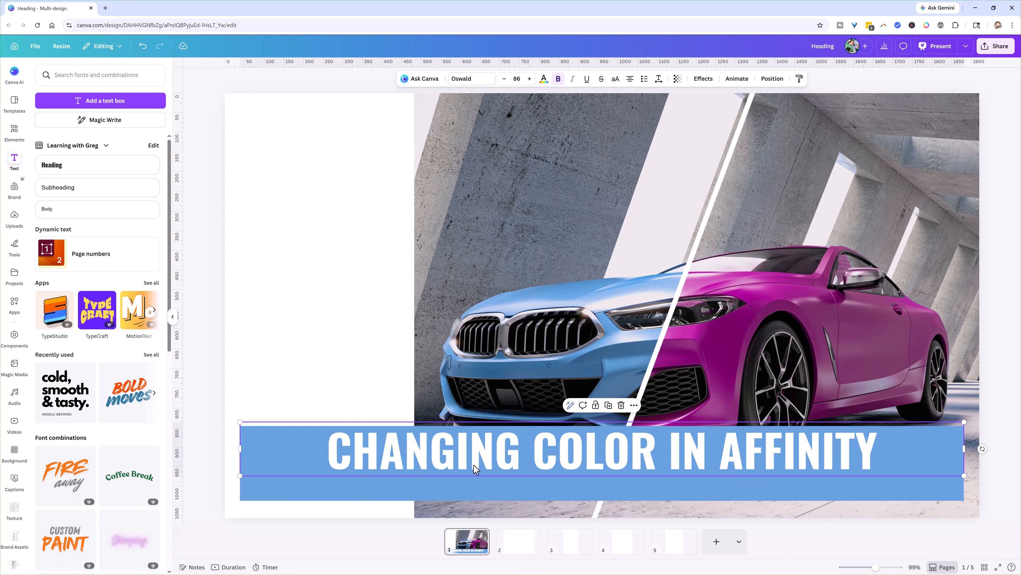
drag(240, 422, 265, 443)
click(327, 402)
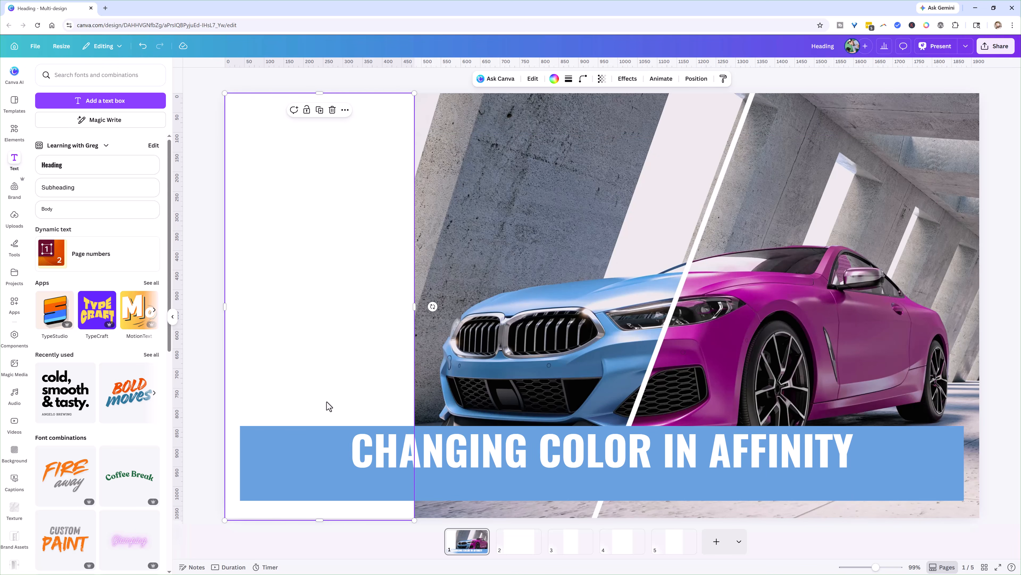
click(446, 460)
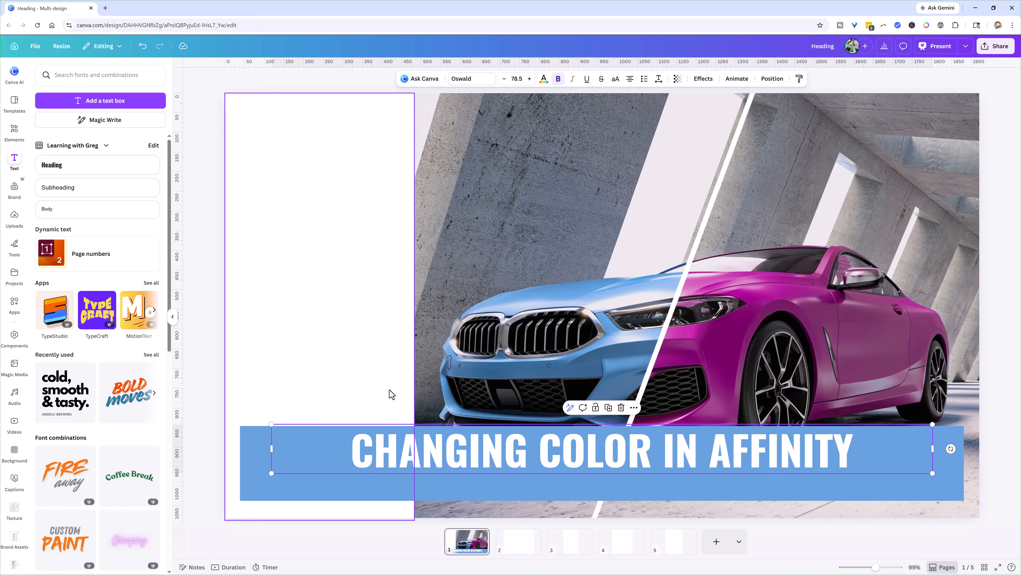
click(390, 471)
click(387, 419)
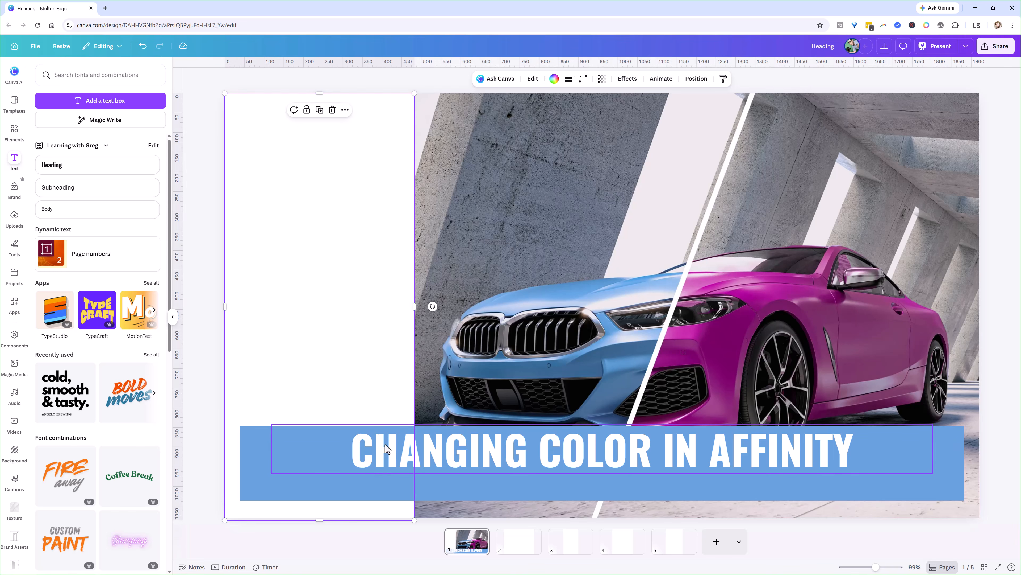
Create a component named "MAIN TITLE" from the banner heading, saved to the Brand Kit in the Social Media Marketing System category.
click(389, 446)
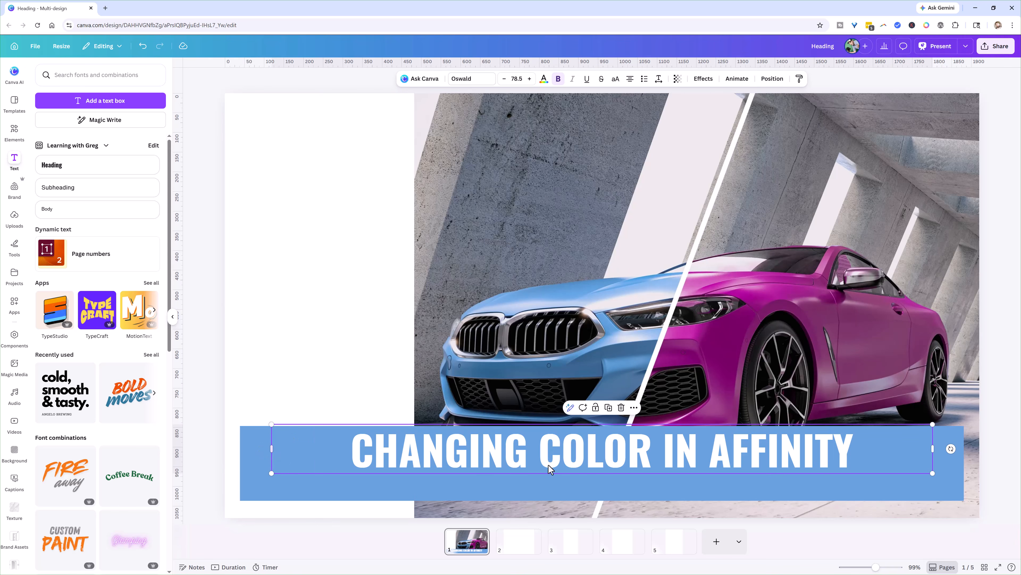
click(631, 409)
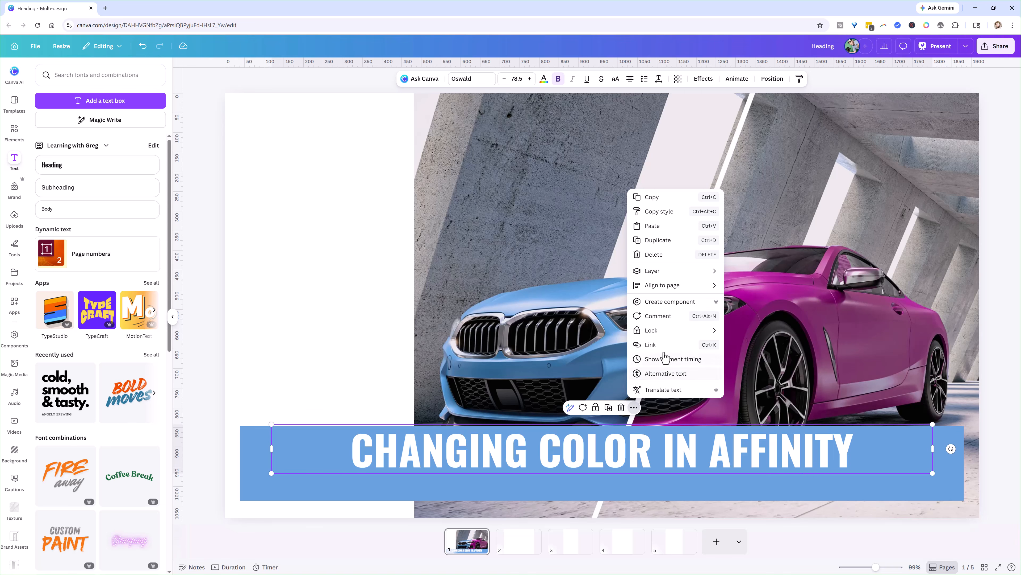
click(668, 302)
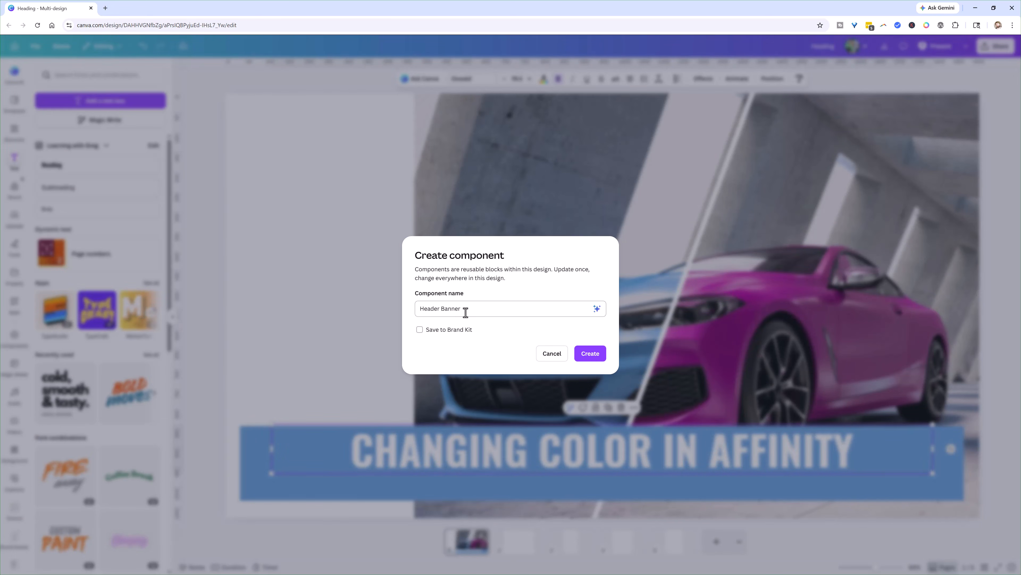
drag(466, 310, 389, 303)
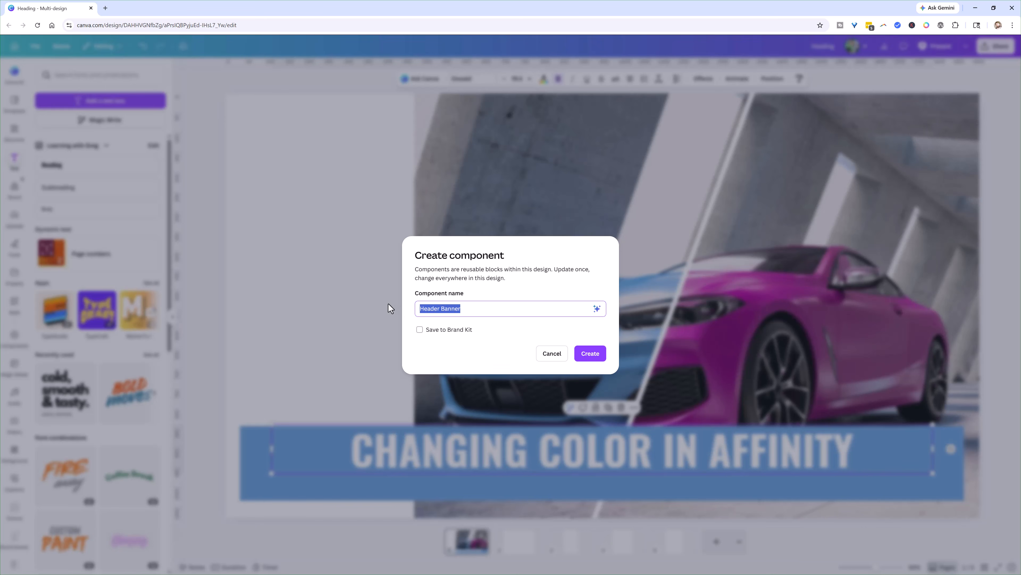
text(MAIN TITLE)
click(424, 331)
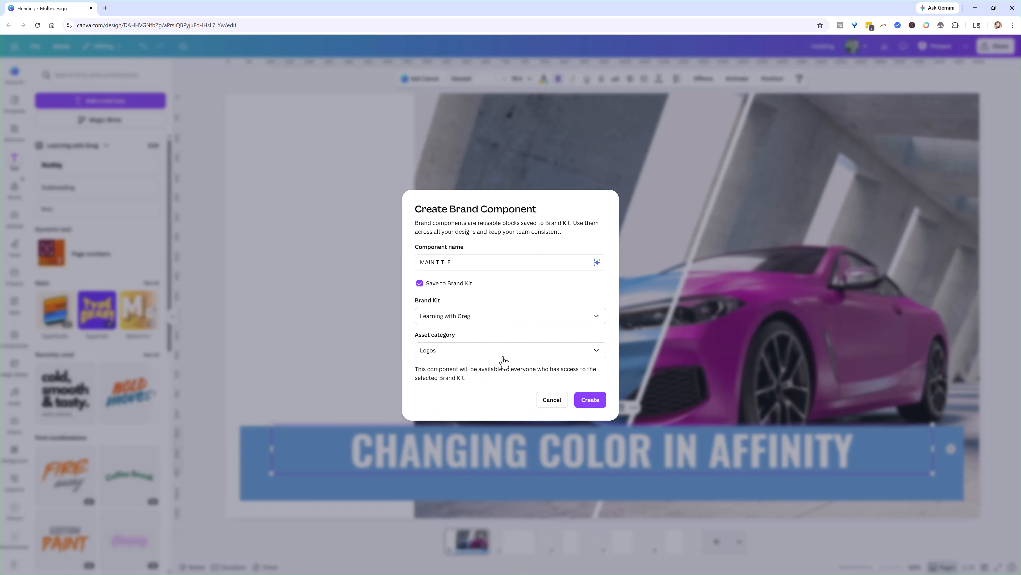
click(496, 357)
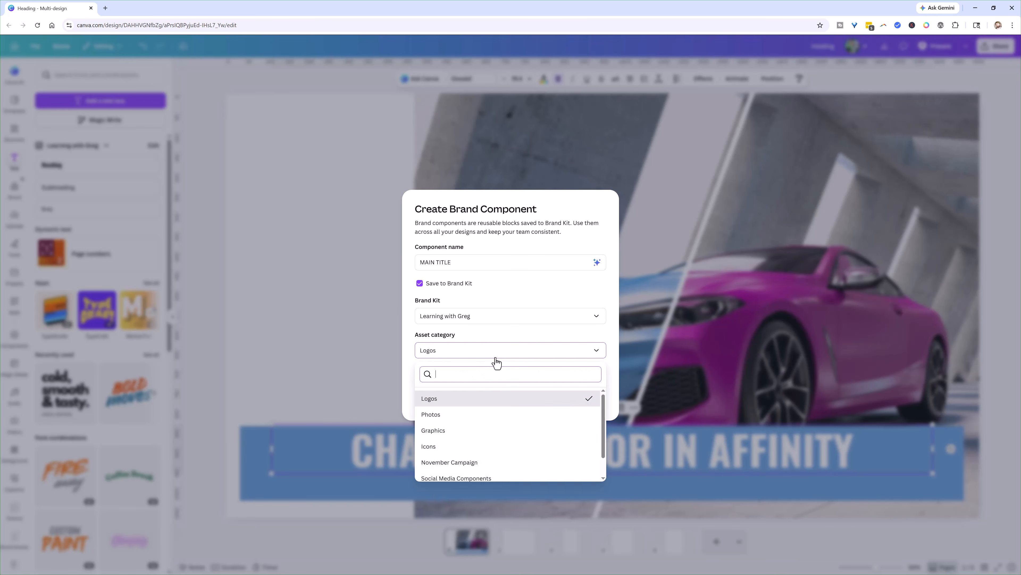
scroll(462, 471, down, 1)
click(462, 471)
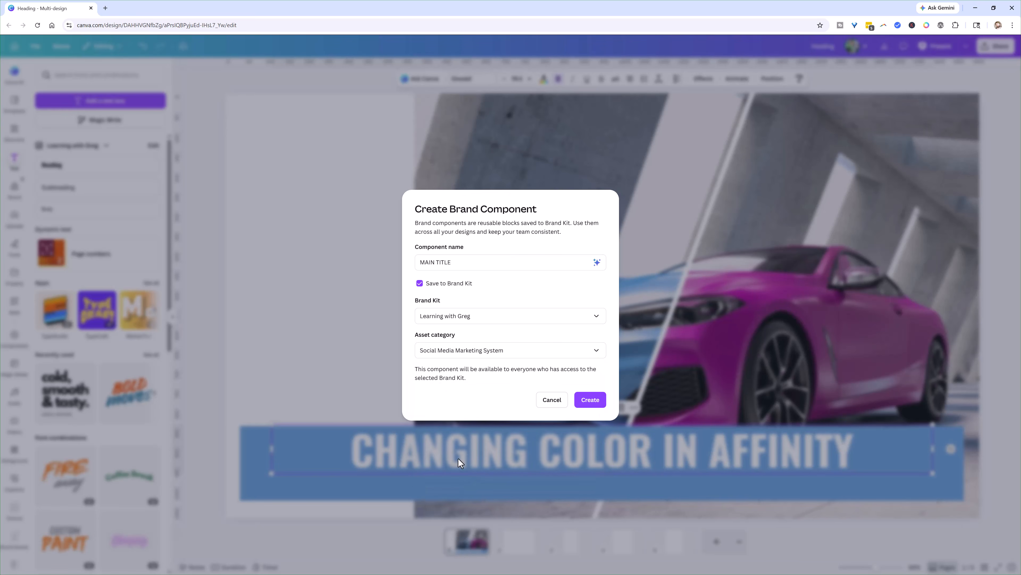
click(584, 398)
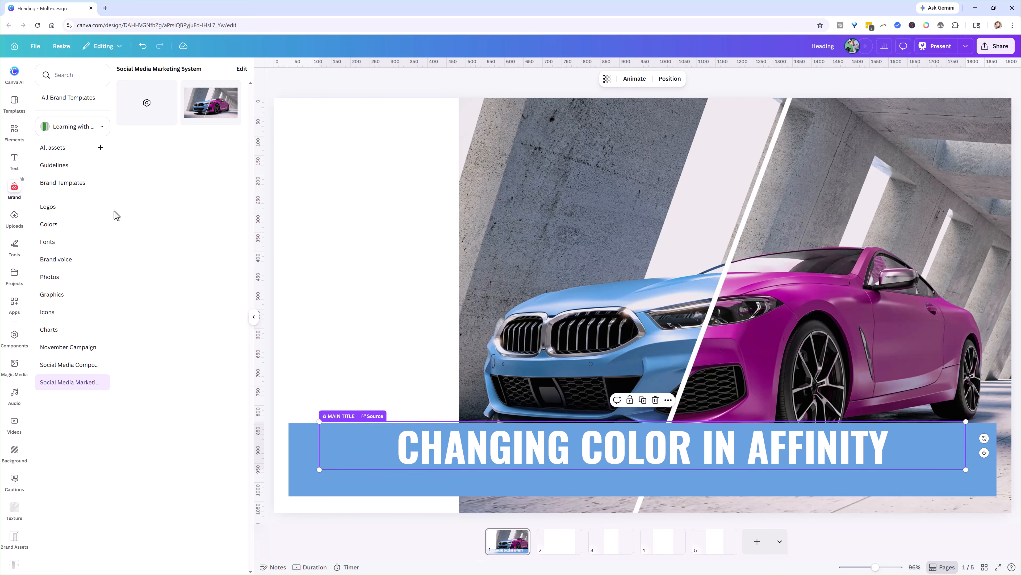
click(15, 163)
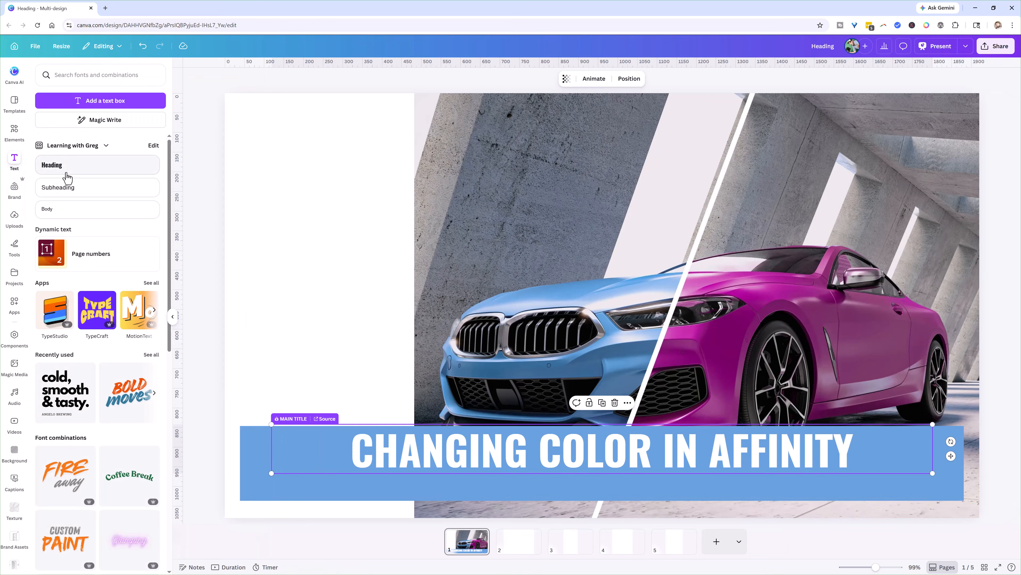
click(66, 188)
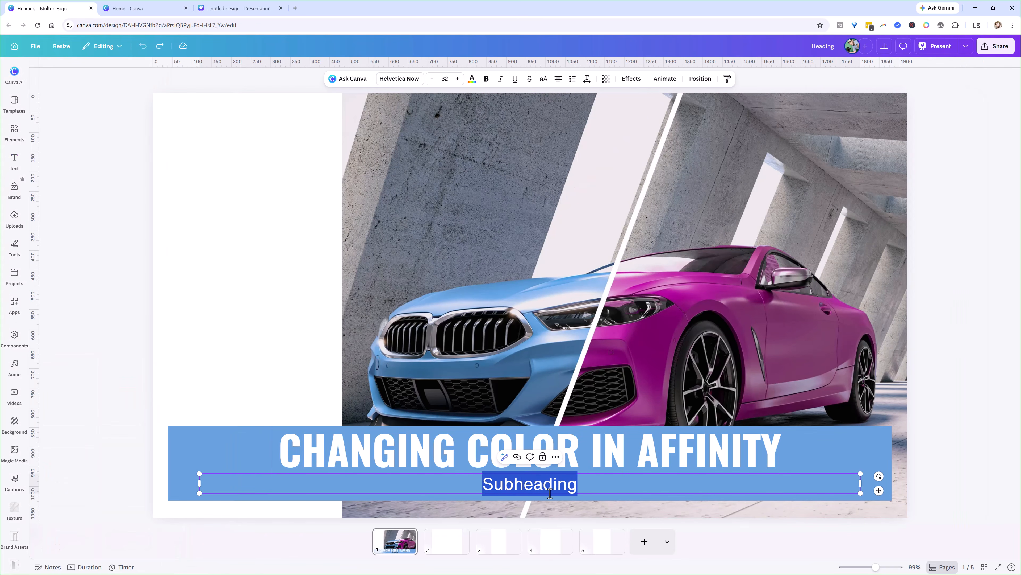
text(See the tutorial on YouTube @learningwithgreg)
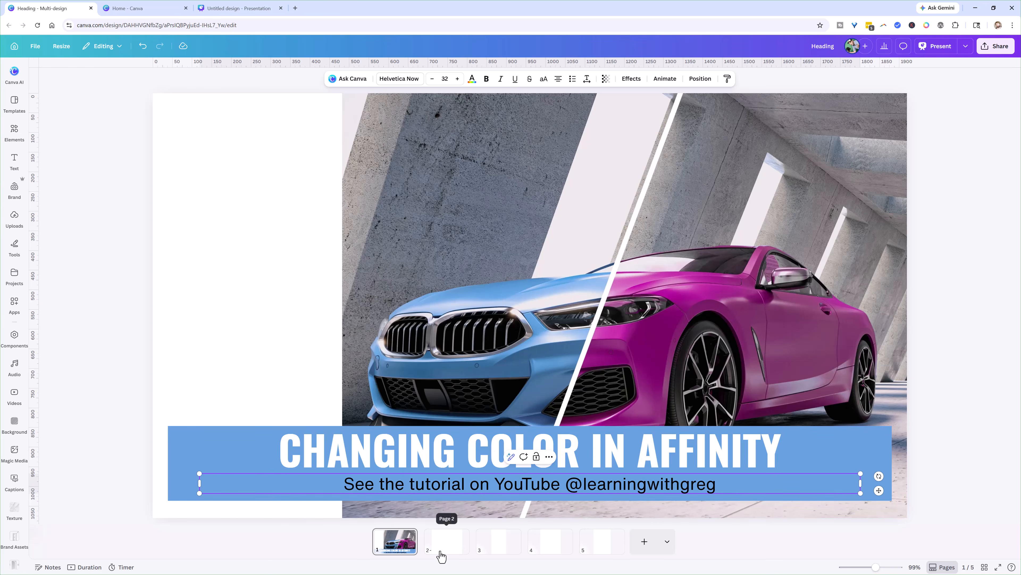
click(462, 543)
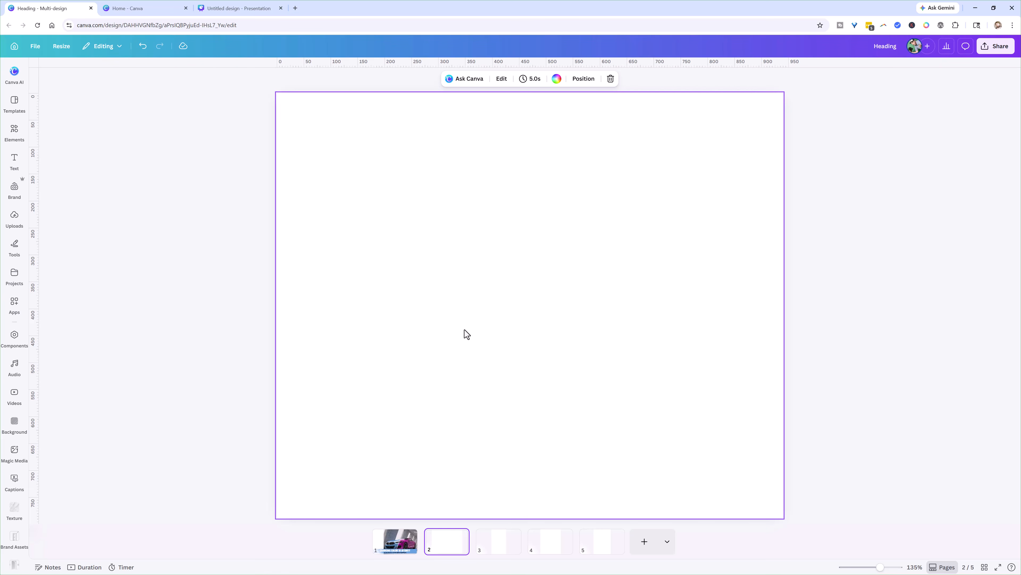
click(500, 552)
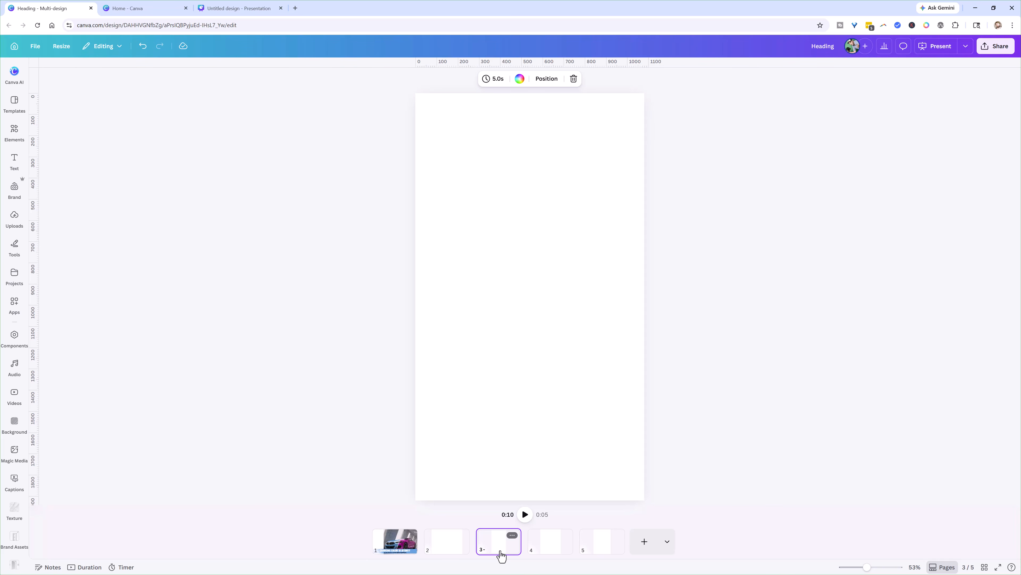
click(405, 553)
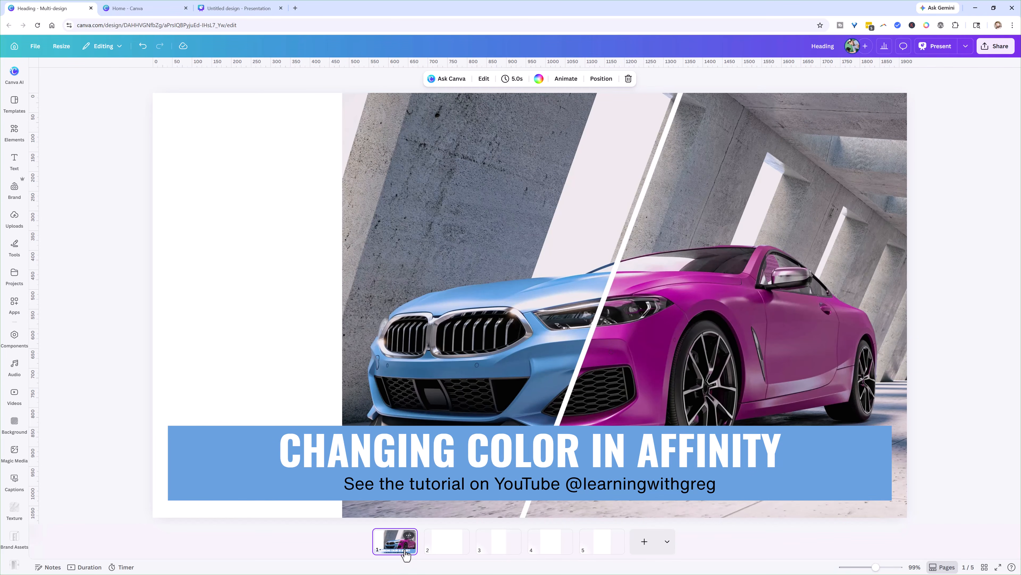
Create a component named "Call to Action" from the banner subheading, saved to the Brand Kit in the Social Media Marketing System category.
click(479, 490)
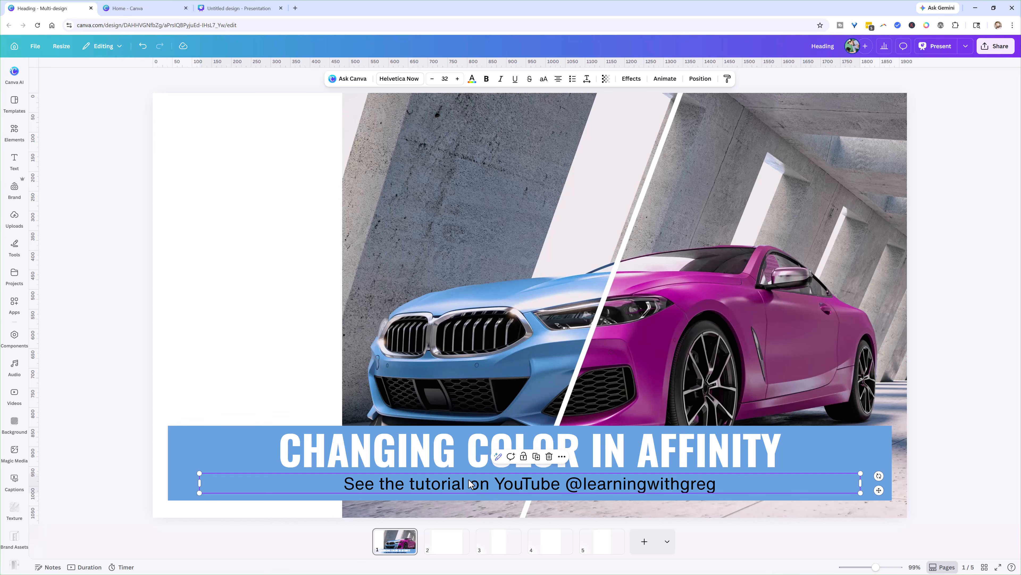
click(474, 486)
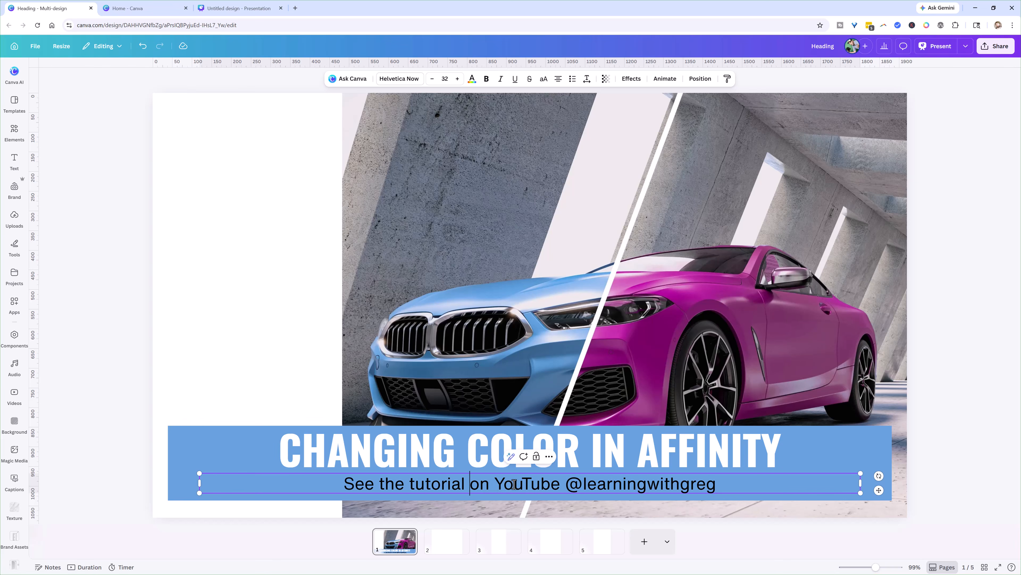
click(589, 505)
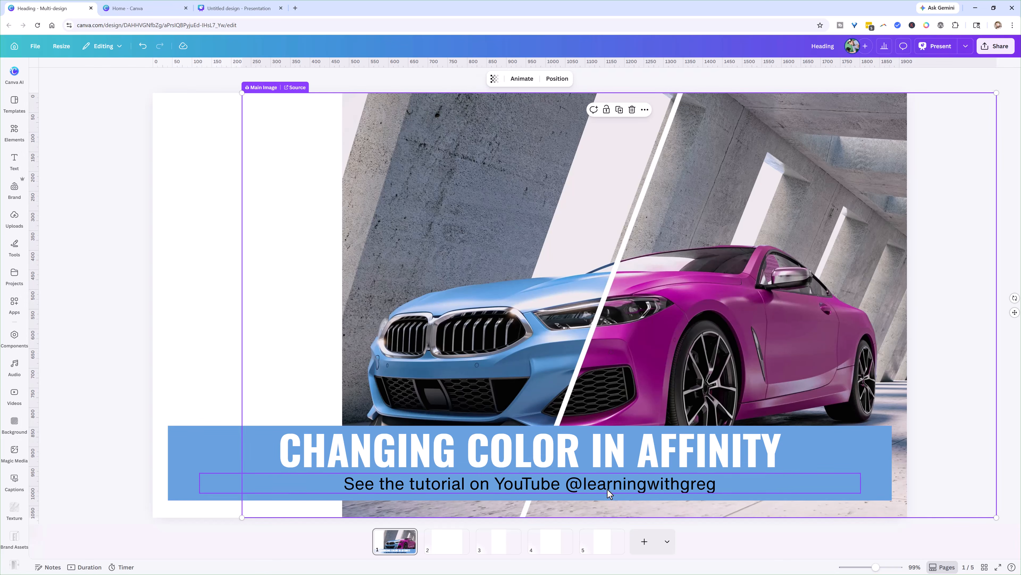
click(614, 489)
click(562, 456)
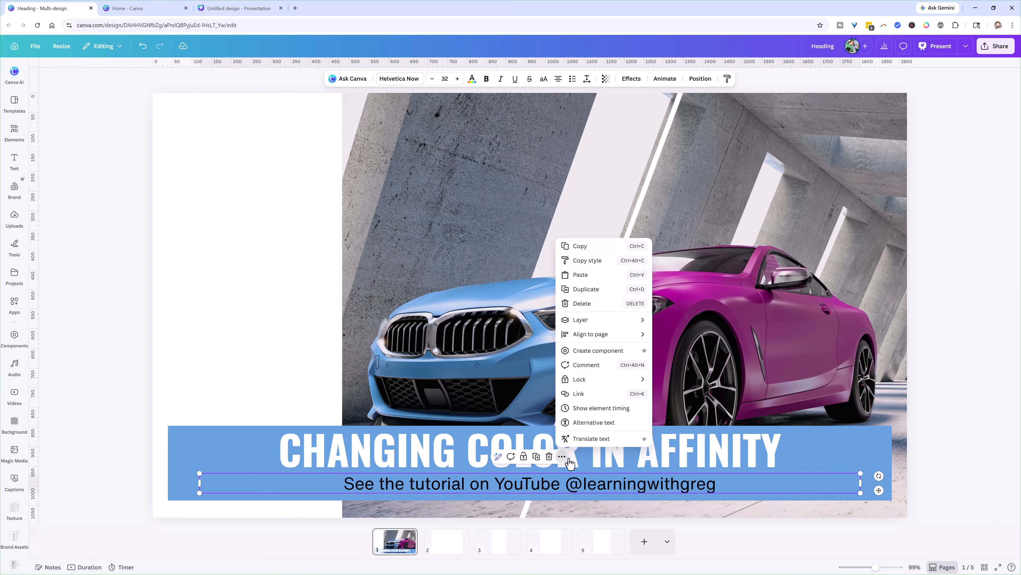
click(595, 350)
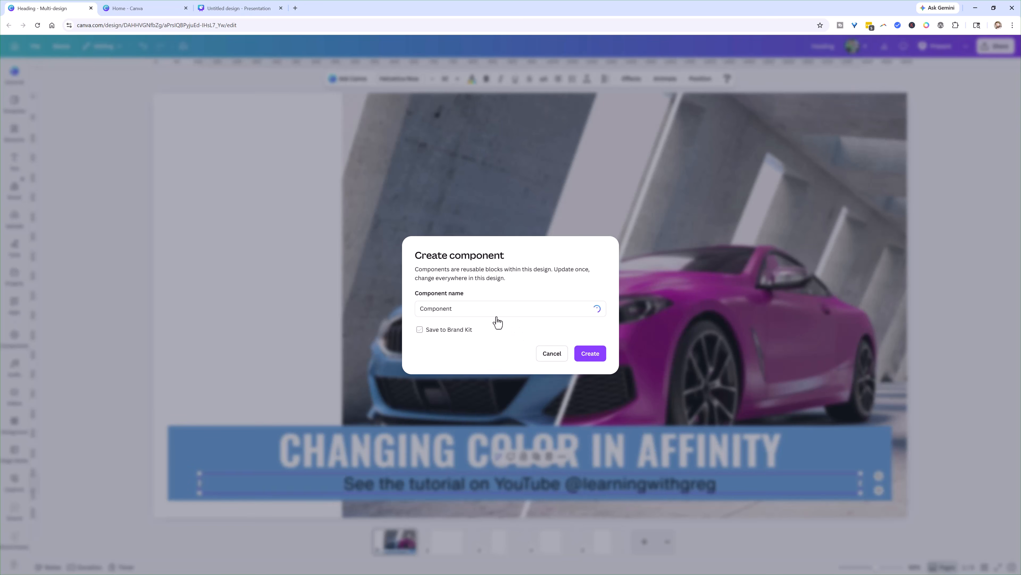
drag(480, 309, 393, 306)
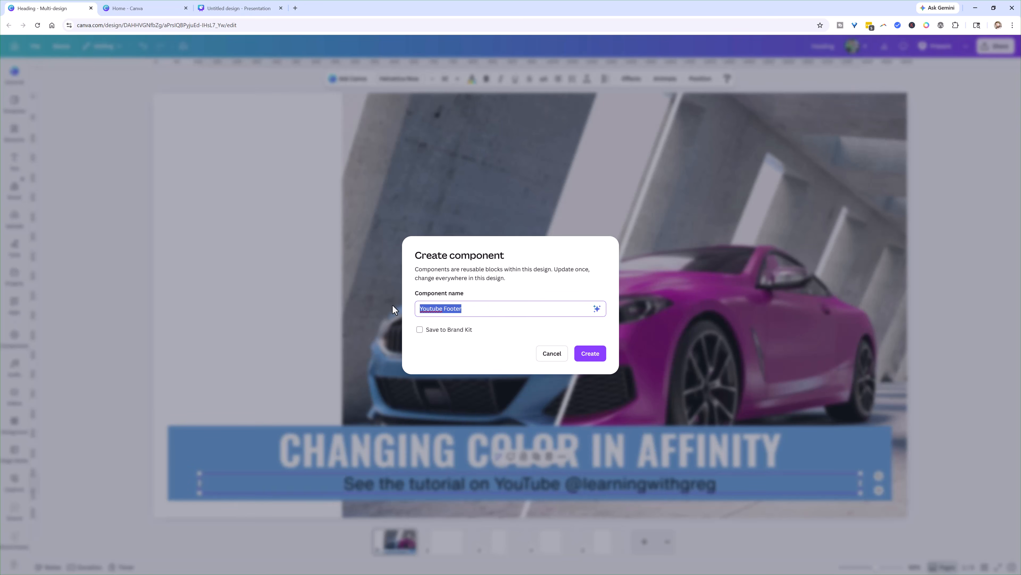
text(Call to Action)
click(419, 330)
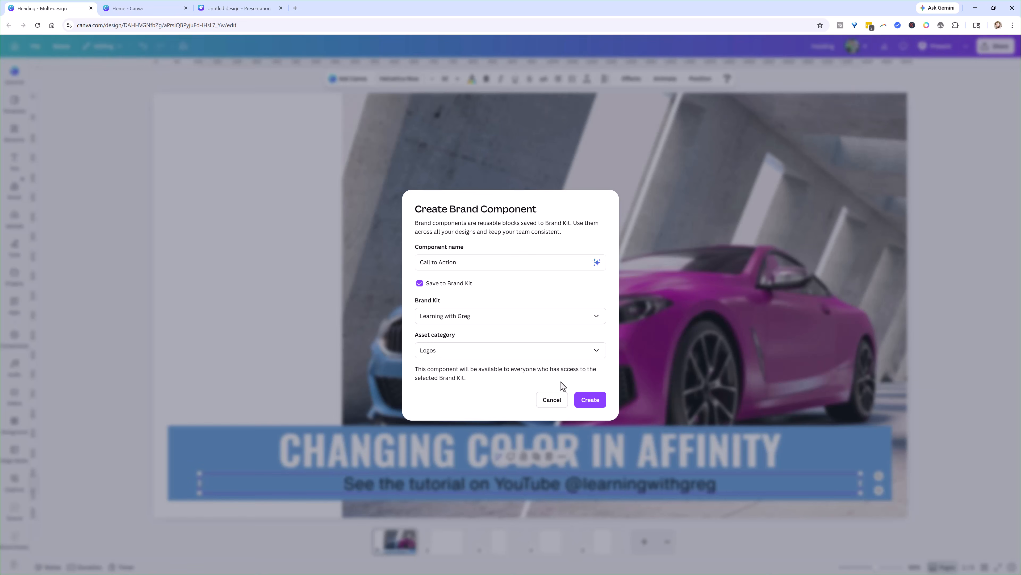
click(501, 354)
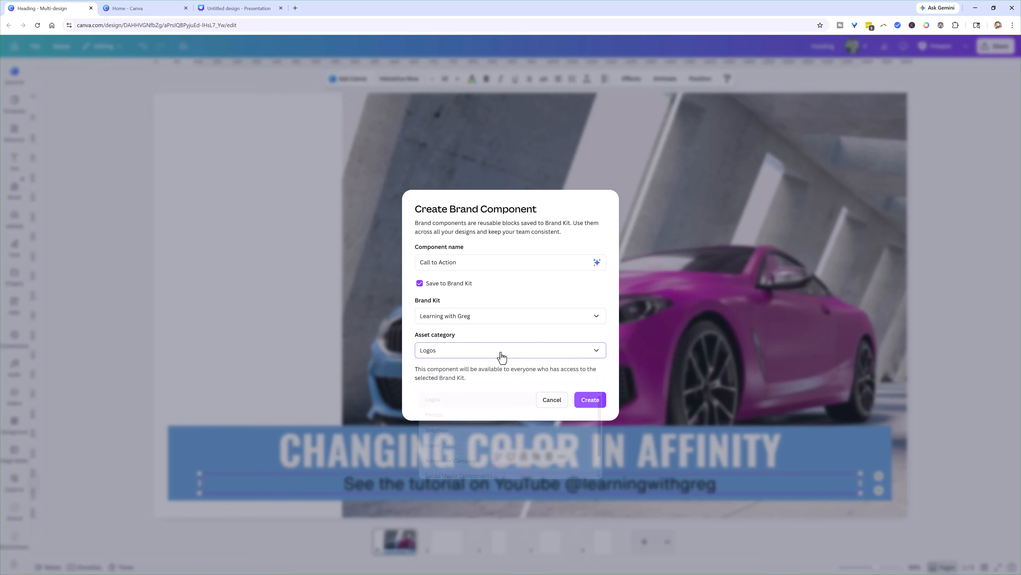
scroll(452, 466, down, 1)
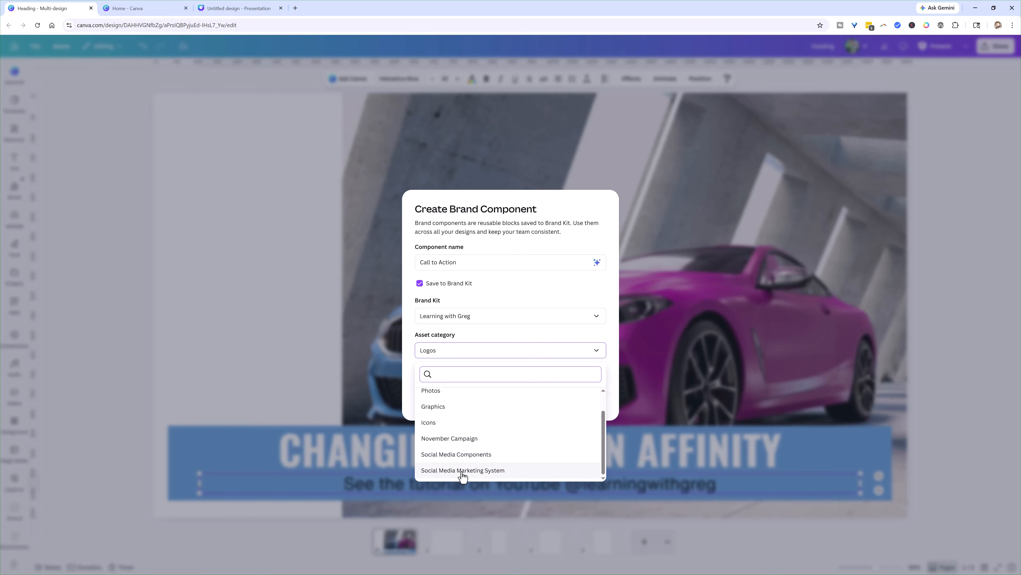
click(459, 471)
click(595, 402)
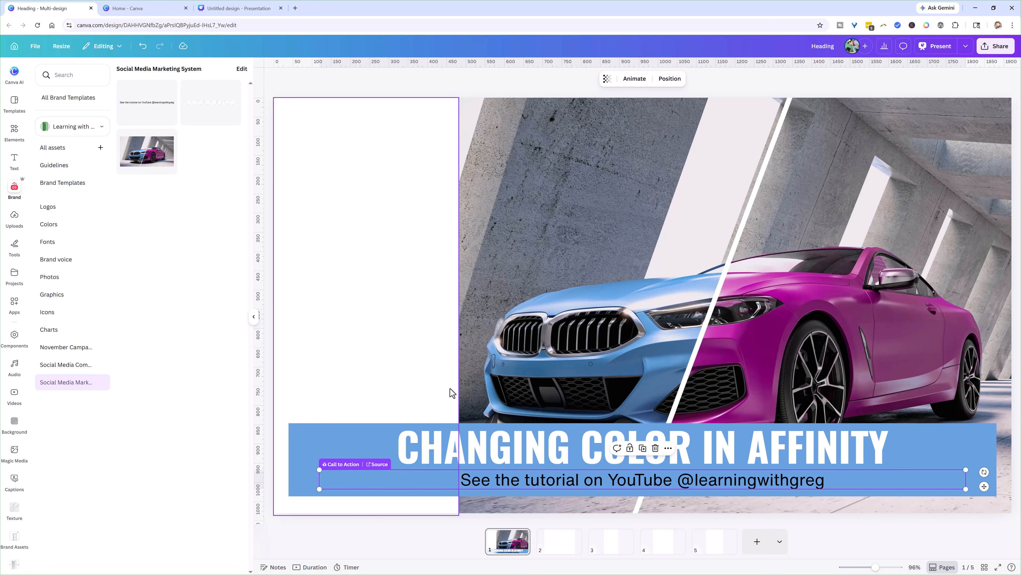
Select the white panel beside the car image and start a search in the Elements library.
click(360, 345)
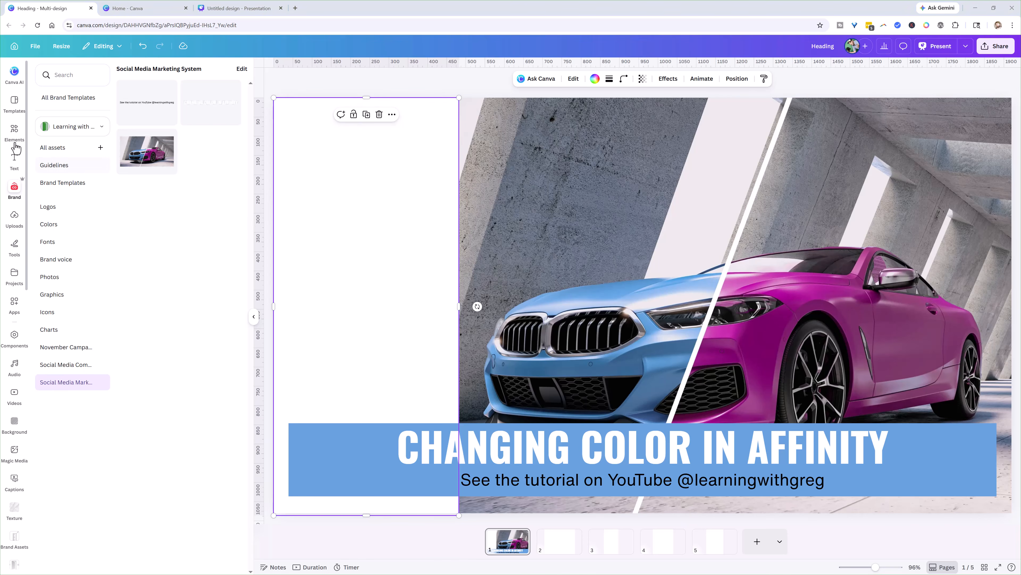
click(14, 131)
click(70, 76)
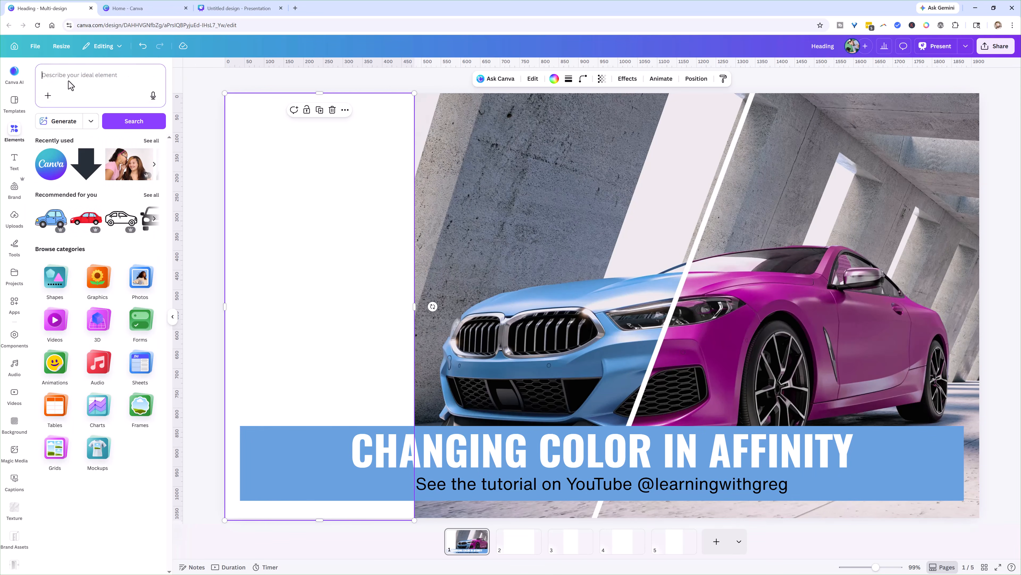
Add the recently used round Canva logo, shrink it, and place it on the blank white strip beside the car photo.
click(205, 192)
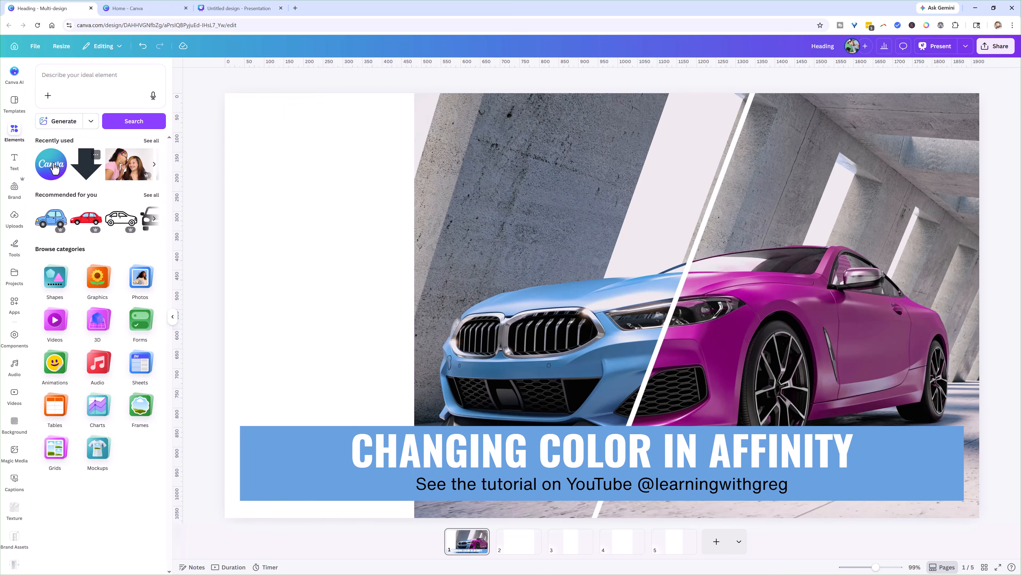
click(51, 164)
drag(546, 275, 403, 260)
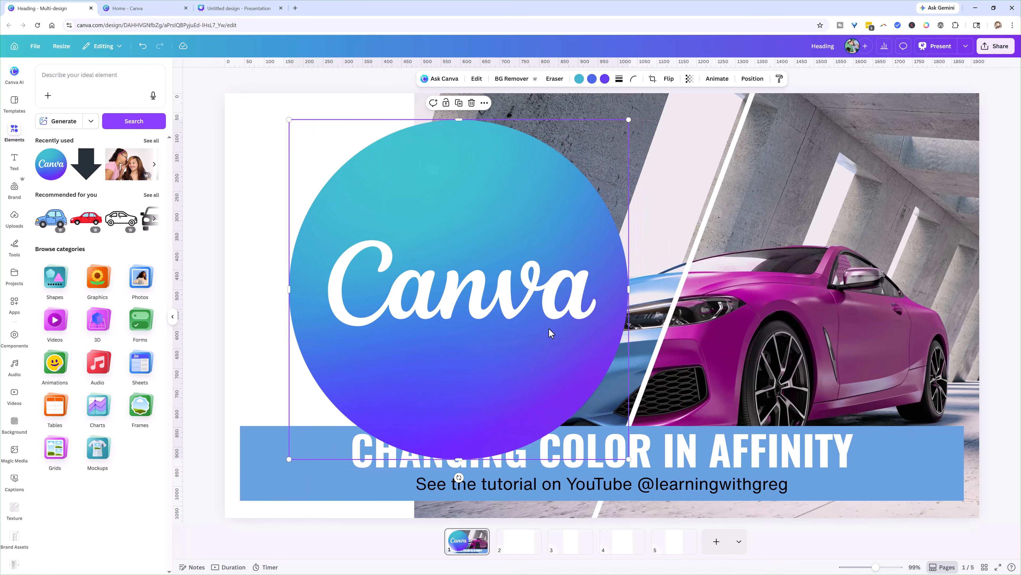
drag(626, 460, 449, 267)
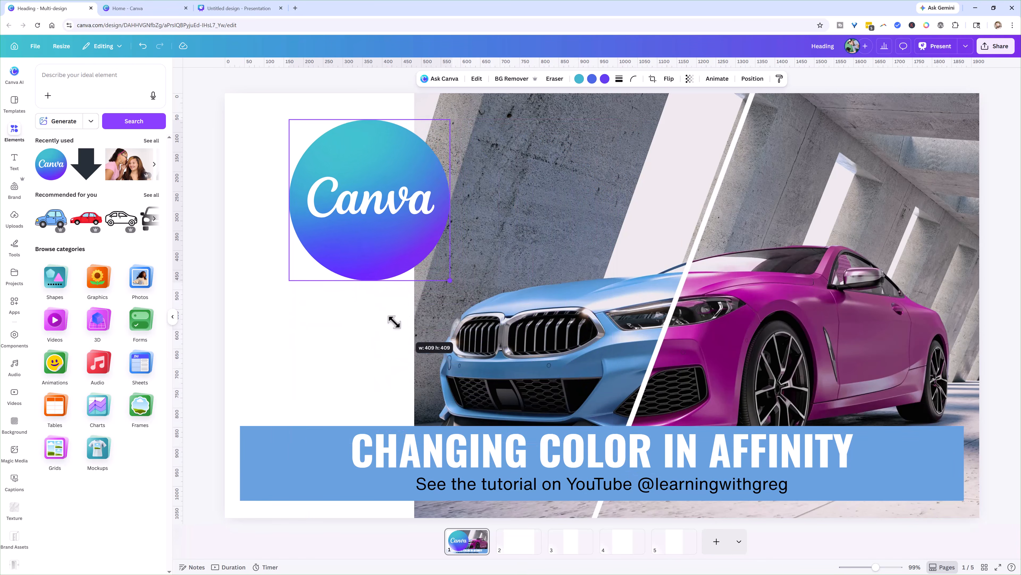
drag(348, 198, 295, 293)
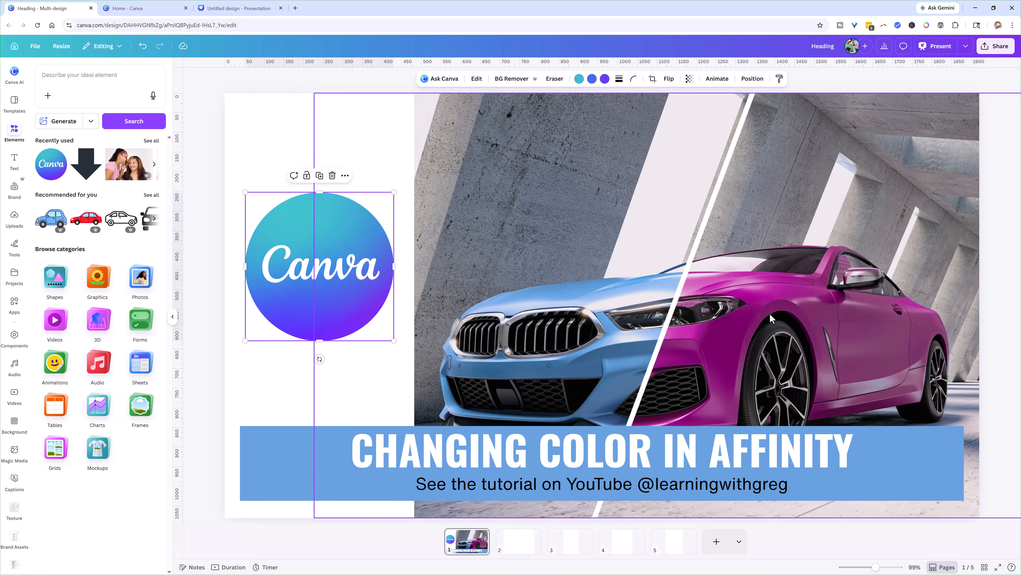
Create a component named Software Logo from the Canva logo, saved to the Brand Kit under Social Media Marketing System.
click(345, 177)
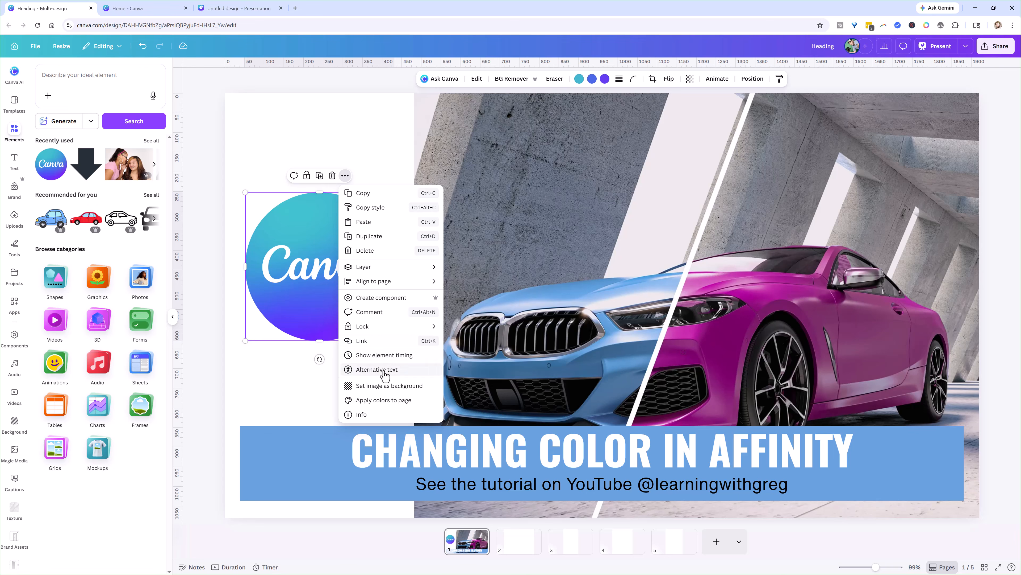
click(366, 298)
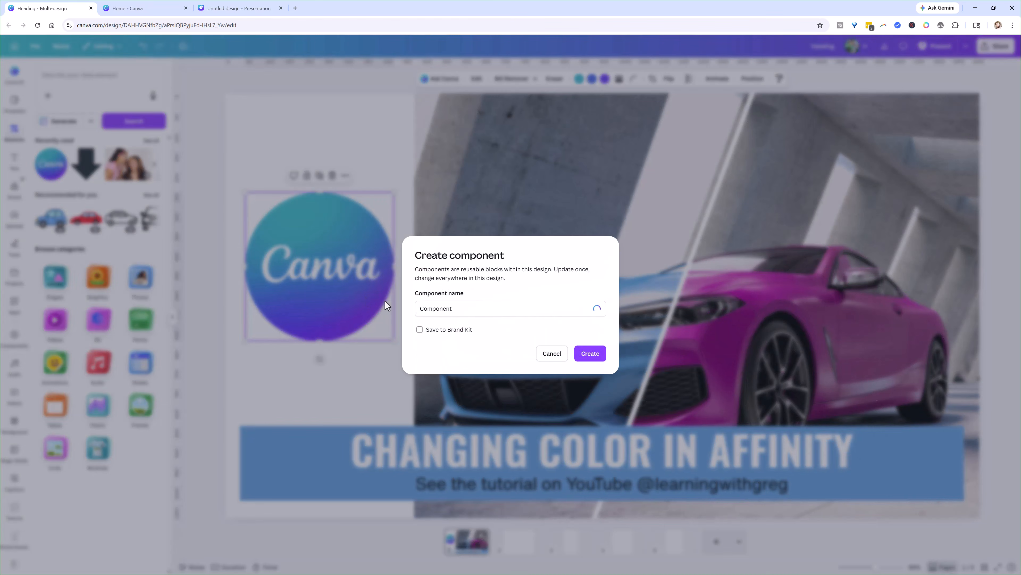
drag(459, 311, 407, 307)
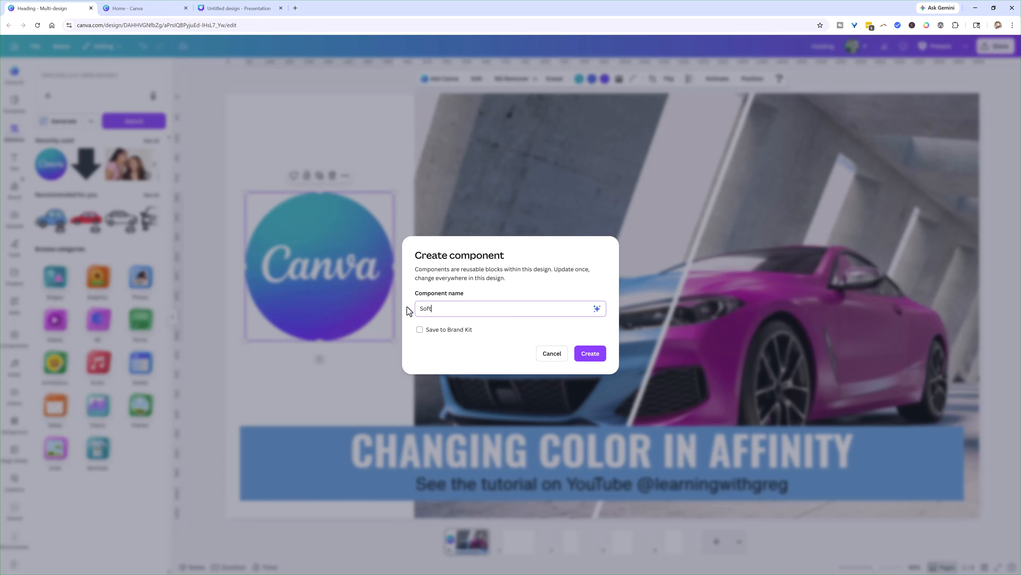
text(Software Logo)
click(420, 329)
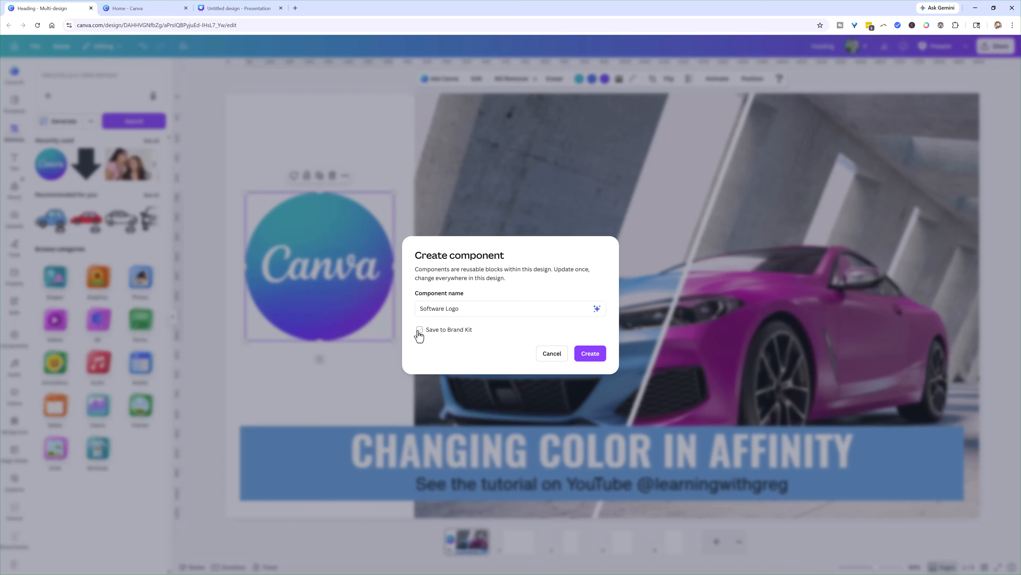
click(528, 355)
scroll(485, 463, down, 1)
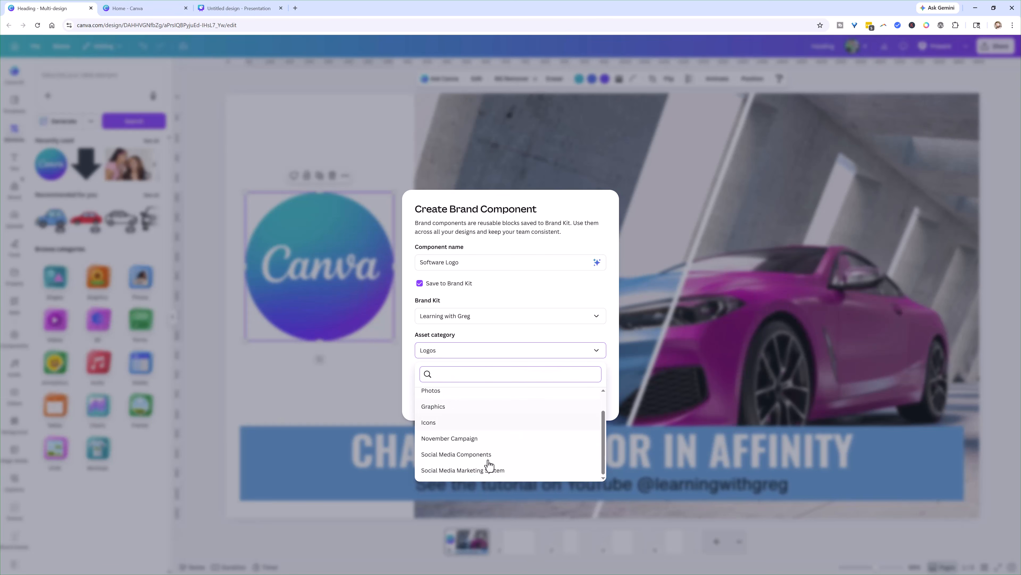
click(473, 474)
click(585, 396)
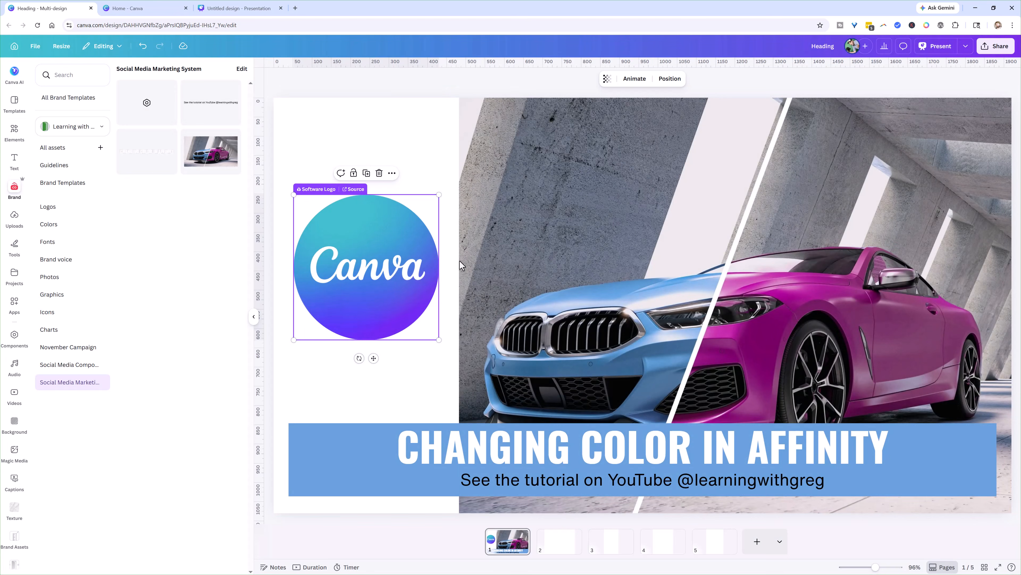
Move the Canva logo slightly lower on the white strip and paste the grouped purple door logo above it.
drag(375, 289, 377, 311)
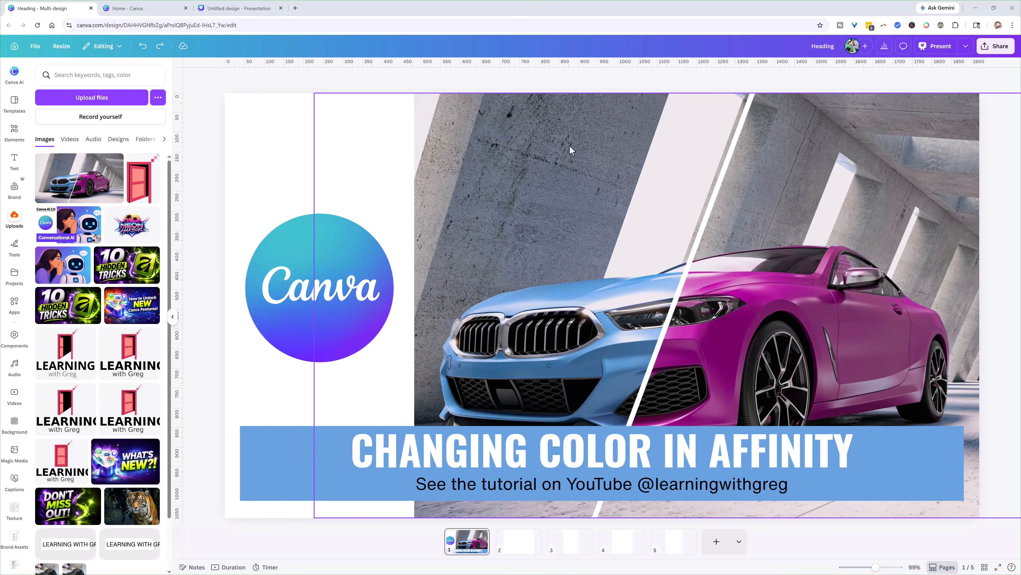
click(310, 166)
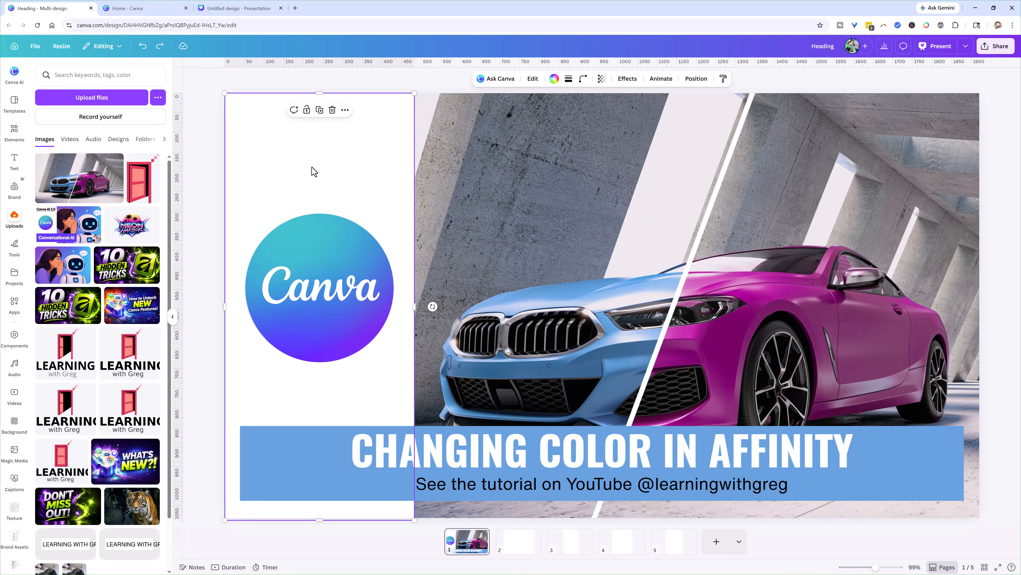
key(ctrl+y)
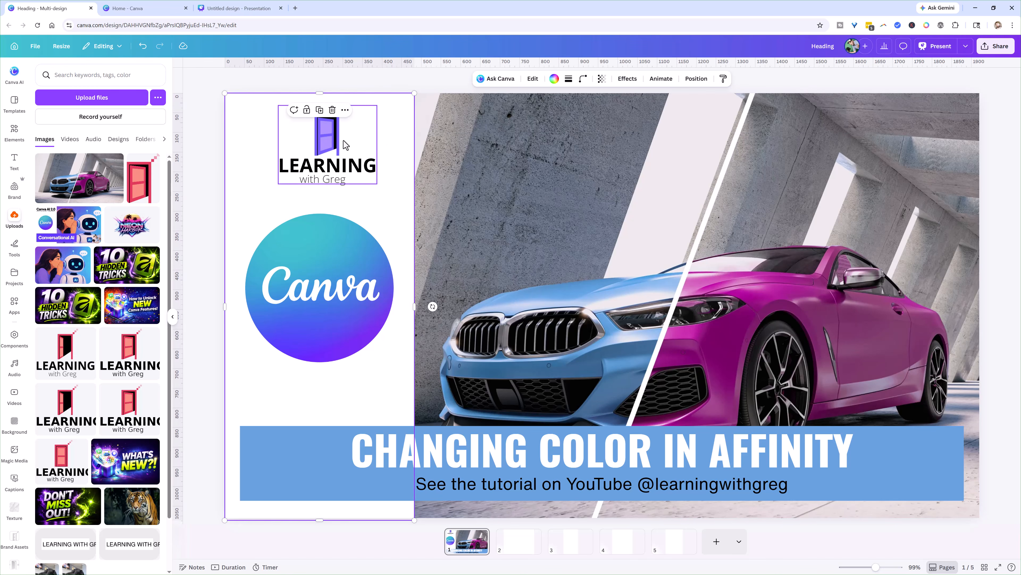
drag(345, 144, 327, 144)
Ungroup the door logo down to its individual parts and move its two text lines apart.
click(327, 144)
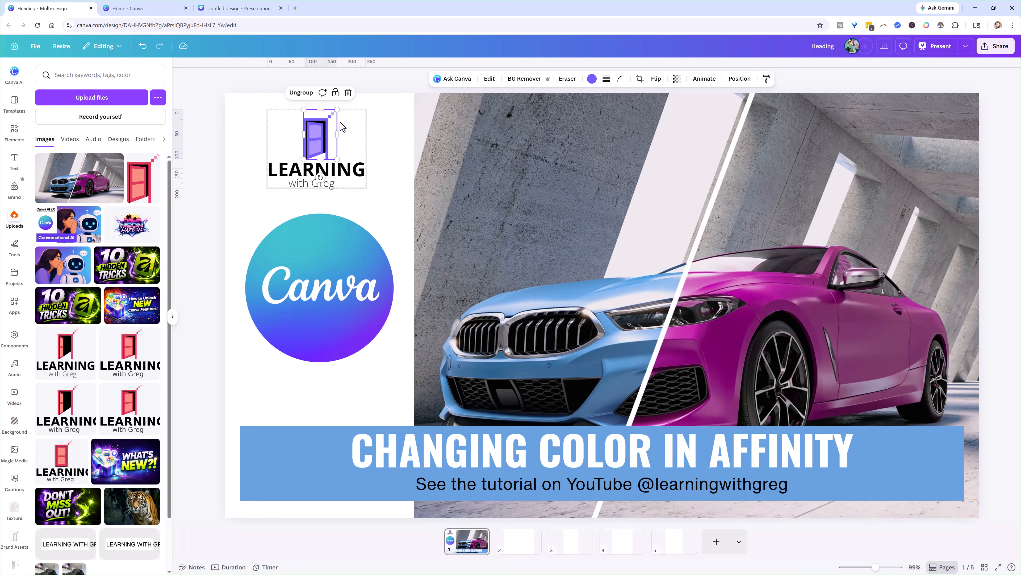
click(301, 92)
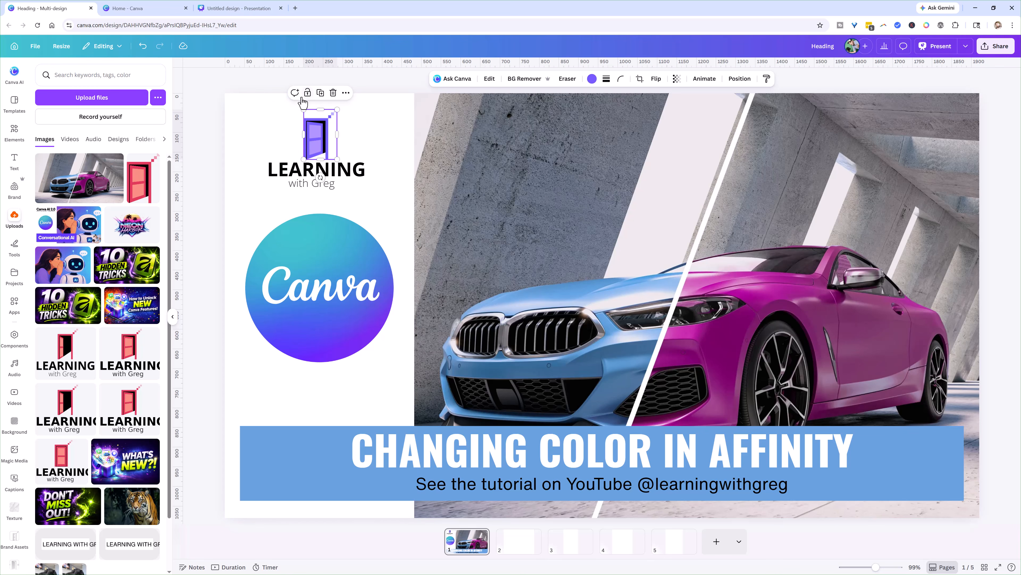
click(376, 142)
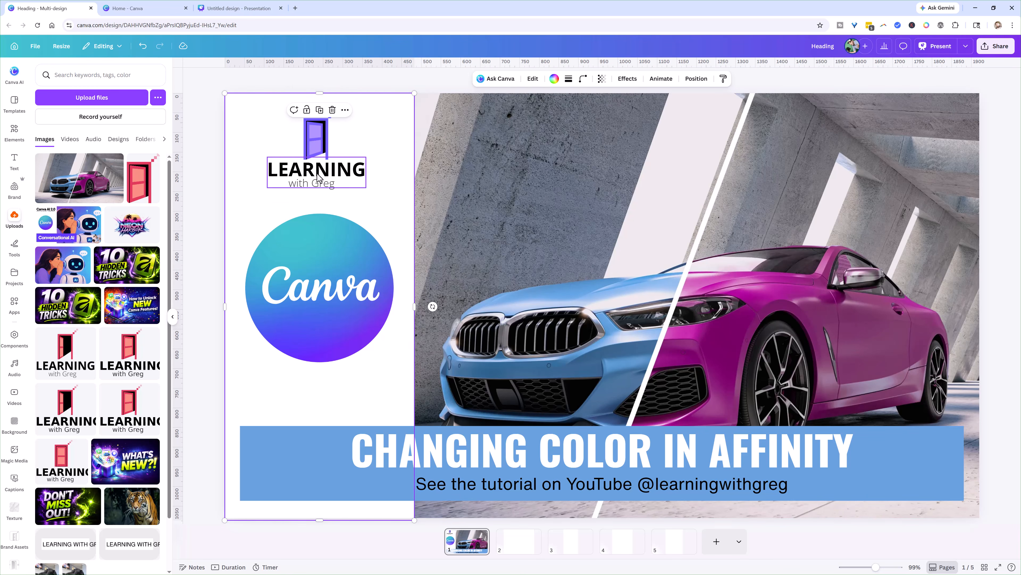
drag(318, 177, 319, 203)
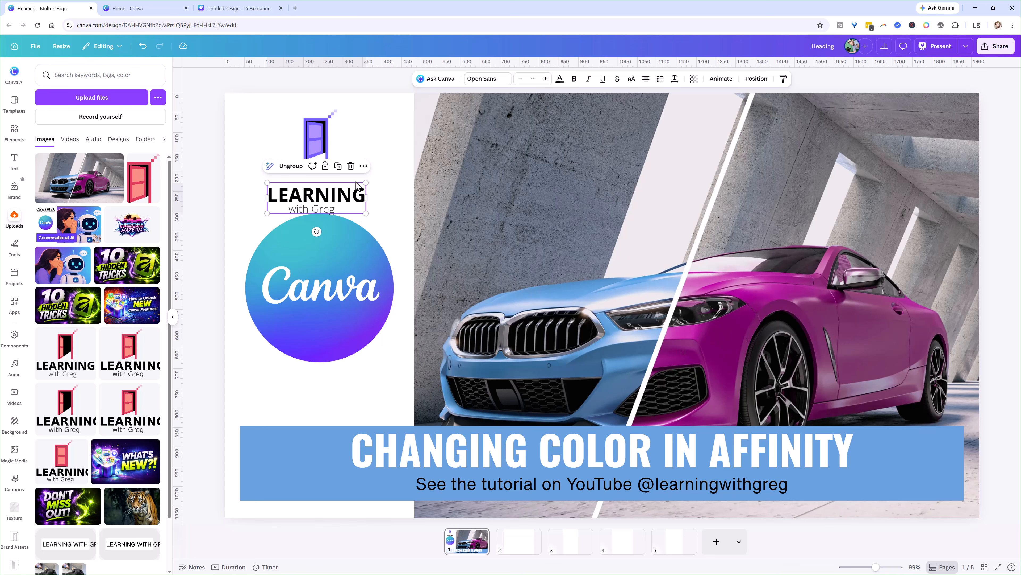
click(289, 172)
click(372, 190)
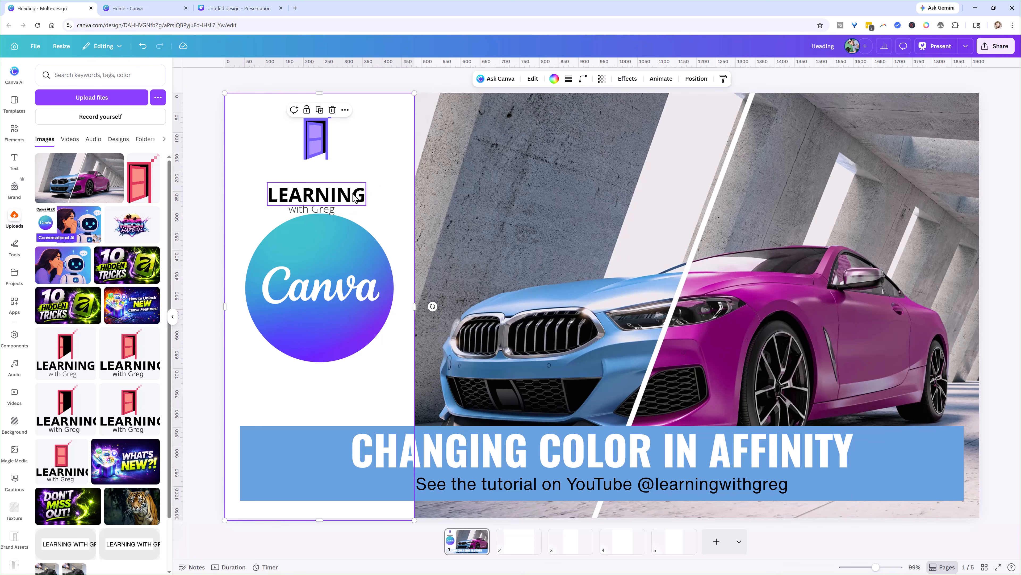
drag(354, 197, 357, 179)
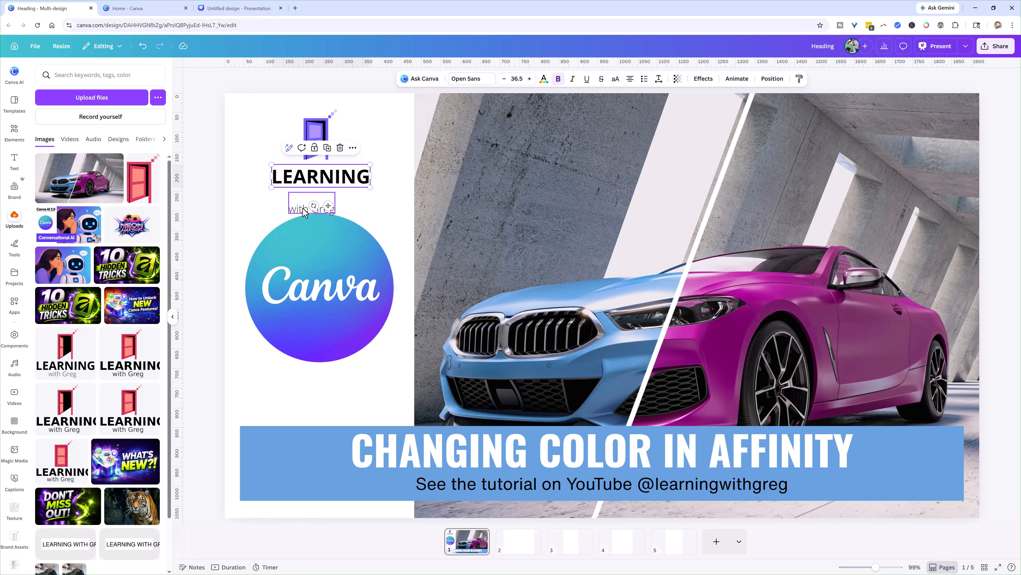
drag(303, 212, 282, 210)
click(304, 147)
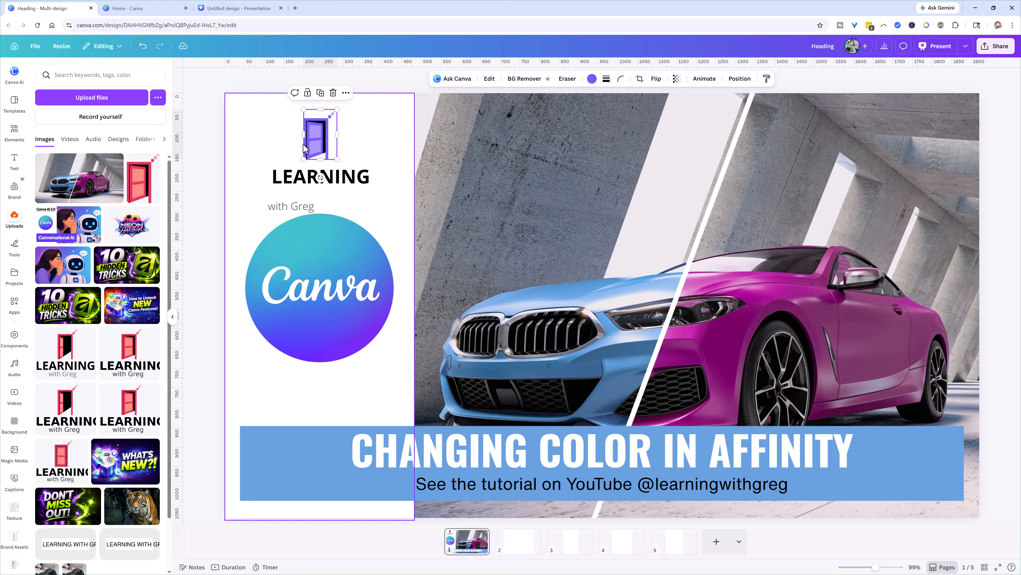
Undo the text moves and ungrouping of the door logo.
key(ctrl+z)
key(ctrl+z)
key(ctrl+z)
key(ctrl+z)
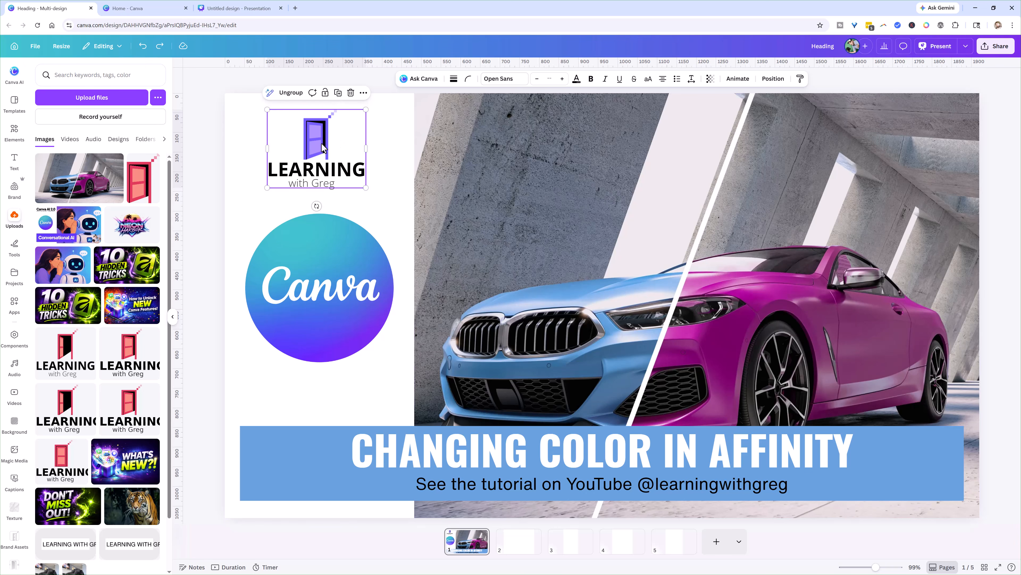
Start creating a component from the grouped door logo and name it "logo 1".
click(364, 92)
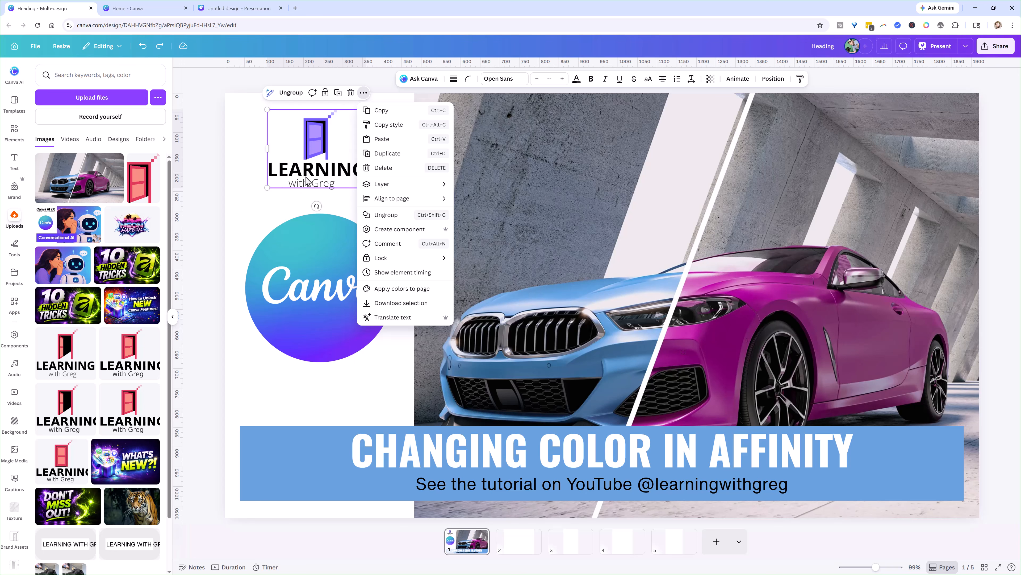
click(398, 232)
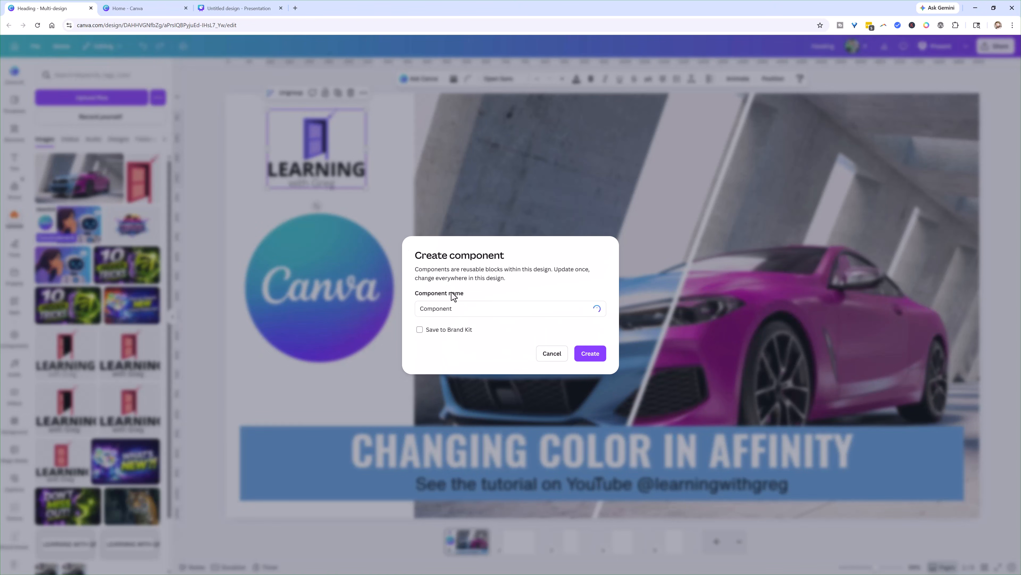
click(468, 313)
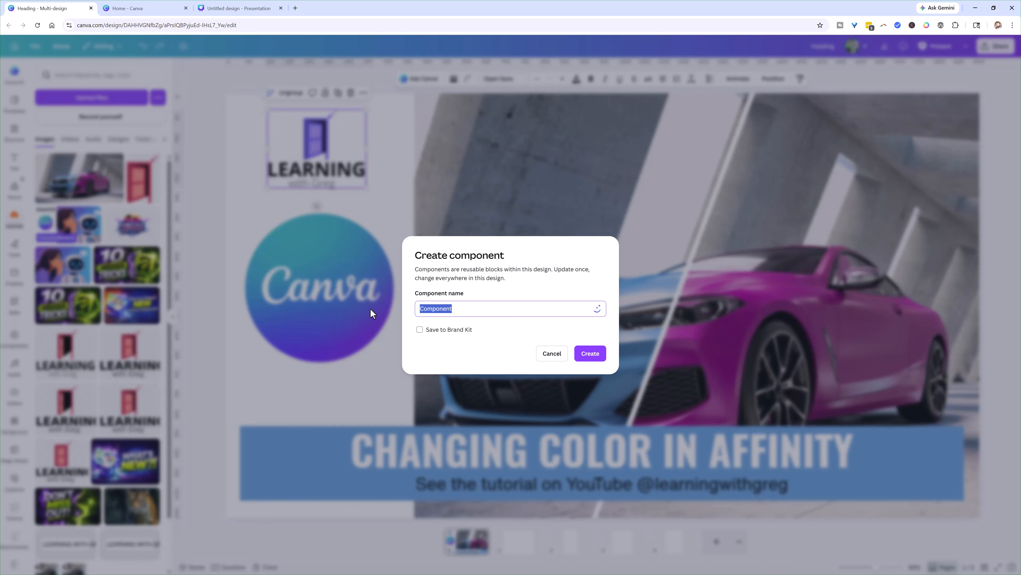
text(g)
key(BackSpace)
key(BackSpace)
key(BackSpace)
key(BackSpace)
key(BackSpace)
key(BackSpace)
key(BackSpace)
key(BackSpace)
key(BackSpace)
key(BackSpace)
key(BackSpace)
key(BackSpace)
key(BackSpace)
key(BackSpace)
key(BackSpace)
text(logo)
Save the new component to the Brand Kit under the Social Media Marketing System category and create it.
click(419, 329)
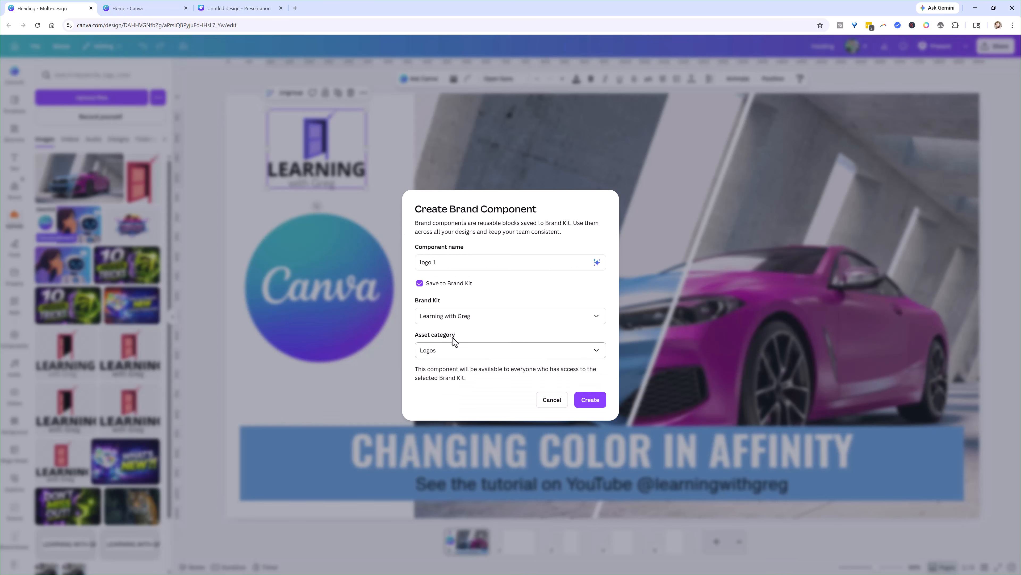
click(513, 356)
scroll(467, 449, down, 1)
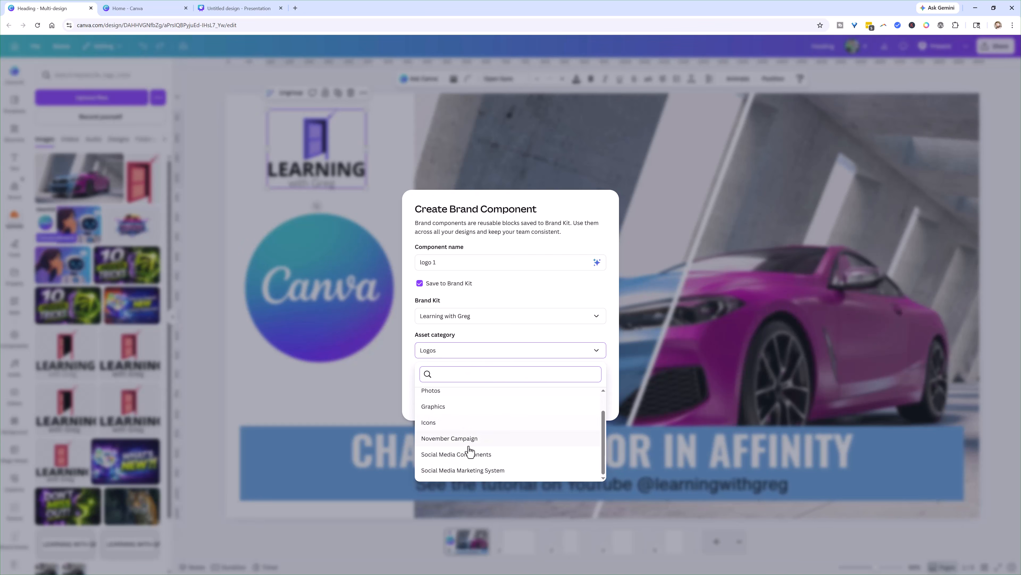
click(480, 471)
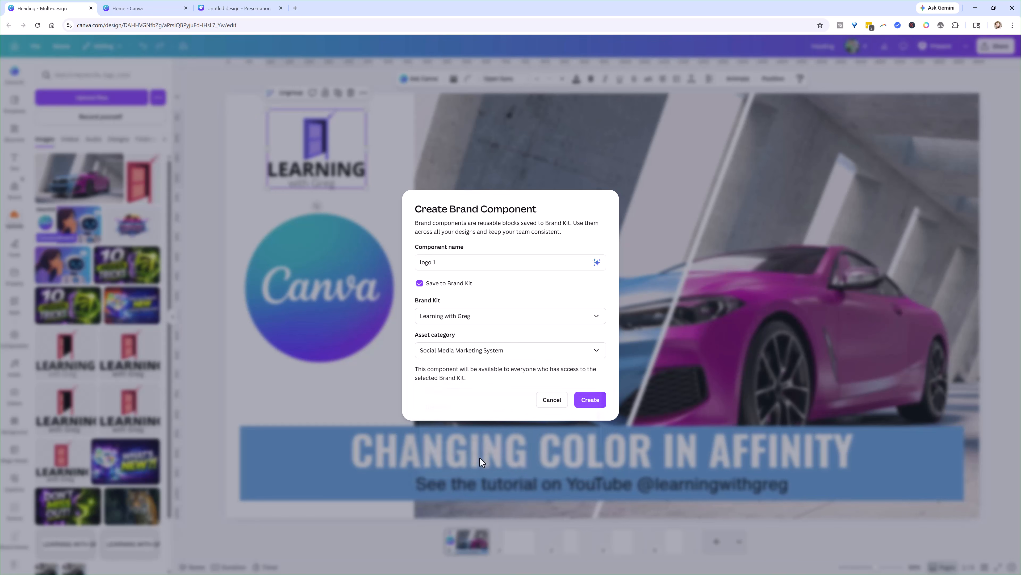
click(590, 399)
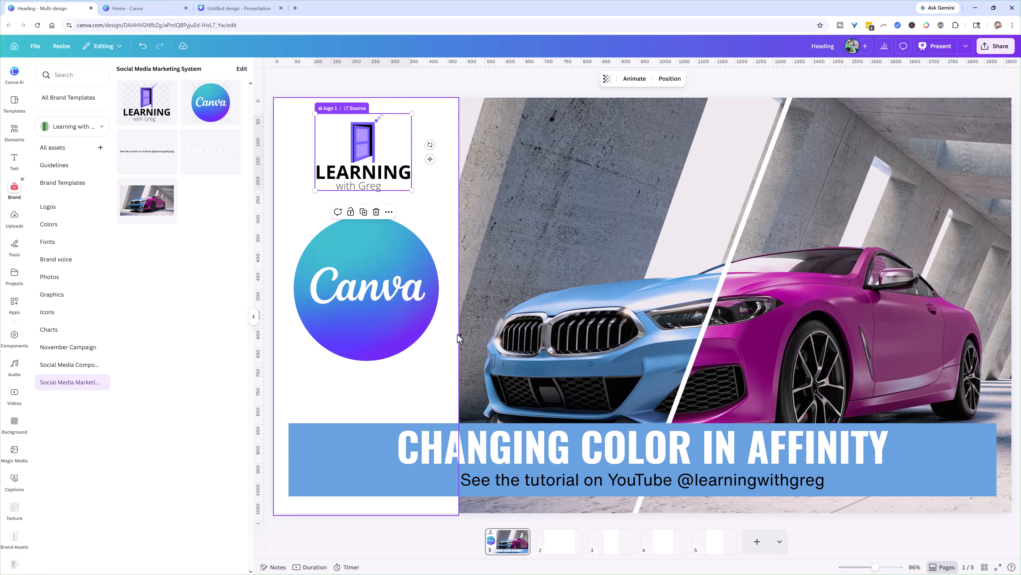
Place the car photo component from the Social Media Marketing System assets on blank page 2.
click(559, 541)
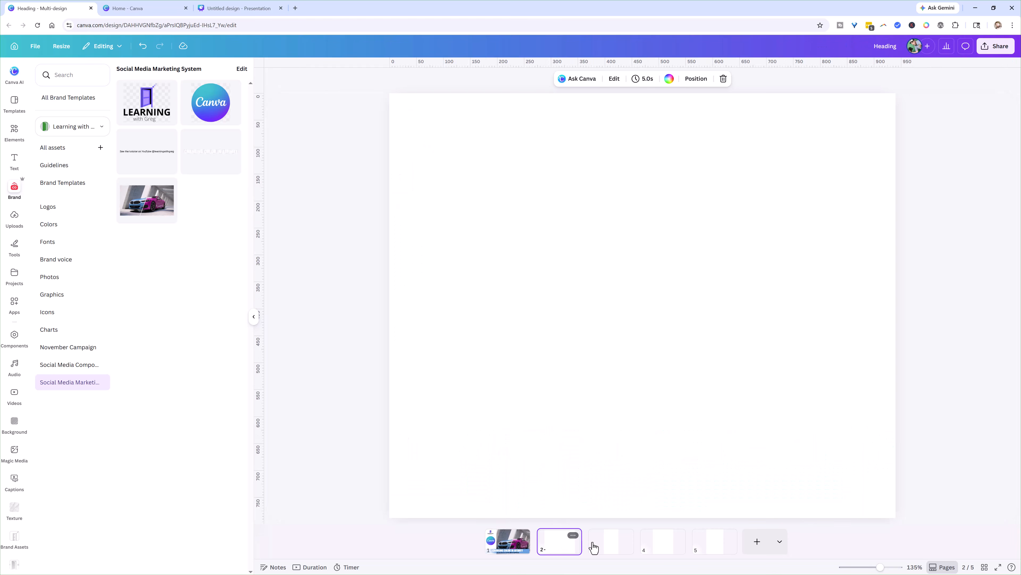
click(610, 543)
click(661, 547)
click(706, 550)
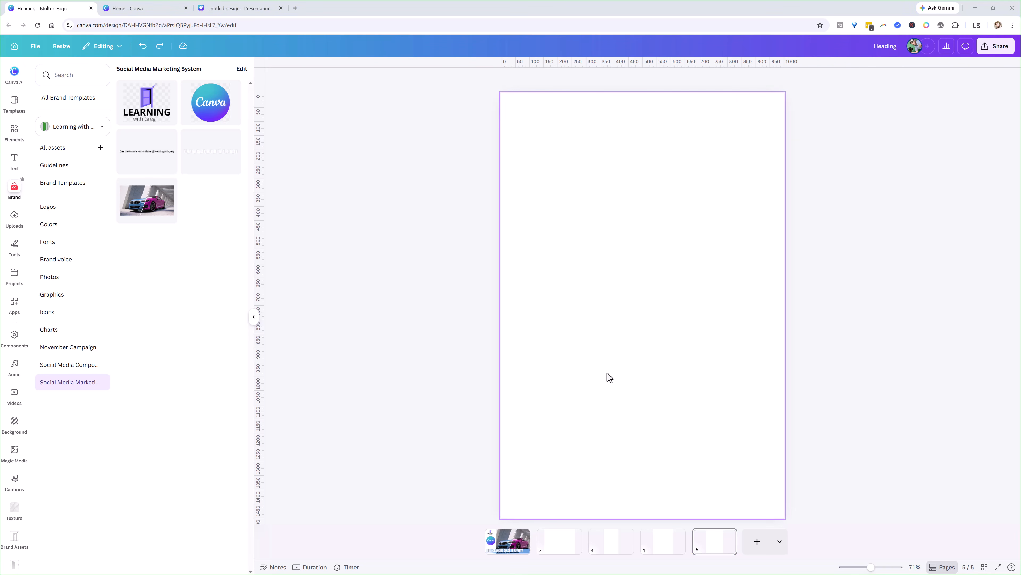
click(508, 541)
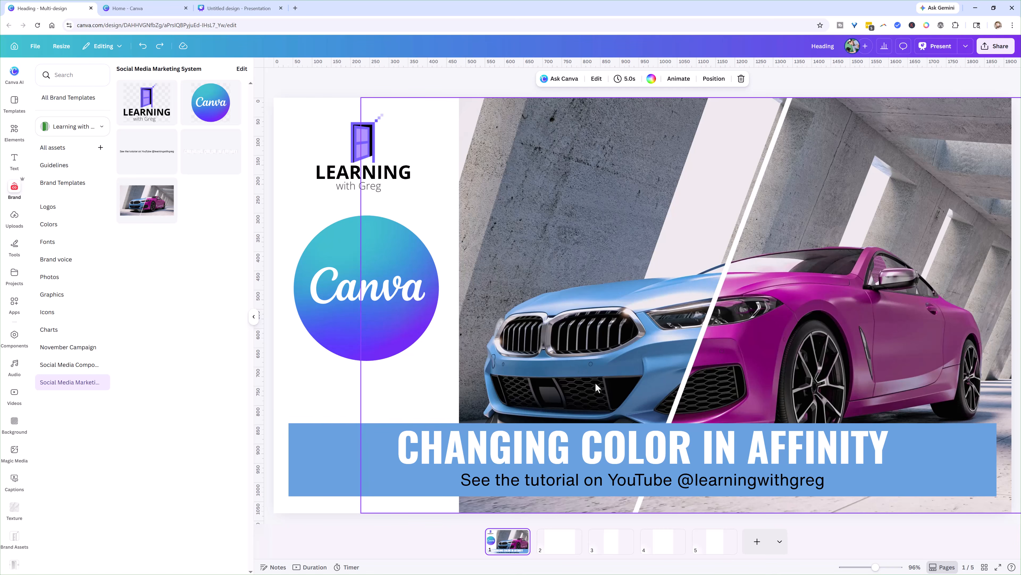
click(564, 541)
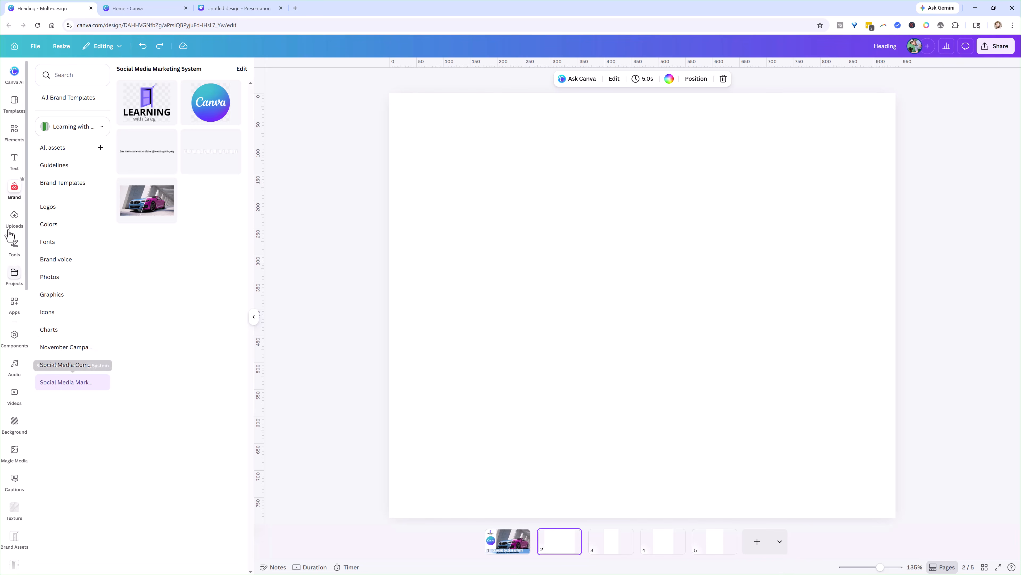
click(146, 214)
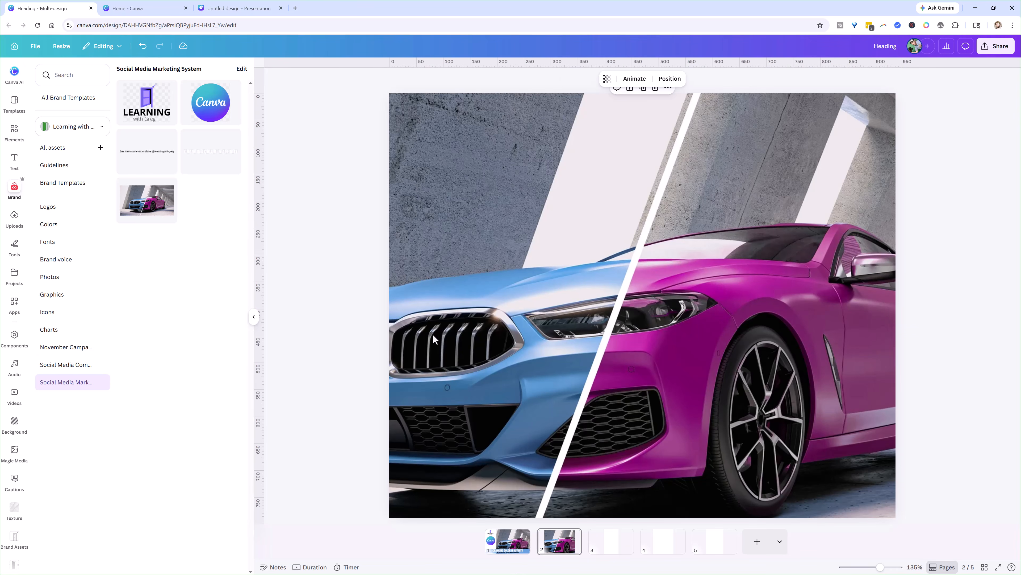
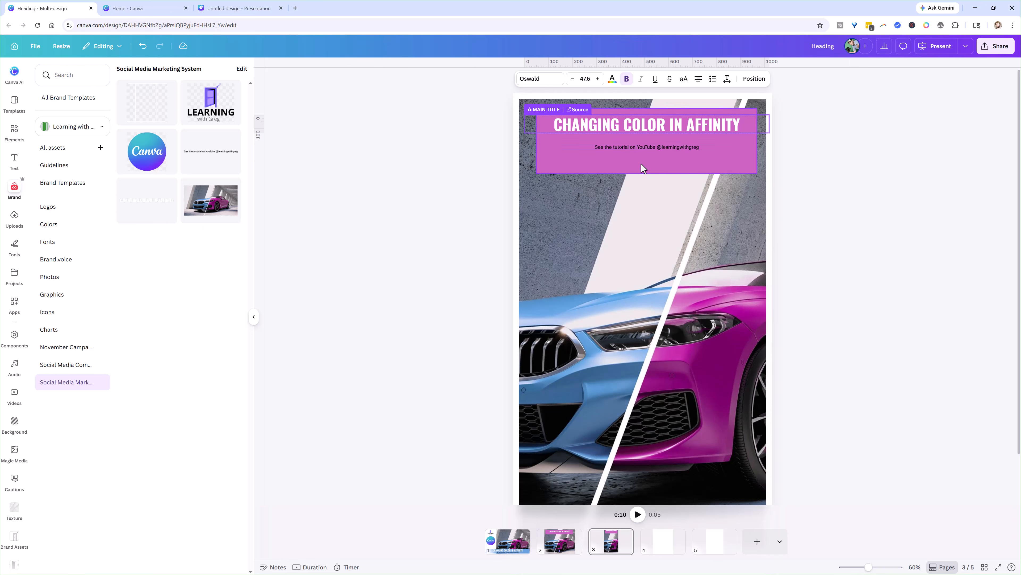
Break the main title on page 3 into two lines, with "IN AFFINITY" on the second line.
click(627, 151)
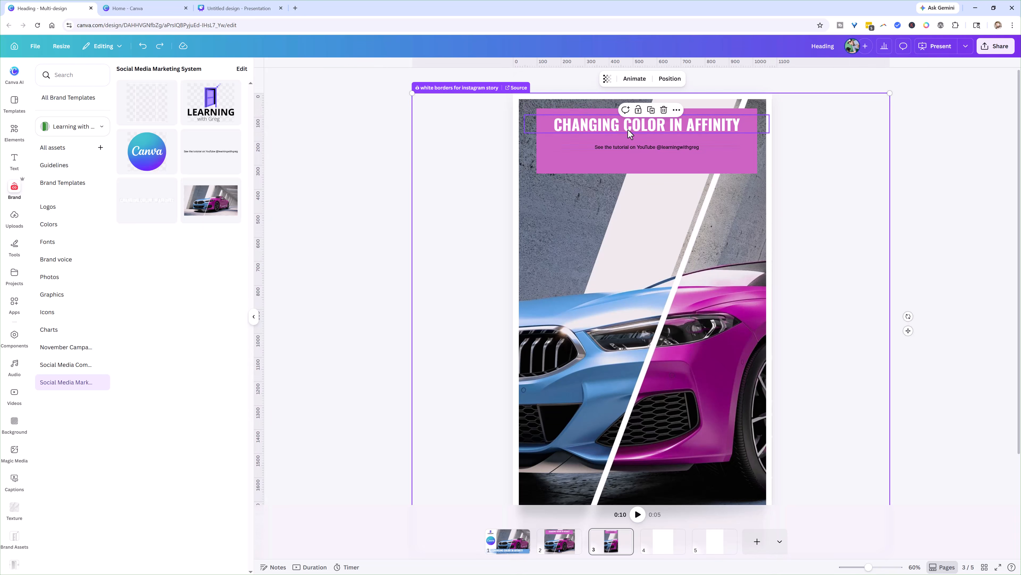
double_click(630, 126)
click(642, 124)
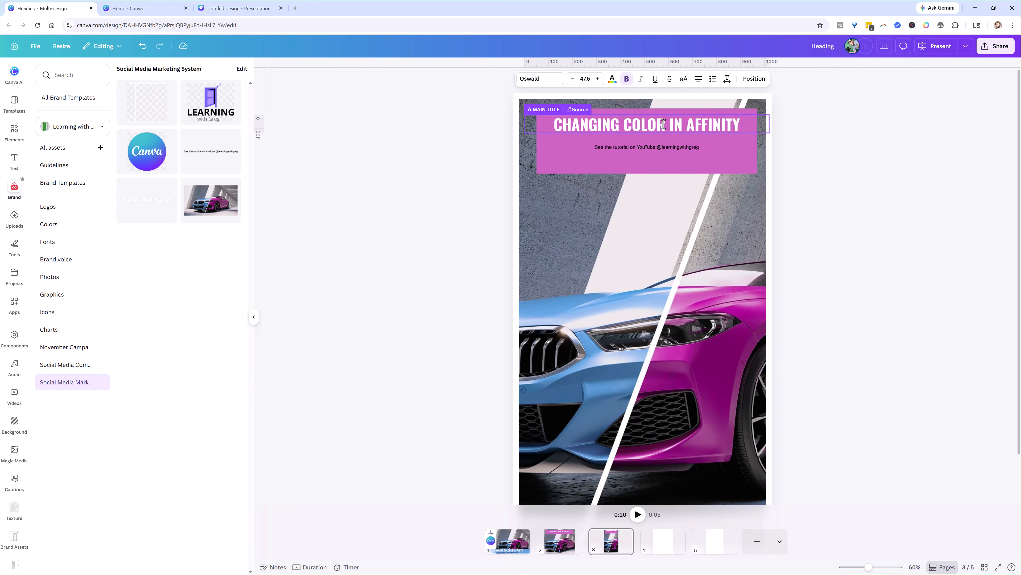
click(667, 125)
key(Return)
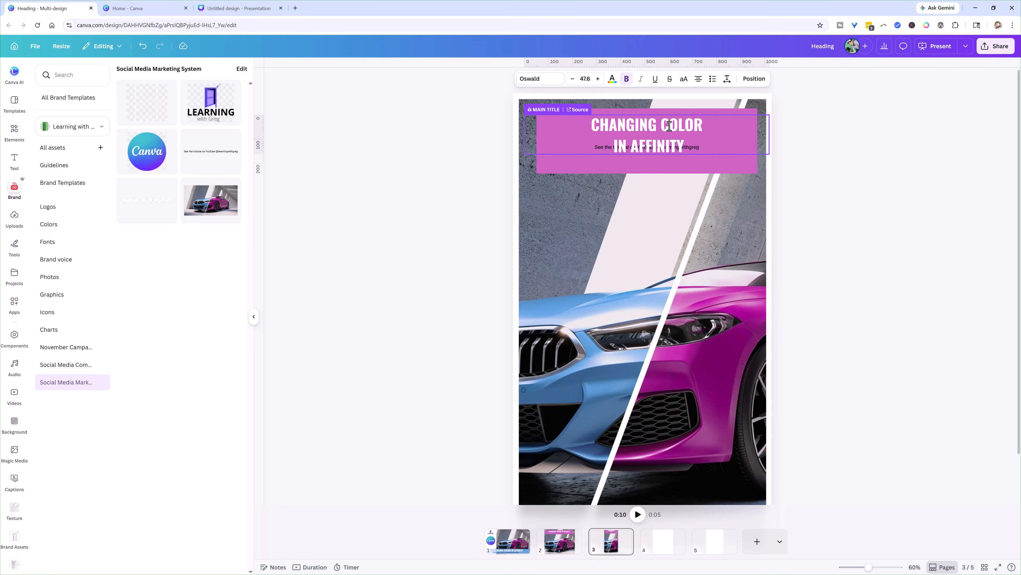
click(785, 217)
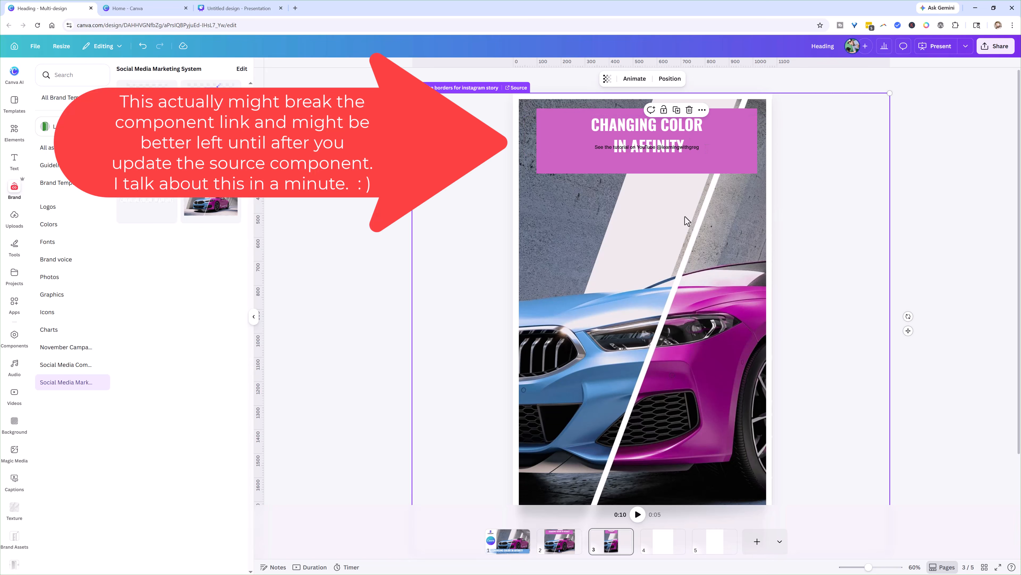
Tighten the line spacing of the two-line title on page 3.
click(664, 149)
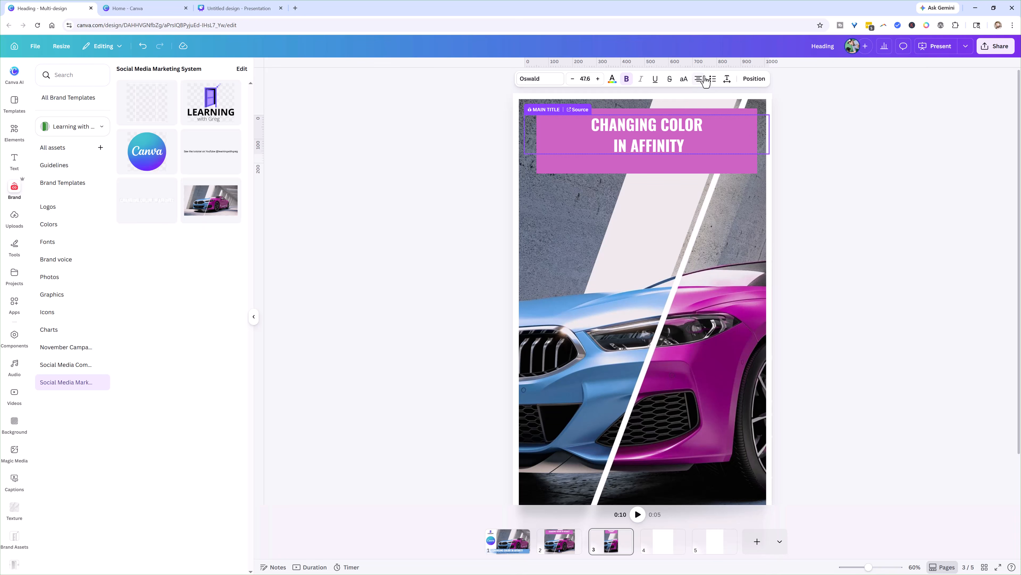
click(727, 79)
drag(711, 141, 705, 139)
click(825, 182)
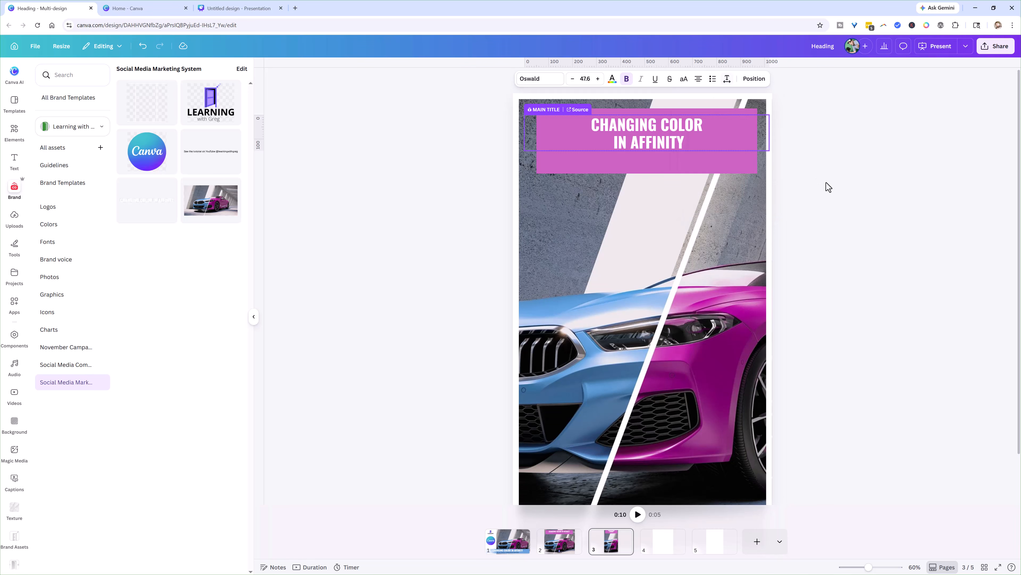
click(687, 157)
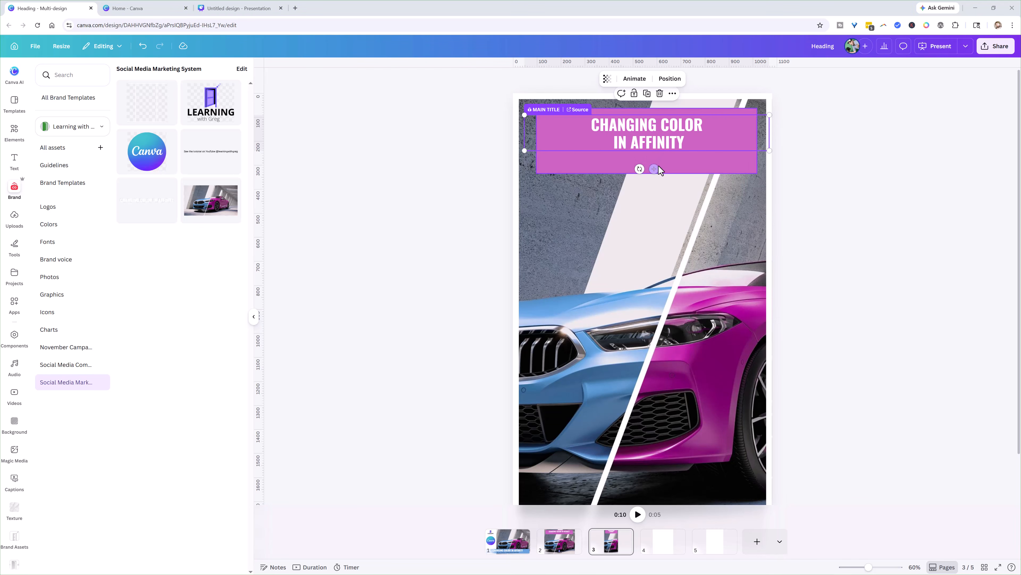
click(667, 149)
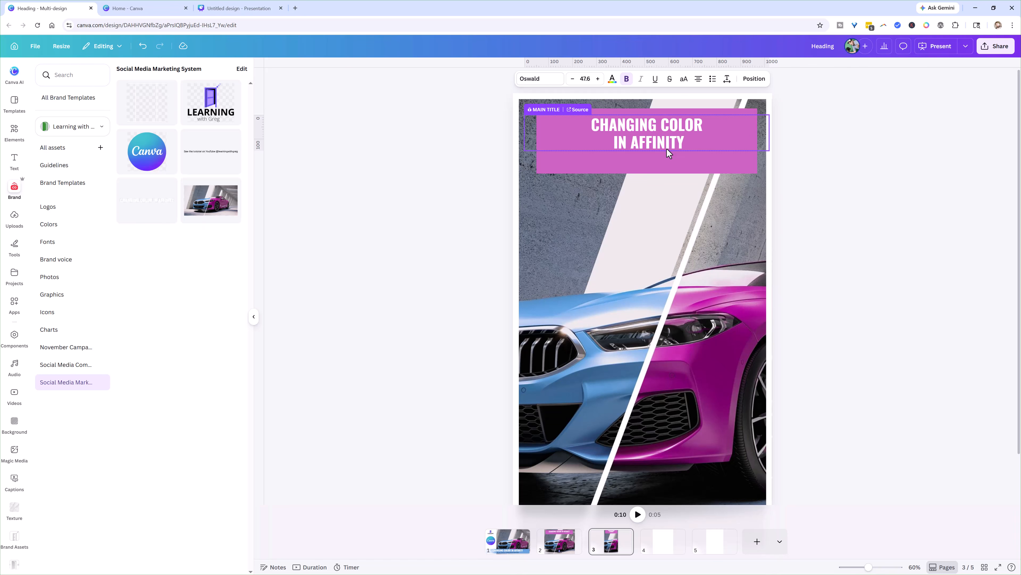
click(812, 171)
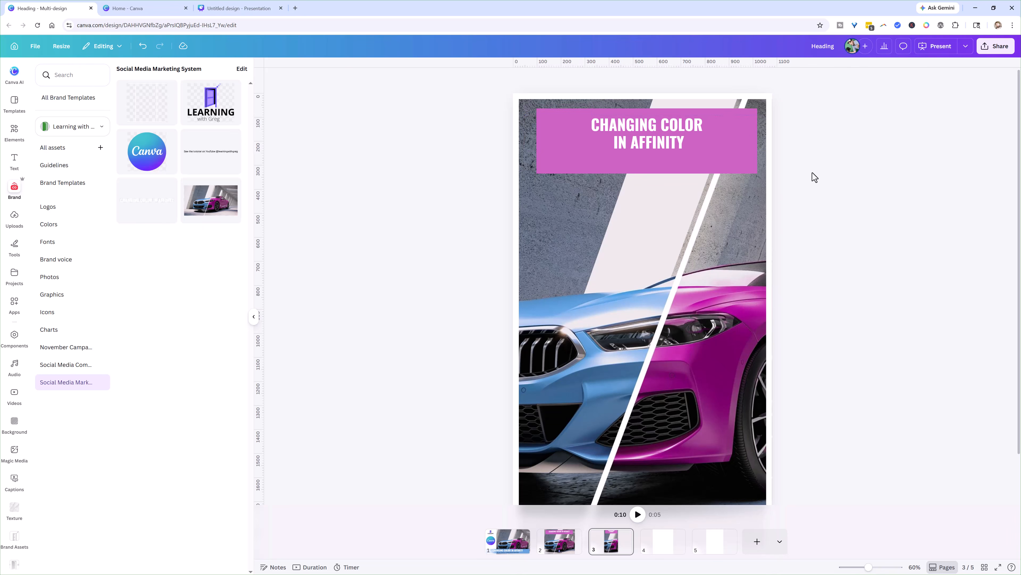
Recolor the whole two-line title on page 3 with the yellow document color.
click(666, 140)
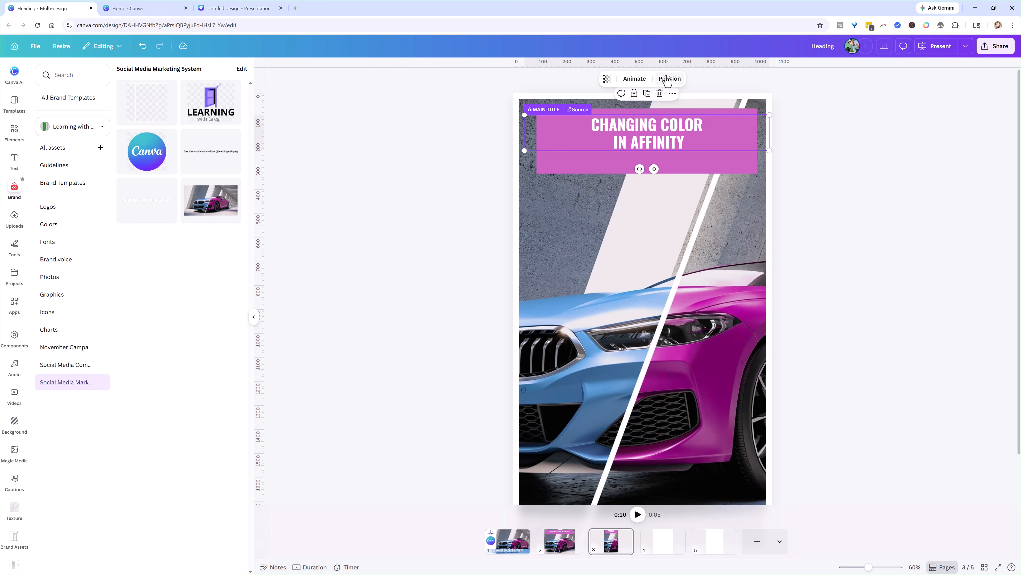
click(684, 140)
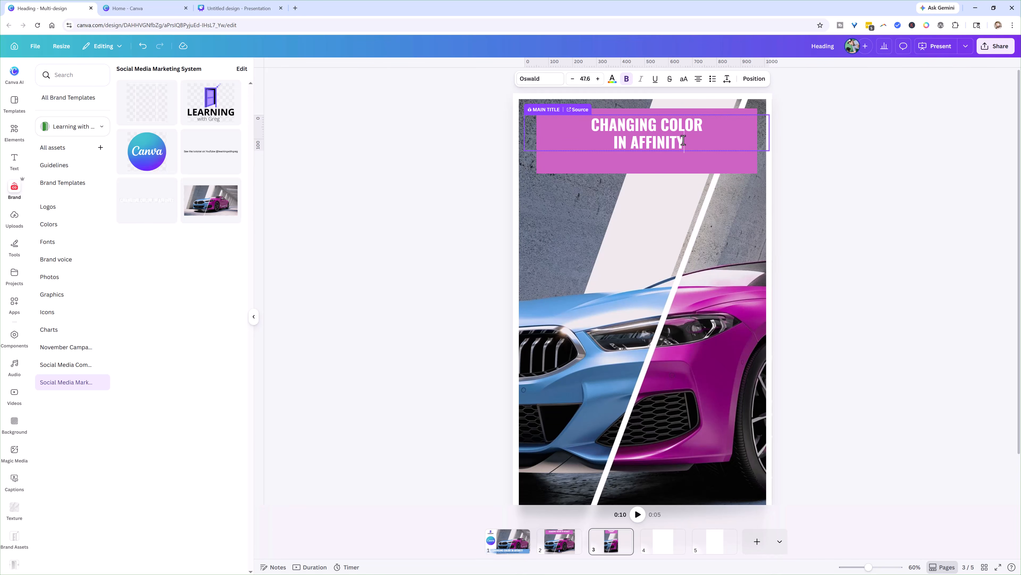
drag(692, 143, 576, 115)
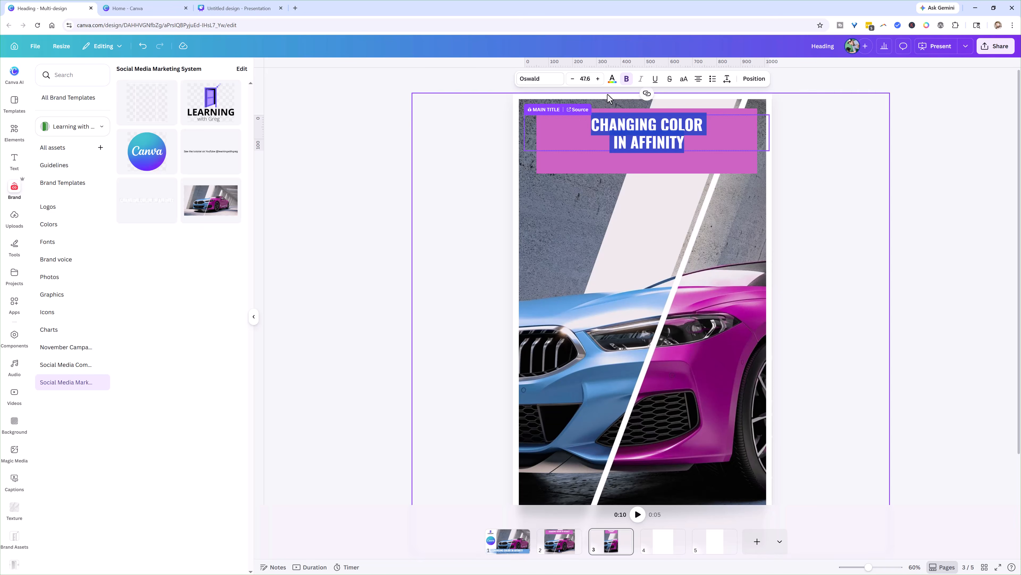
click(612, 79)
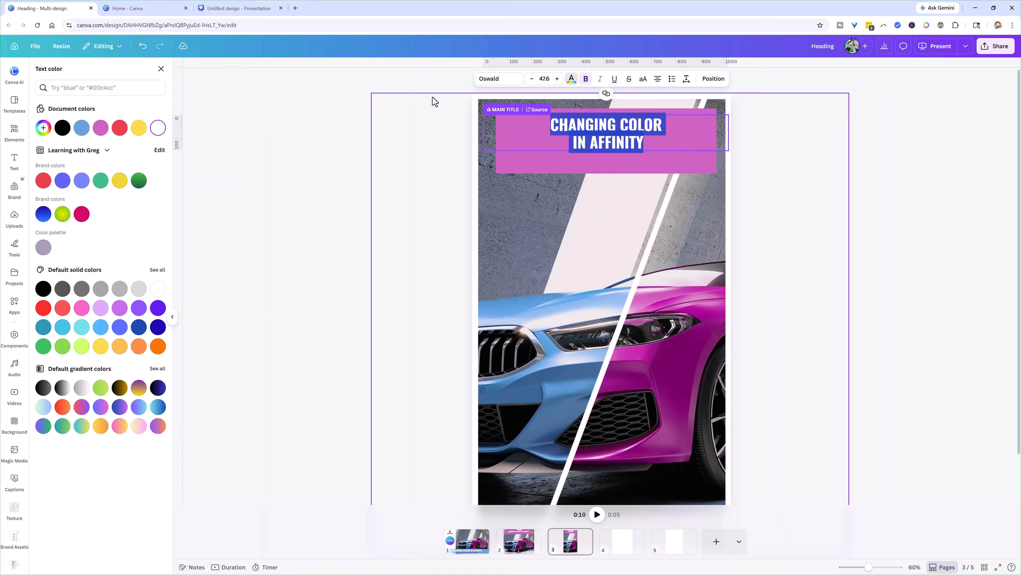
click(146, 128)
click(656, 172)
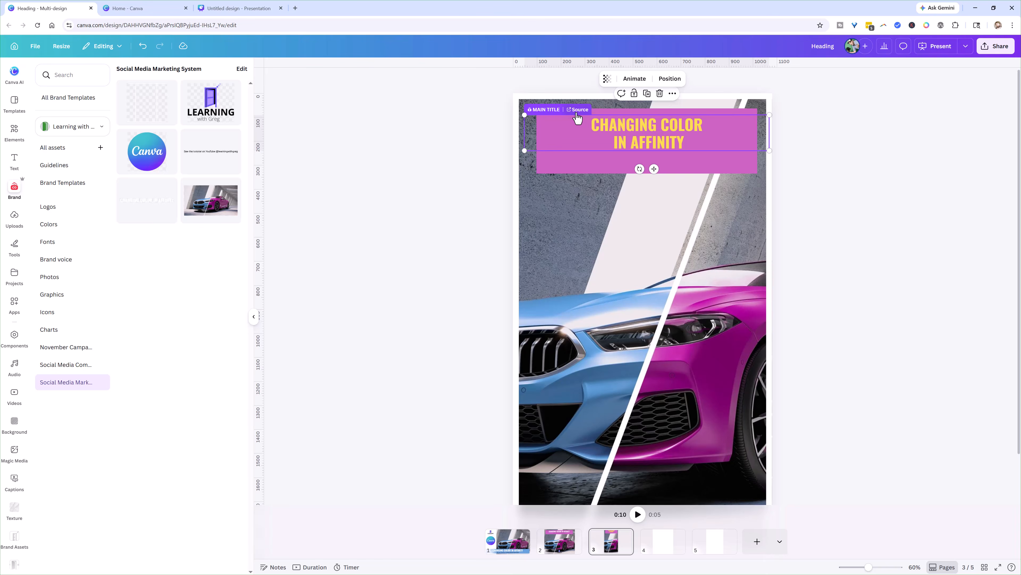
Open the source of the MAIN TITLE component, review its component controls, and return to the design.
click(577, 116)
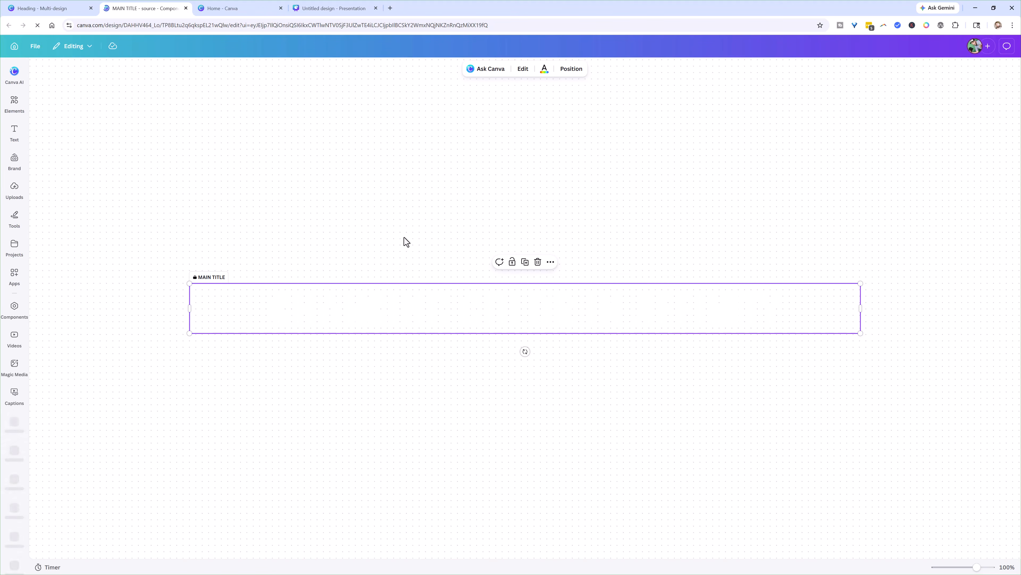
click(206, 279)
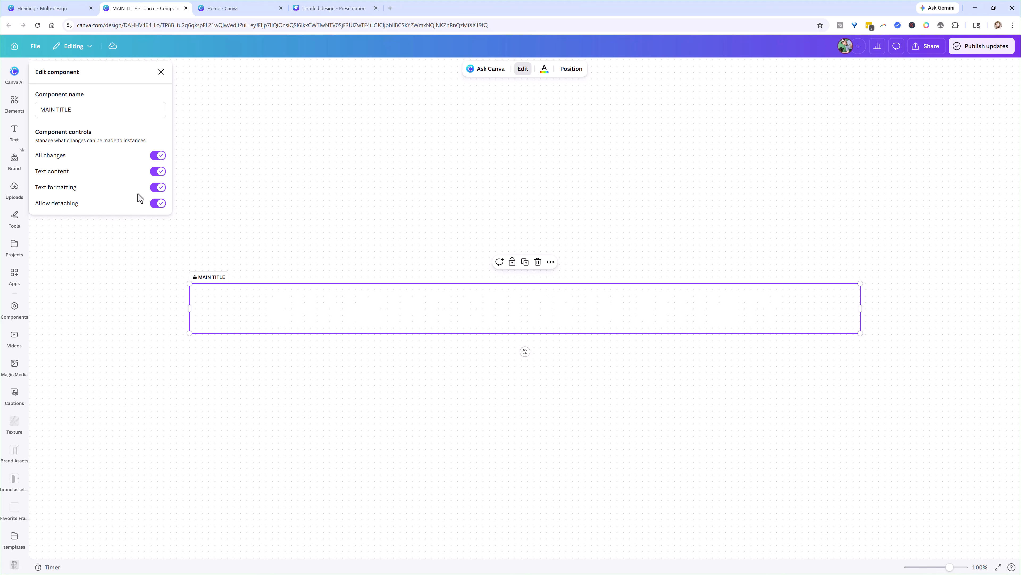
click(186, 8)
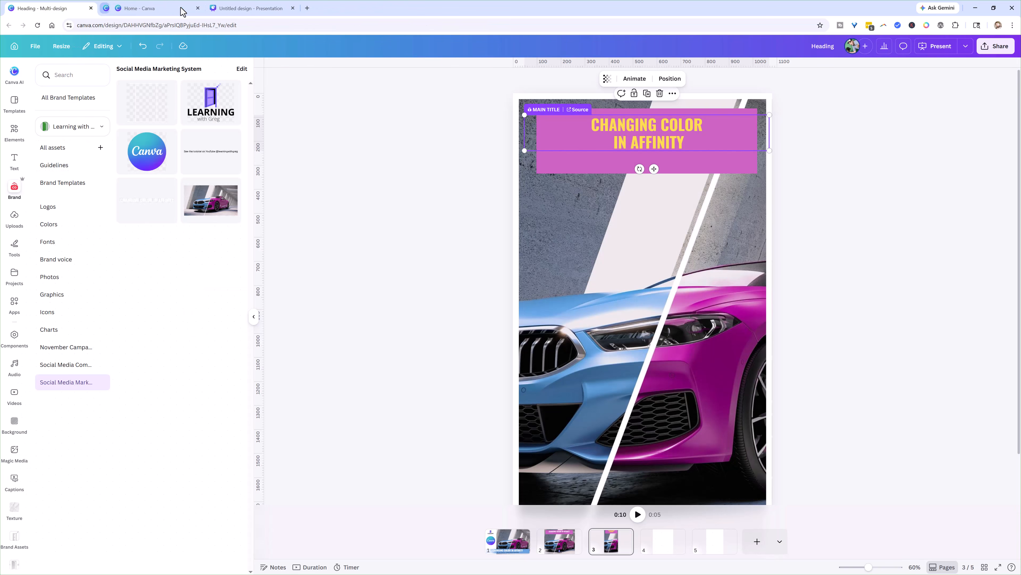
click(651, 144)
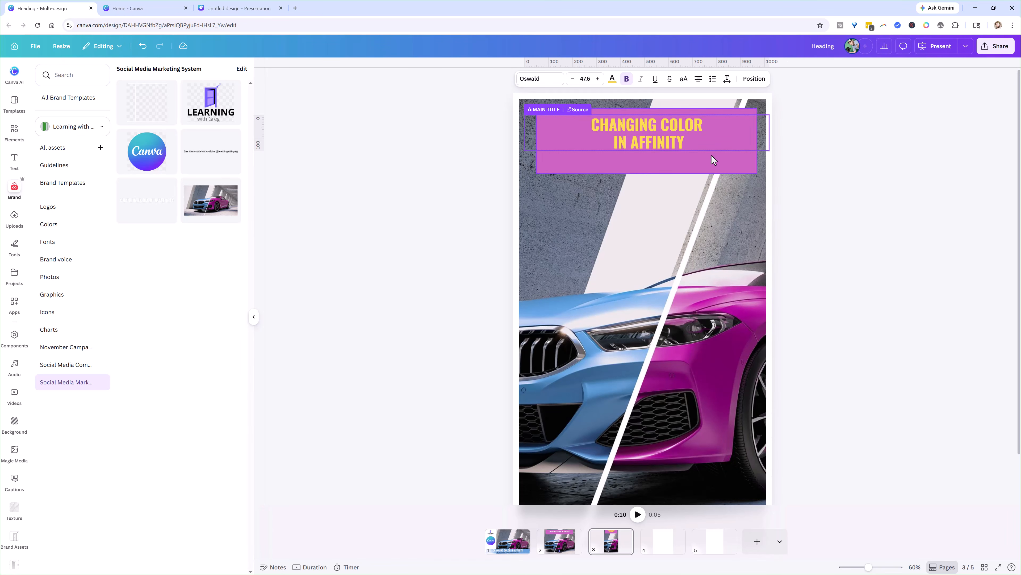
click(731, 158)
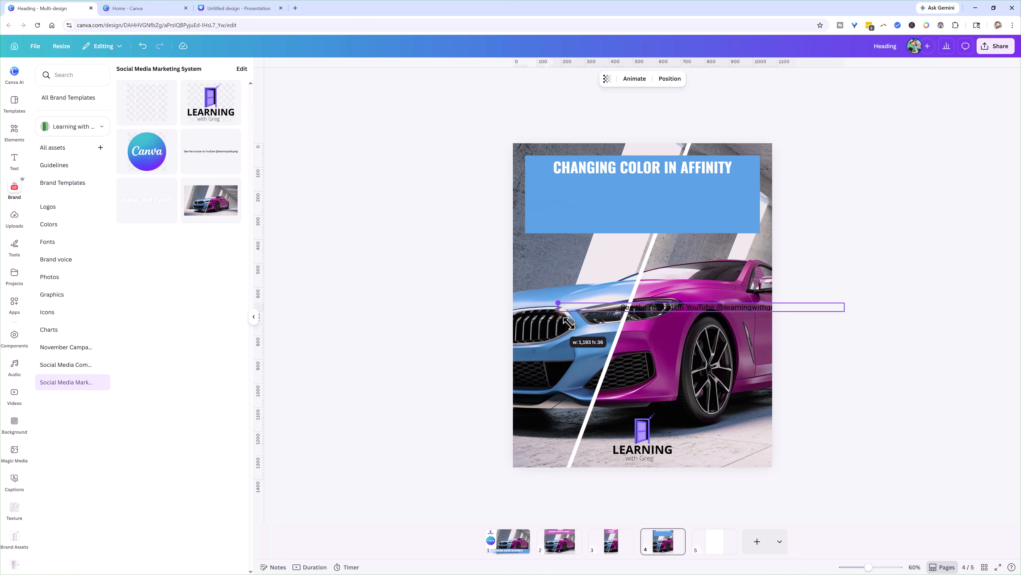
click(690, 220)
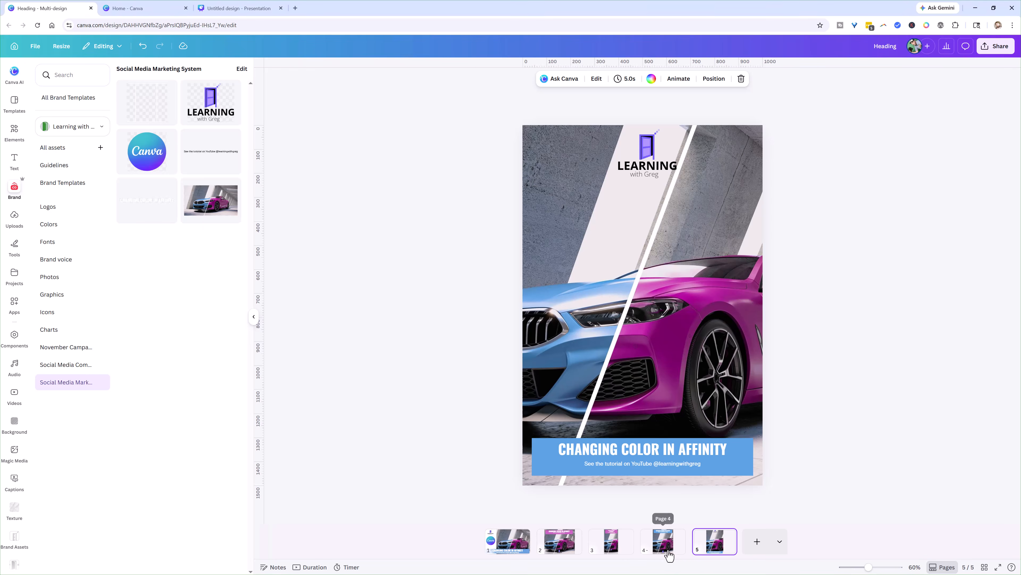
Review the layouts of pages 1 to 5, comparing the logo, car photo, title and subtitle on each.
click(652, 554)
click(609, 554)
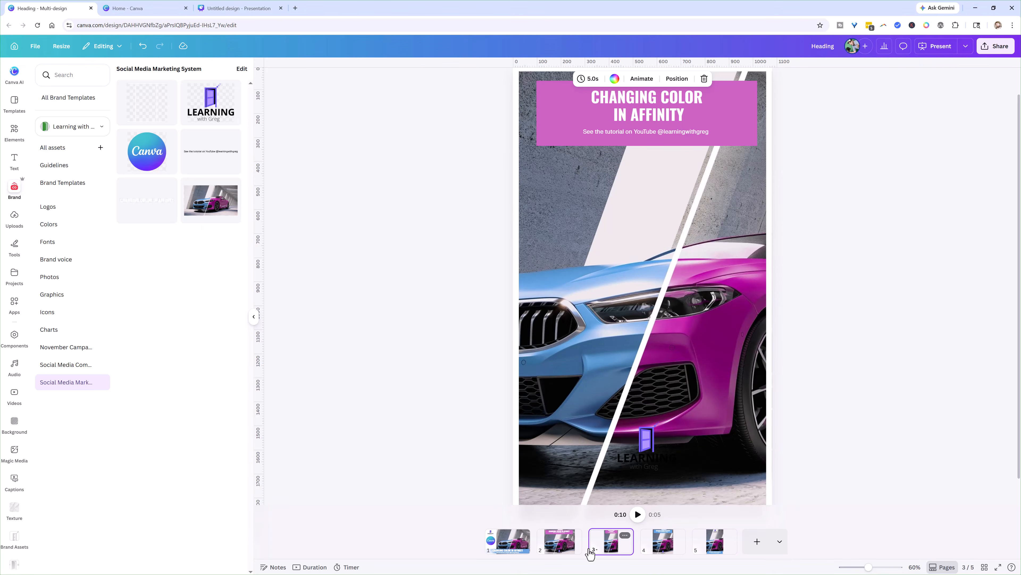
click(559, 551)
click(512, 548)
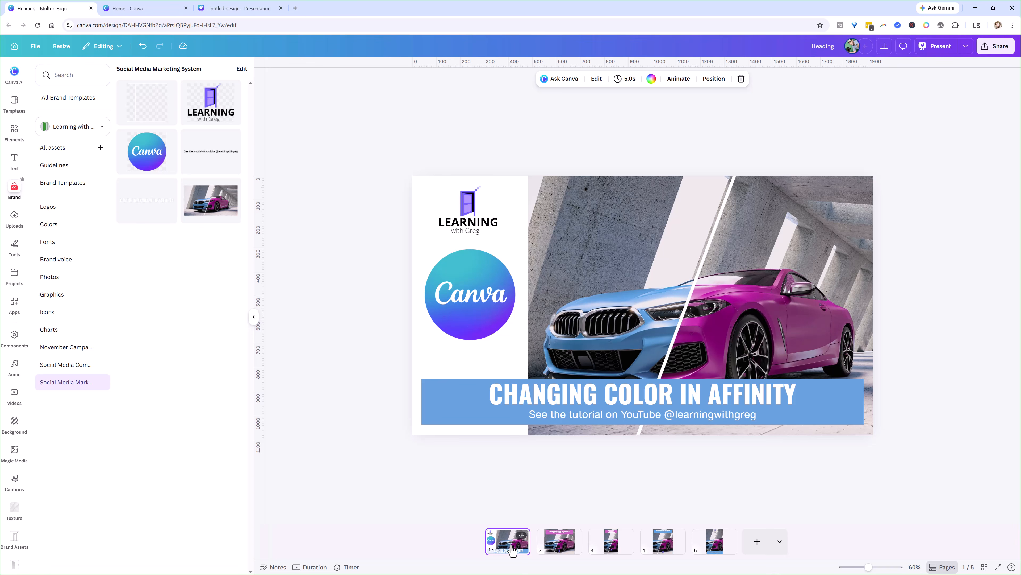
click(559, 550)
click(611, 548)
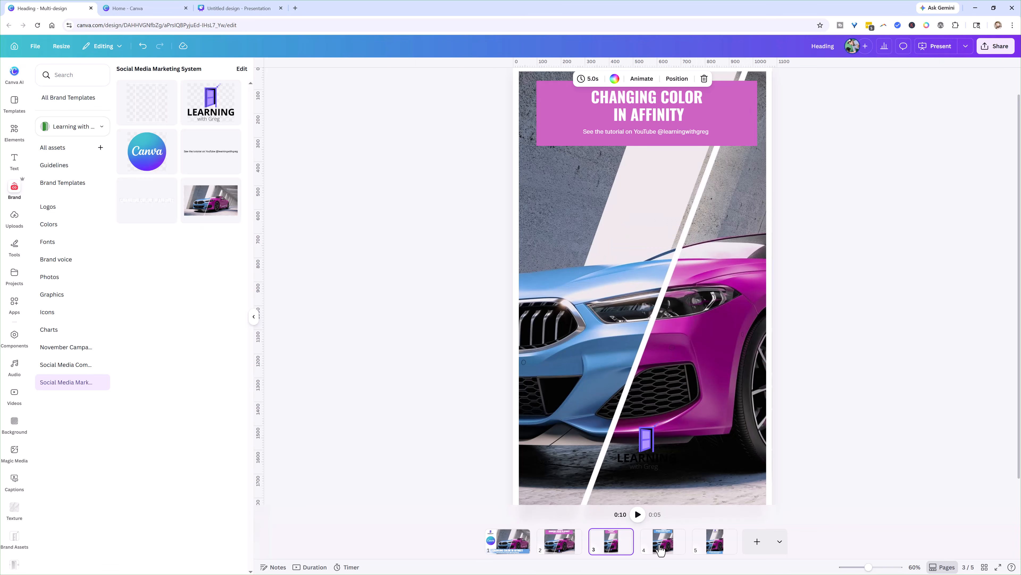
click(668, 550)
click(717, 548)
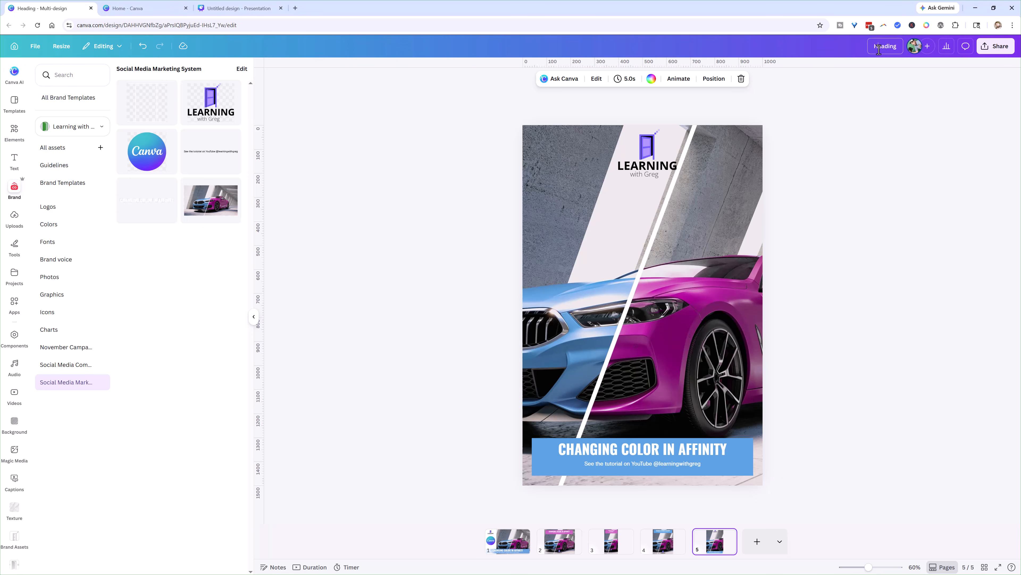
Rename the design as "Social Media Marketing Template".
text(Social Media Marketing Template)
key(Return)
click(821, 100)
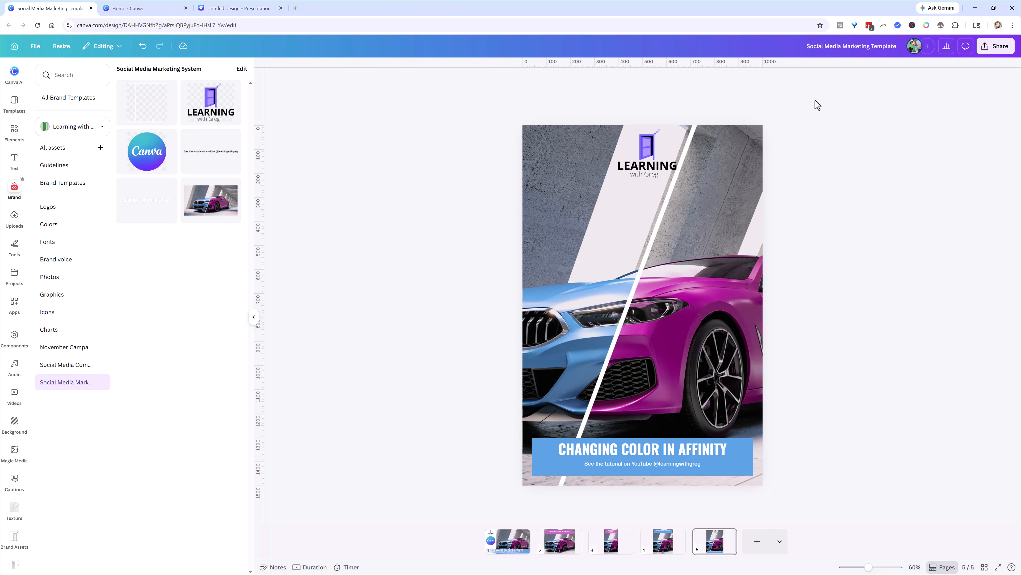
Start publishing the design as a Brand Template.
click(984, 48)
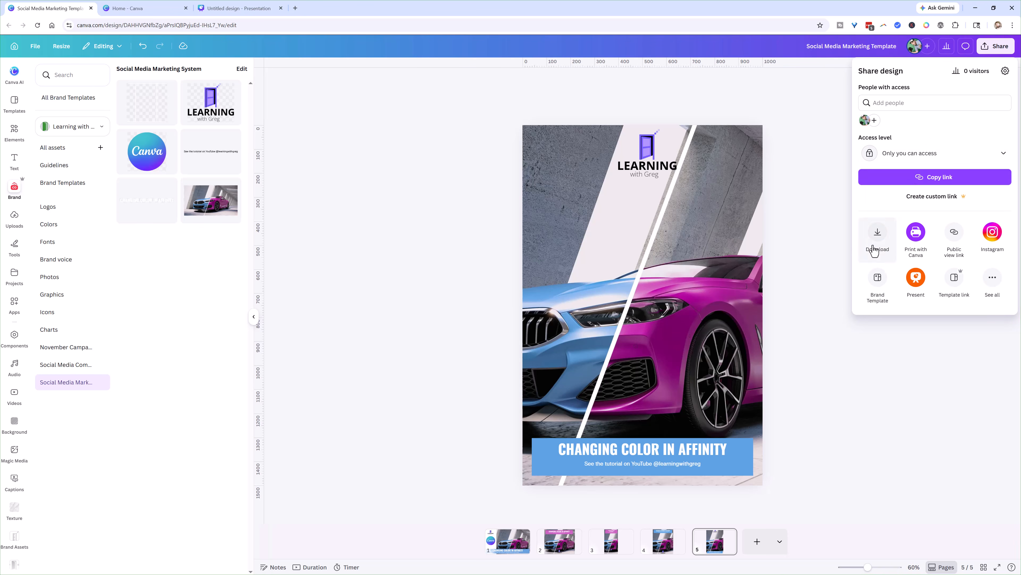
click(878, 288)
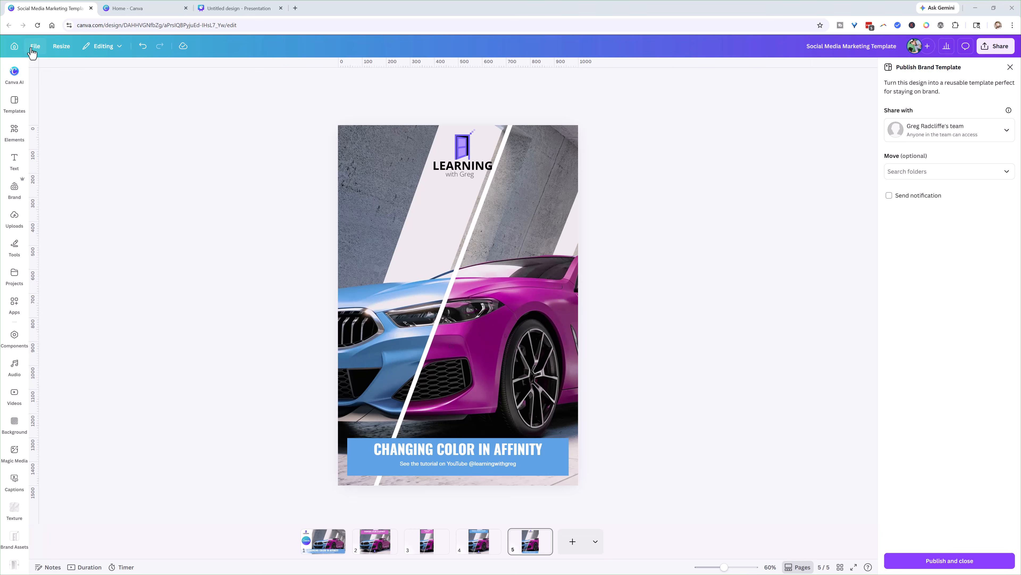
click(33, 47)
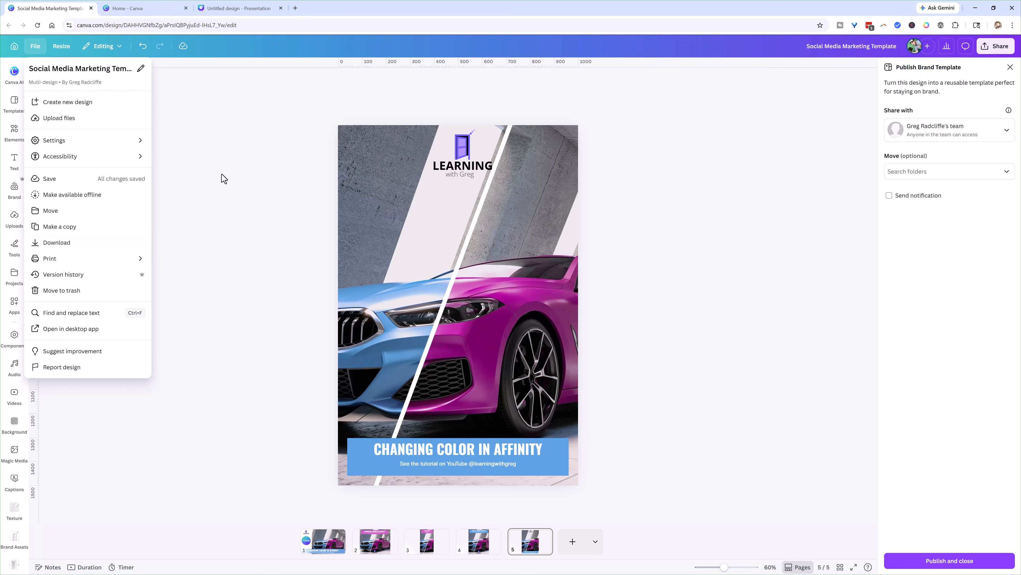
click(685, 137)
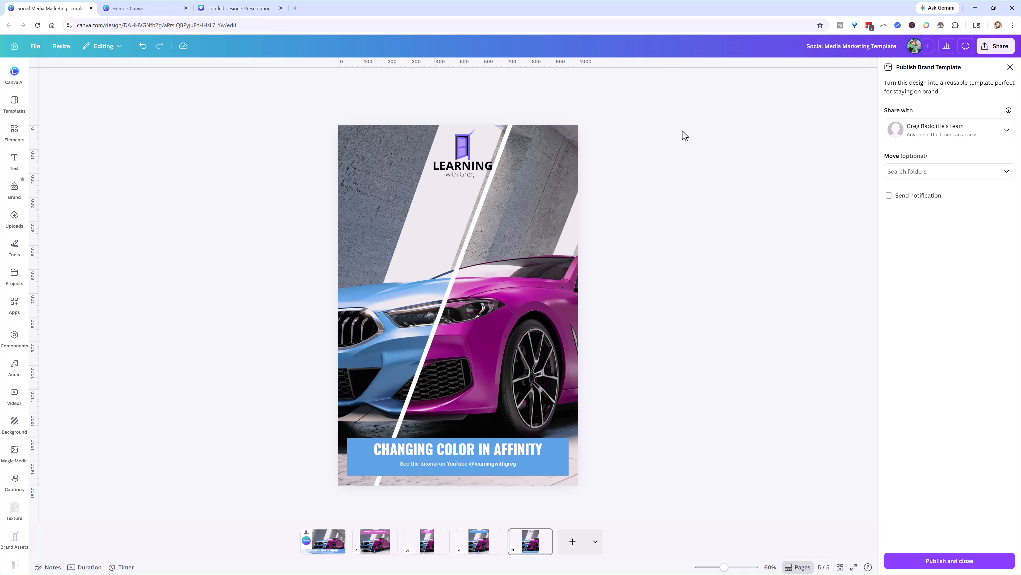
Choose the "templates" folder as the Brand Template's destination and publish it.
click(989, 177)
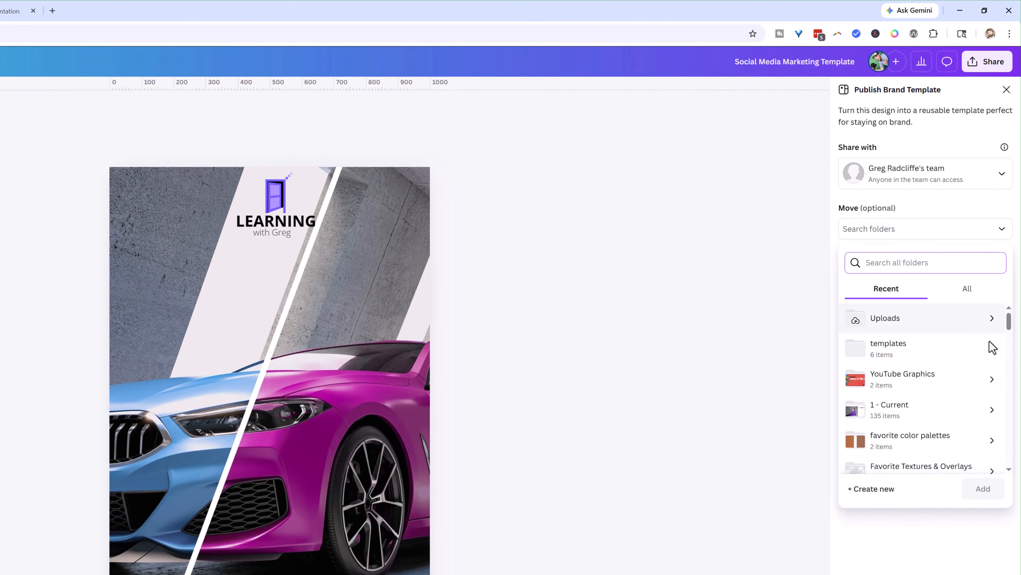
click(978, 358)
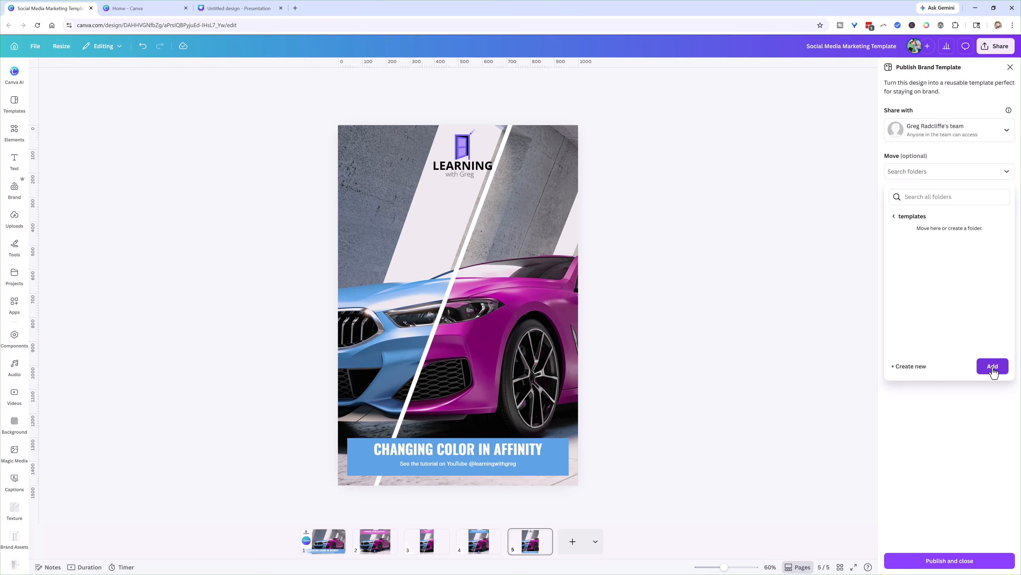
click(993, 367)
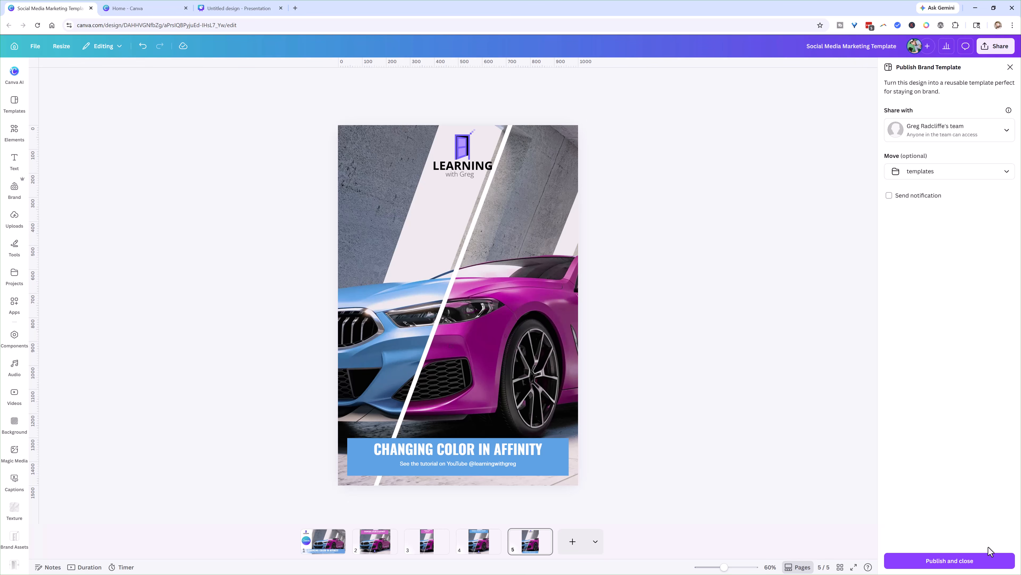
click(967, 560)
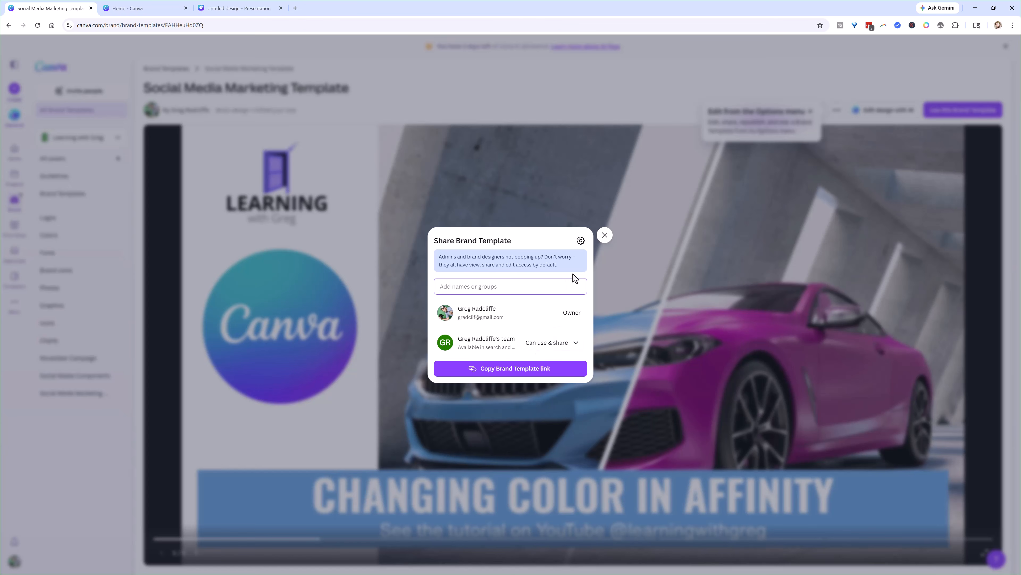
Dismiss the Brand Template sharing options and switch to the Canva home page.
click(605, 235)
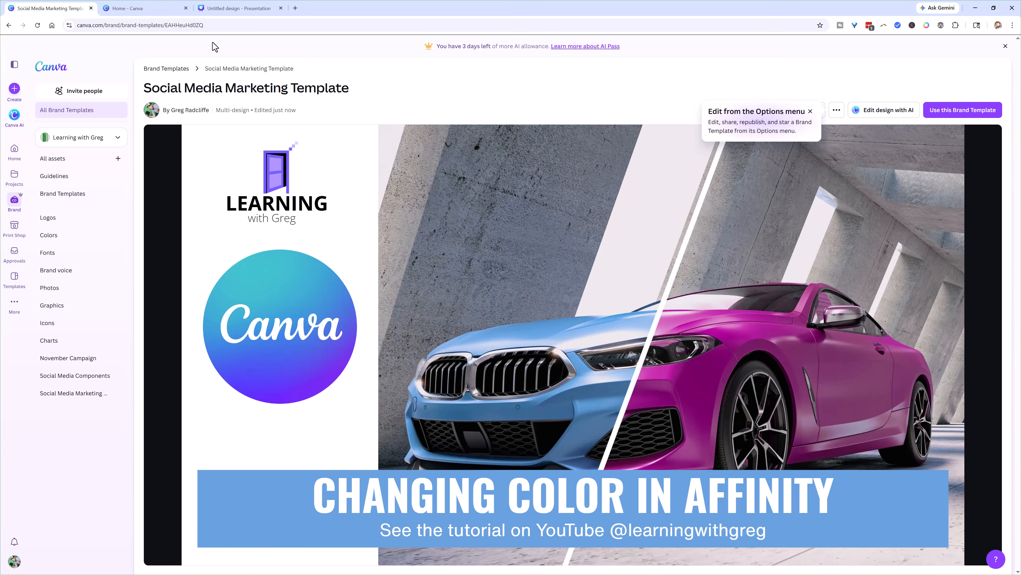
click(139, 9)
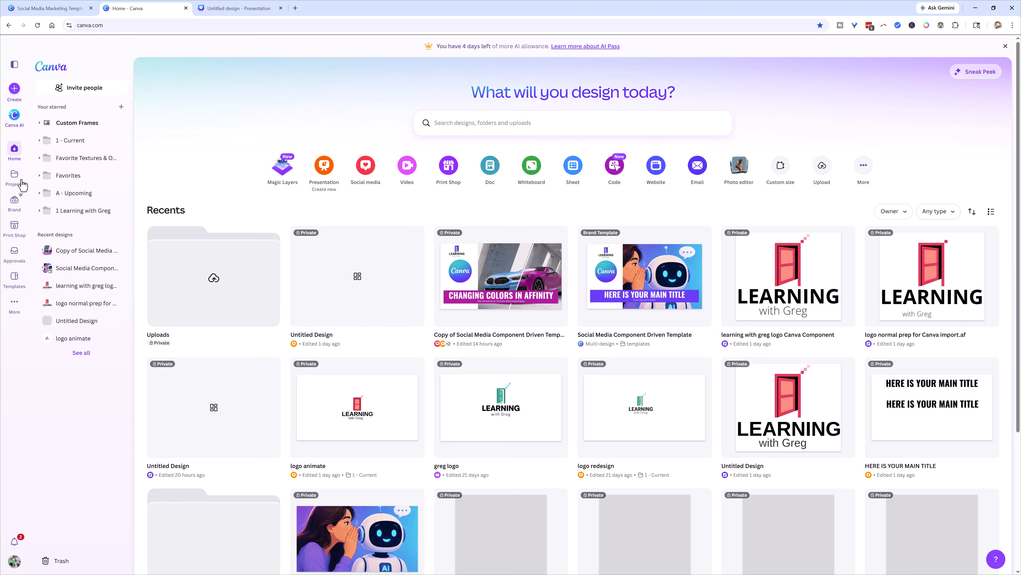
Open the Social Media Marketing Template from the templates folder in Projects and create a design from this Brand Template.
click(14, 176)
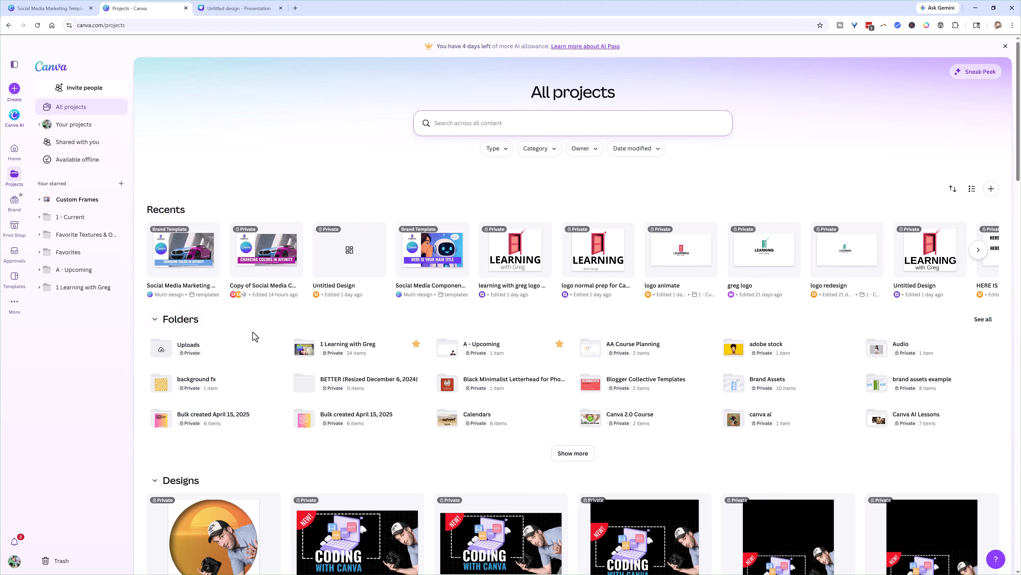
click(337, 346)
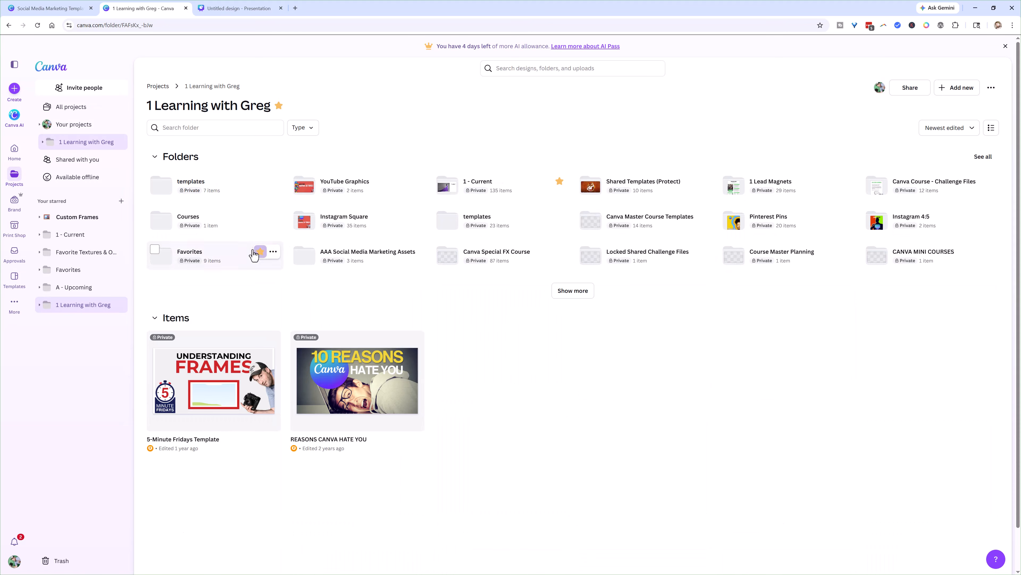
click(184, 186)
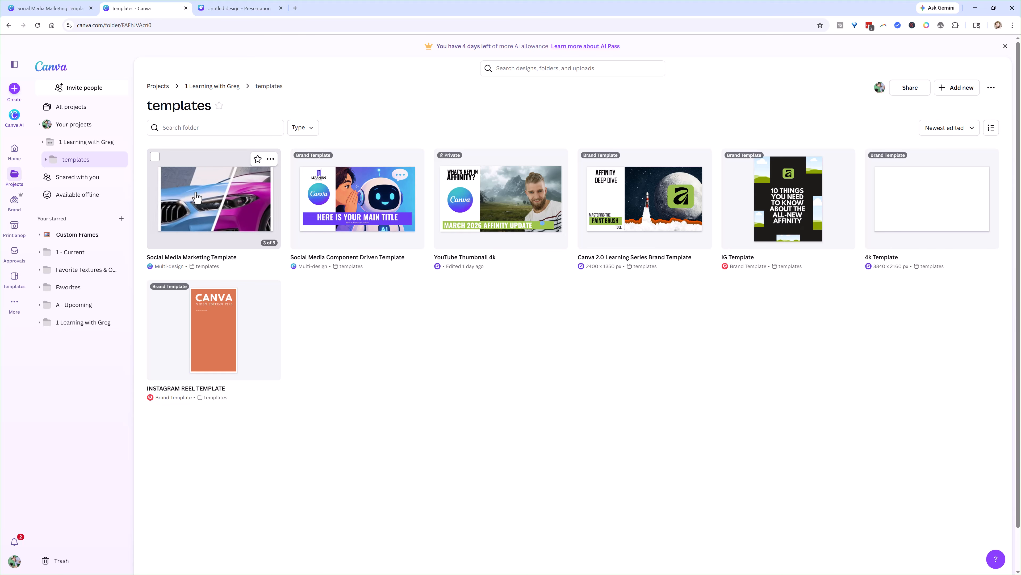
click(189, 197)
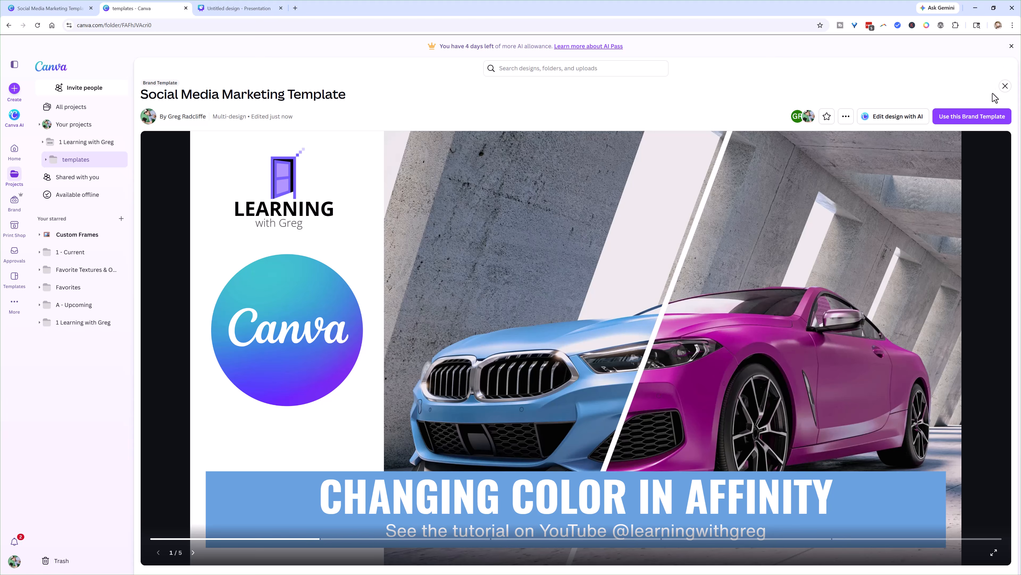
click(961, 124)
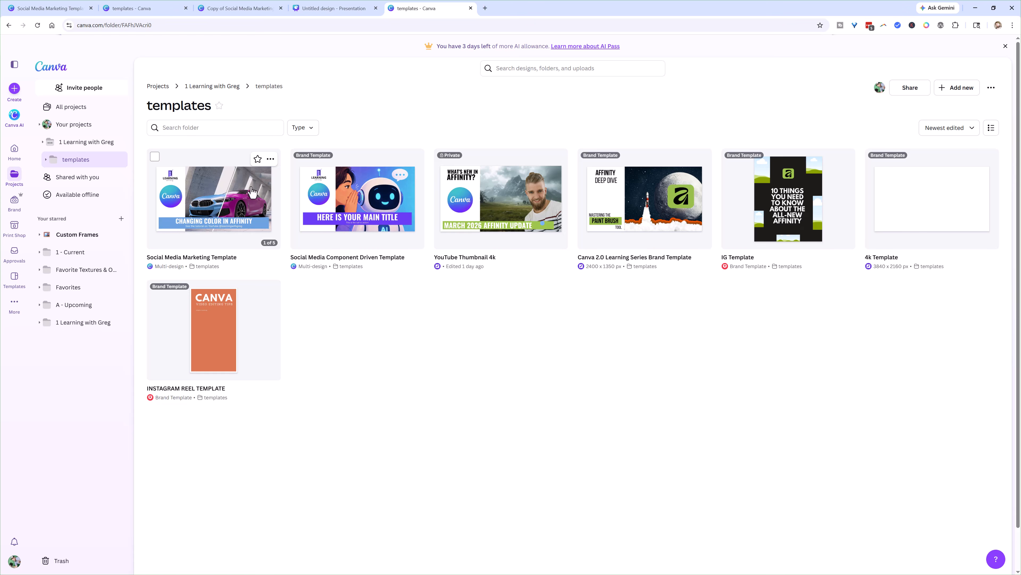
Return to the copy of the Social Media Marketing Template and extend the blue title banner on page 1 slightly upward.
click(271, 158)
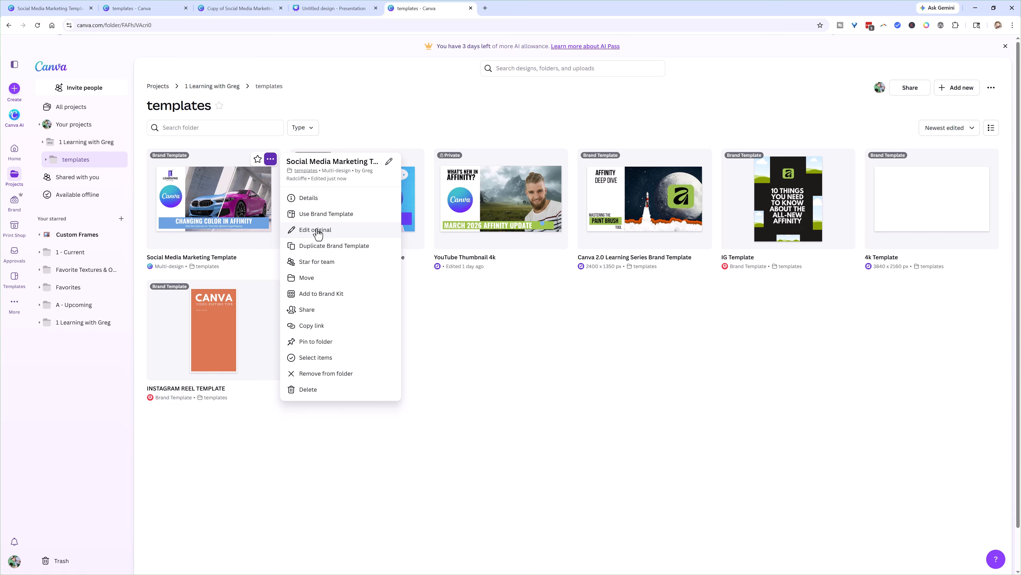
click(241, 12)
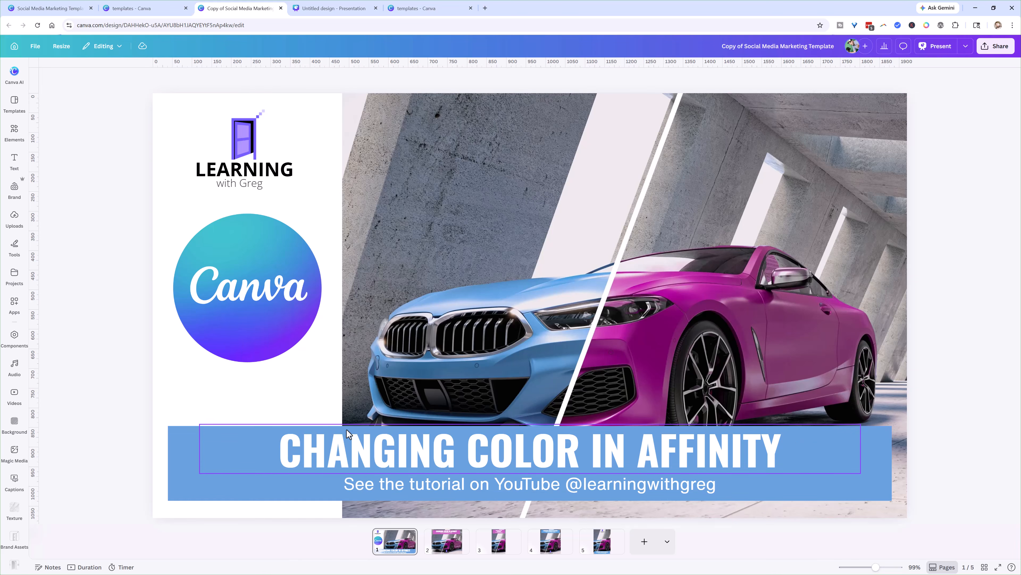
click(234, 432)
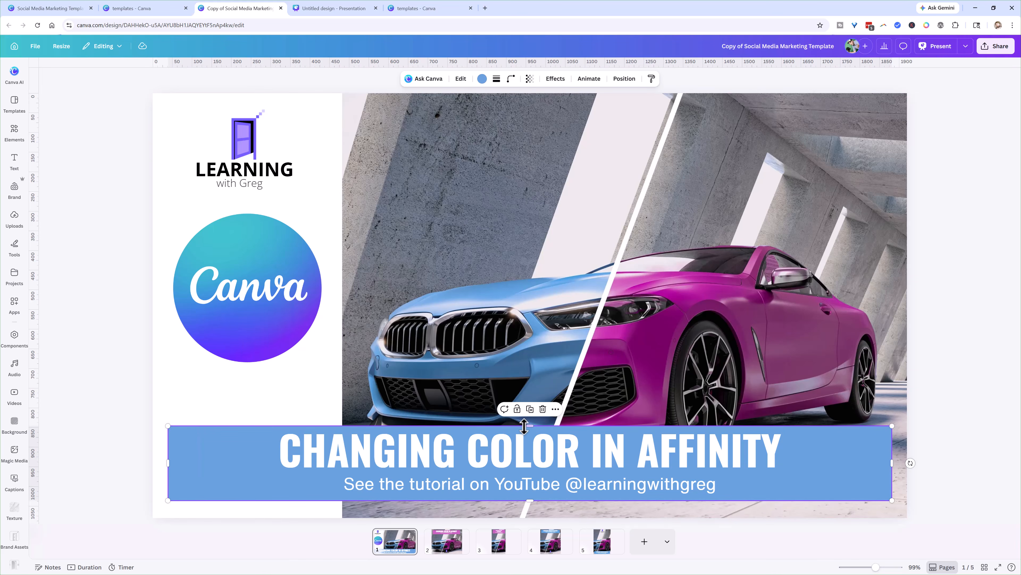
mouse_move(530, 425)
mouse_down()
mouse_move(522, 296)
mouse_move(531, 421)
mouse_up()
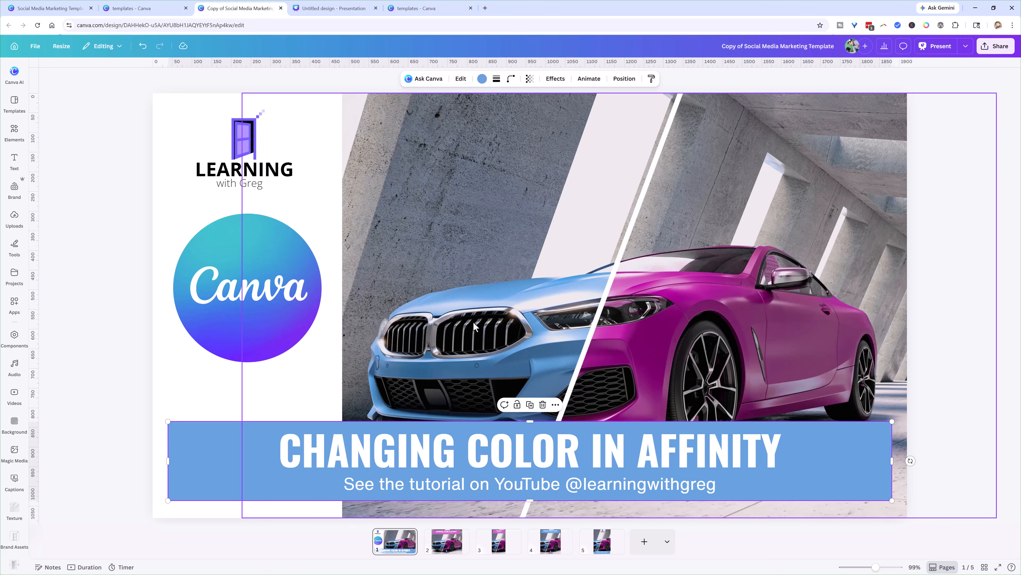
Open the source of page 1's Main Image component and replace its car picture with the uploaded moon rocket image.
click(499, 296)
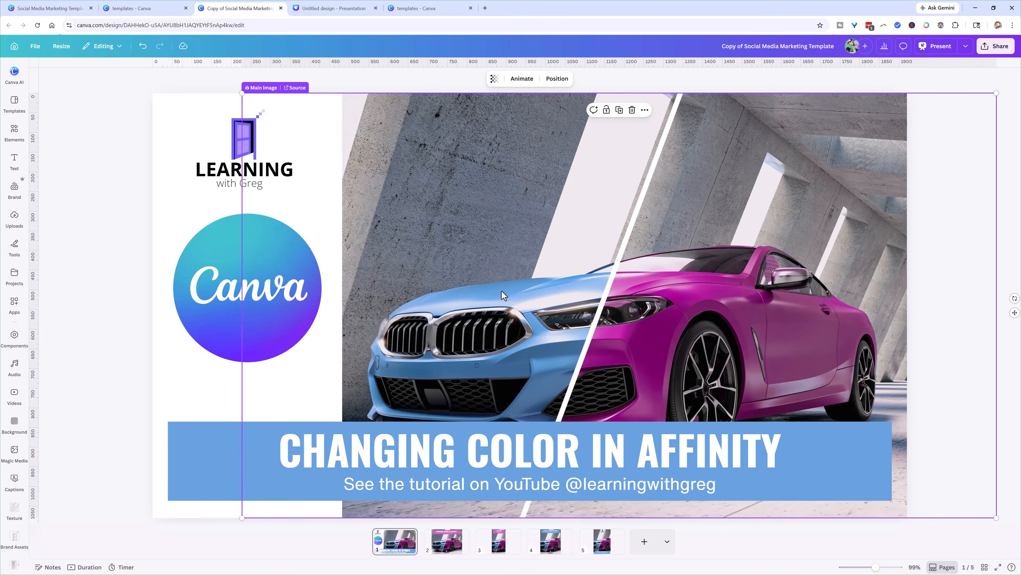
click(297, 88)
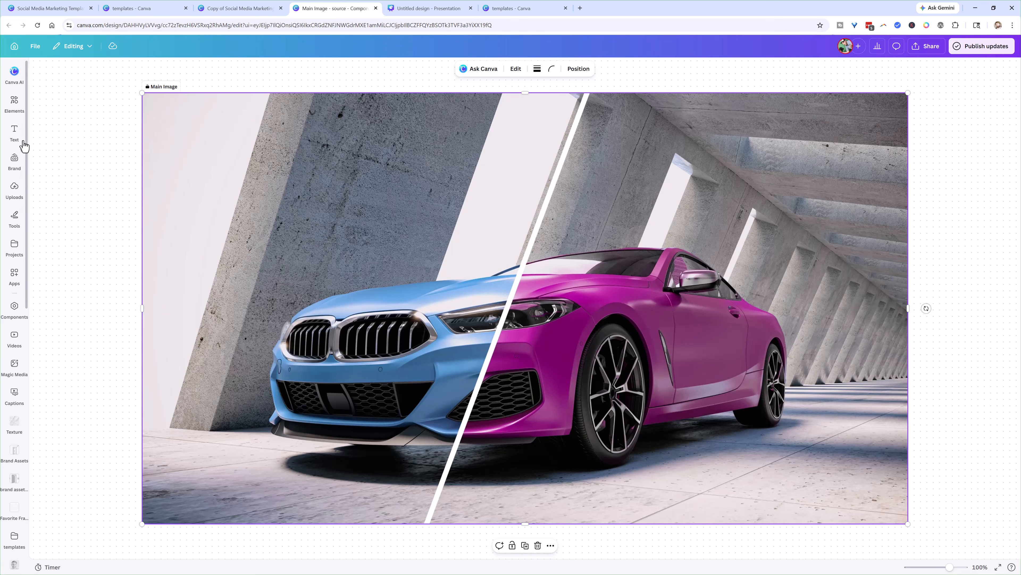
click(12, 179)
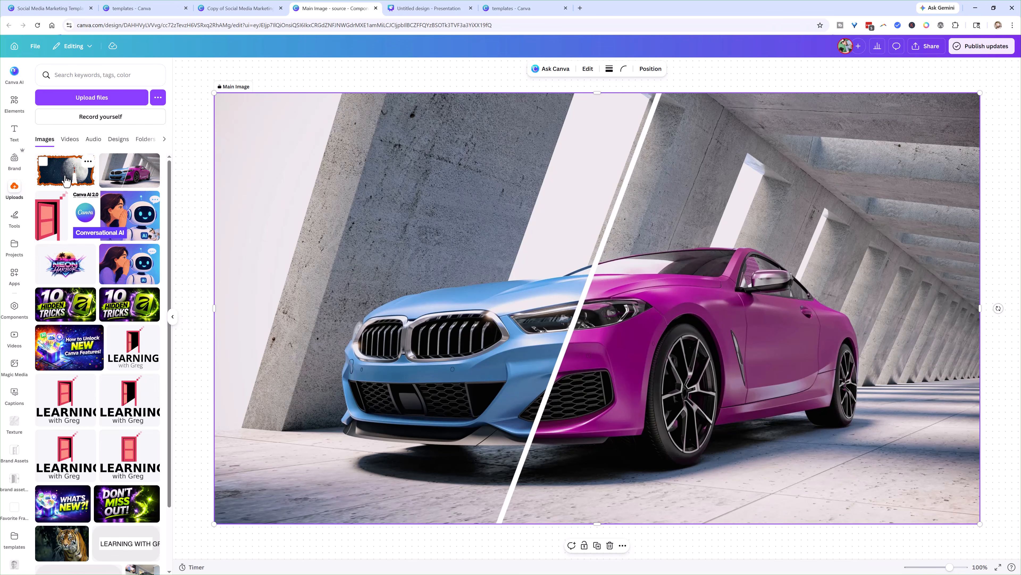
drag(65, 180, 288, 208)
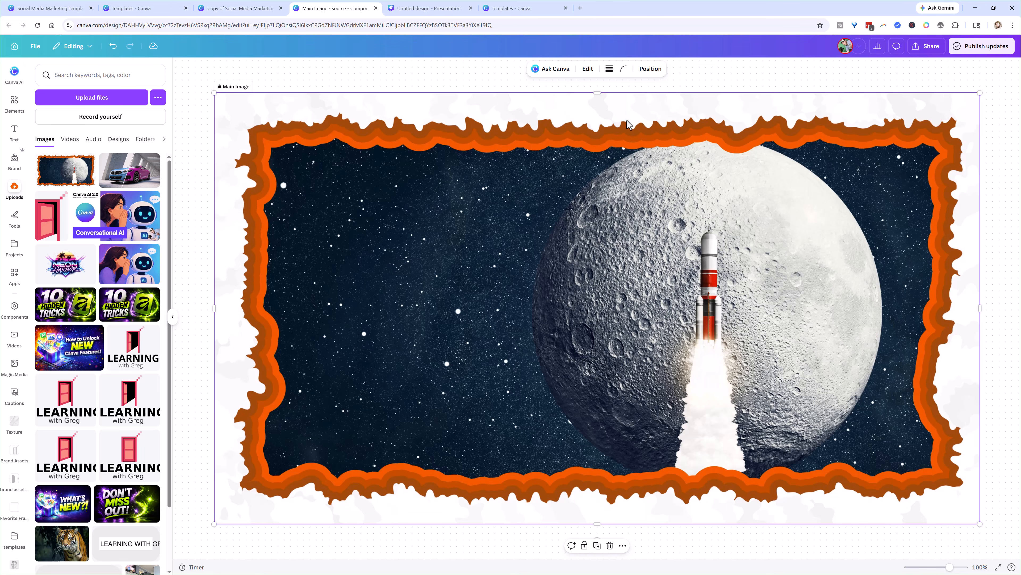
Inspect the layers inside the Main Image component source.
click(650, 68)
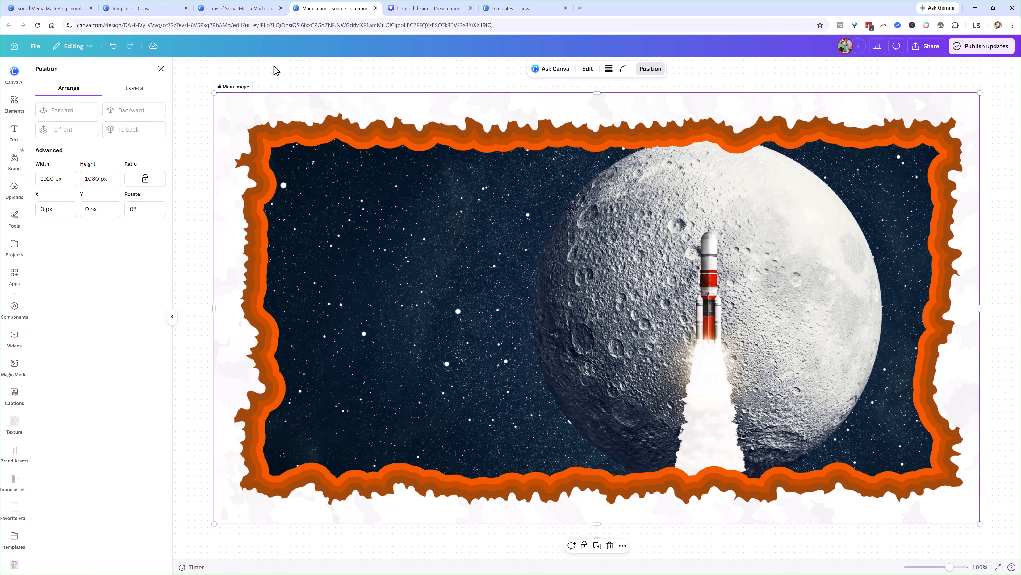
click(127, 89)
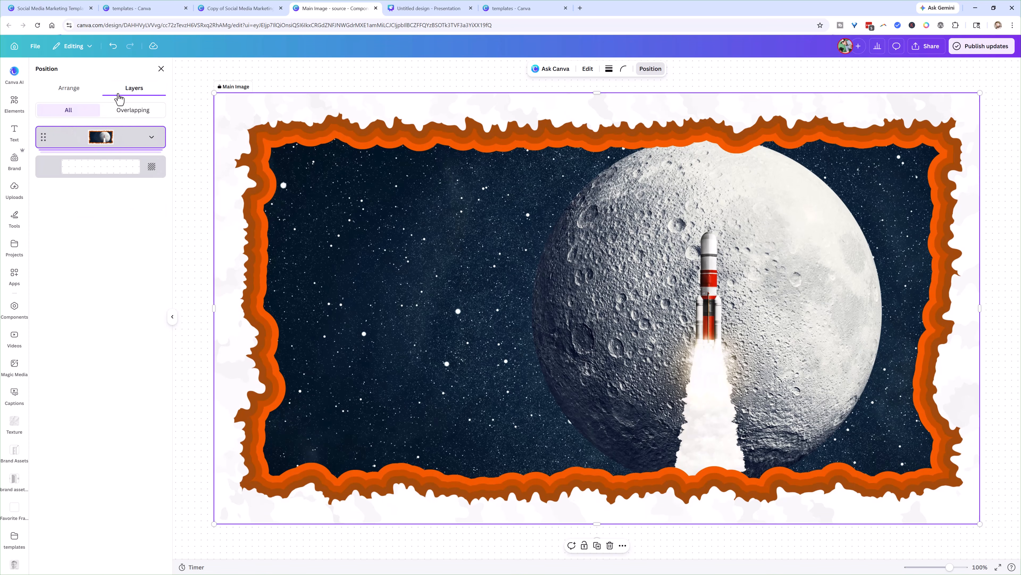
click(151, 137)
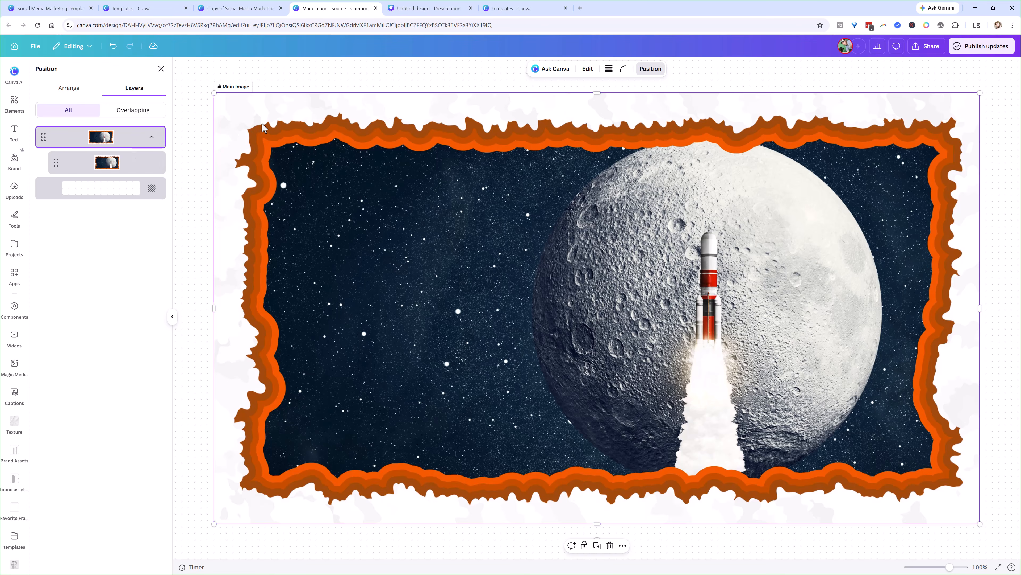
click(307, 87)
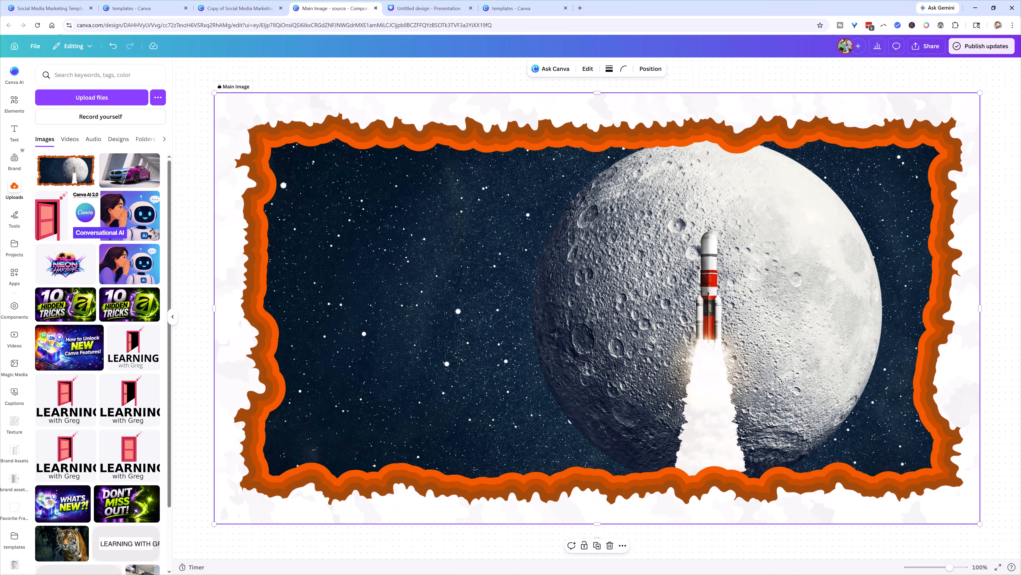
Publish the Main Image component's updates to all existing designs and close its source.
click(983, 51)
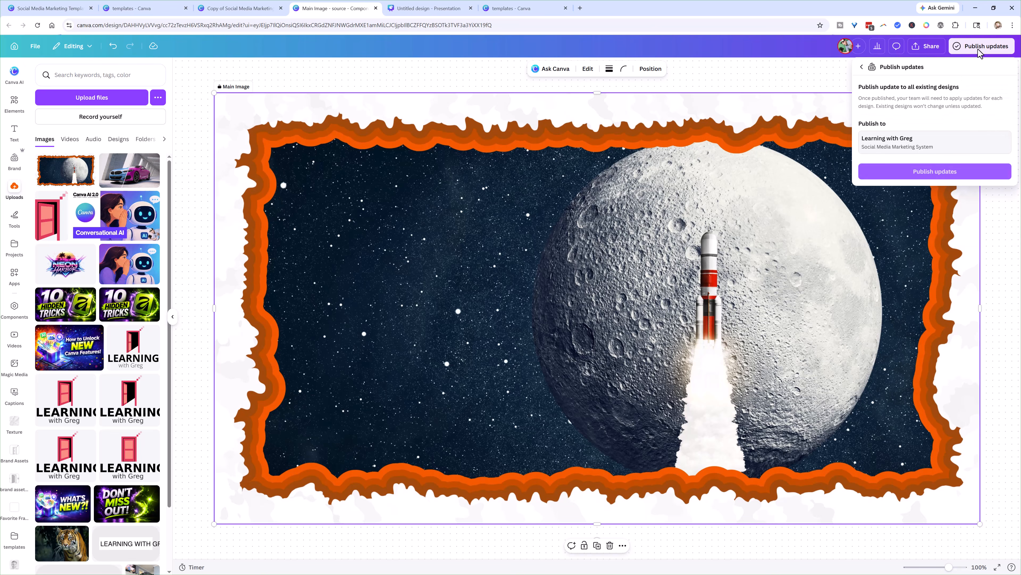
click(915, 173)
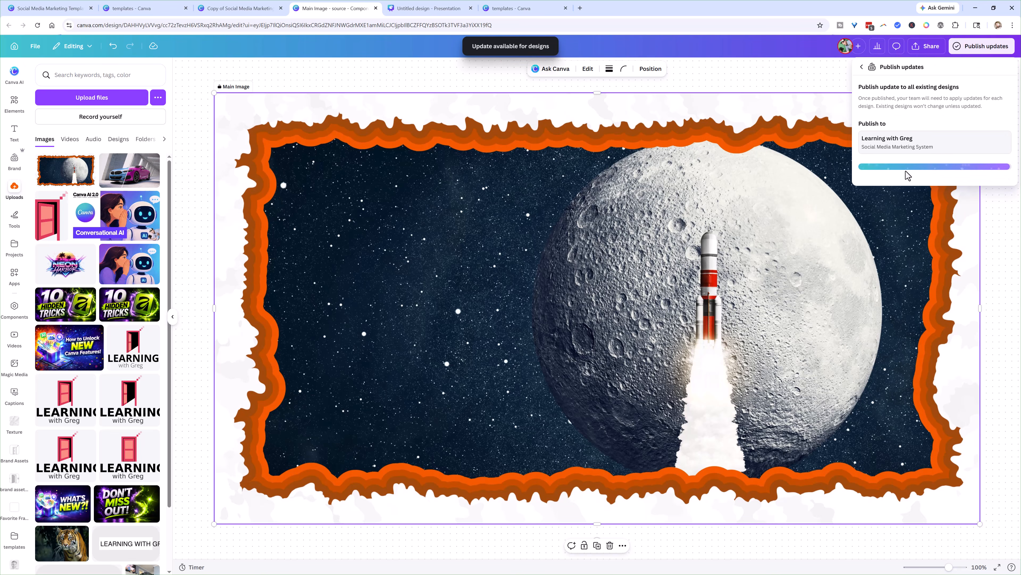
click(376, 8)
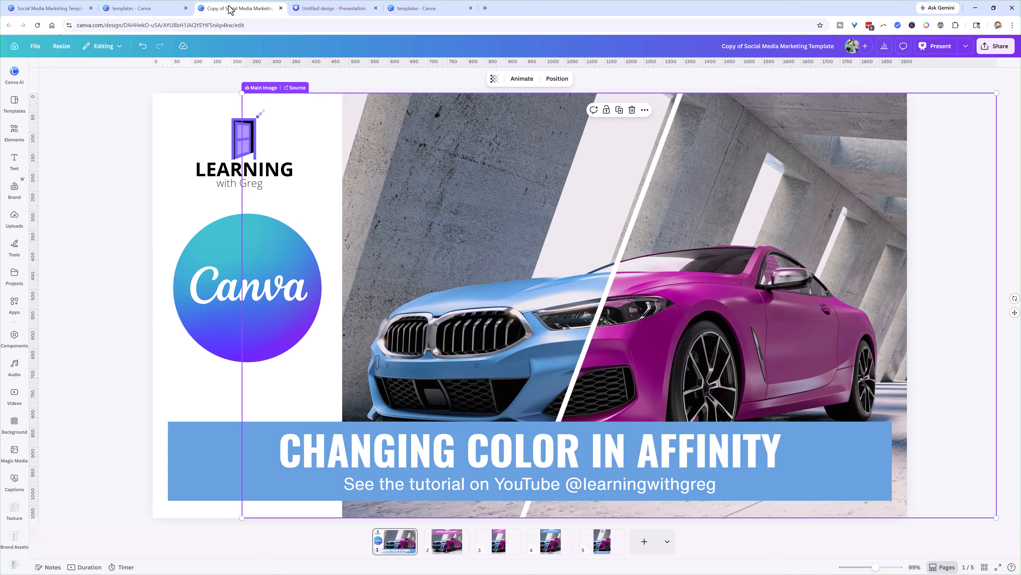
Update all instances of the Main Image component in the template copy.
click(536, 185)
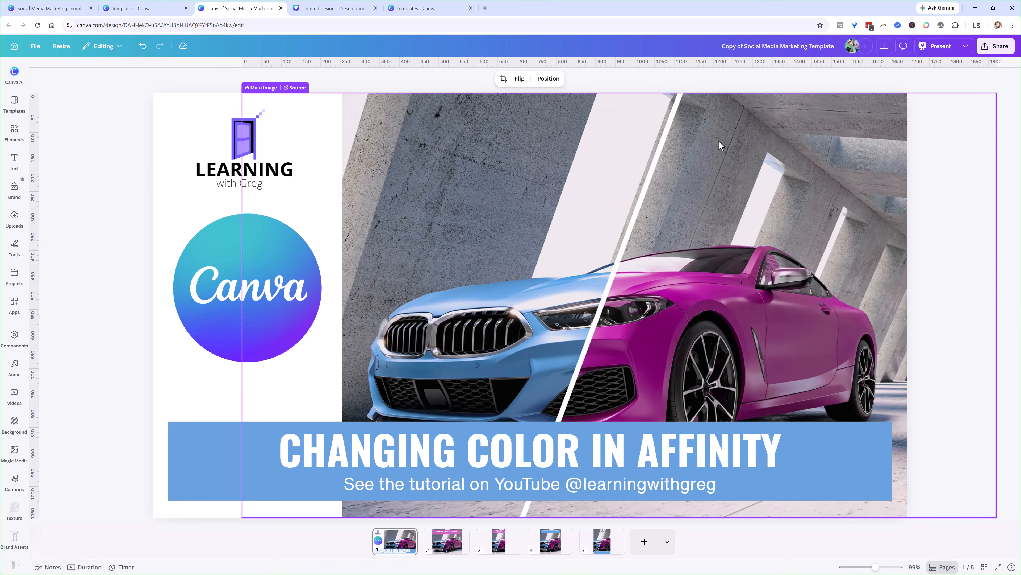
click(652, 180)
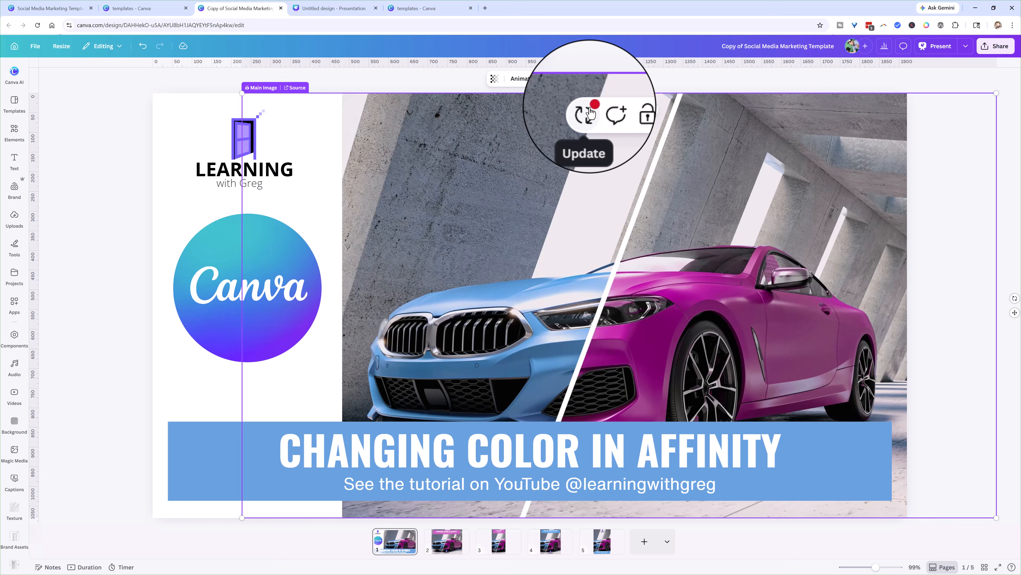
click(590, 109)
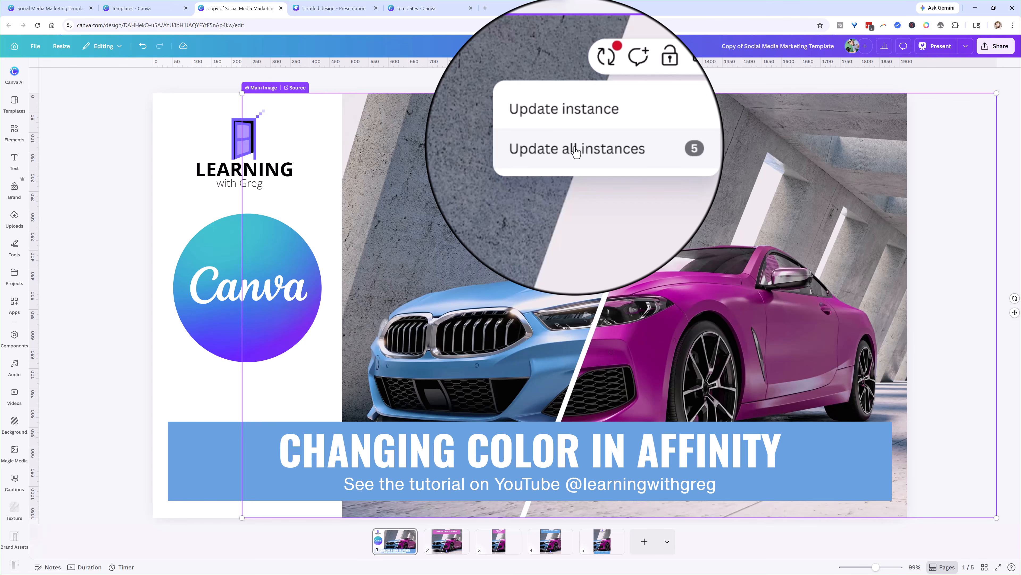
click(575, 153)
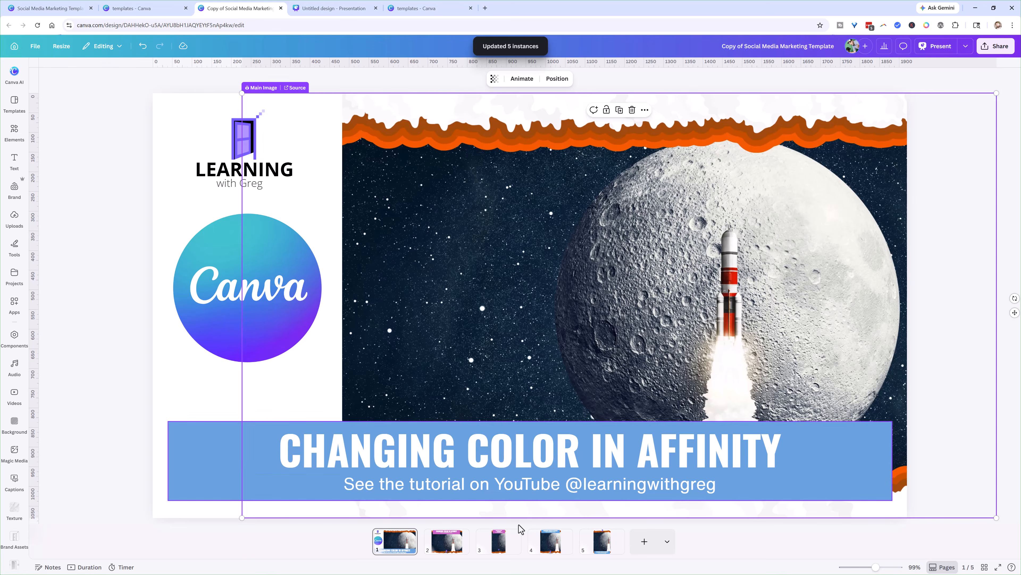
Check the updated main image on pages 2 through 5, finishing on page 3.
click(453, 554)
click(499, 544)
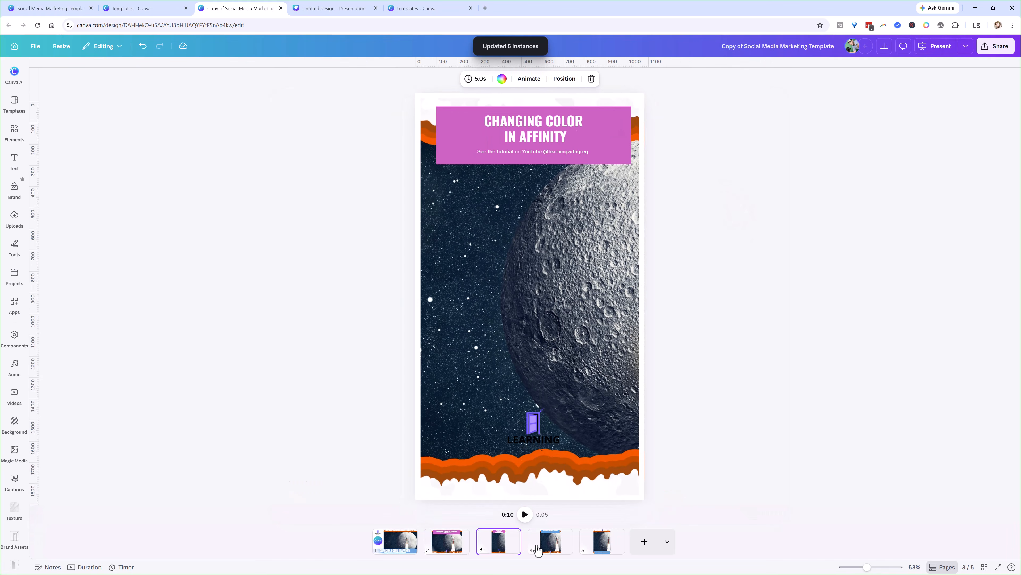
click(550, 543)
click(602, 553)
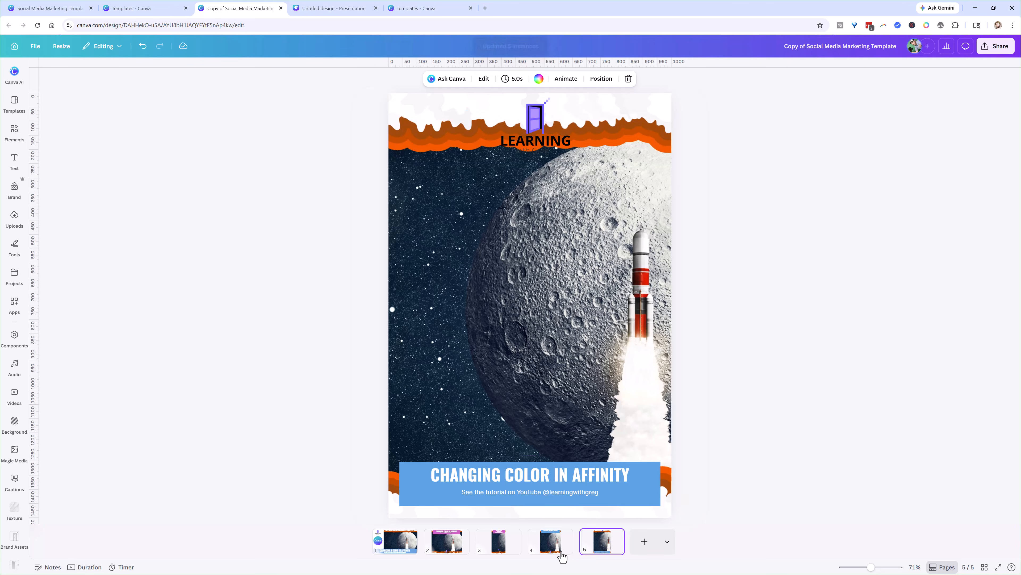
click(552, 551)
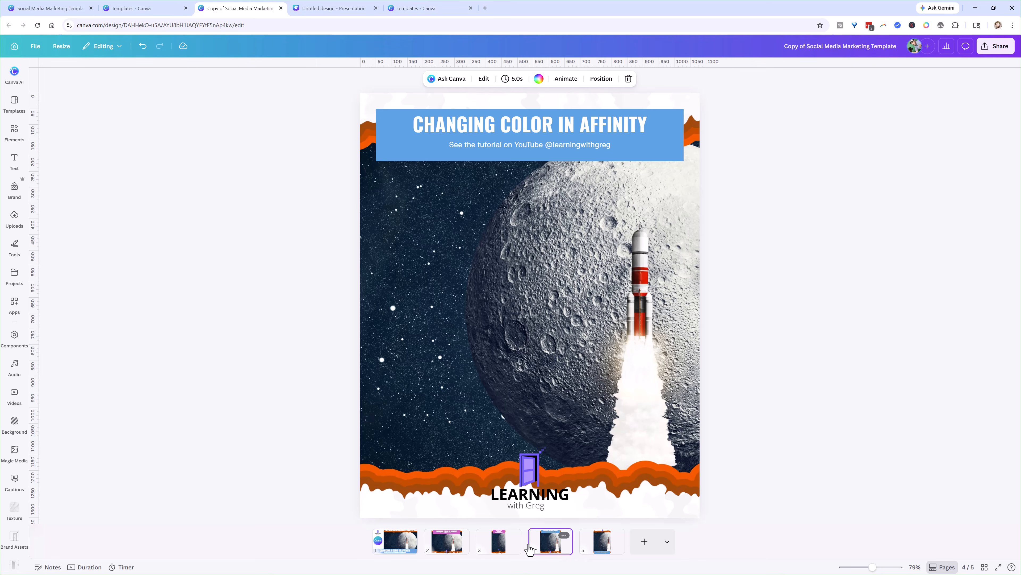
click(498, 543)
click(520, 374)
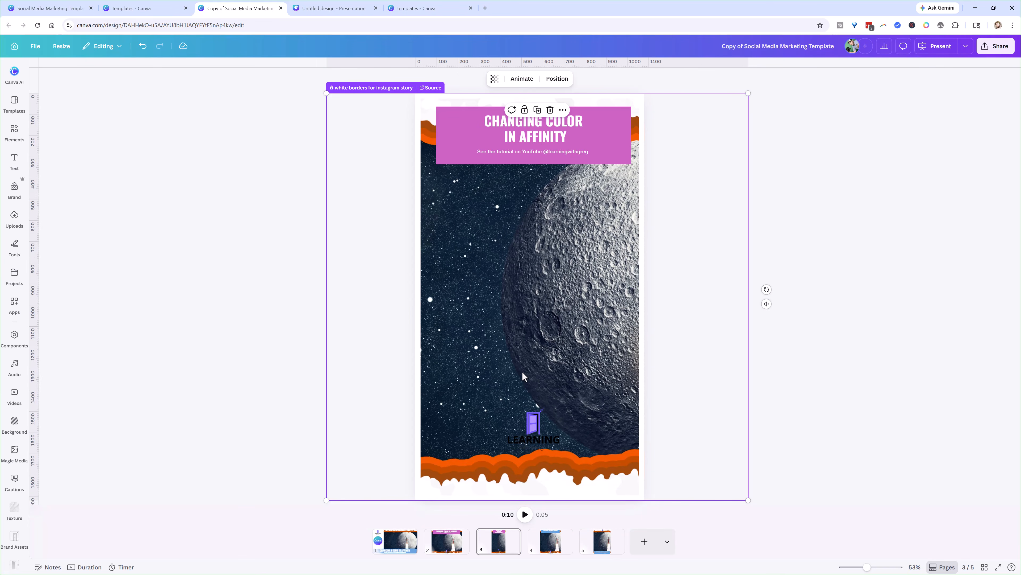
drag(522, 371, 410, 367)
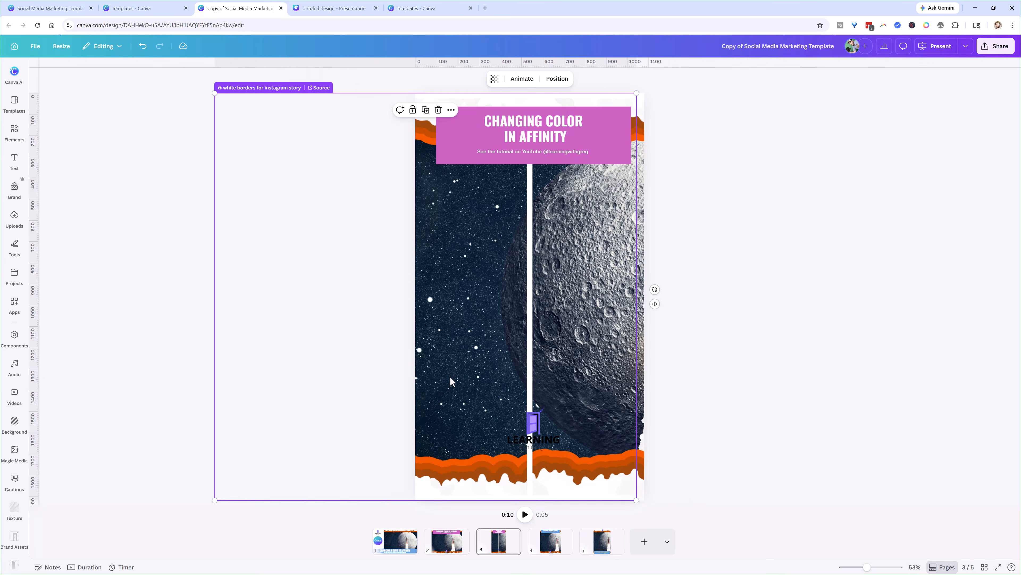
key(ctrl+z)
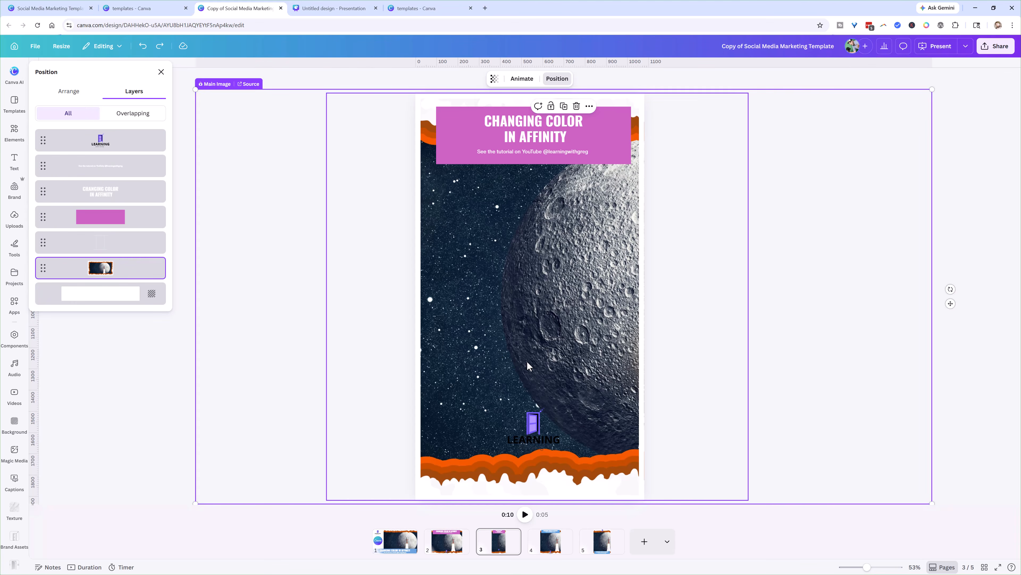
Move page 3's white borders aside and shift the Main Image until the rocket is within the page.
click(487, 359)
drag(502, 362, 736, 354)
click(461, 359)
drag(461, 360, 349, 357)
click(670, 396)
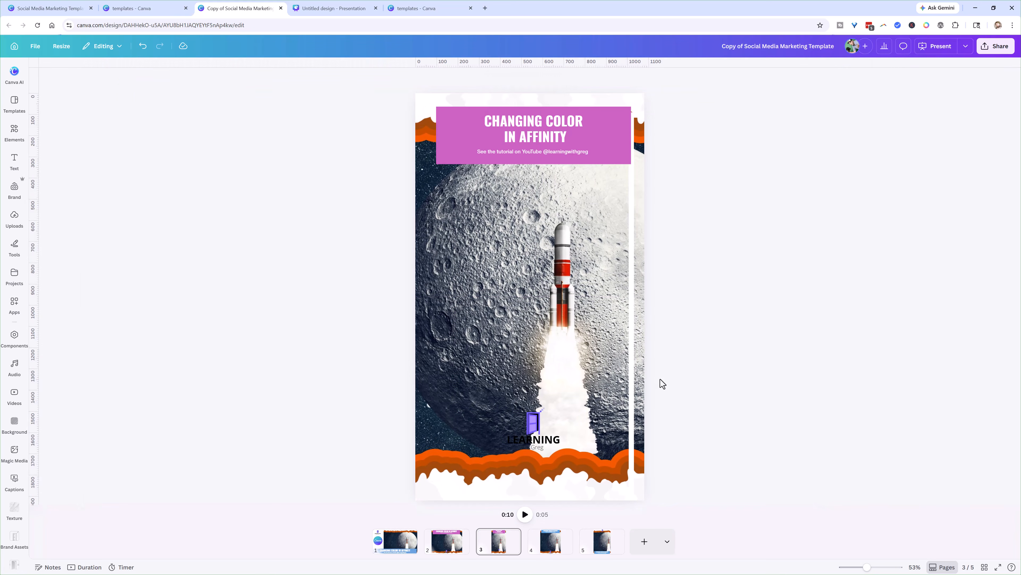
Move the white borders back to frame the sides of page 3.
click(644, 382)
drag(633, 385, 418, 358)
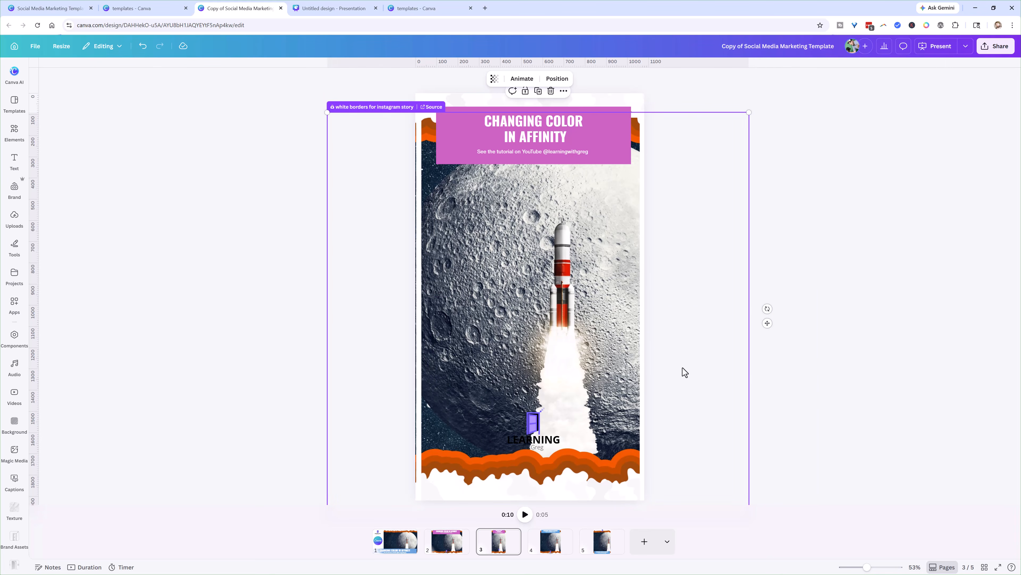
click(857, 388)
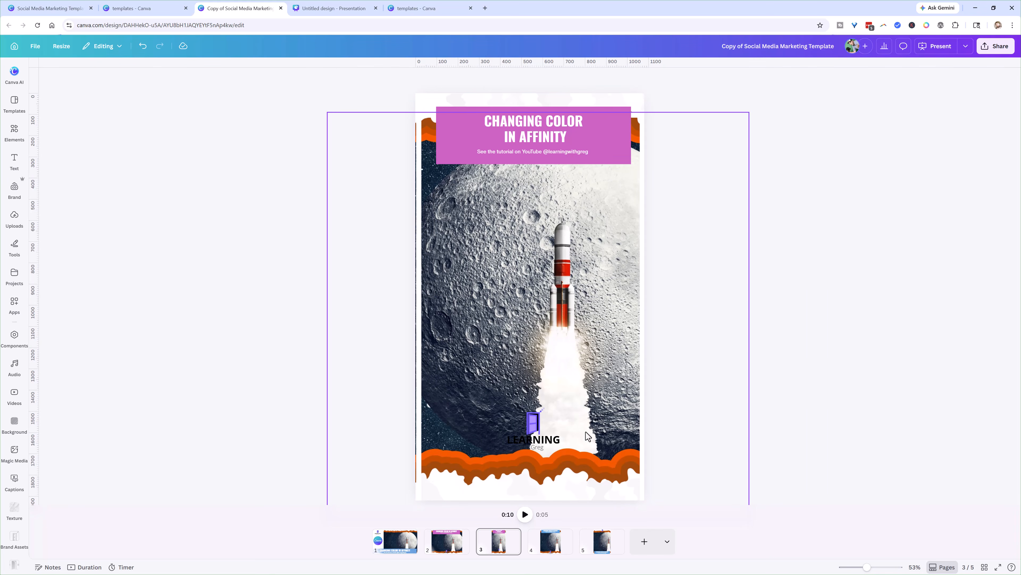
Move the logo on page 3 down so its text sits in the white area near the lower edge.
click(529, 426)
drag(529, 426, 534, 470)
click(727, 485)
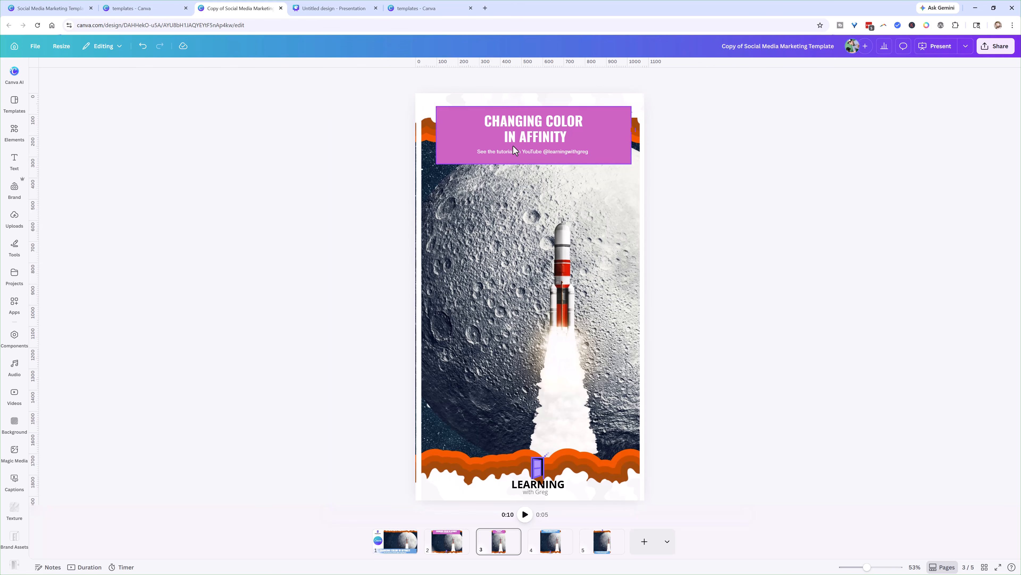
Open the source of page 3's MAIN TITLE component and select its entire title text.
click(518, 138)
click(480, 107)
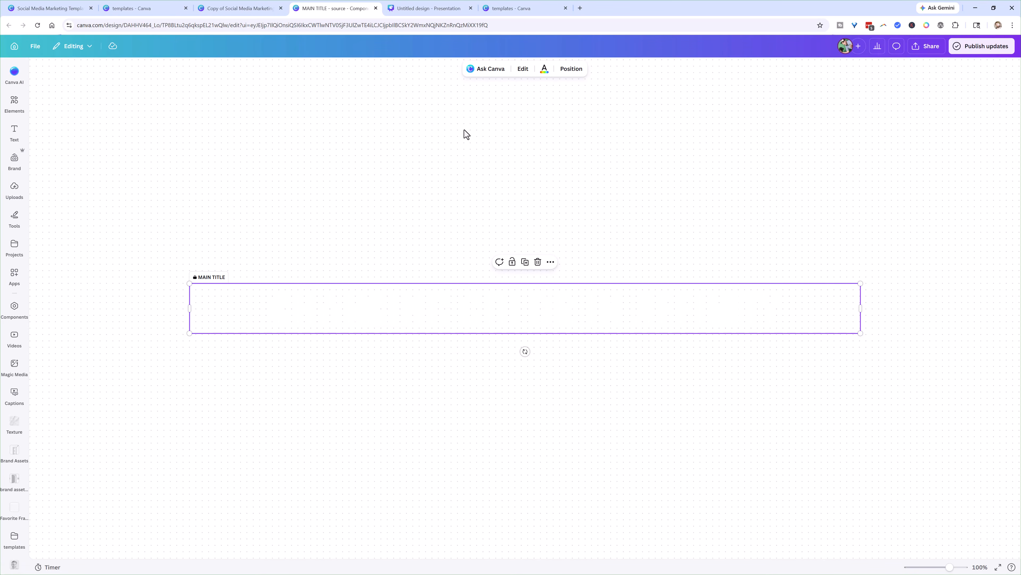
click(484, 317)
key(ctrl+a)
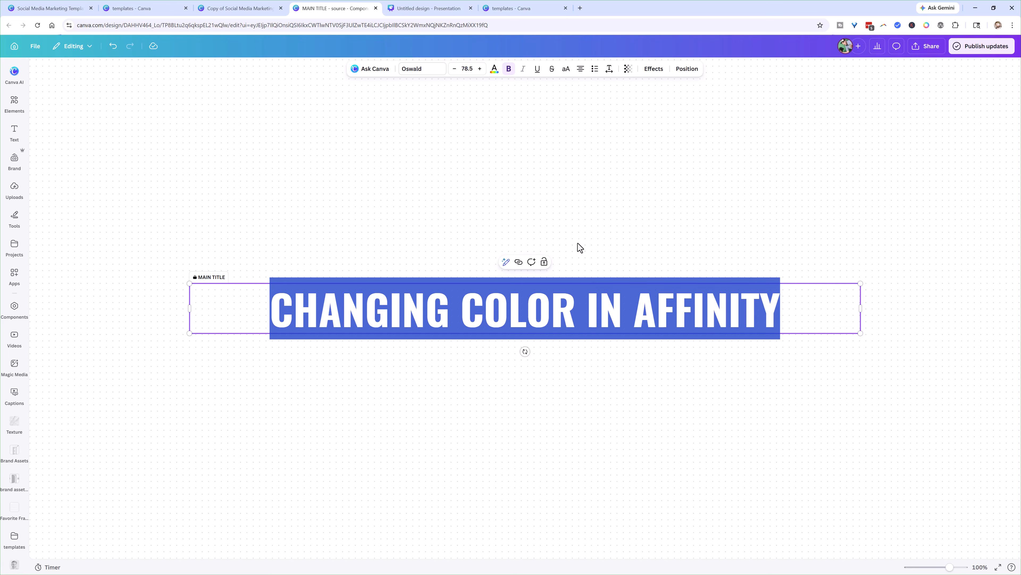
key(Delete)
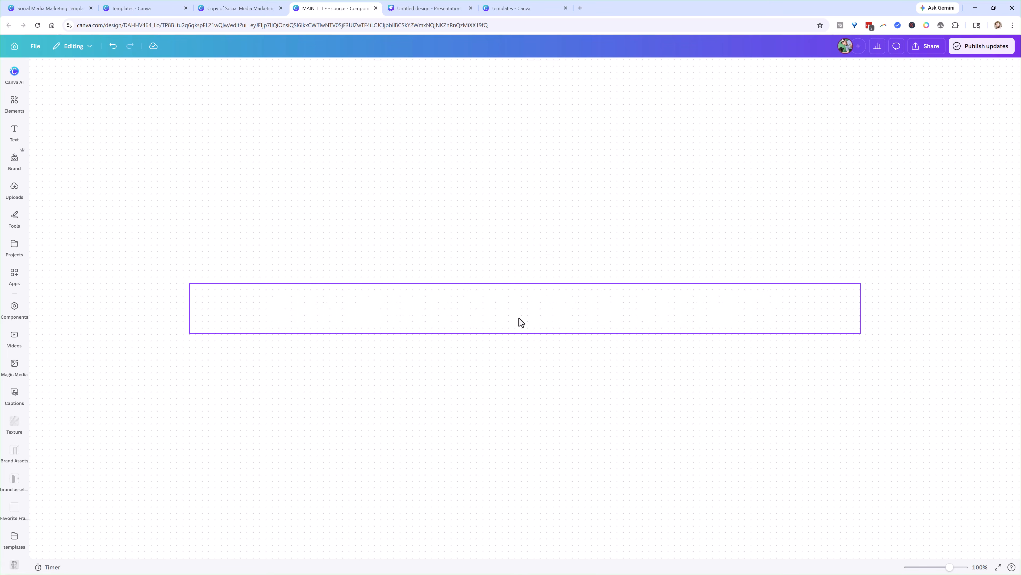
click(519, 318)
key(ctrl+z)
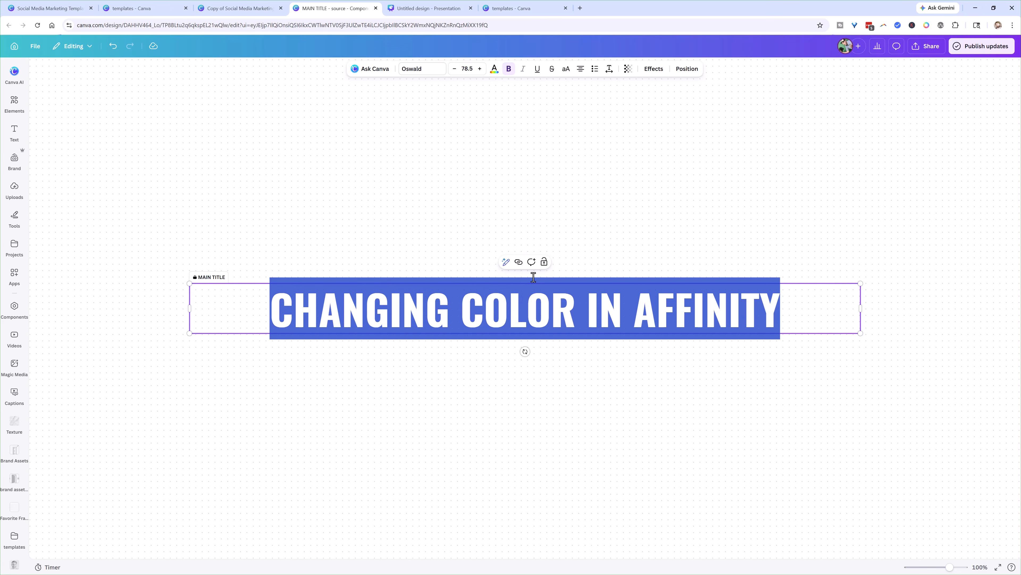
Apply the blue-violet brand color to the title text so it stands out against the white canvas.
click(494, 70)
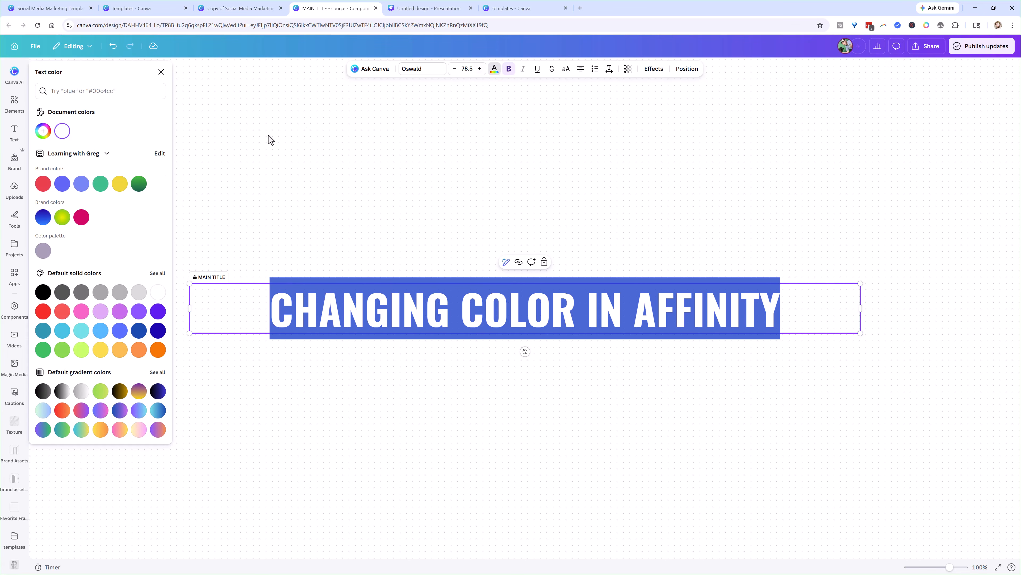
click(62, 184)
key(Escape)
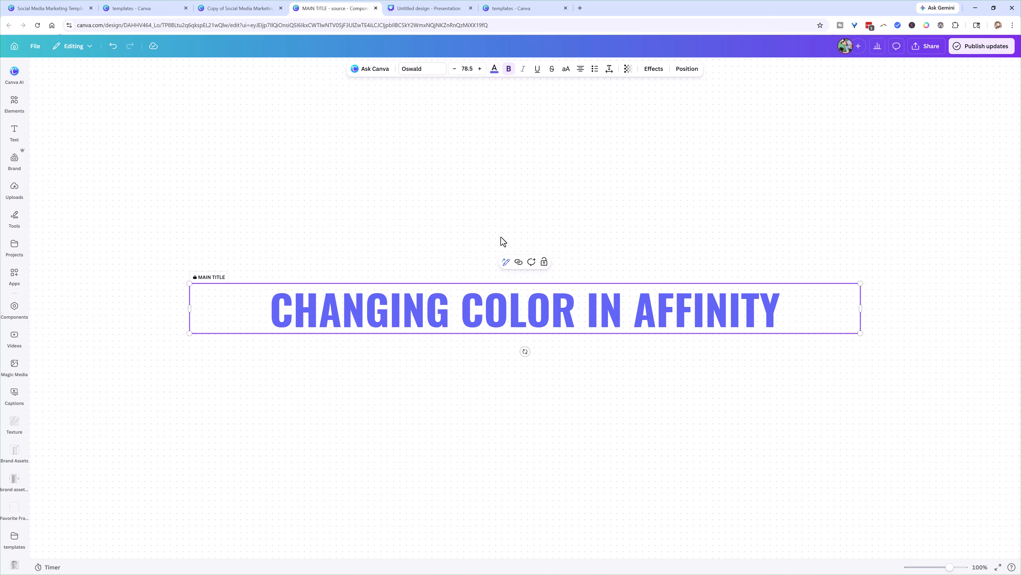
Replace the title text in the component source with "MASTERING THE PAINT BRUSH TOOL".
click(440, 316)
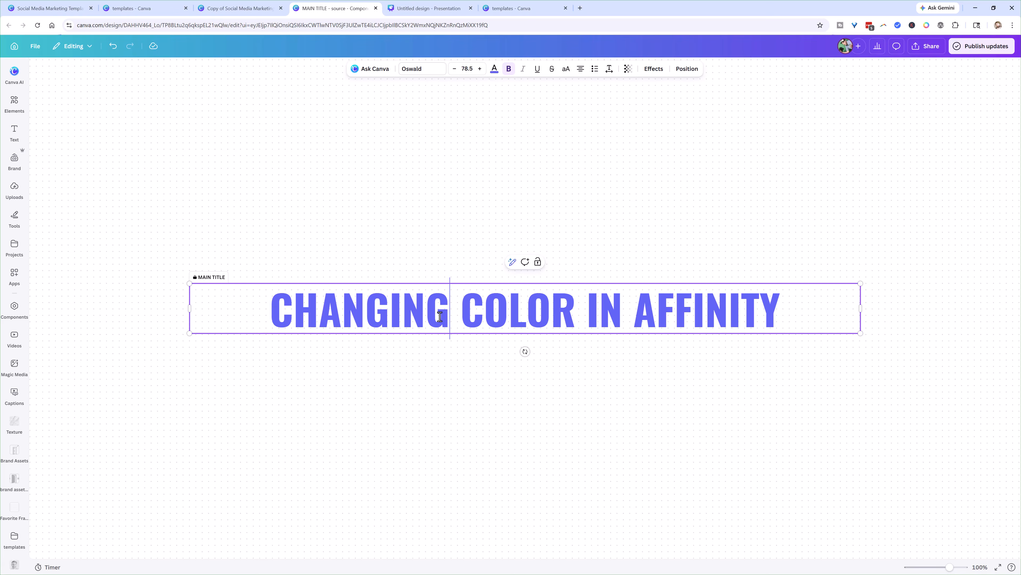
key(ctrl+a)
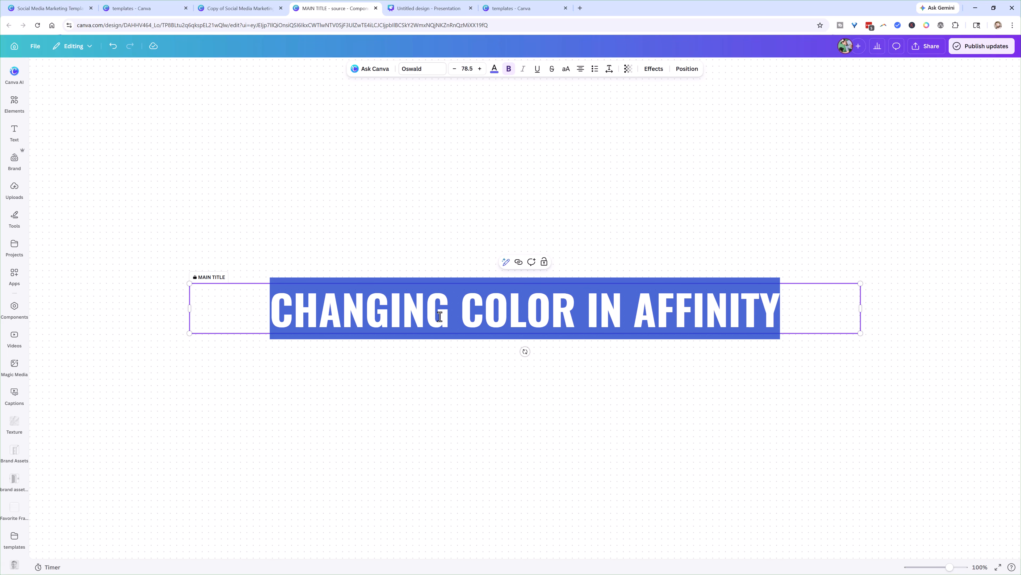
text(M)
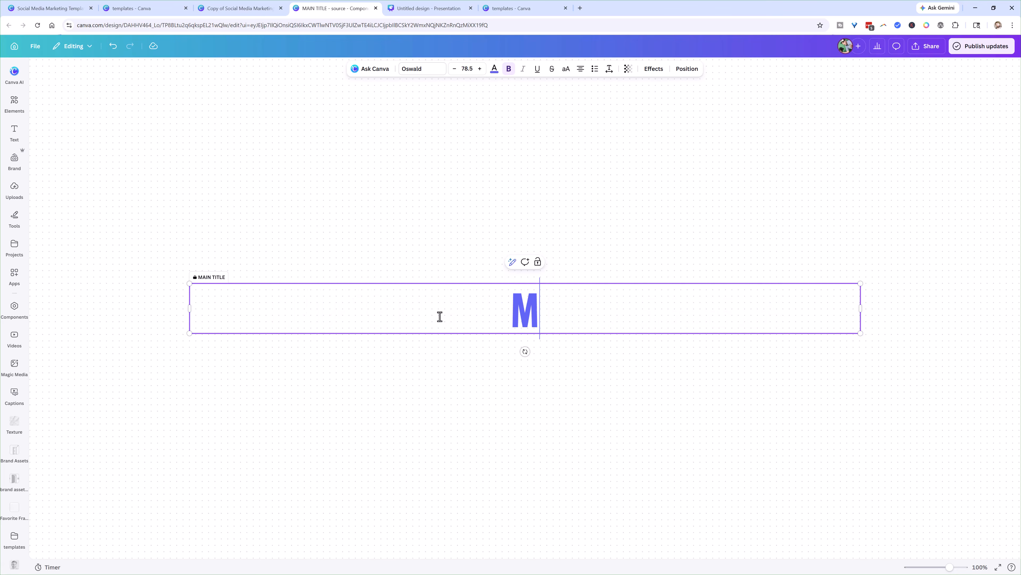
text(ASTERING THE P)
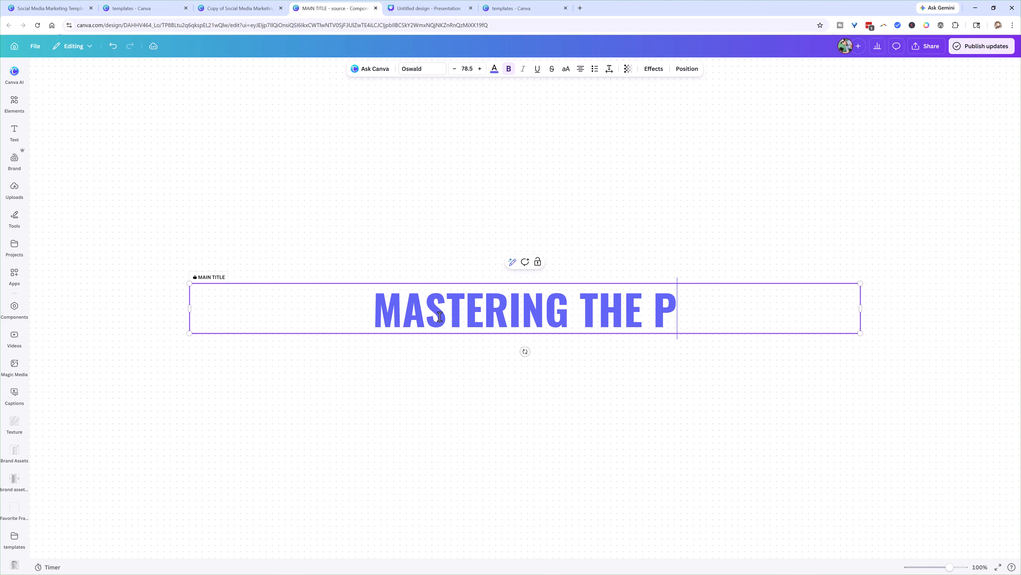
text(AINT BRUSH TOO)
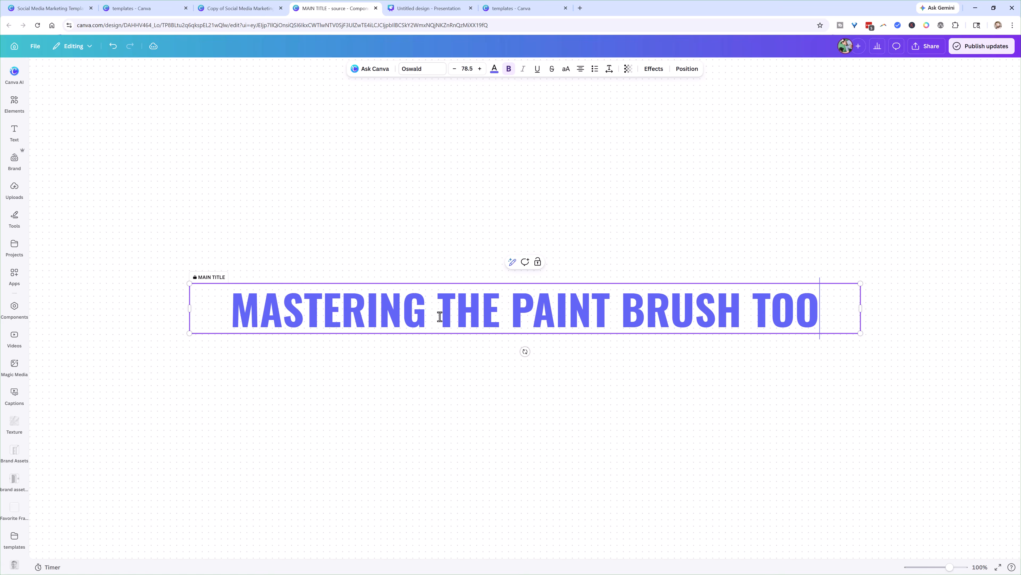
text(L IN AFFINITY)
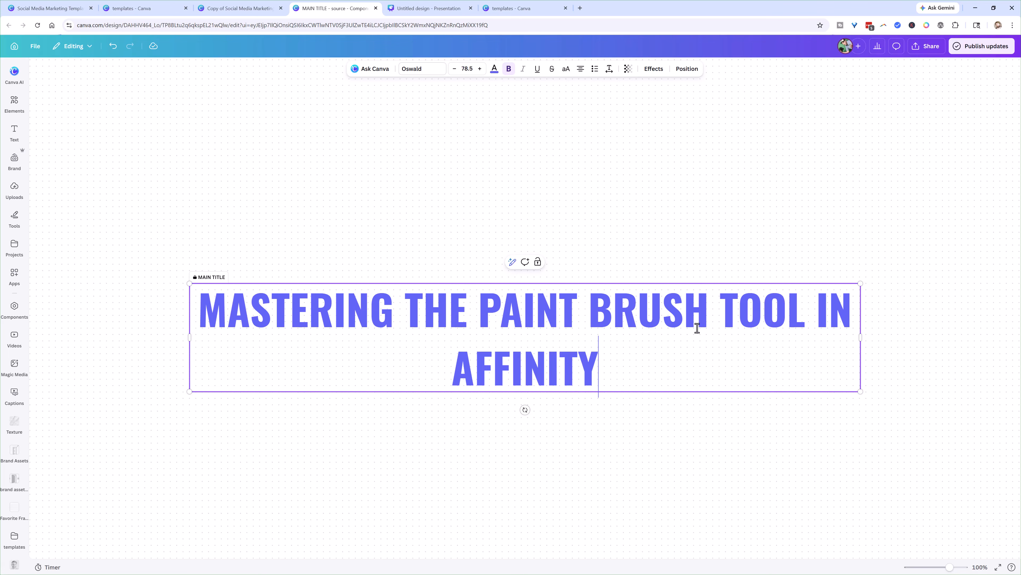
drag(803, 314, 839, 359)
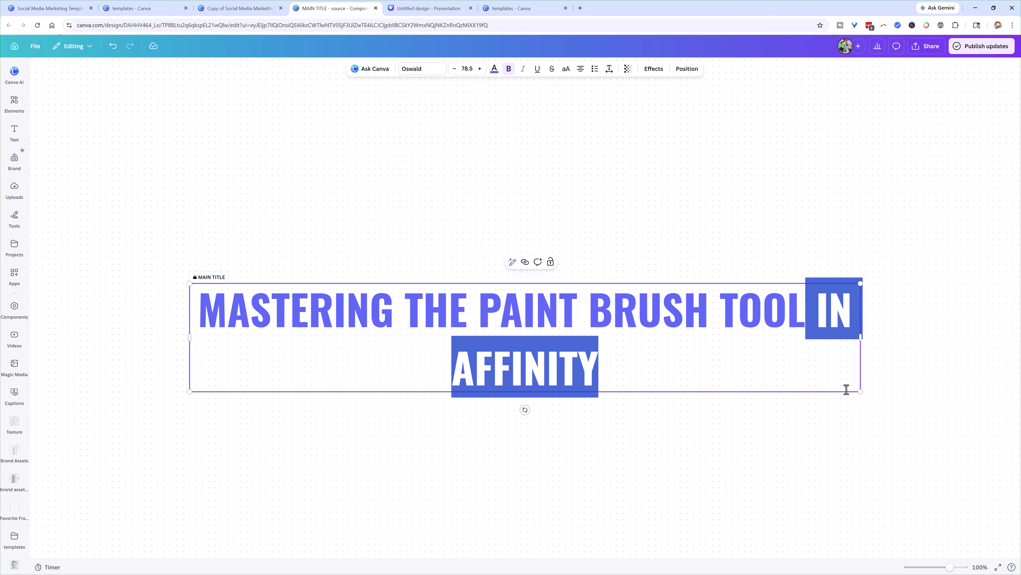
key(BackSpace)
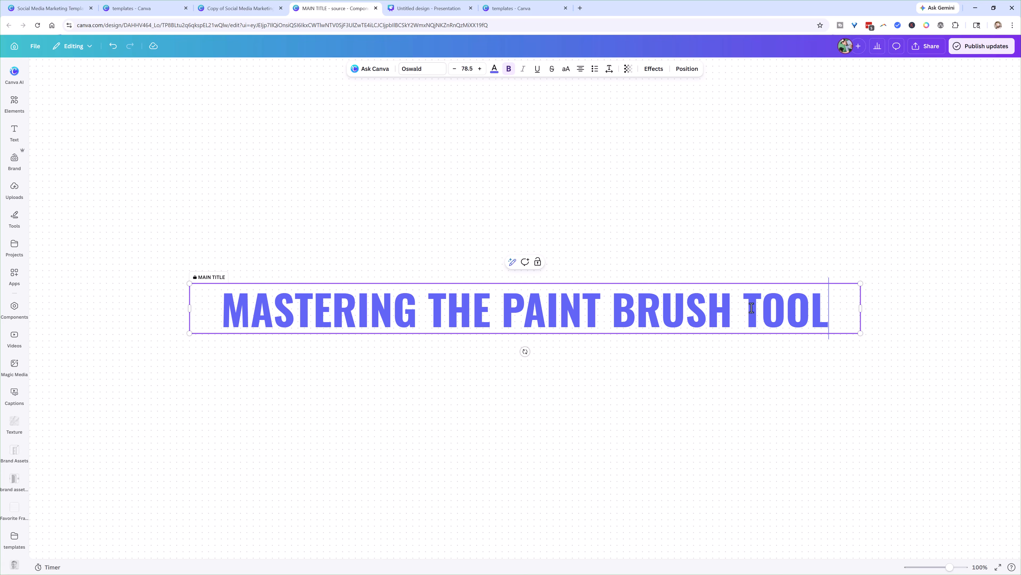
Set the color of the whole title text to white.
key(ctrl+a)
click(494, 70)
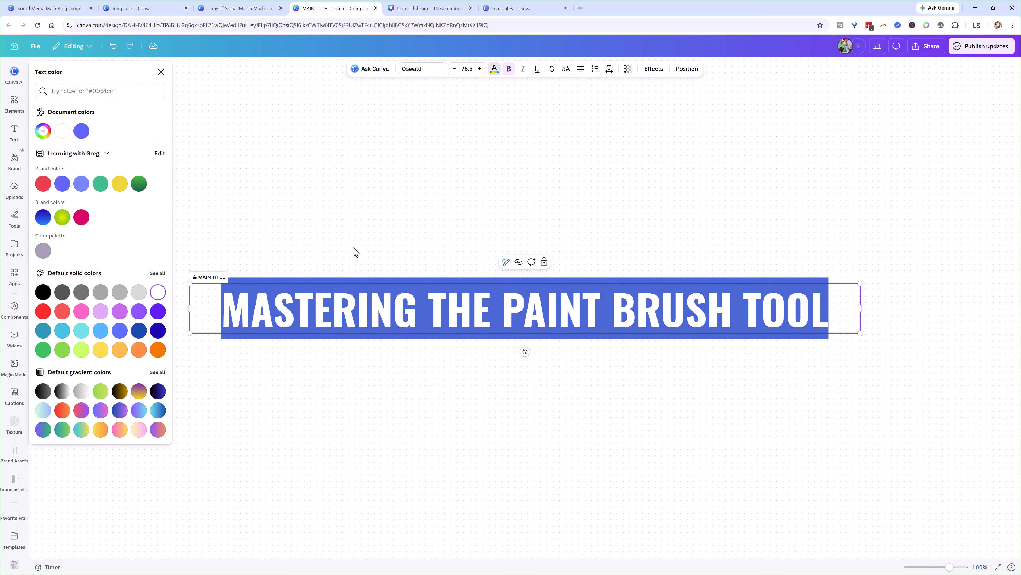
key(Escape)
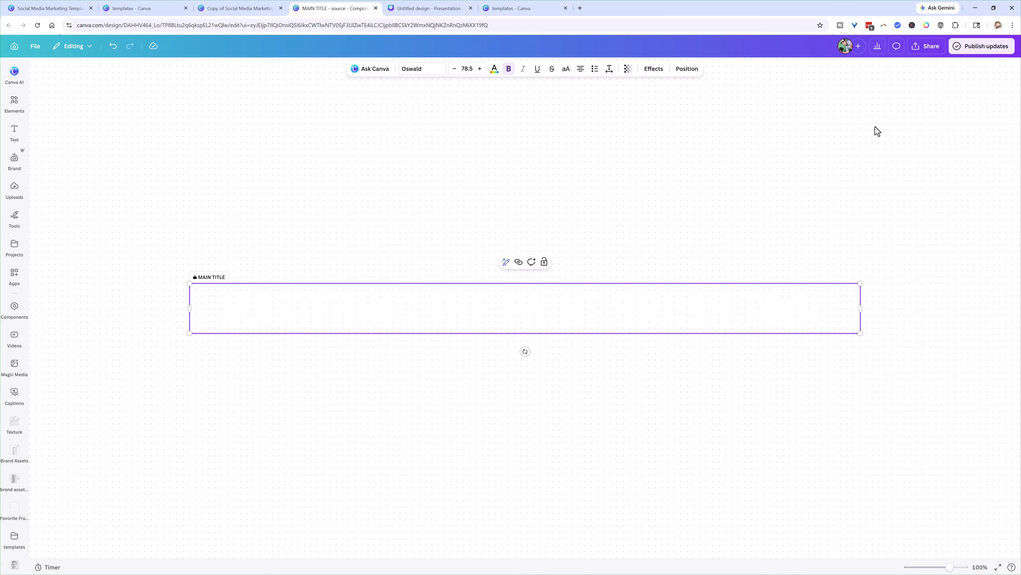
Publish the MAIN TITLE source updates to all existing designs and close the source.
click(981, 46)
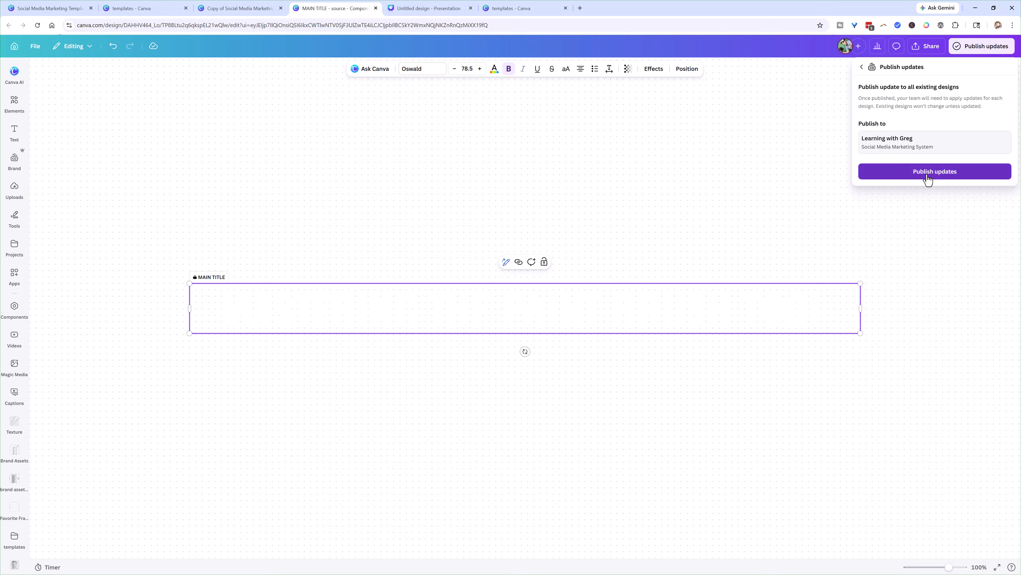
click(925, 175)
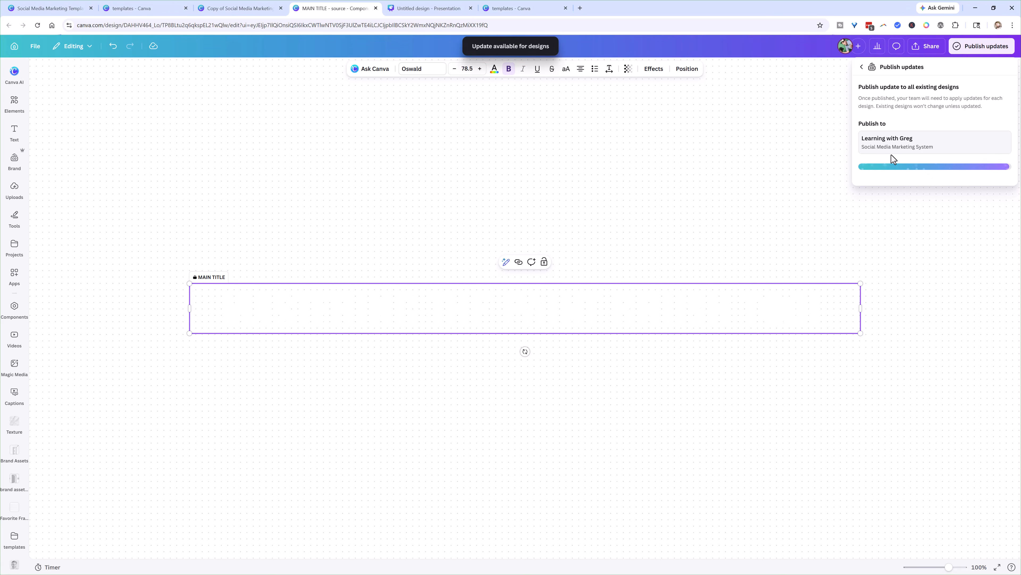
click(376, 8)
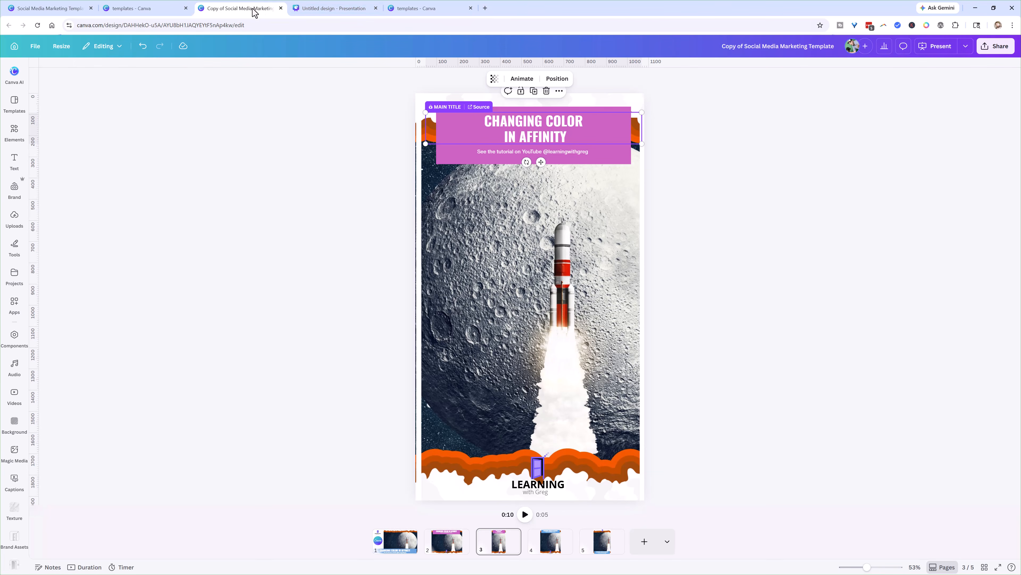
Update all instances of the MAIN TITLE component in the Copy of Social Media Marketing Template design.
click(537, 134)
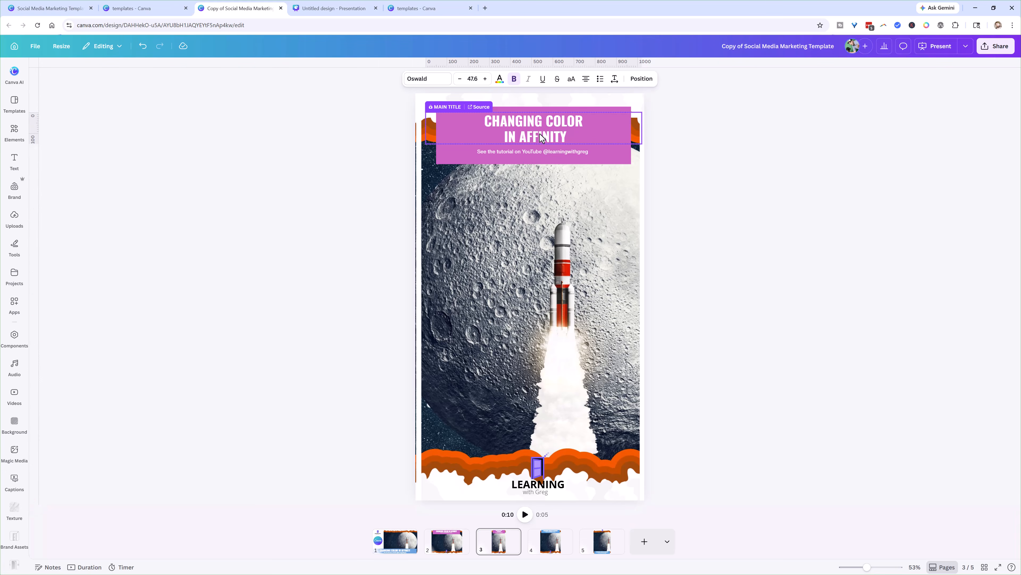
click(698, 170)
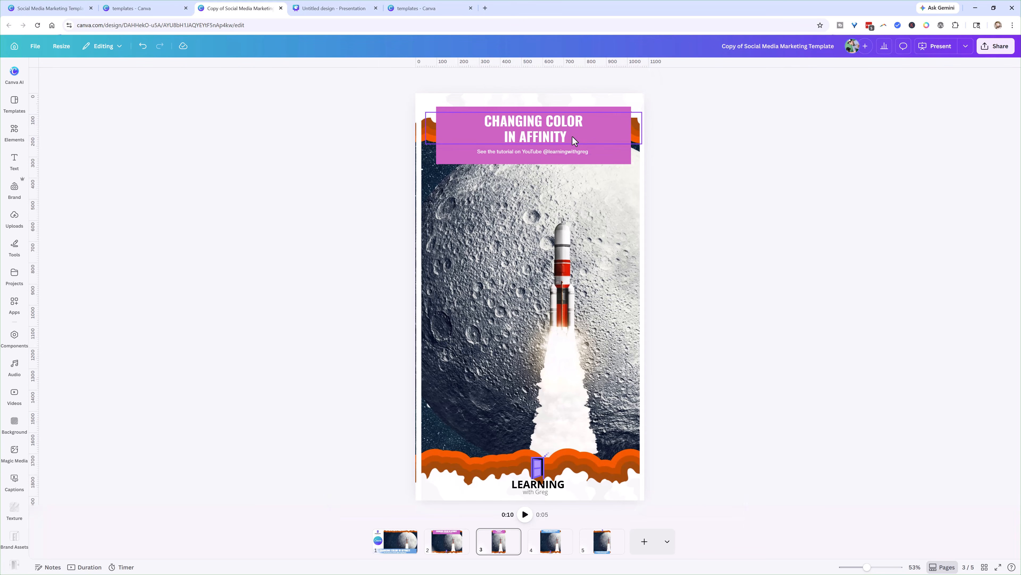
click(550, 137)
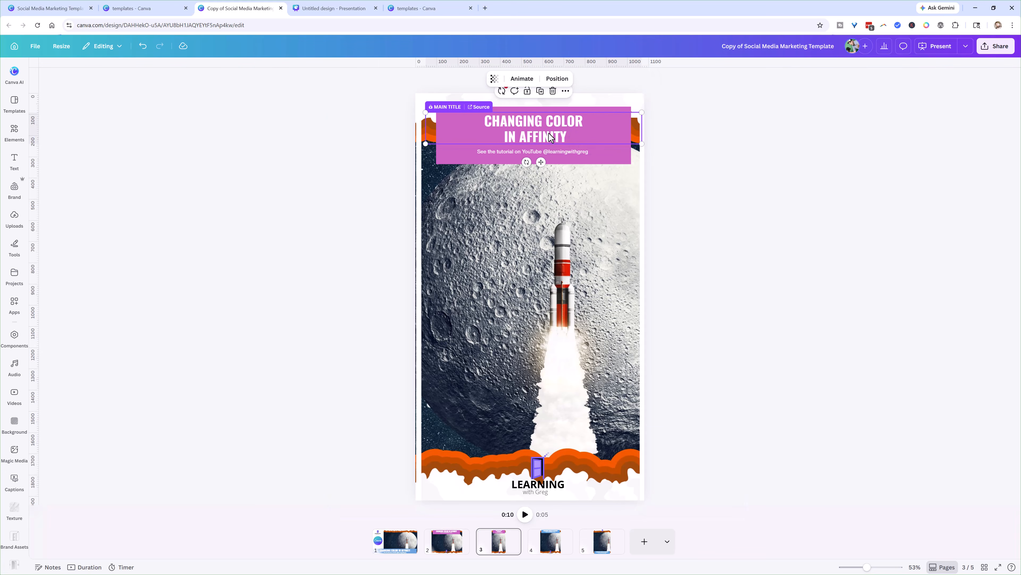
click(501, 94)
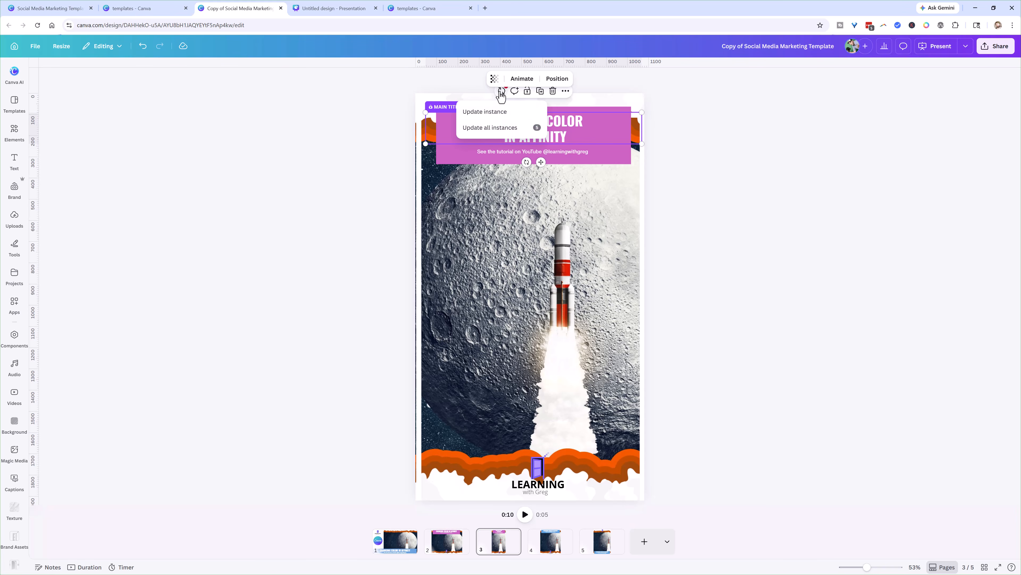
click(487, 129)
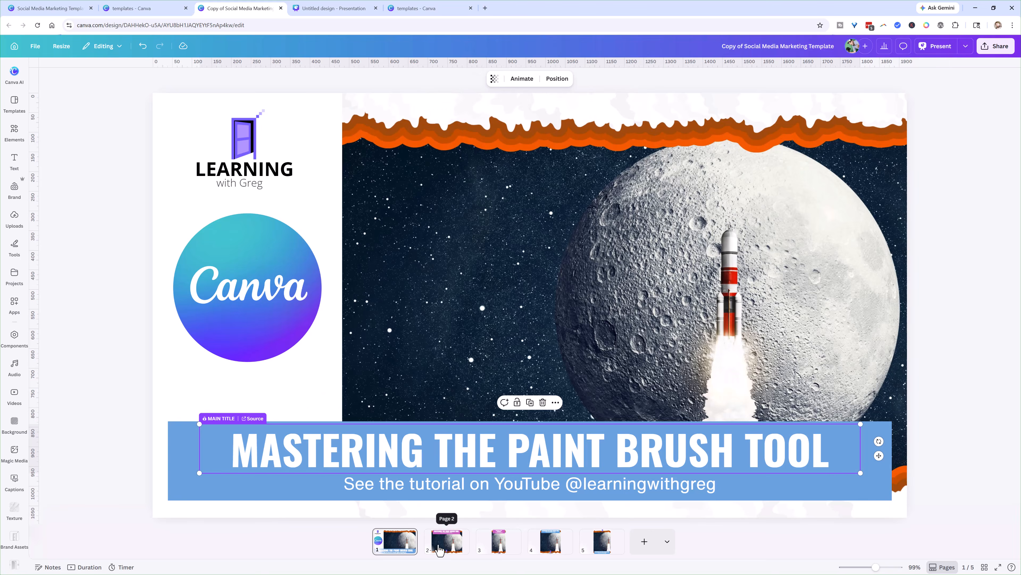
Check the title on pages 2 through 5 and select the MAIN TITLE area on page 3.
click(442, 545)
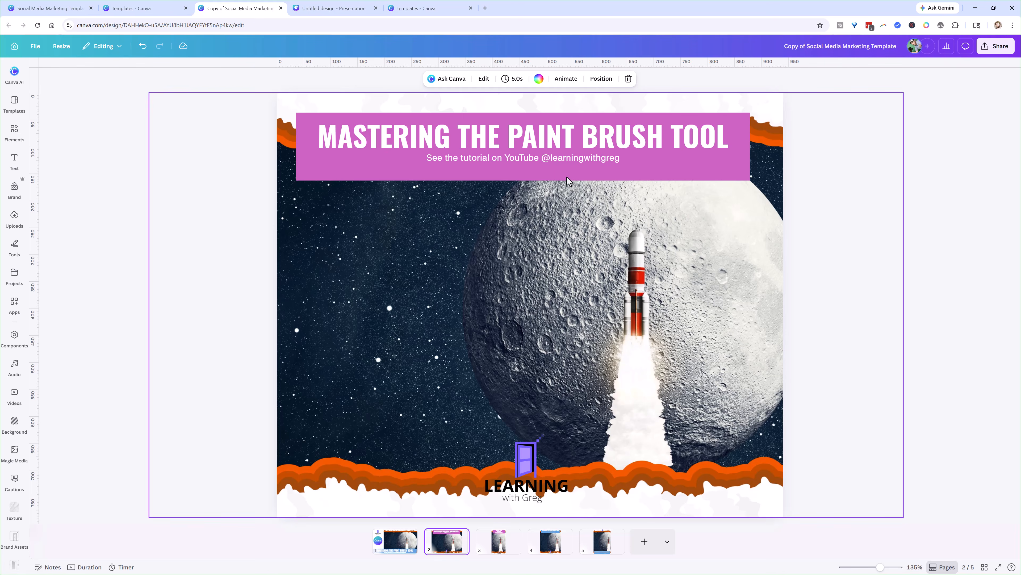
click(550, 542)
click(601, 541)
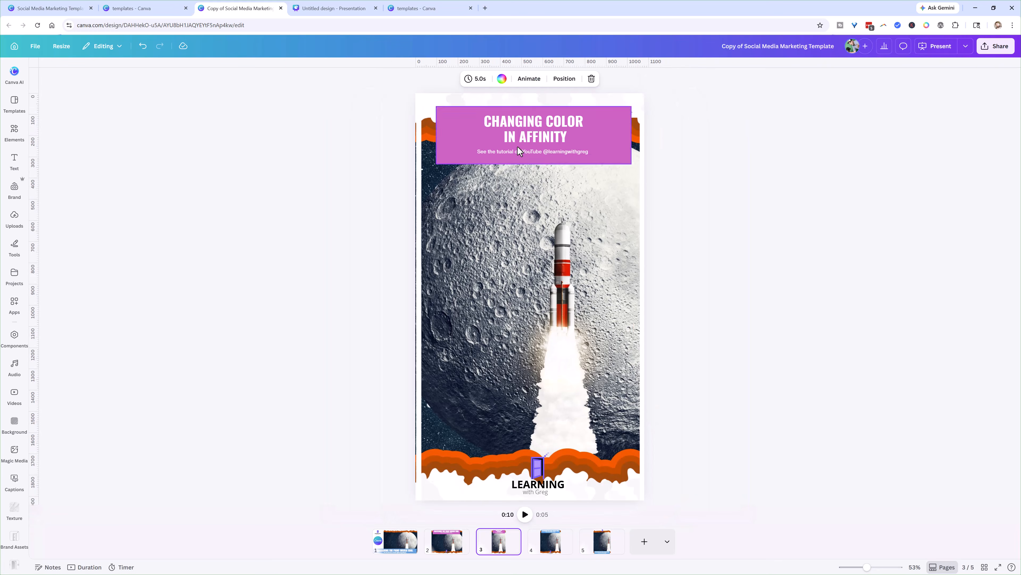
click(517, 144)
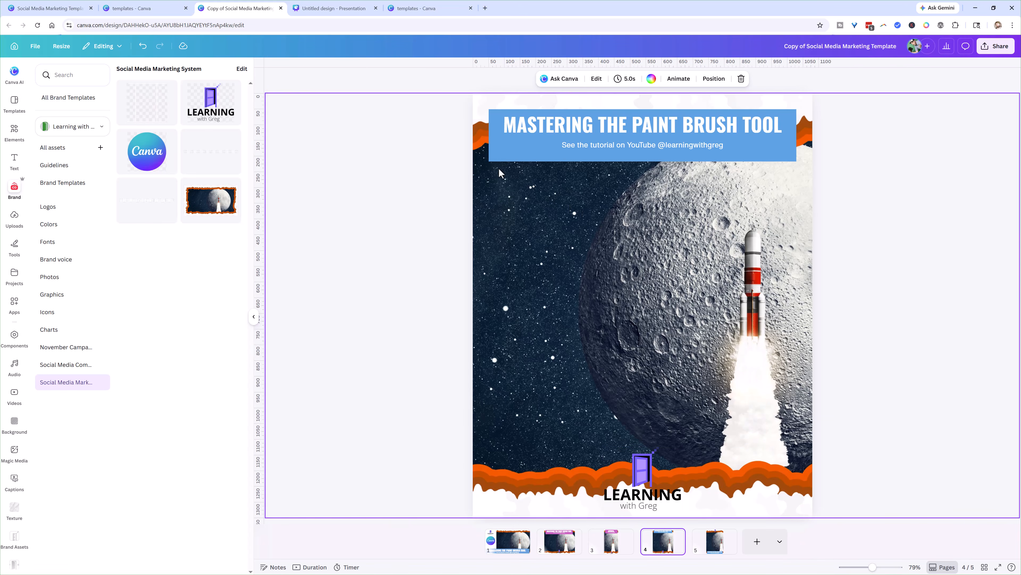
Recolor page 4's blue title banner with orange #F55900 sampled from the artwork's border and apply the change across all pages.
click(493, 156)
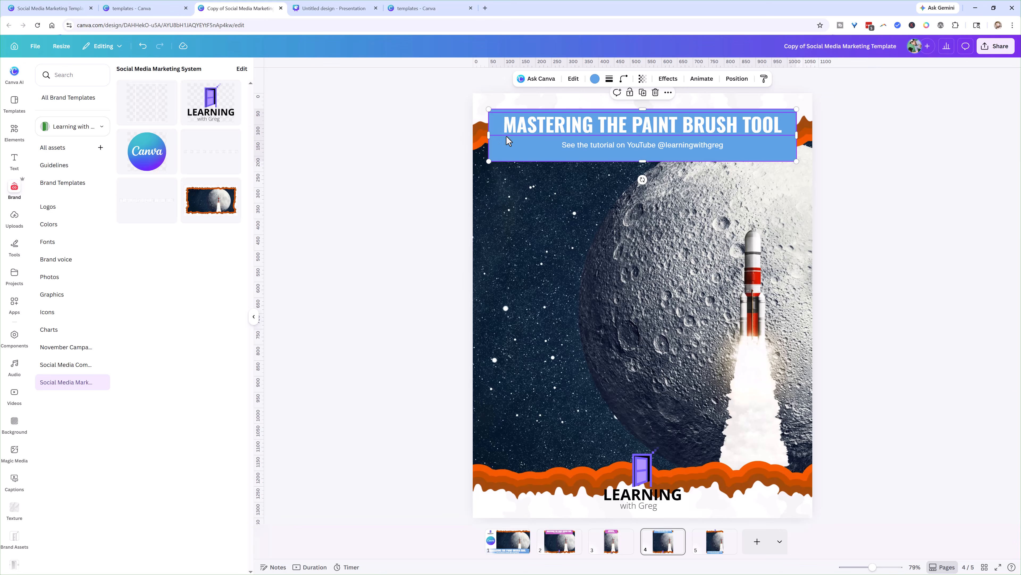
click(595, 78)
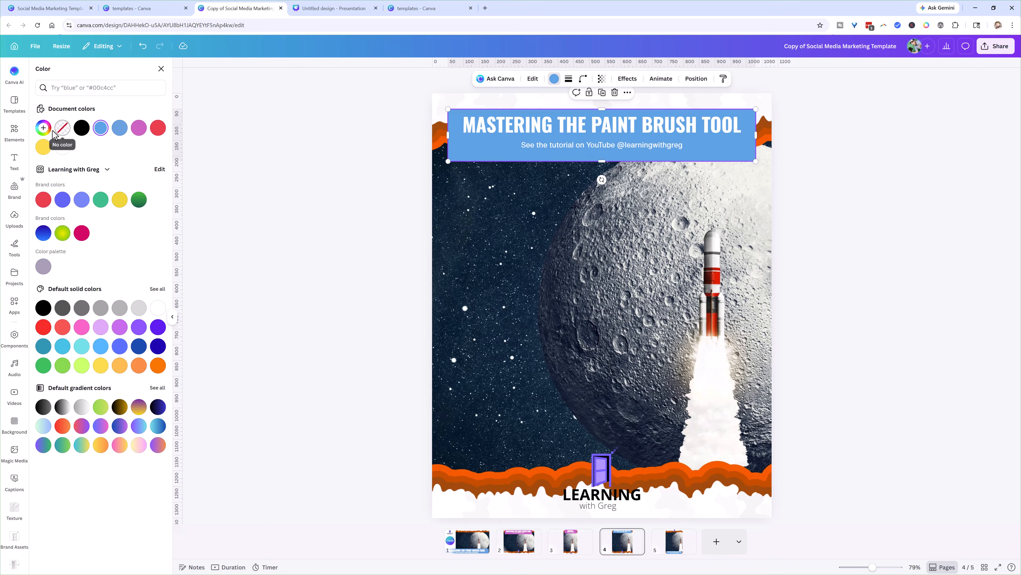
click(43, 127)
click(150, 232)
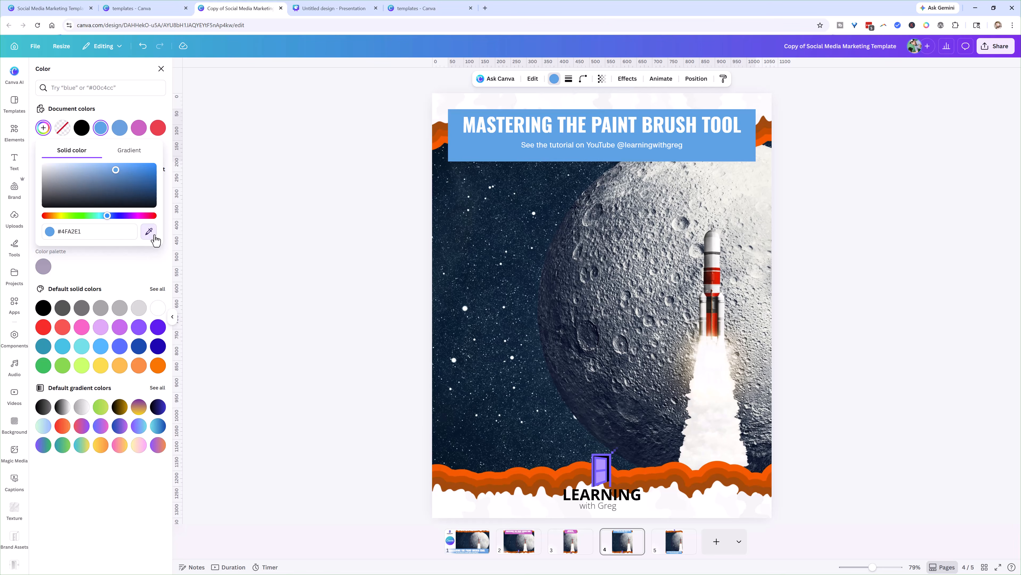
click(442, 474)
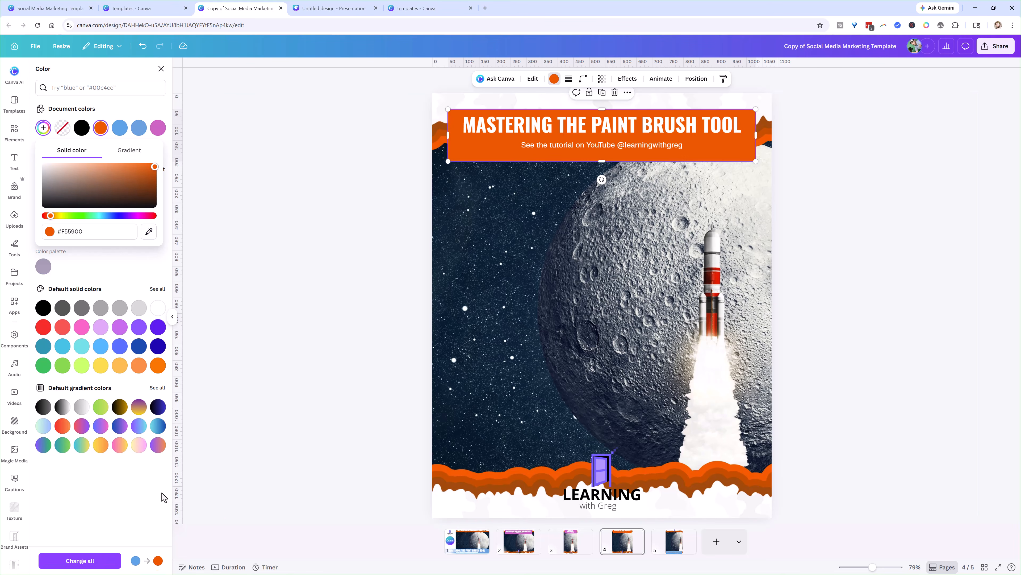
click(96, 563)
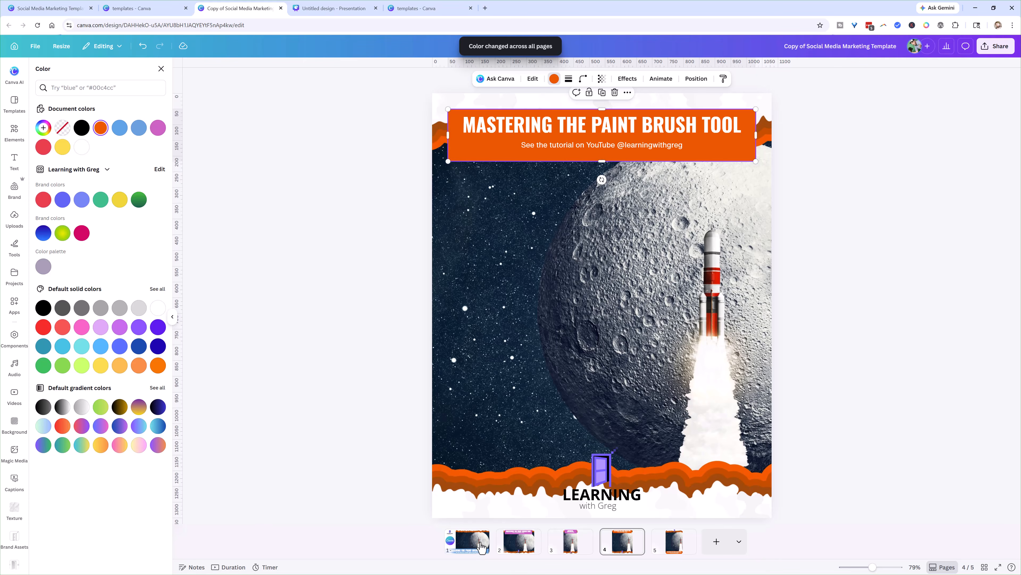
Check the title banner color on pages 1 through 5.
click(481, 549)
click(517, 548)
click(570, 552)
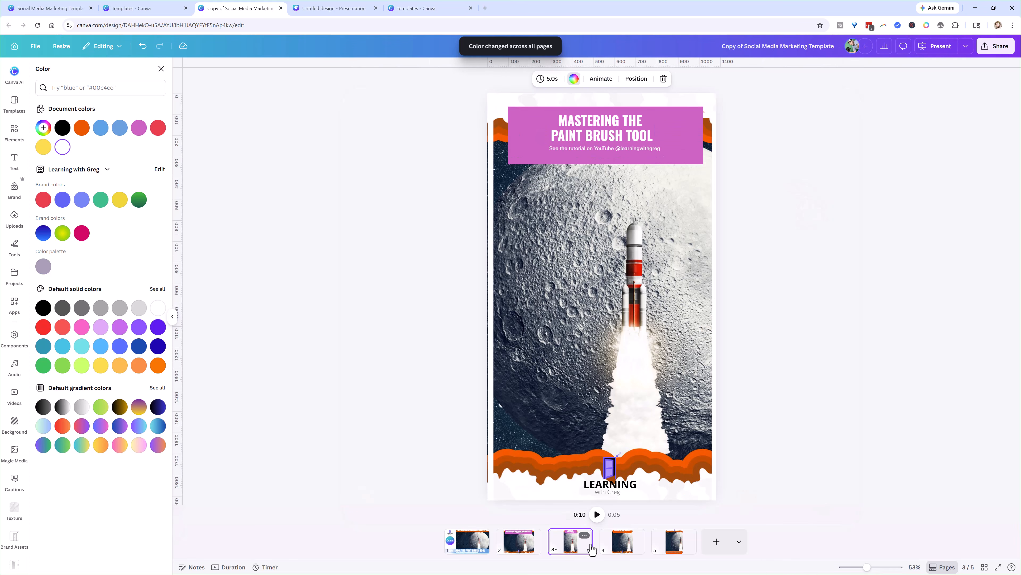
click(619, 549)
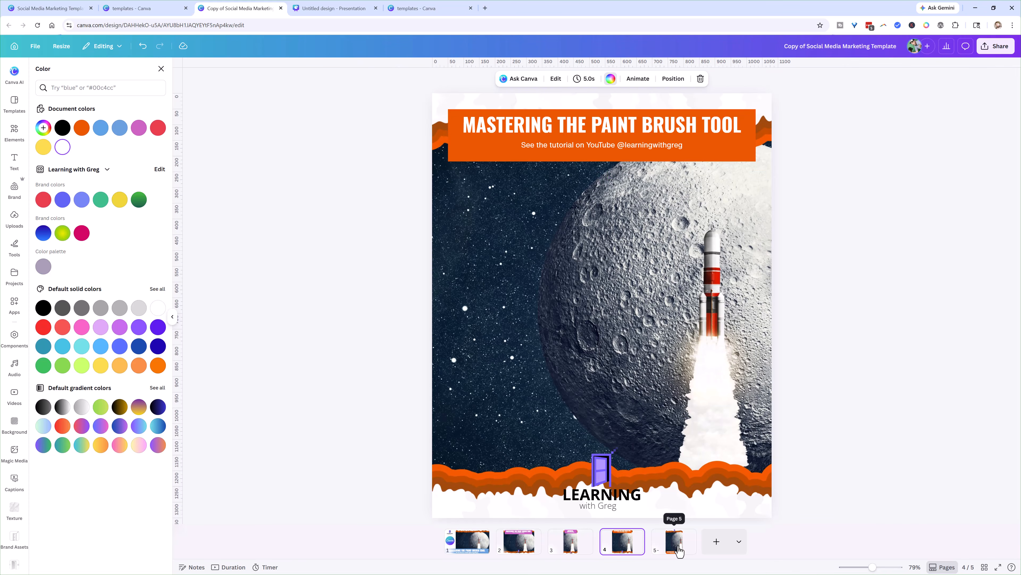
click(676, 547)
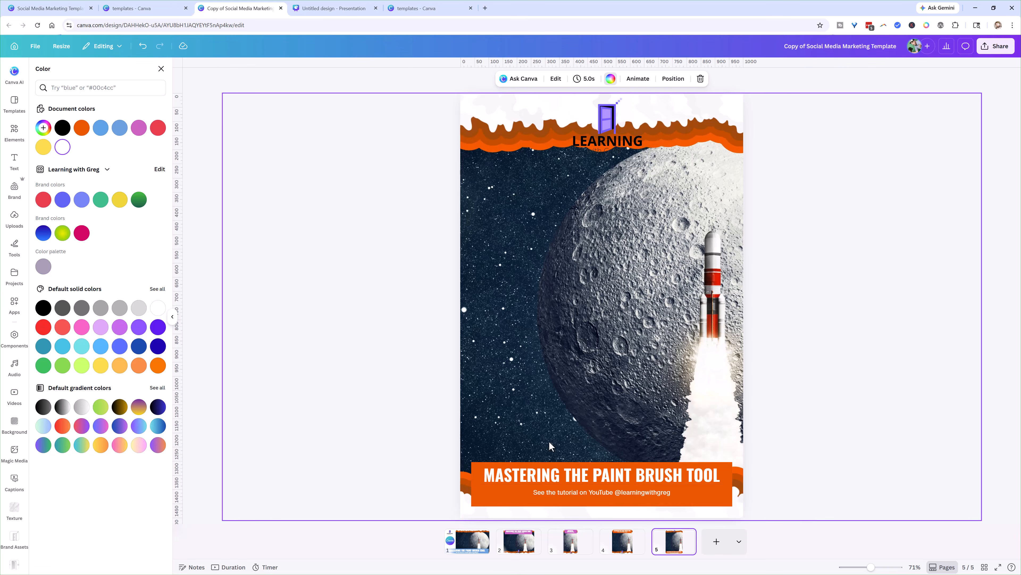
Check the title banners on pages 1 and 4, and open the source of page 4's logo 1 component.
click(466, 552)
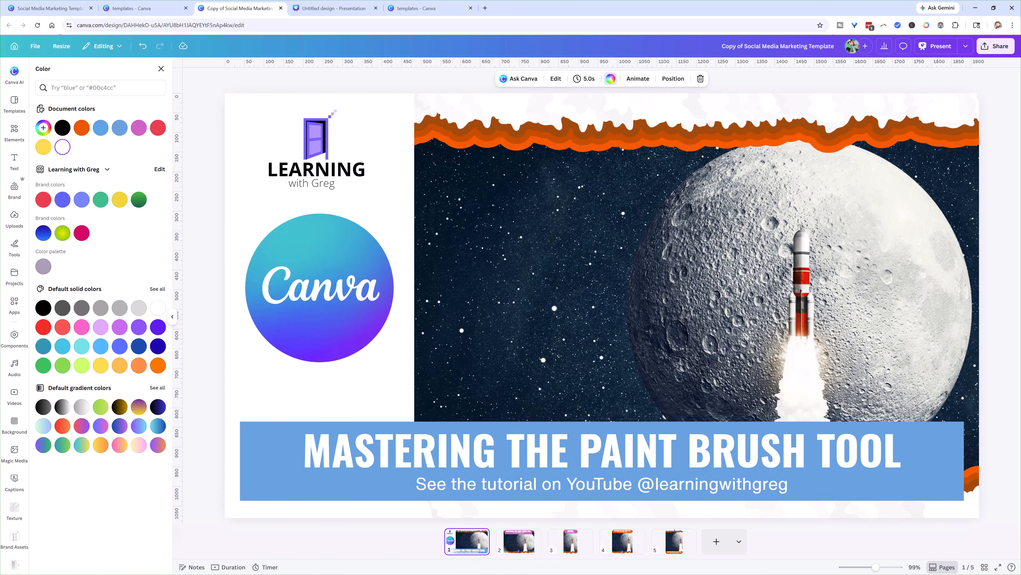
click(619, 553)
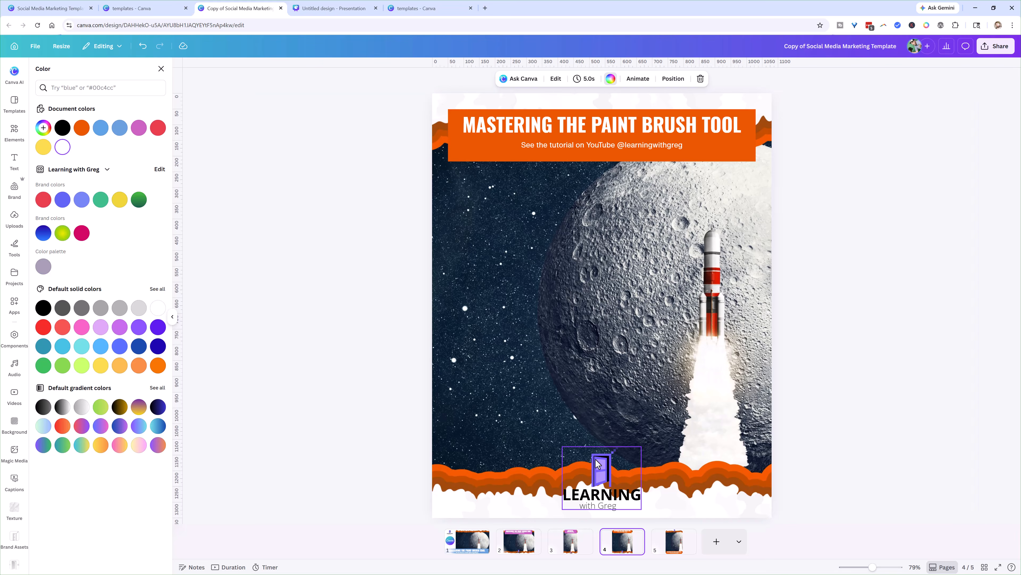
click(597, 478)
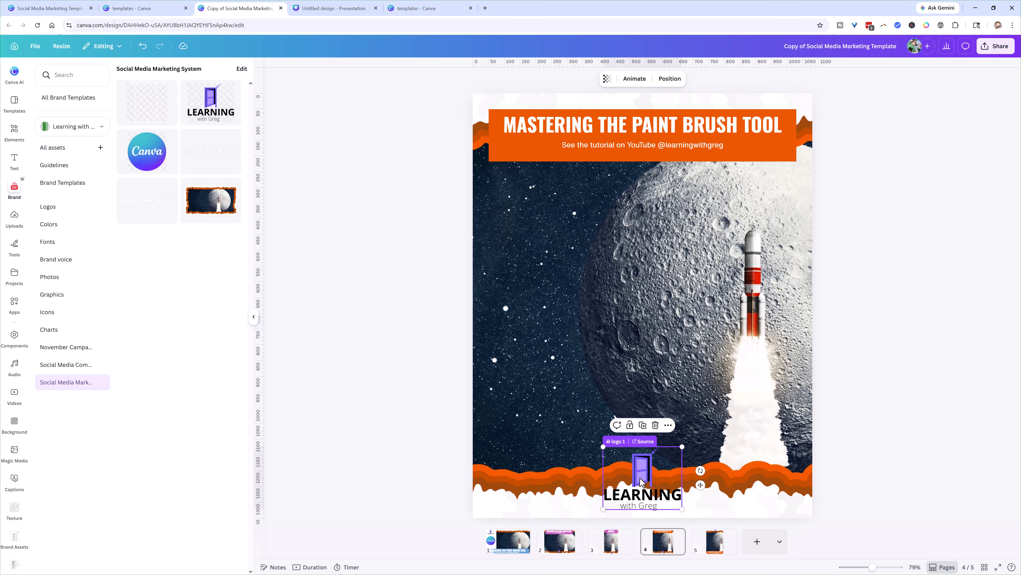
click(644, 441)
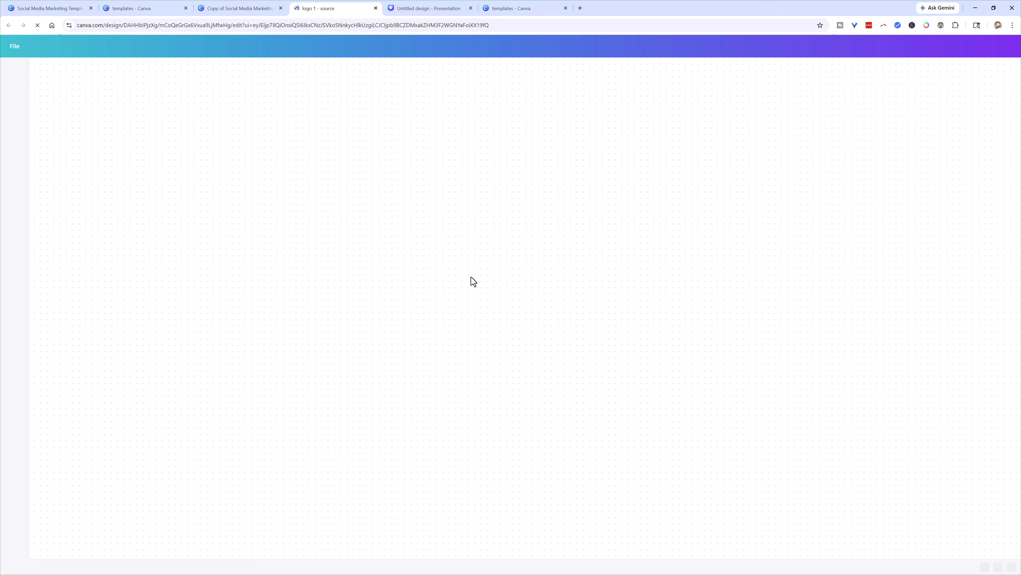
Recolor the purple door graphic in the logo 1 component with the custom red-orange #E16145.
click(527, 308)
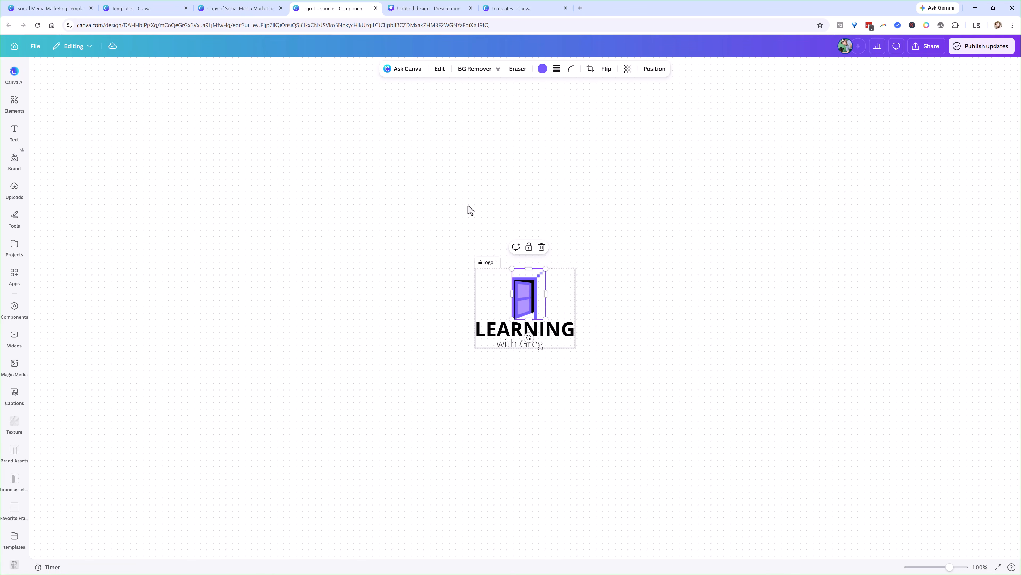
click(543, 70)
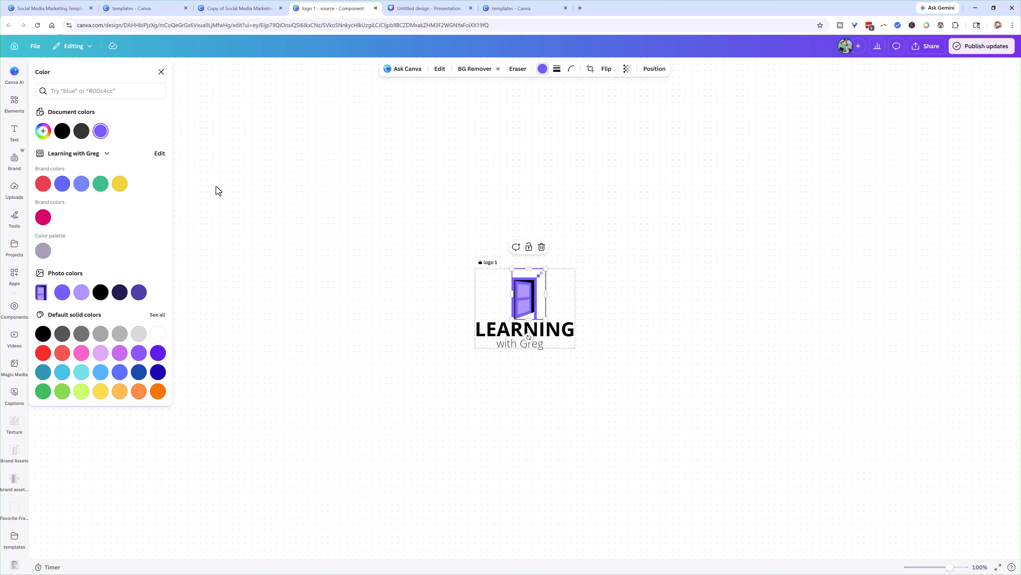
click(43, 131)
mouse_move(116, 173)
mouse_down()
mouse_move(128, 160)
mouse_move(120, 155)
mouse_up()
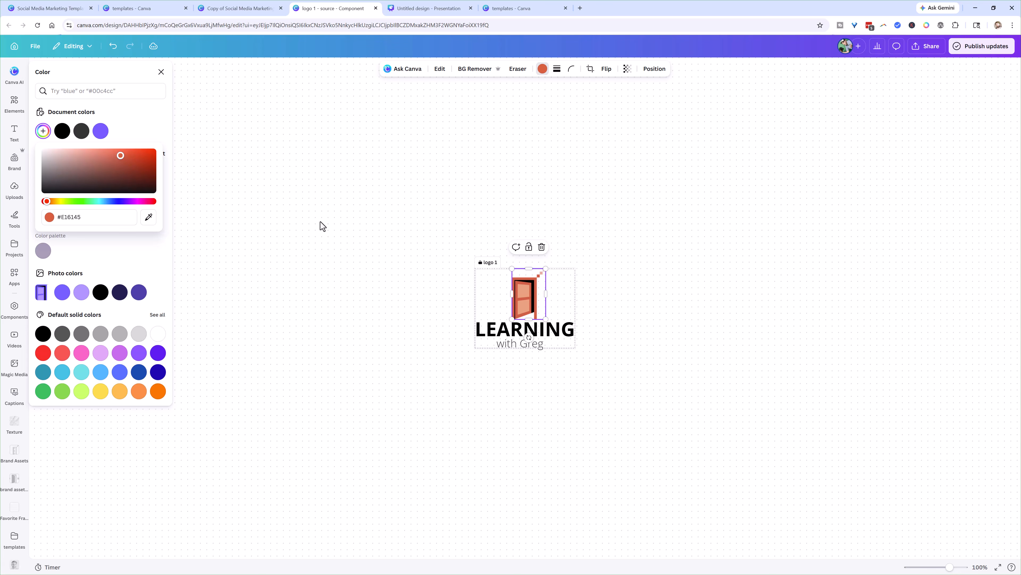
click(380, 228)
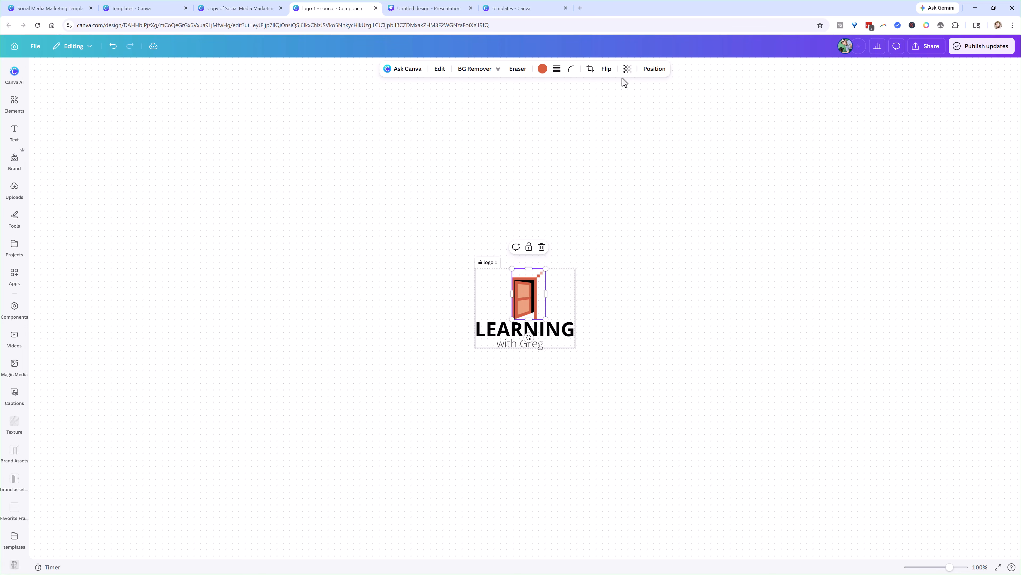
Publish the logo 1 component's updates to the Social Media Marketing System and close its source.
click(965, 45)
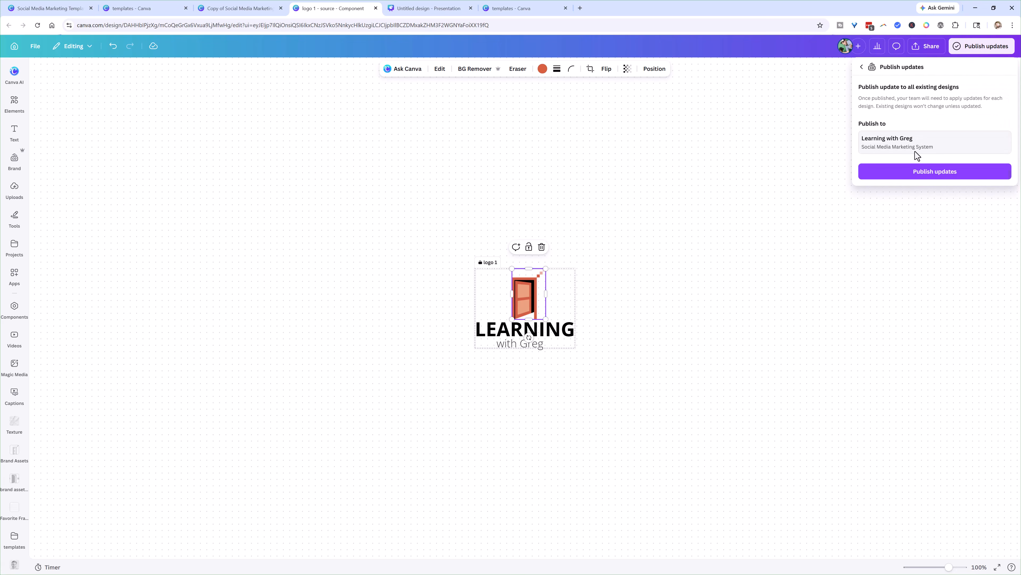
click(917, 174)
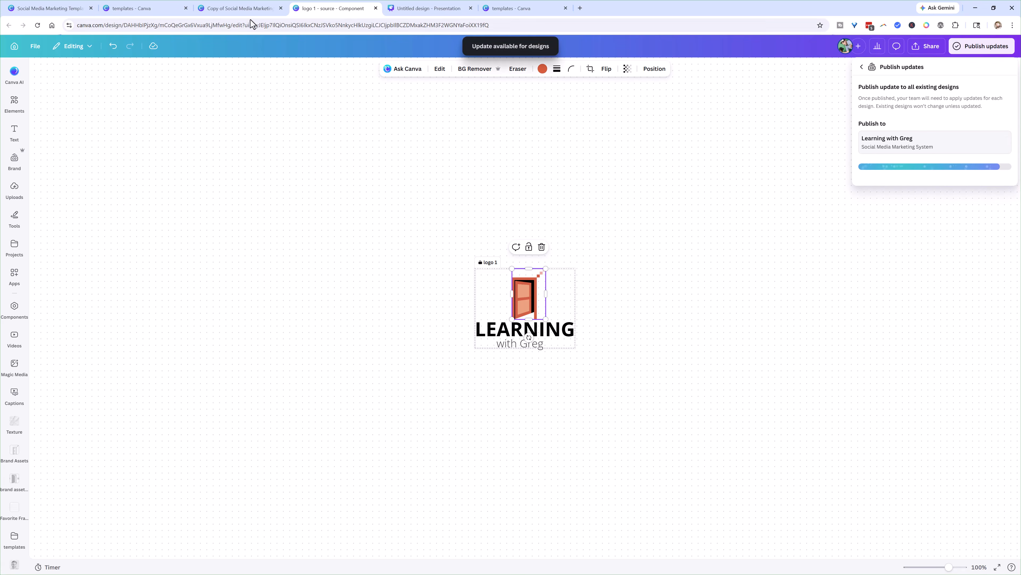
click(376, 8)
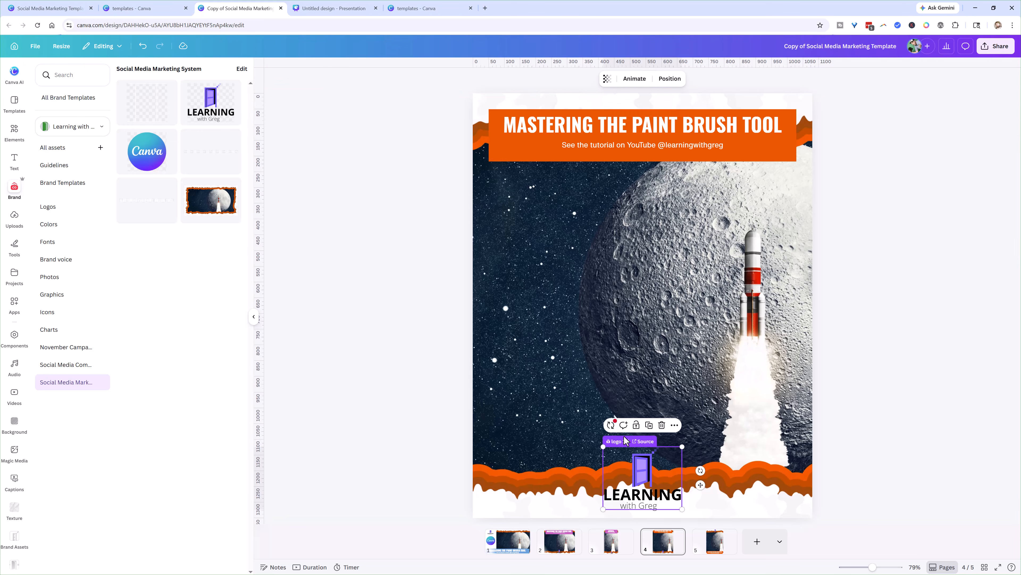
Update all instances of the logo 1 component in the design and check the logo on pages 2 and 1.
click(611, 424)
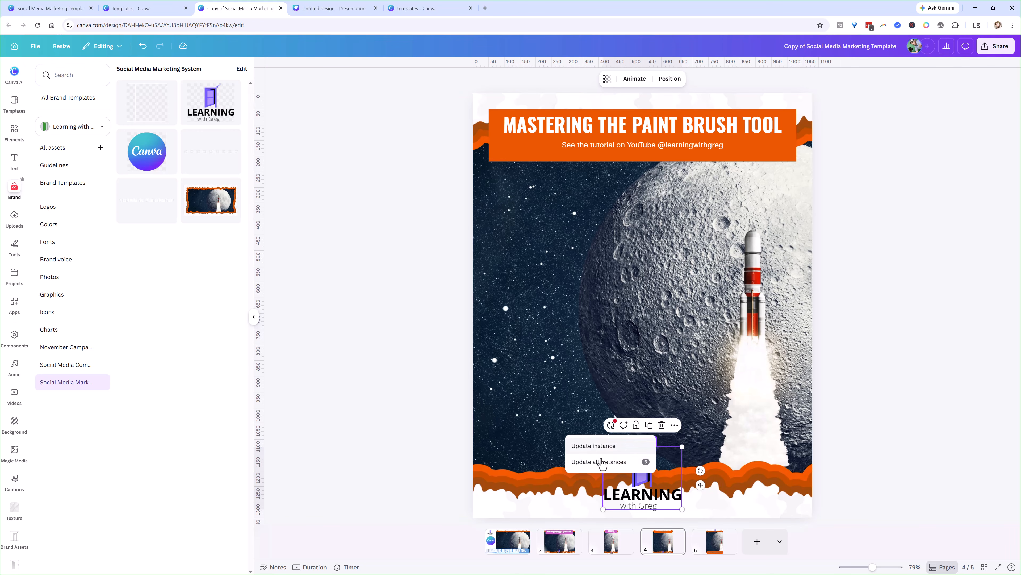
click(602, 462)
click(566, 542)
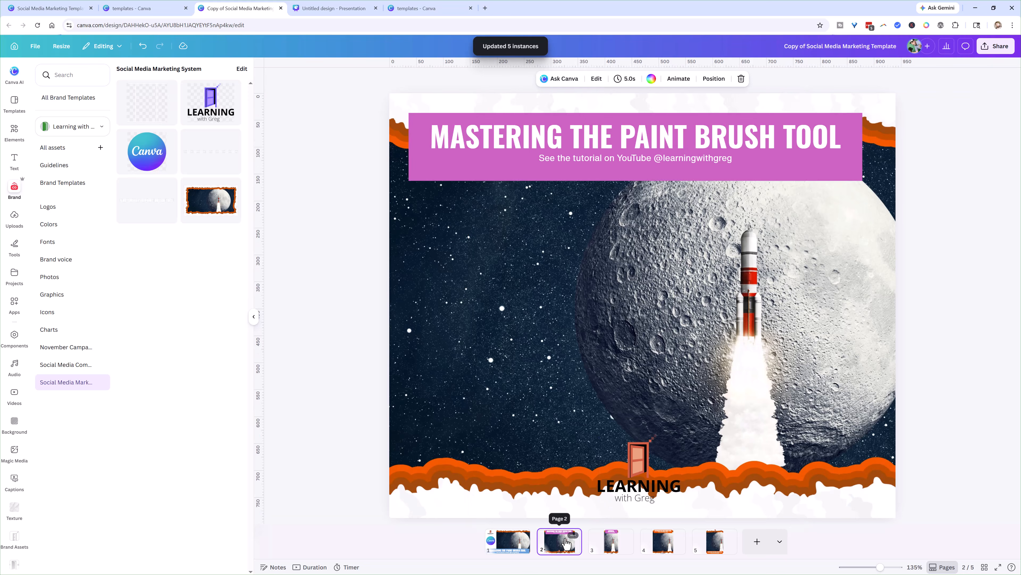
click(523, 549)
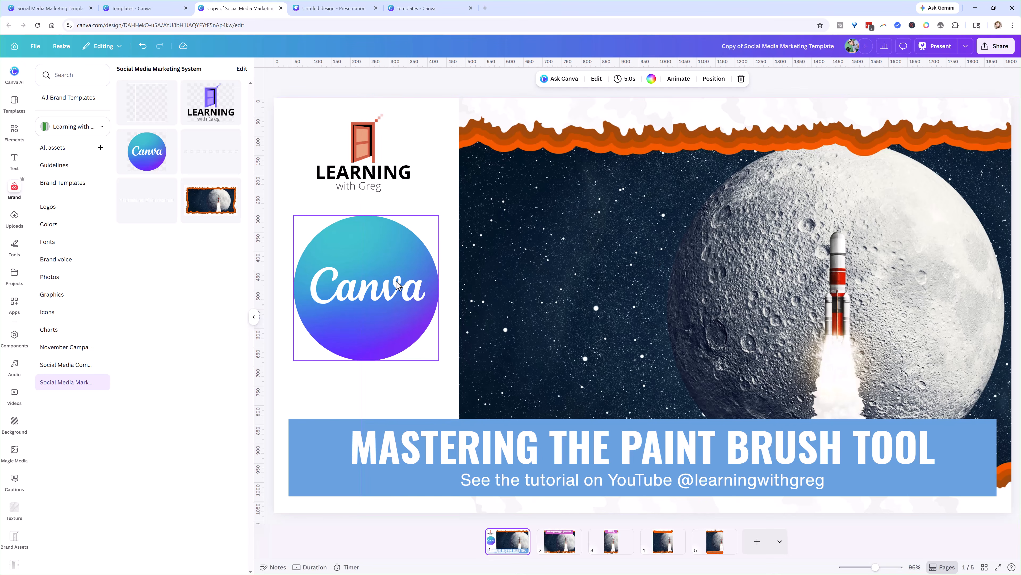
Open the source of page 1's Software Logo component and select its Canva logo.
click(380, 264)
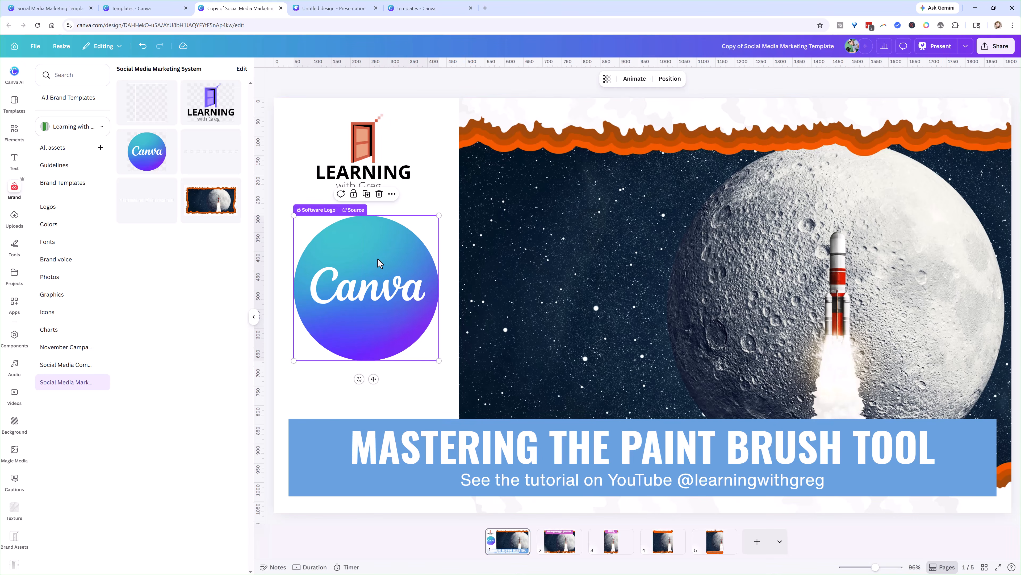
click(356, 210)
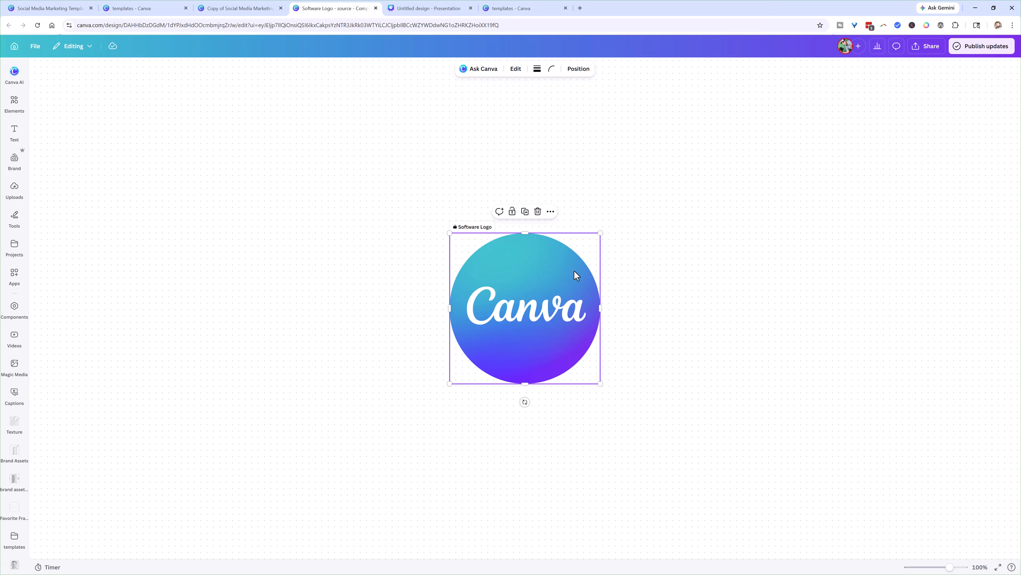
click(549, 302)
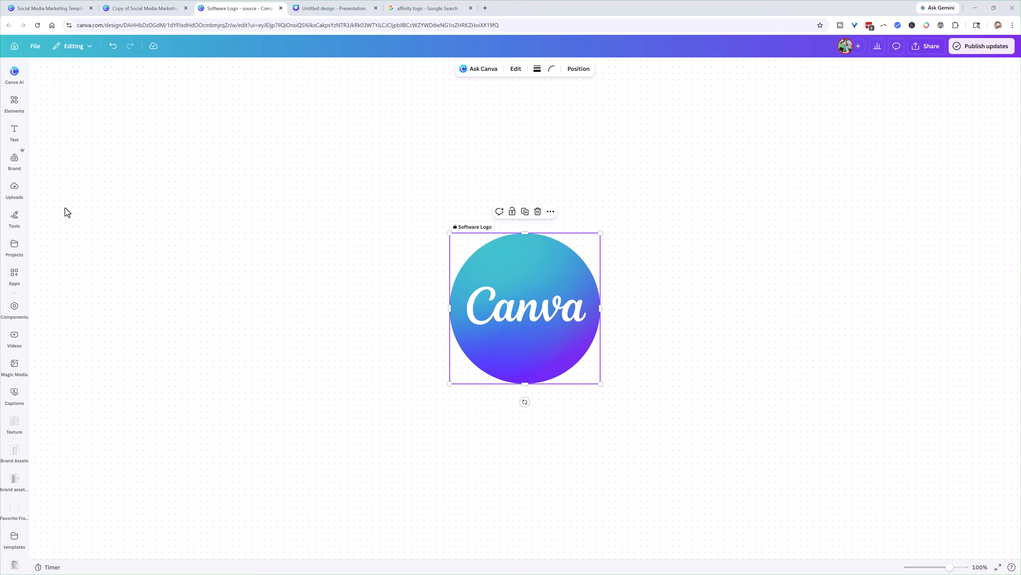
Add the uploaded green Affinity logo to the Software Logo component and fit it to the Canva logo's width, centered over it.
click(14, 189)
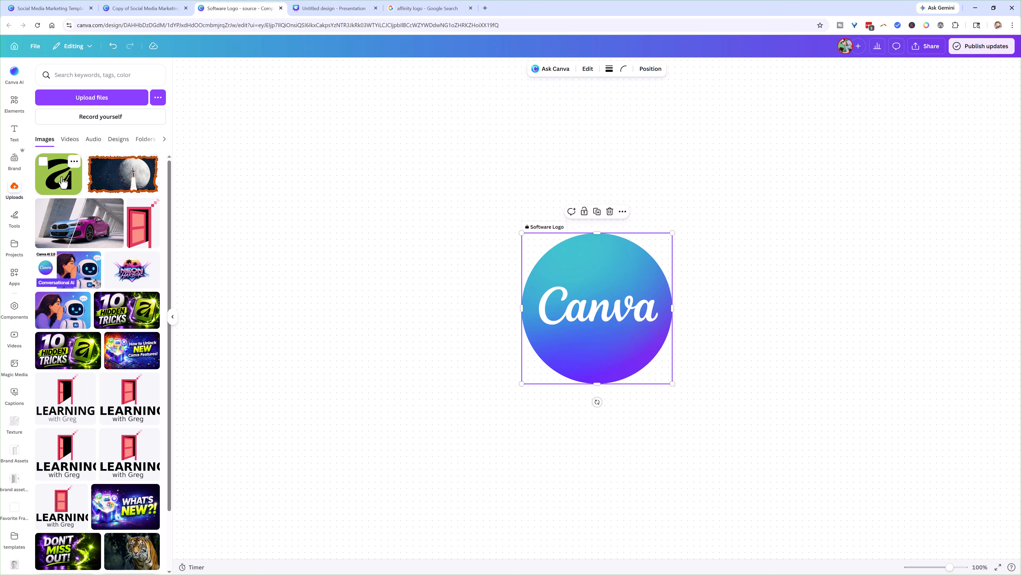
click(62, 182)
mouse_move(586, 356)
mouse_down()
mouse_move(599, 354)
mouse_move(593, 349)
mouse_up()
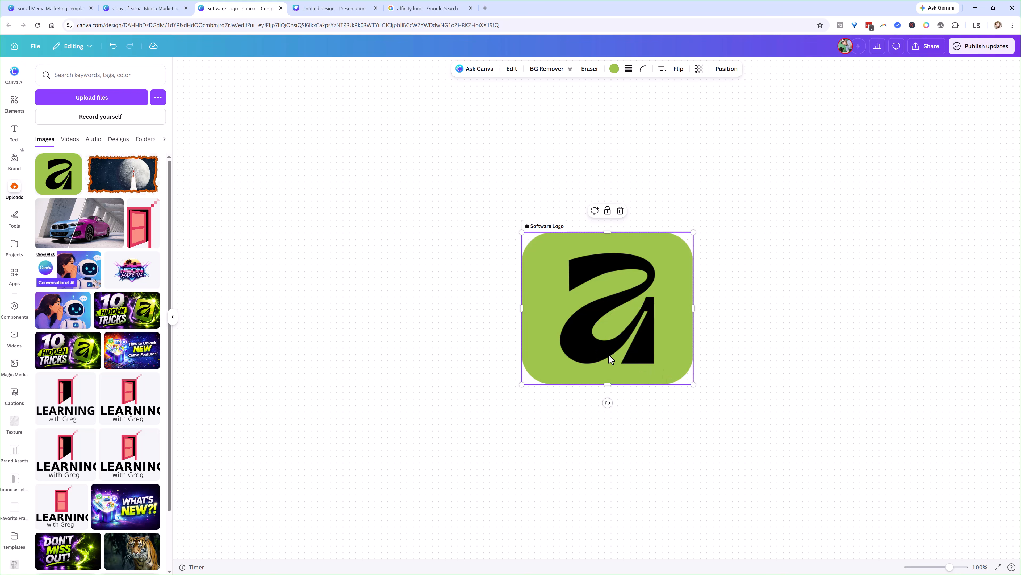
drag(695, 385, 674, 367)
drag(604, 344, 604, 354)
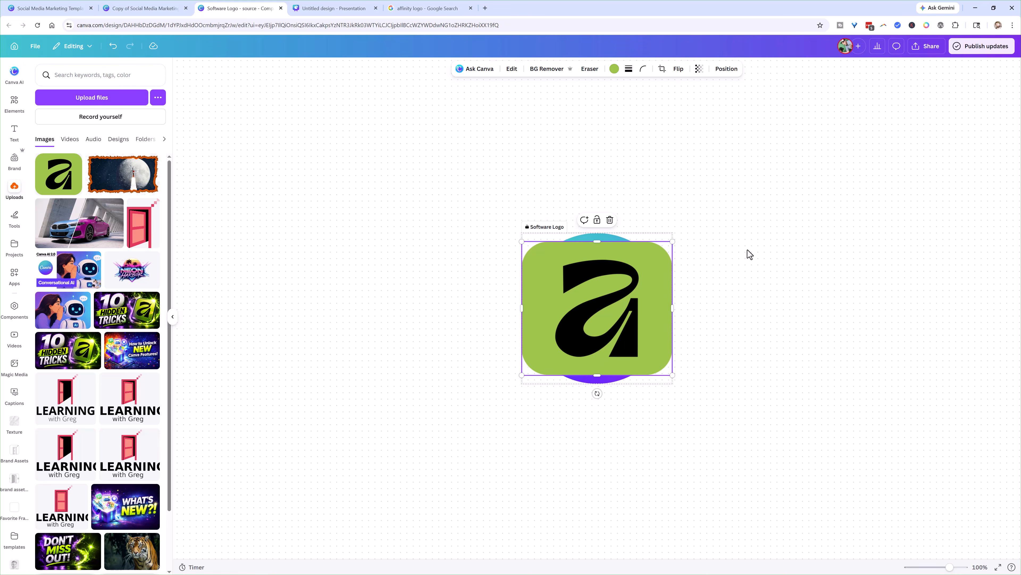
Set the transparency of the Canva logo layer inside the Software Logo component to 0.
click(601, 238)
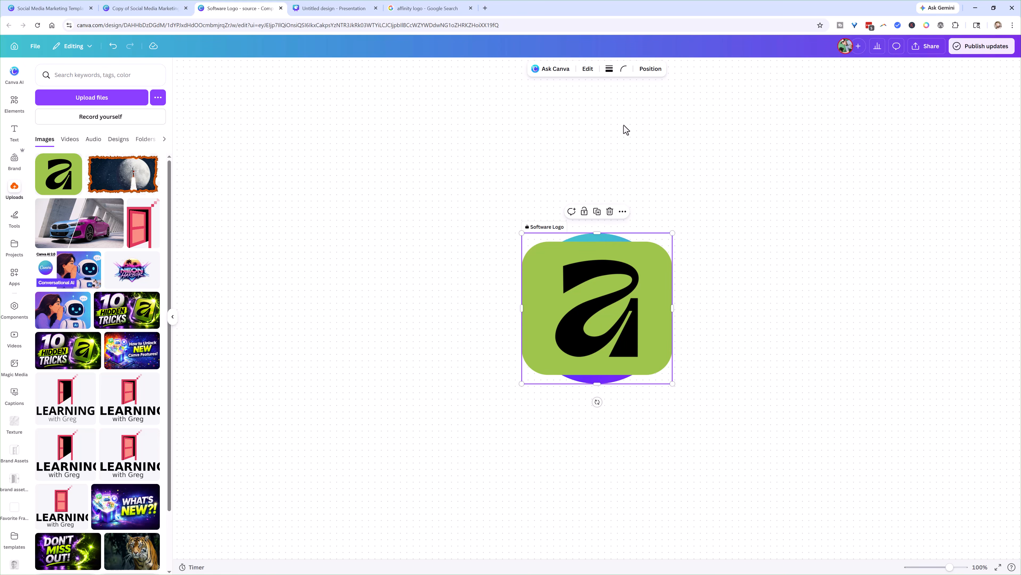
click(651, 68)
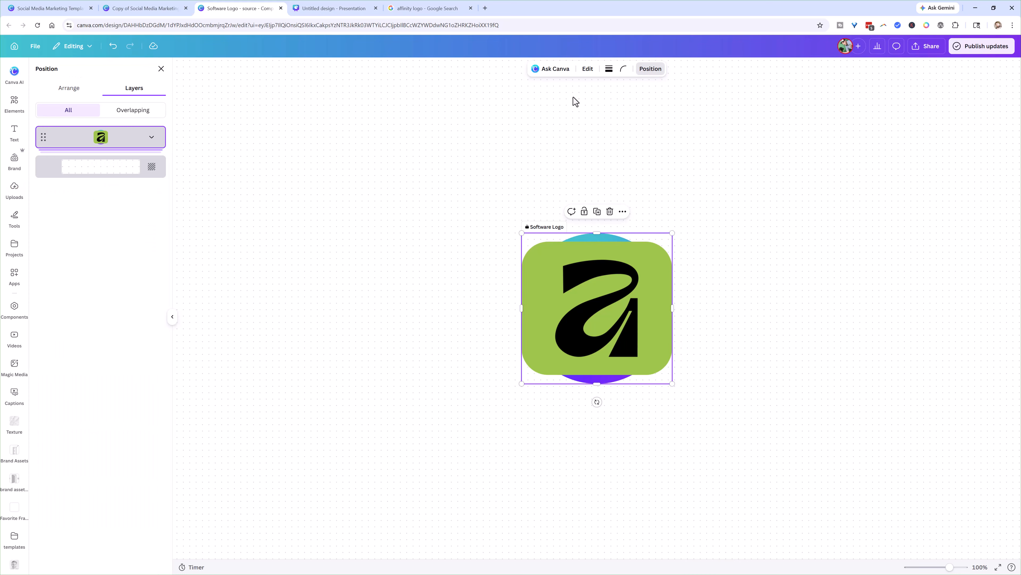
click(152, 137)
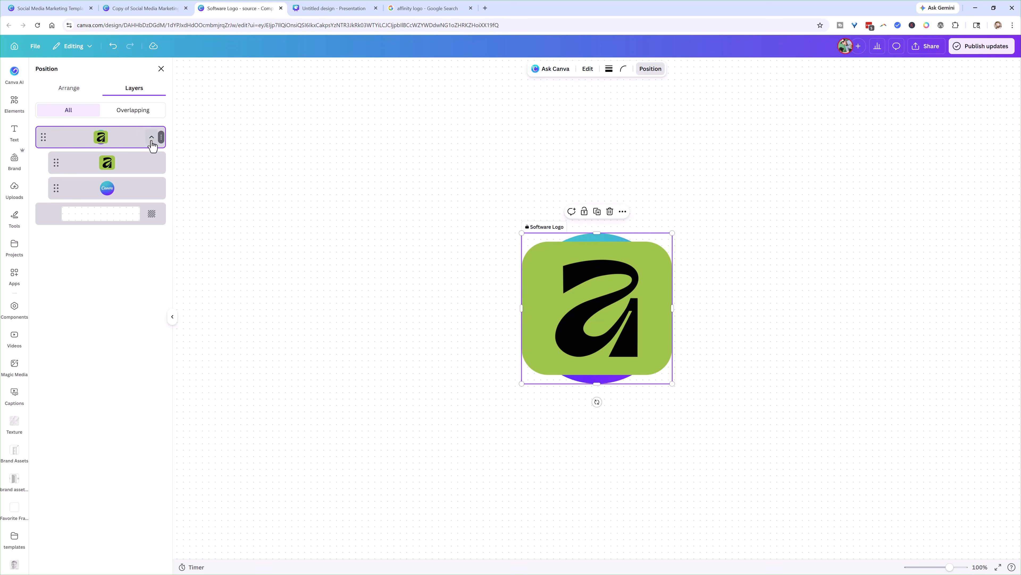
click(105, 188)
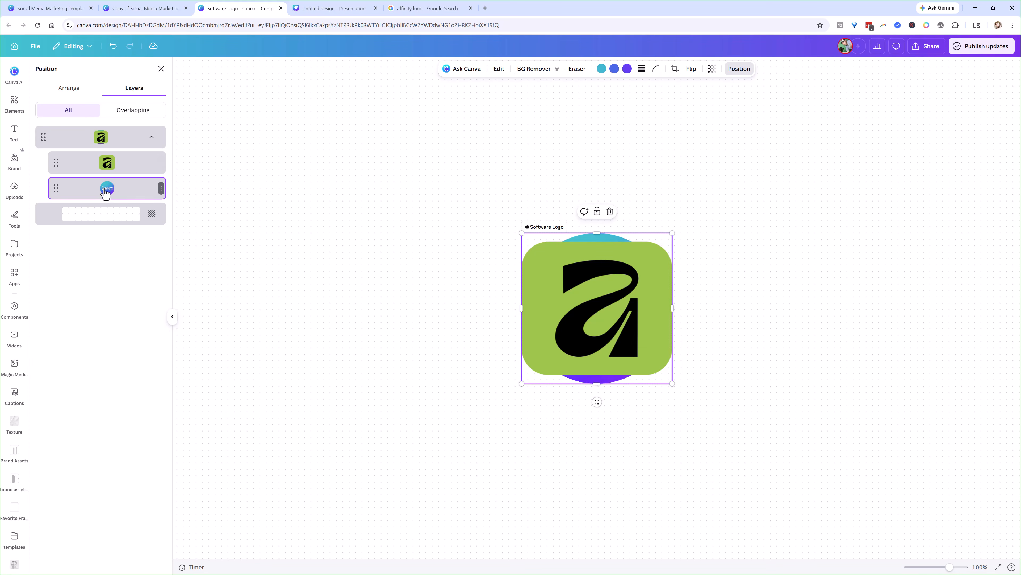
click(709, 69)
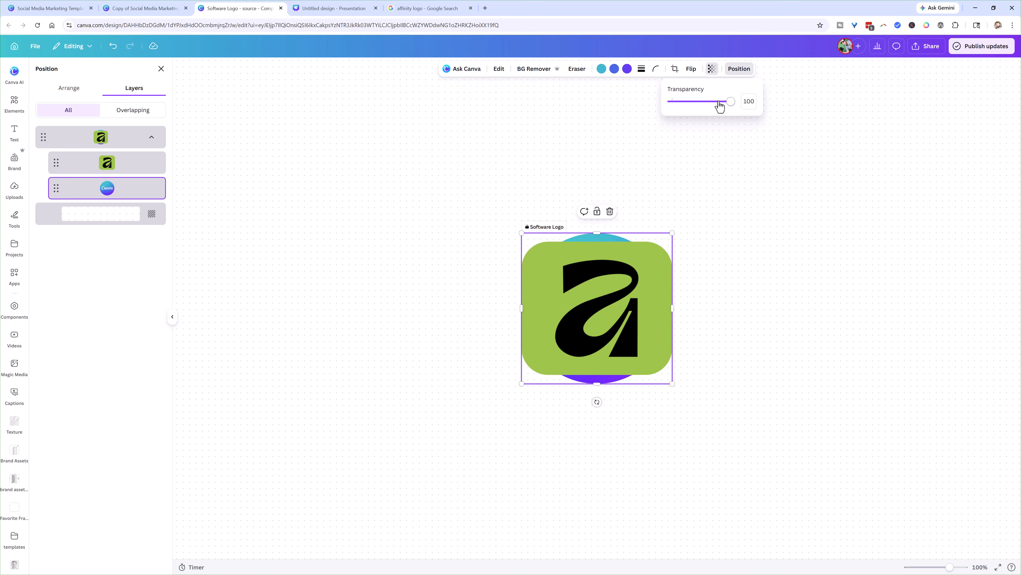
drag(721, 102, 616, 101)
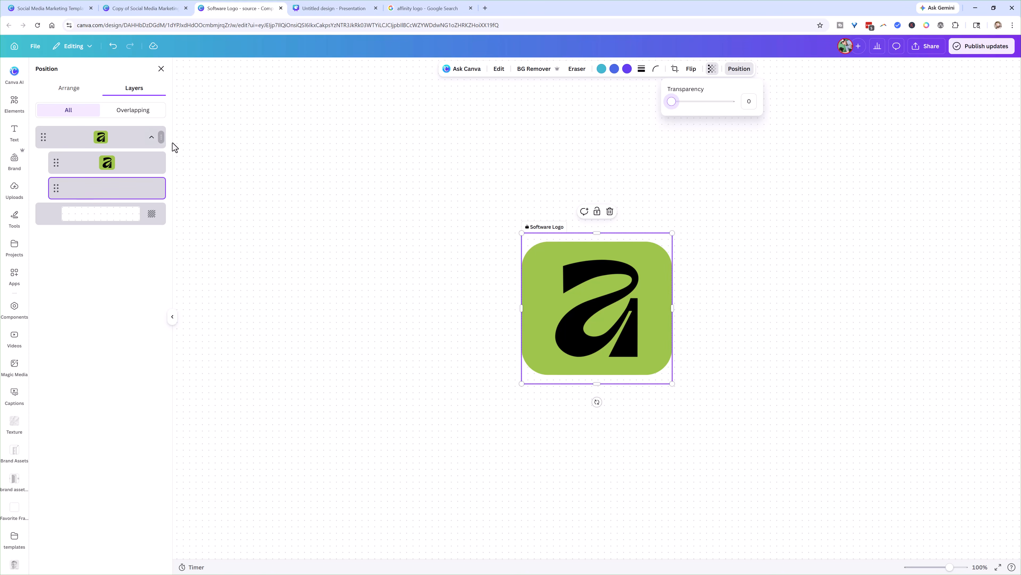
Publish the Software Logo component's updates and update its instance on page 1 of the Copy of Social Media Marketing Template design.
click(975, 49)
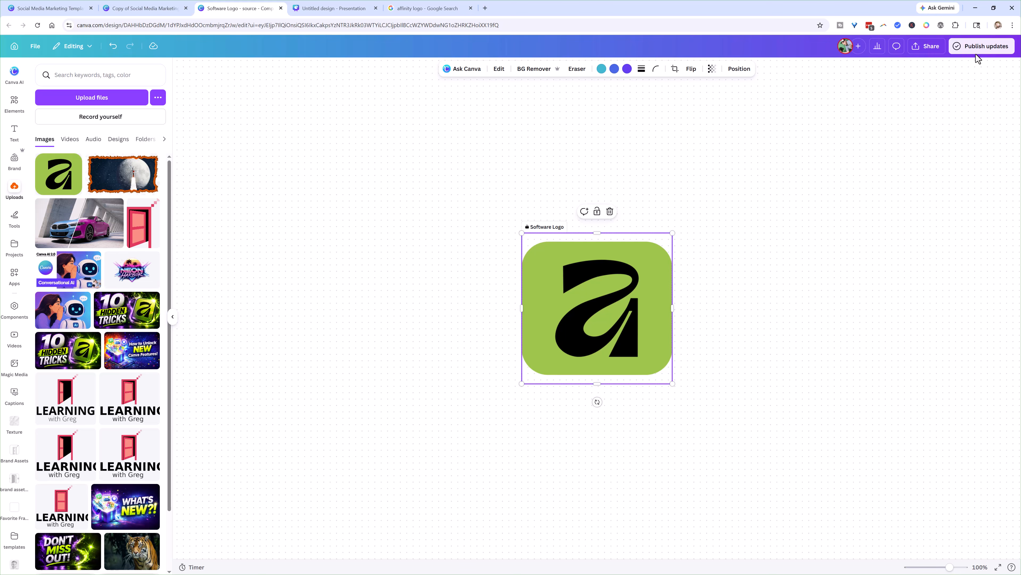
click(923, 172)
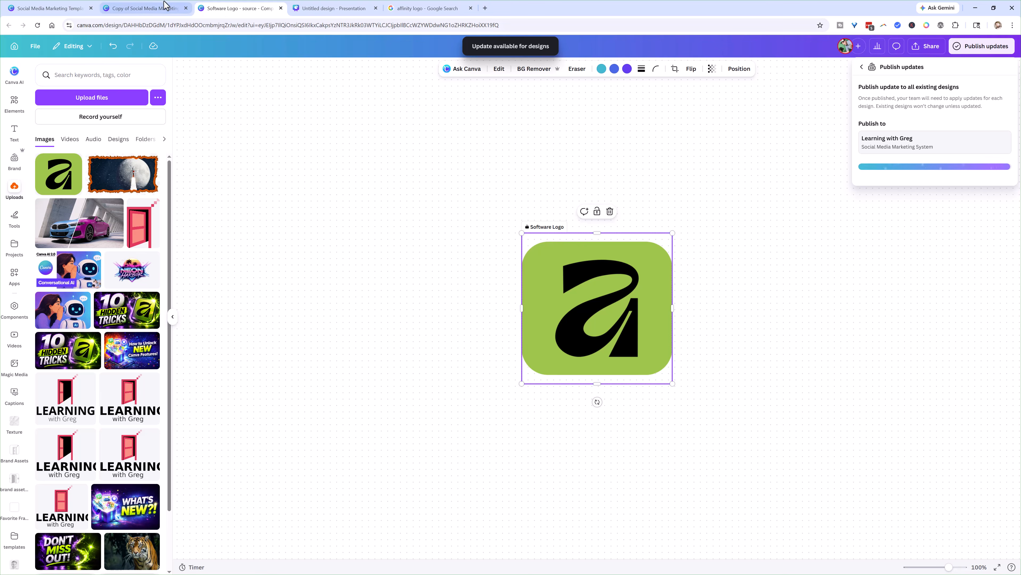
click(140, 9)
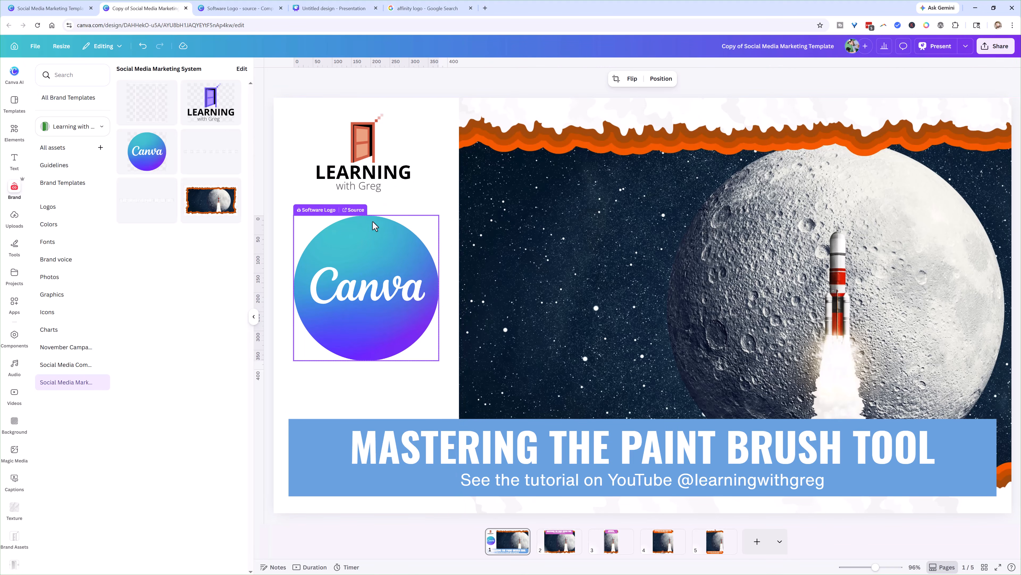
click(381, 211)
click(378, 234)
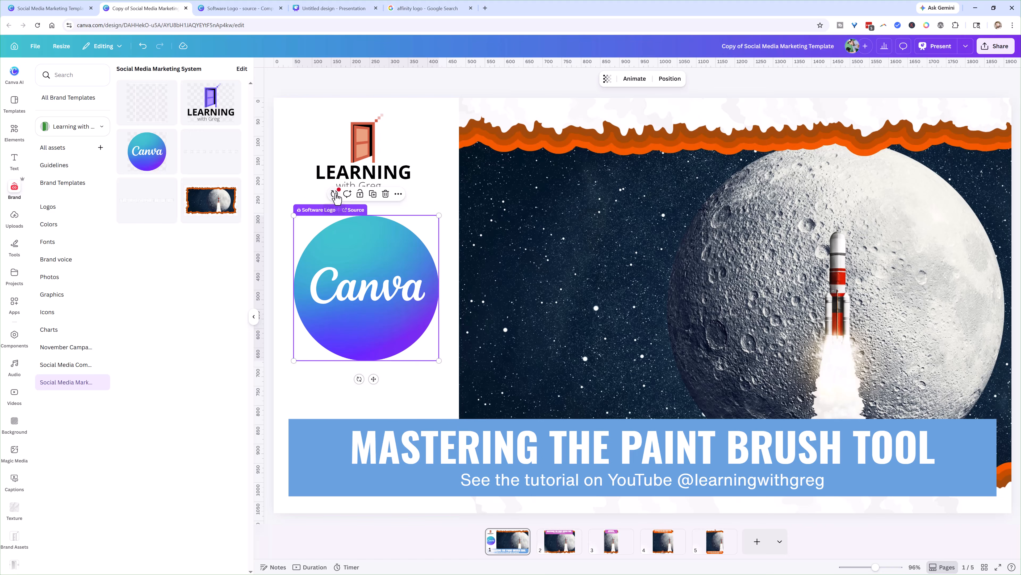
click(335, 194)
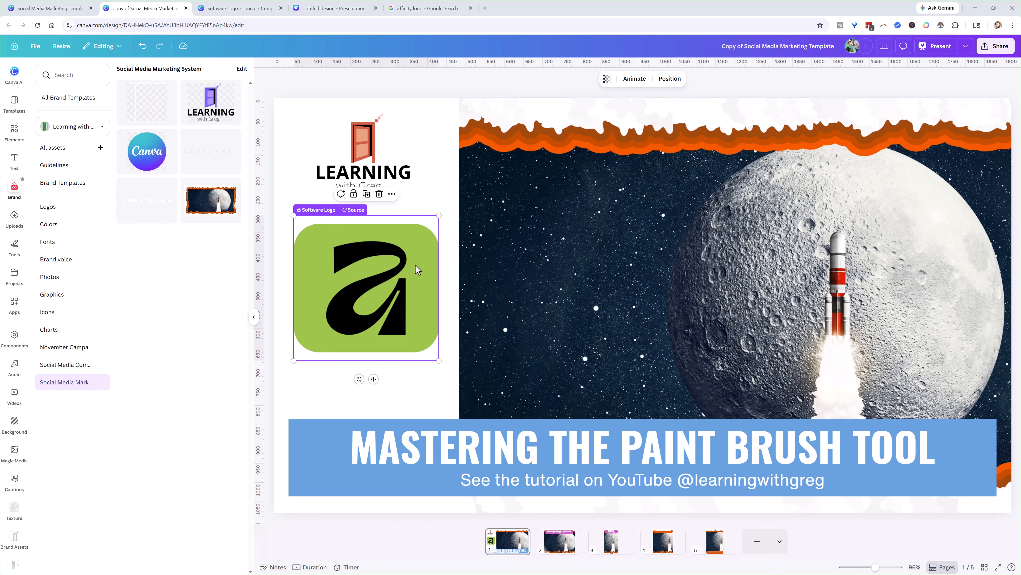
Detach page 1's logo 1 component instance from its source.
click(363, 156)
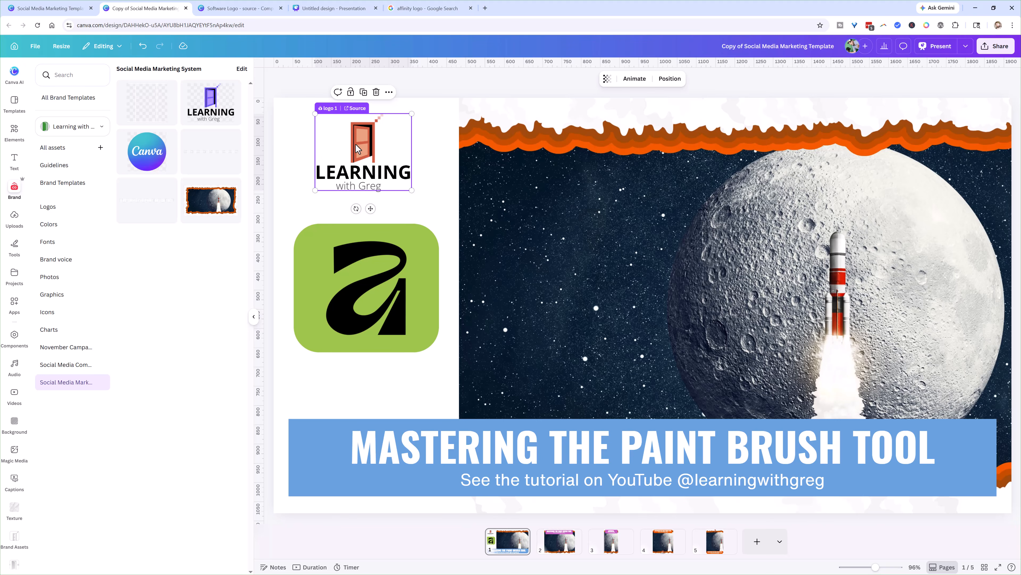
click(365, 149)
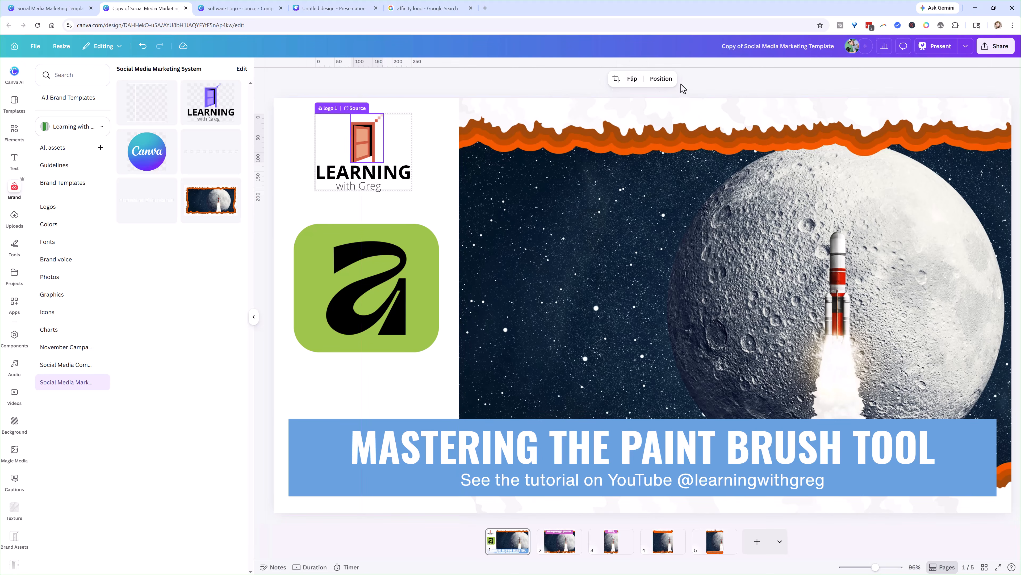
right_click(361, 141)
right_click(372, 158)
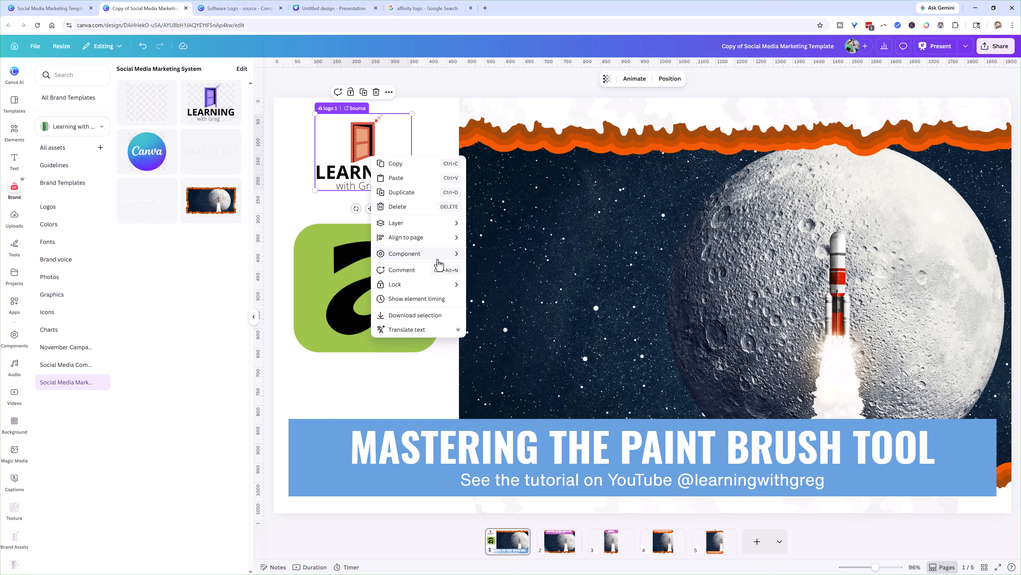
mouse_move(438, 259)
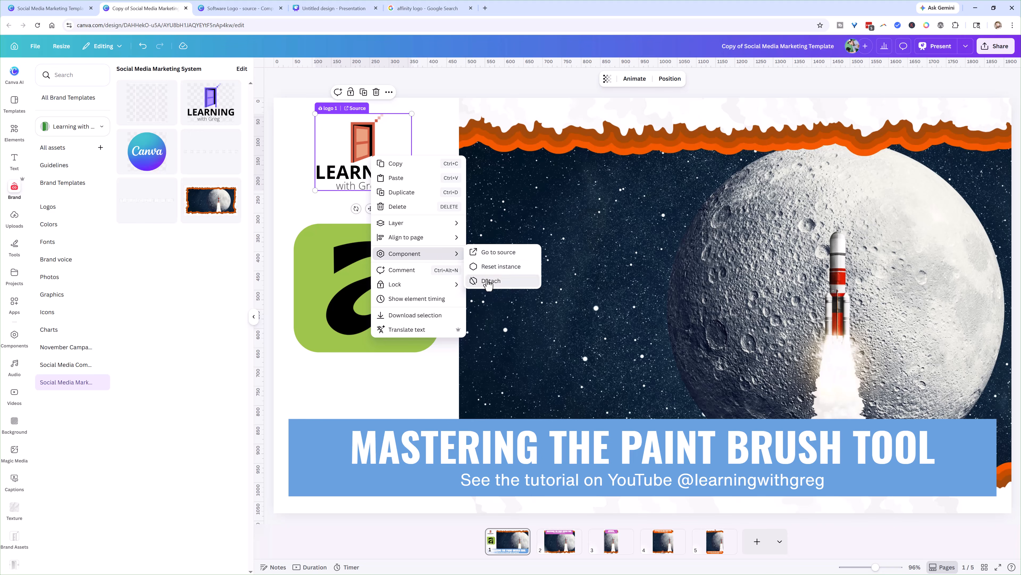
click(489, 282)
Nudge the detached logo on page 1 slightly upward and ungroup it.
click(360, 175)
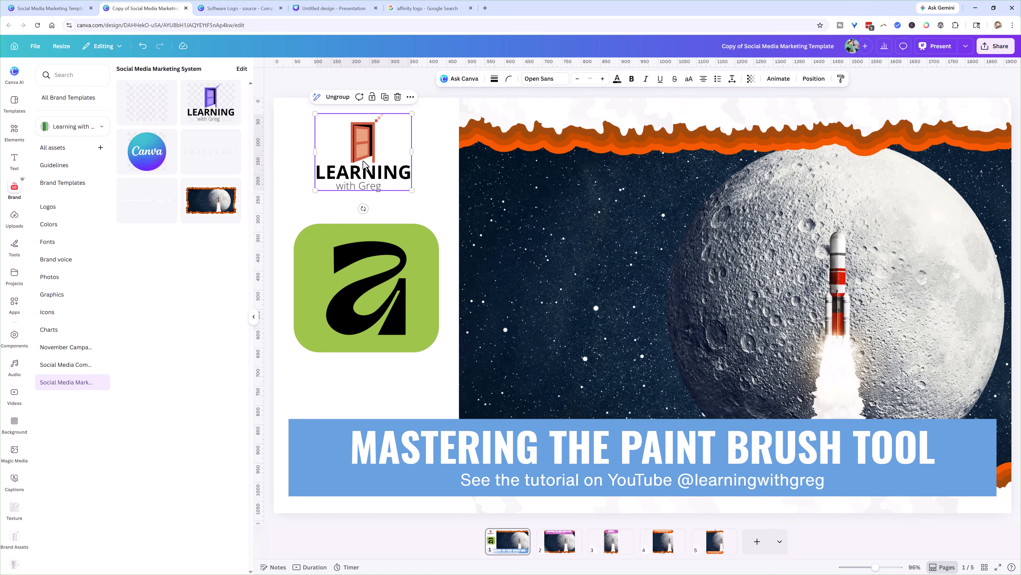
drag(363, 151, 362, 150)
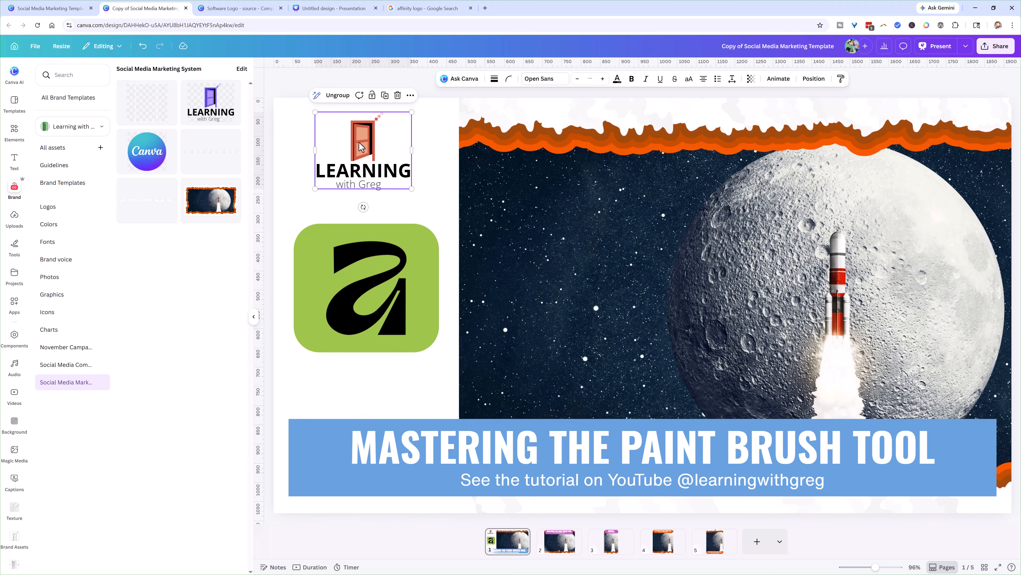
click(337, 96)
Recolor the logo's door graphic on page 1 with the green sampled from the Affinity logo's background.
click(365, 137)
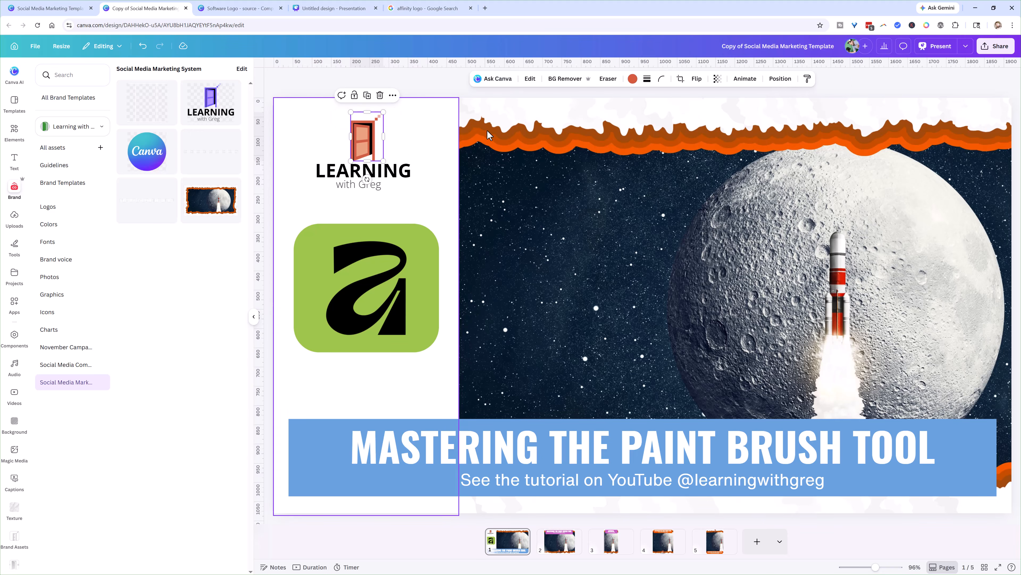
click(632, 78)
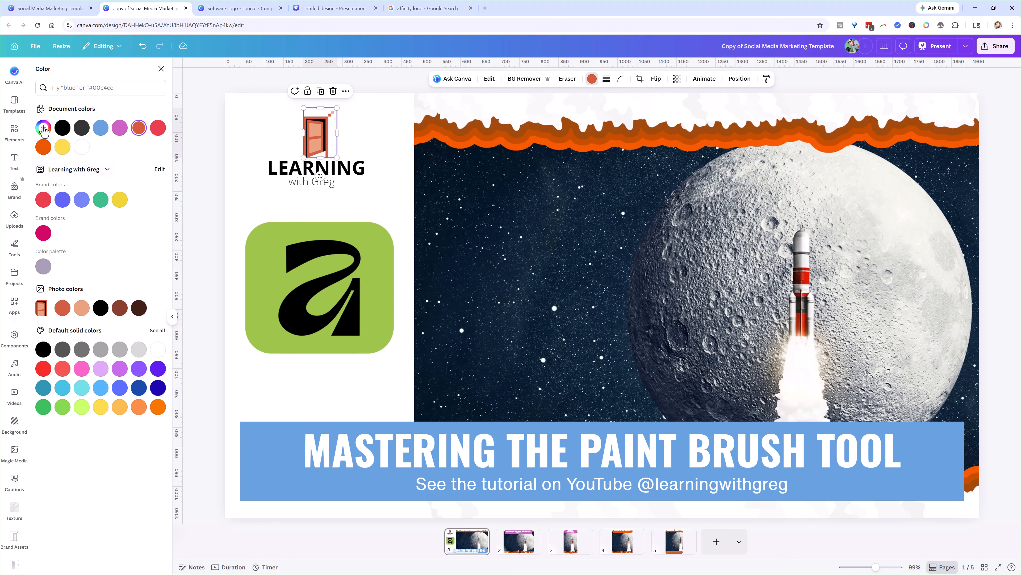
click(43, 127)
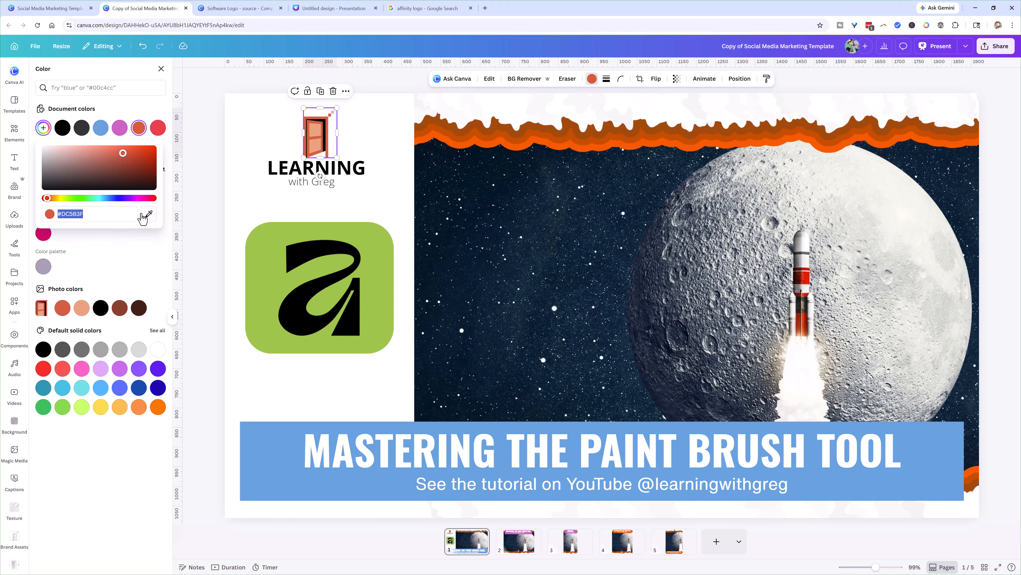
click(148, 213)
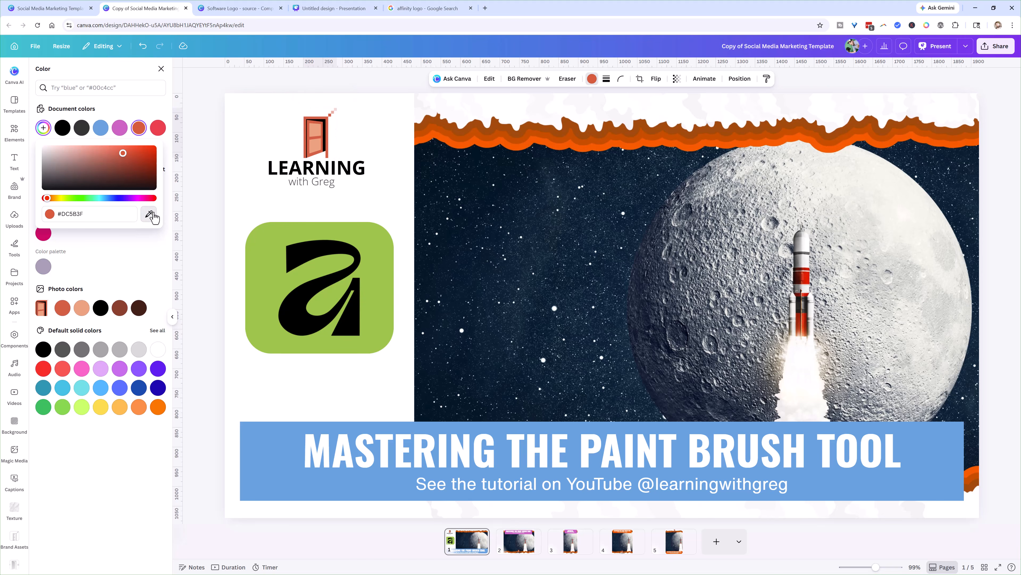
click(270, 242)
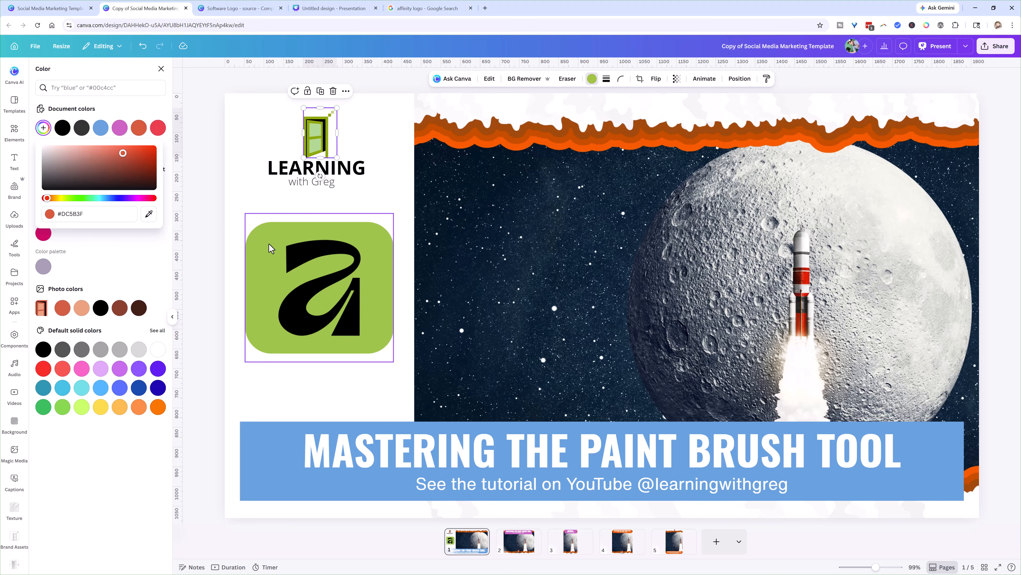
click(248, 198)
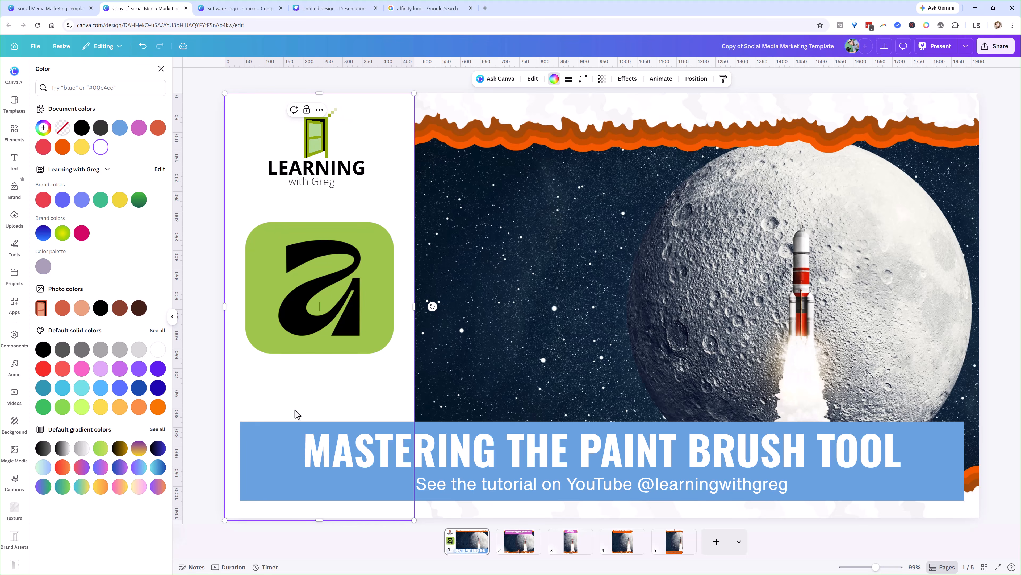
Fill page 1's title banner with the same Affinity green from the document colors.
click(934, 433)
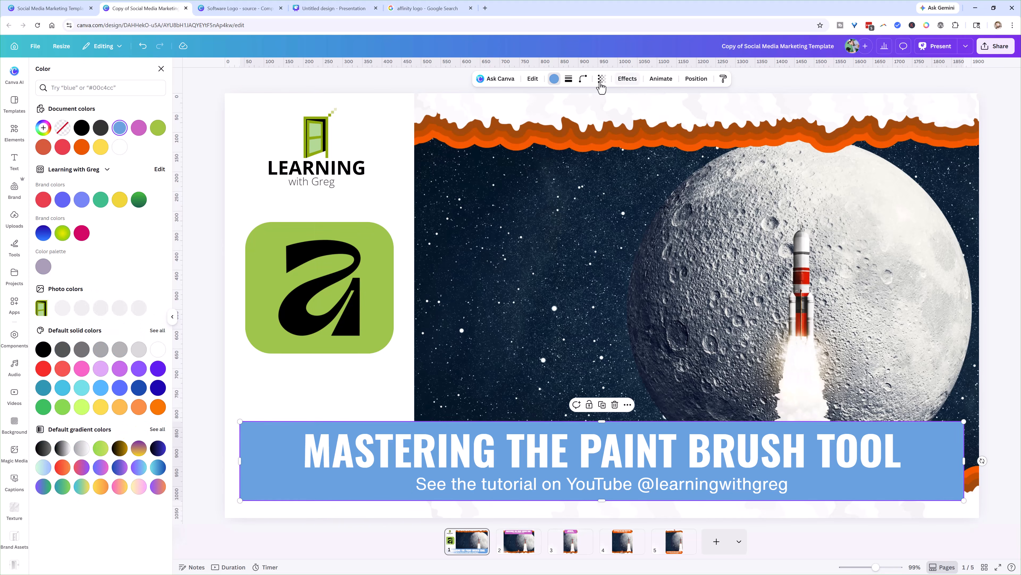
click(554, 79)
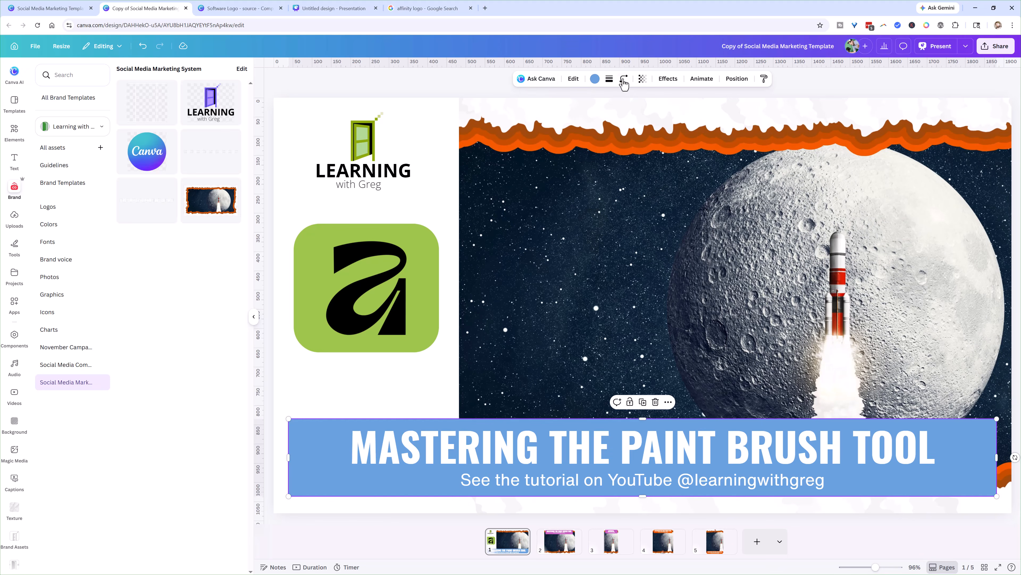
click(594, 79)
click(139, 128)
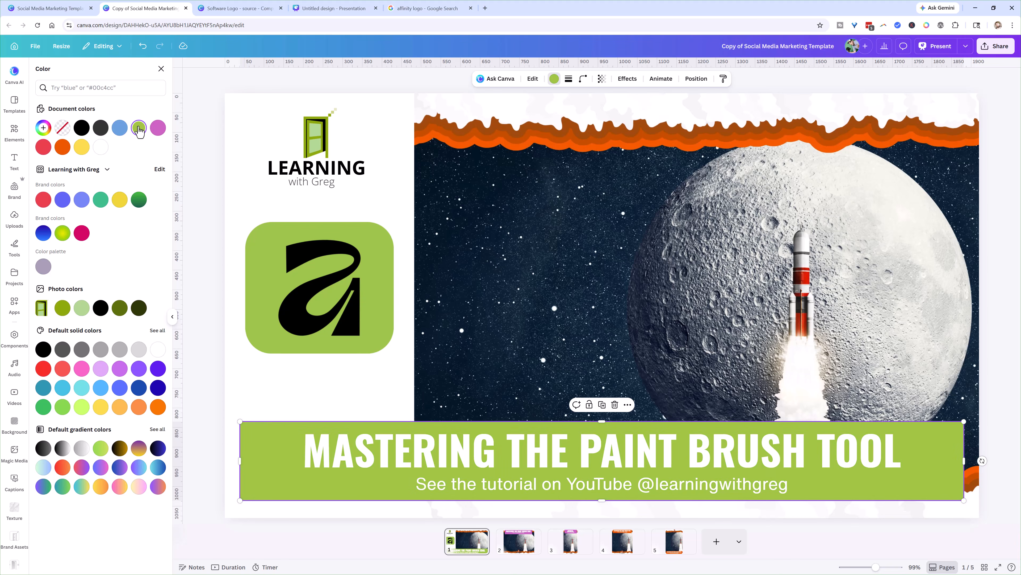
click(372, 149)
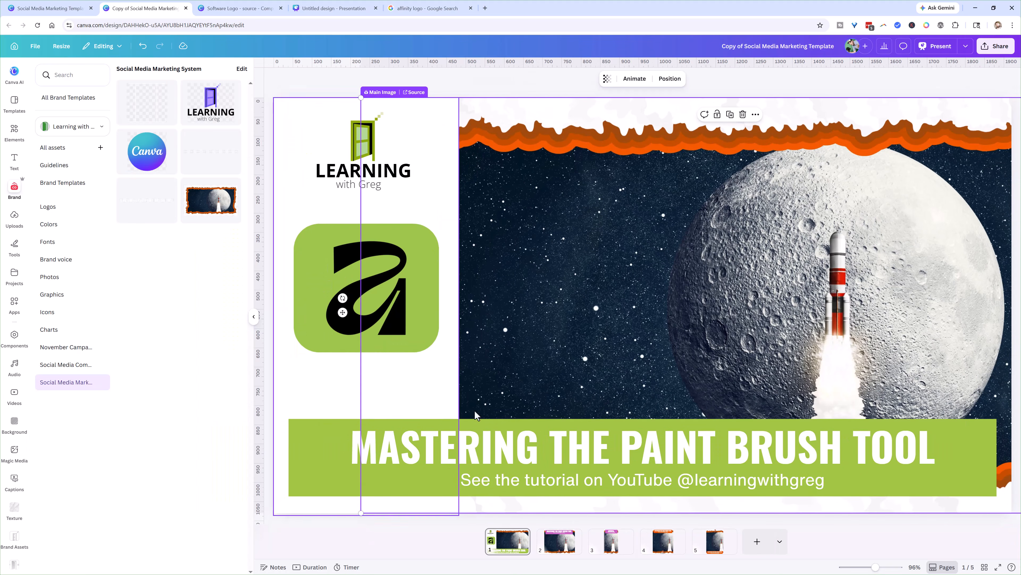
Append ", LINK IN BIO" to the Call to Action text in page 3's banner.
click(559, 541)
click(647, 476)
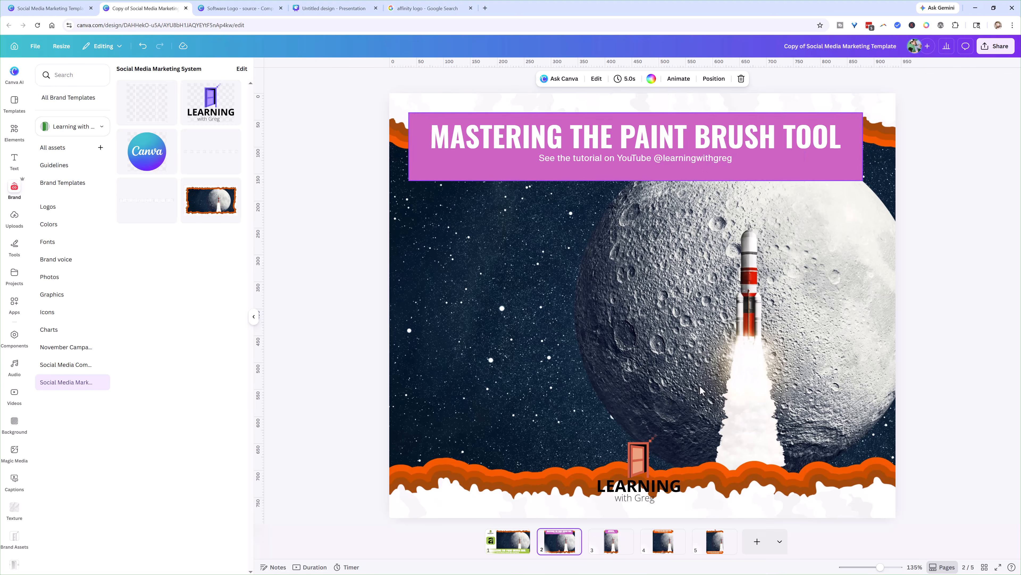
click(609, 547)
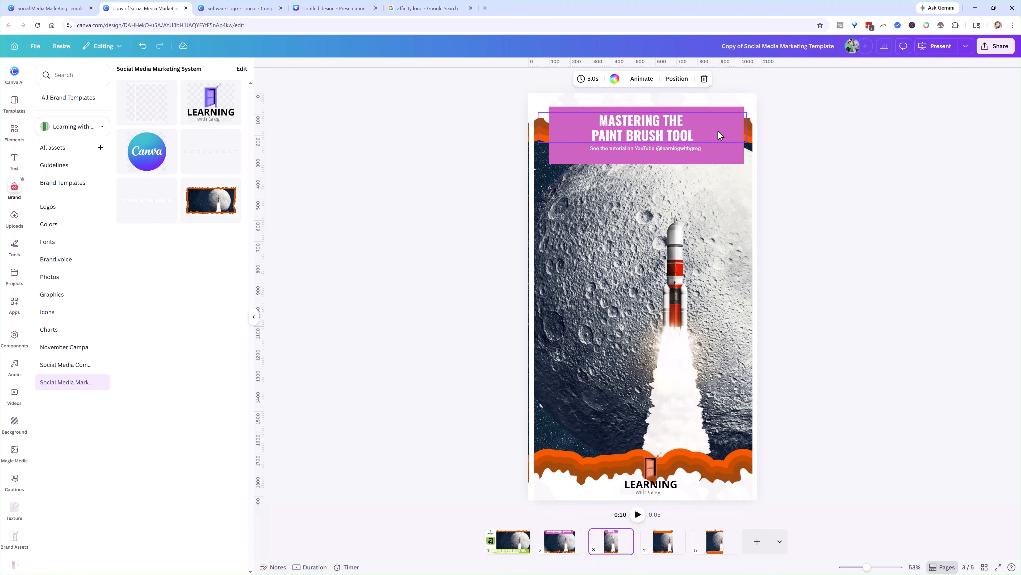
click(690, 148)
click(687, 146)
click(698, 150)
click(699, 149)
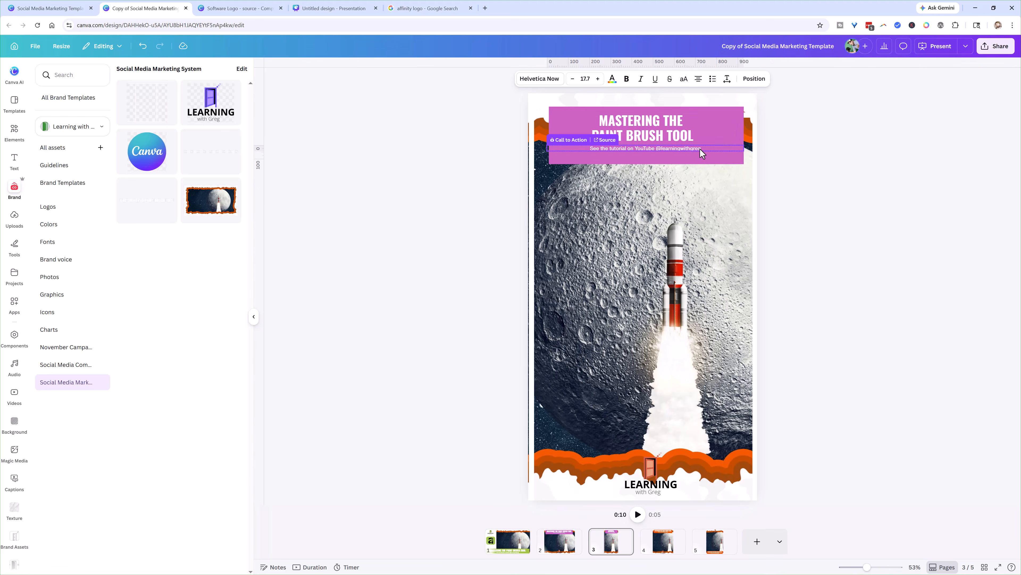
key(ctrl+a)
click(703, 149)
text(, LINK IN BIO)
click(851, 298)
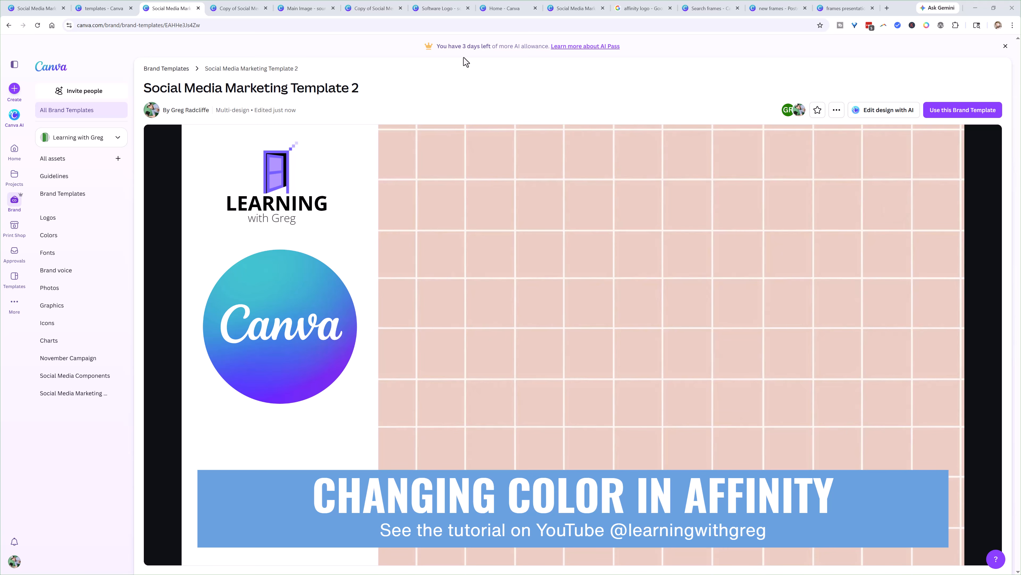
Create a new design from the Social Media Marketing Template 2 brand template and select page 1's Main Image component.
click(937, 114)
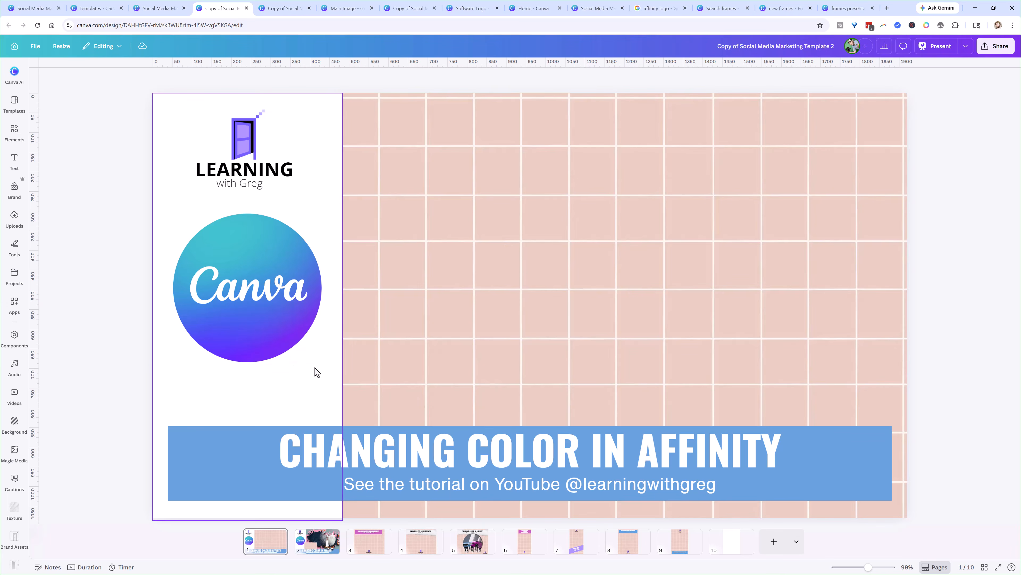
click(562, 300)
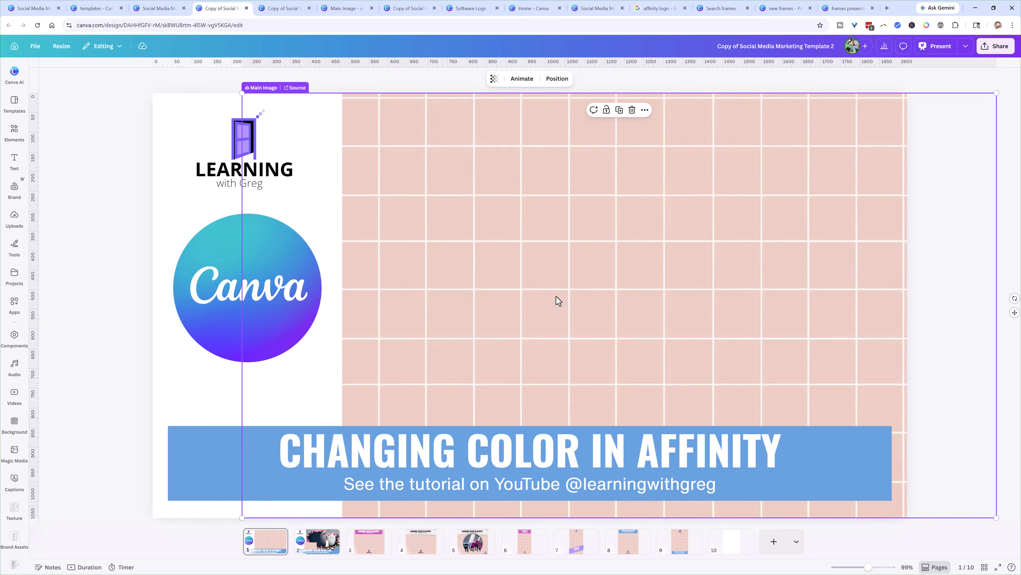
Move the small Main Image component instance on page 2 up and left, partly over the Canva logo.
click(316, 543)
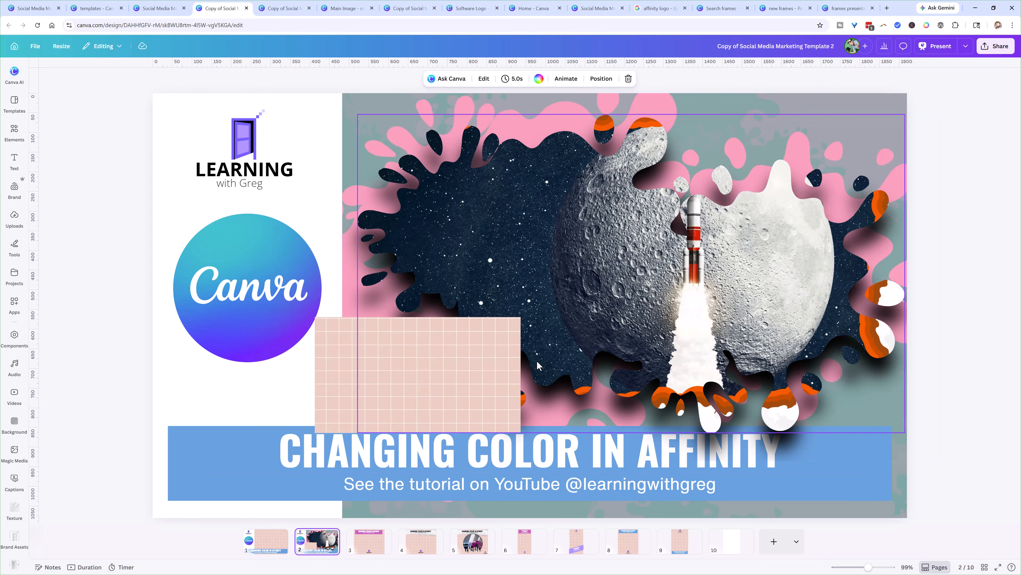
click(642, 299)
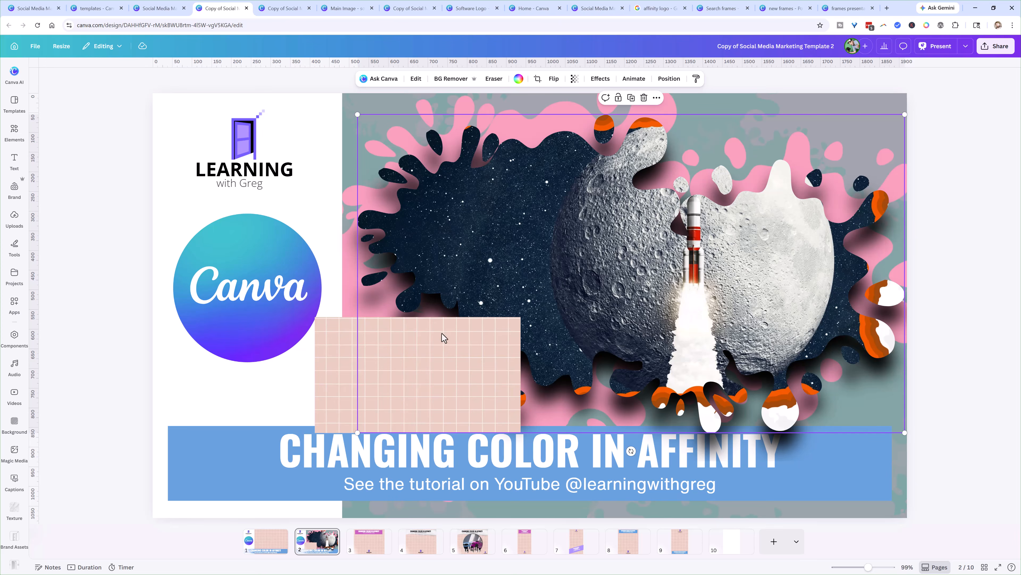
click(364, 371)
drag(364, 372, 329, 355)
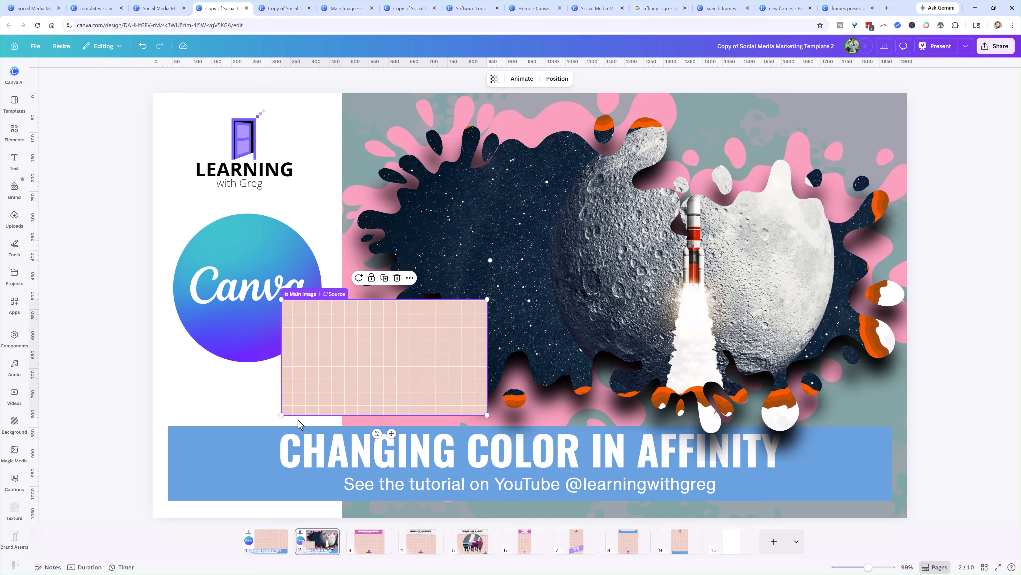
Look through the banner, torn-paper and framed-image layouts on pages 3 to 9, returning to page 7's slanted banner.
click(374, 550)
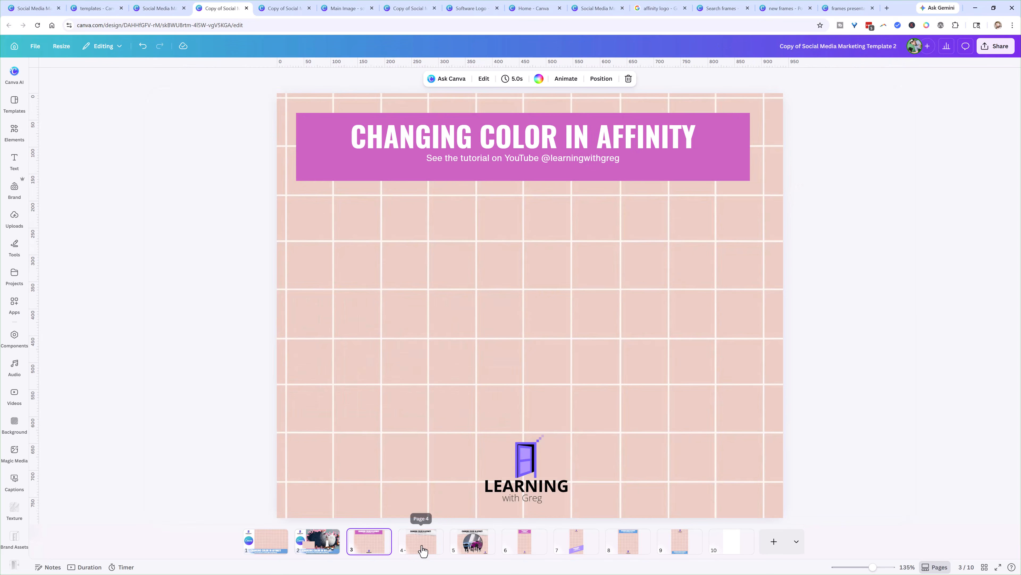
click(420, 547)
click(473, 547)
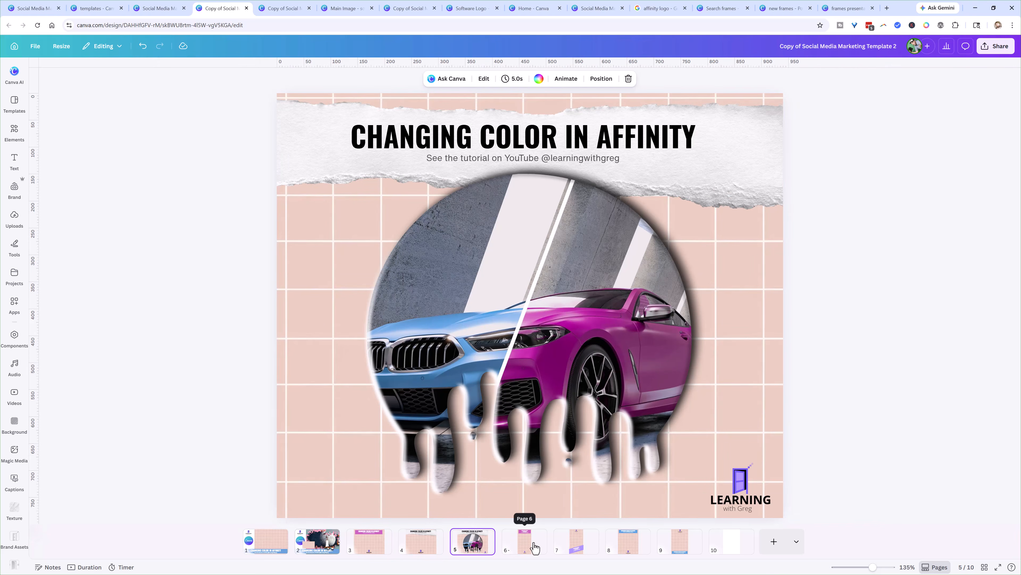
click(524, 547)
click(576, 546)
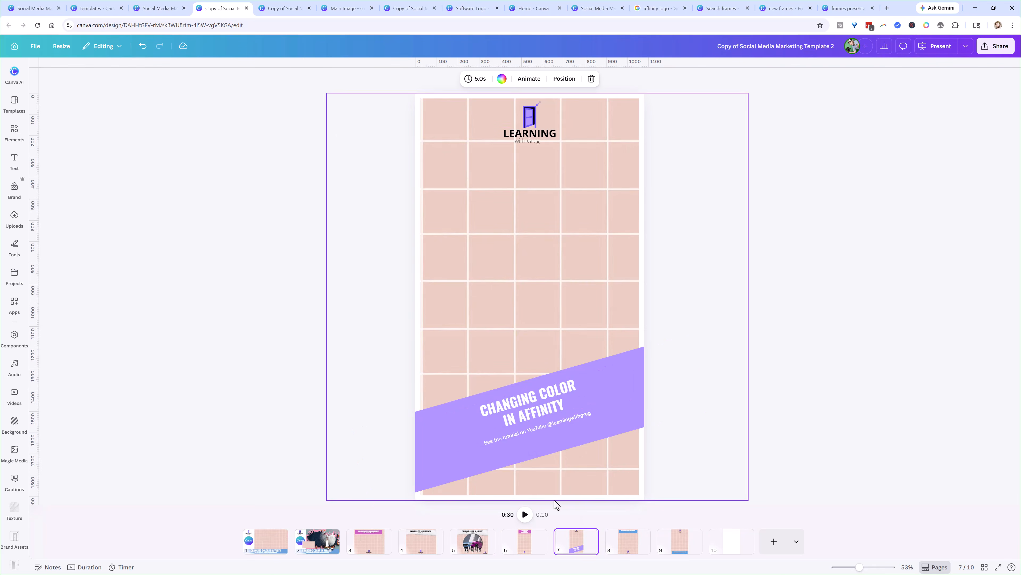
click(627, 542)
click(681, 549)
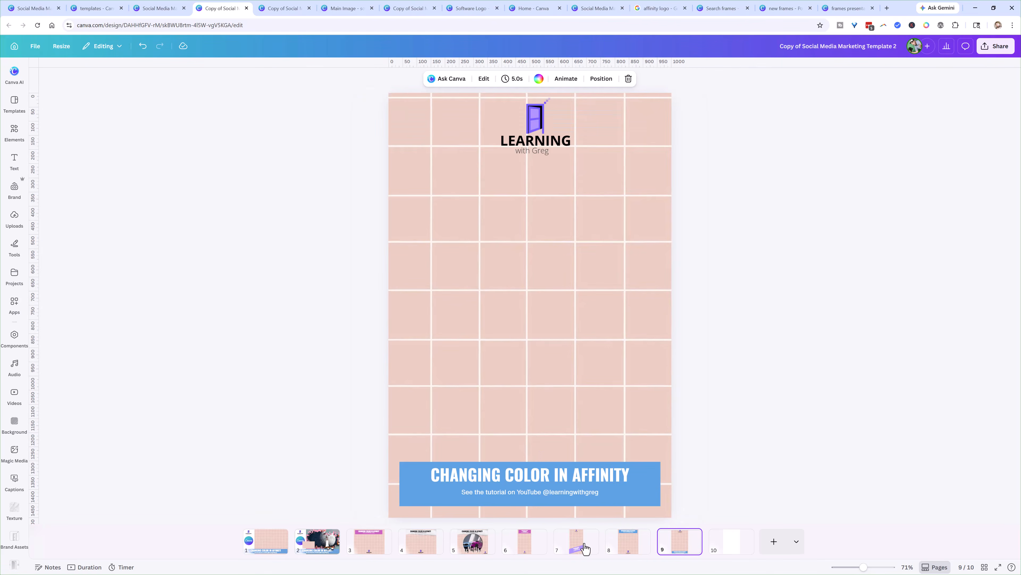
click(575, 548)
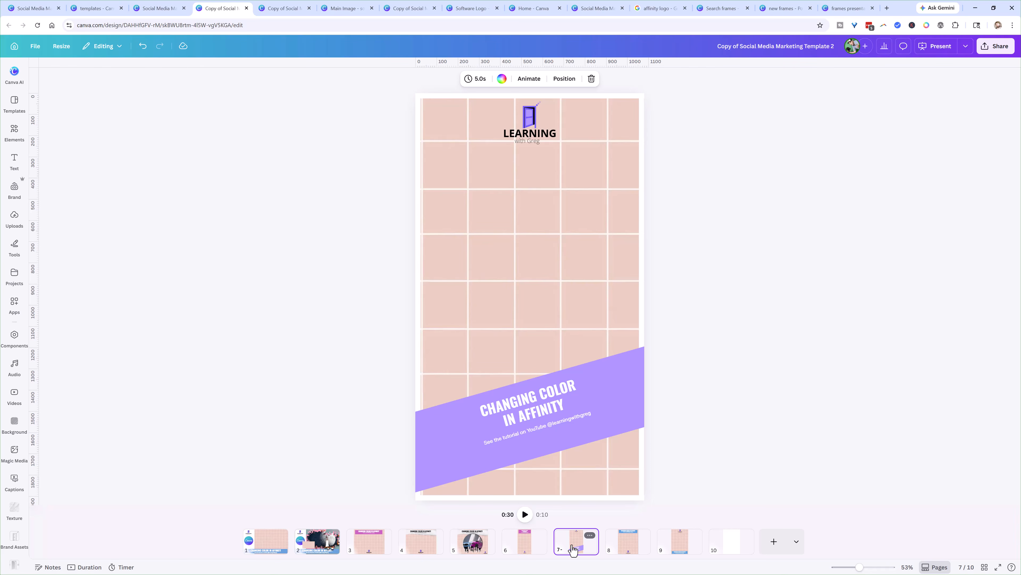
Open the source of page 1's Main Image component and replace its grid placeholder with the uploaded tiger photo.
click(274, 541)
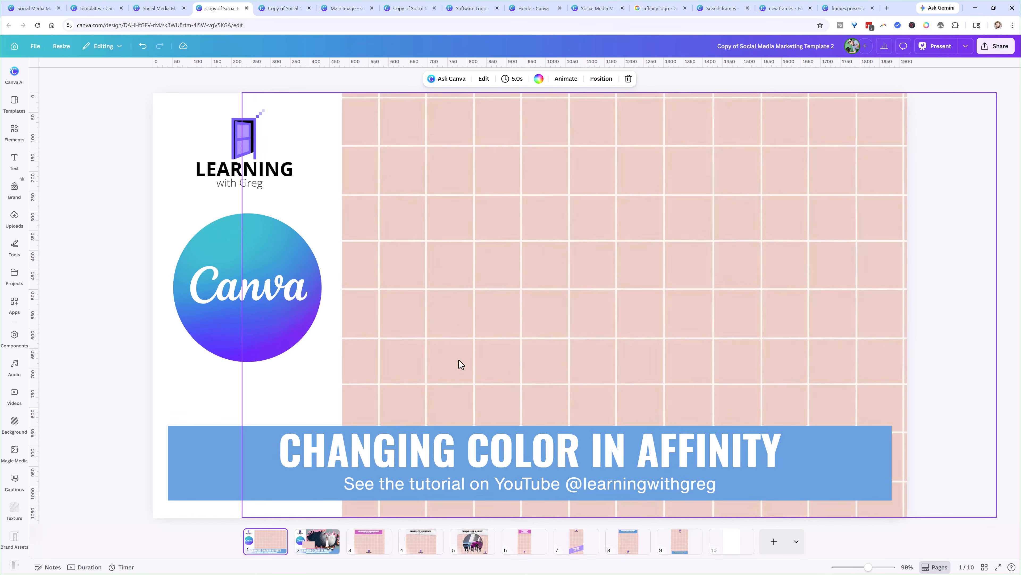
click(541, 264)
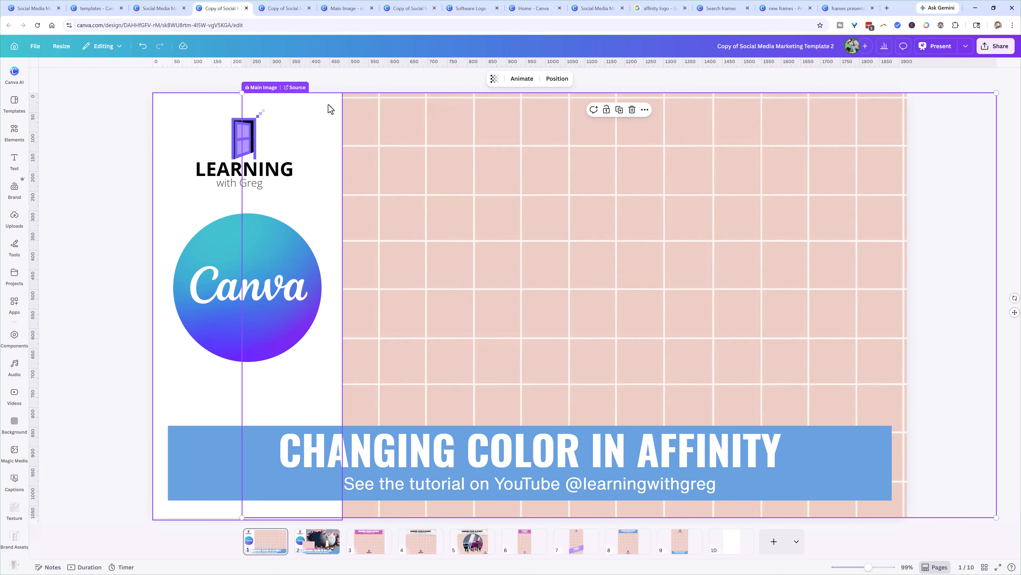
click(296, 88)
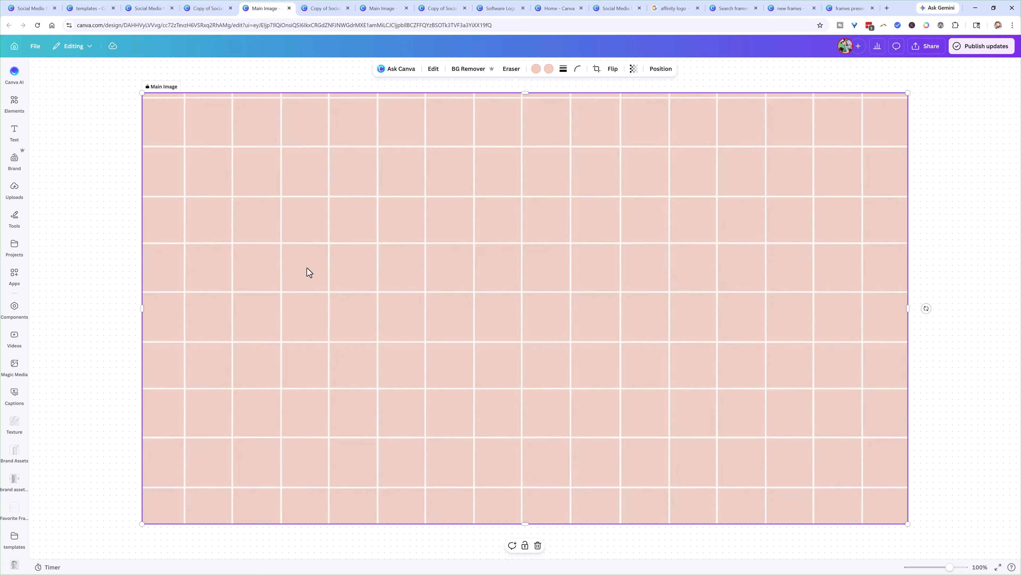
click(13, 190)
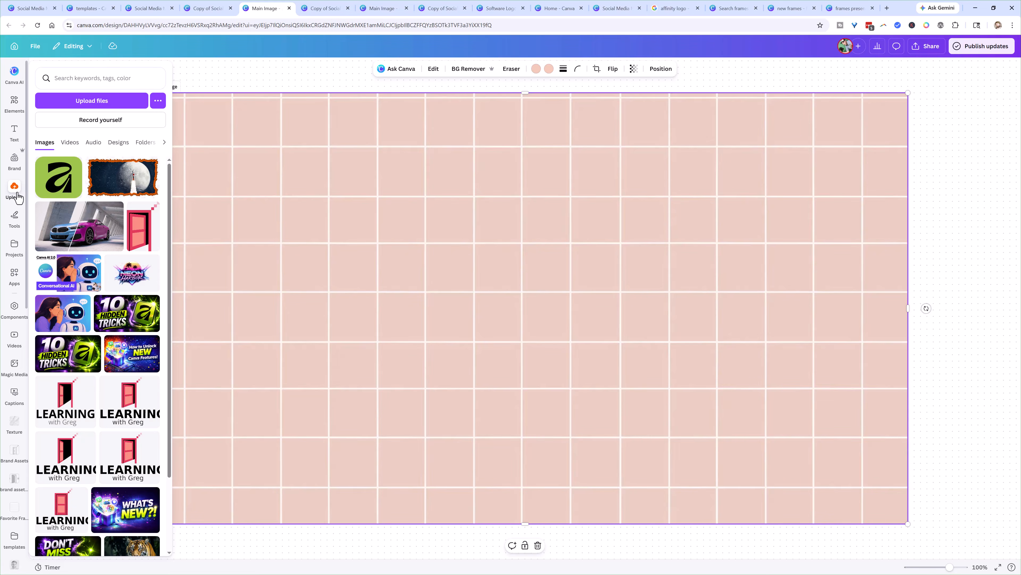
scroll(121, 362, down, 4)
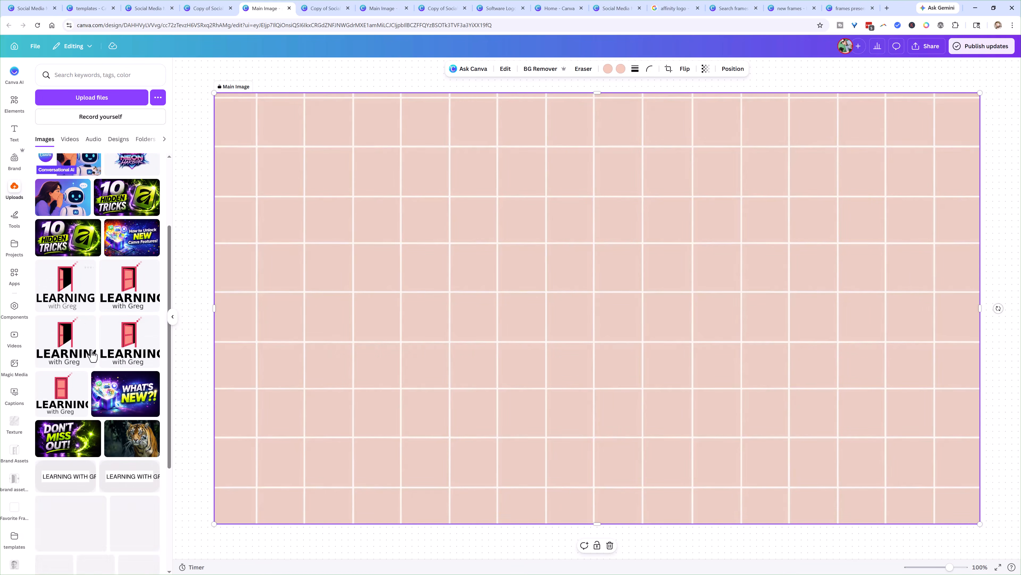
drag(126, 432, 352, 351)
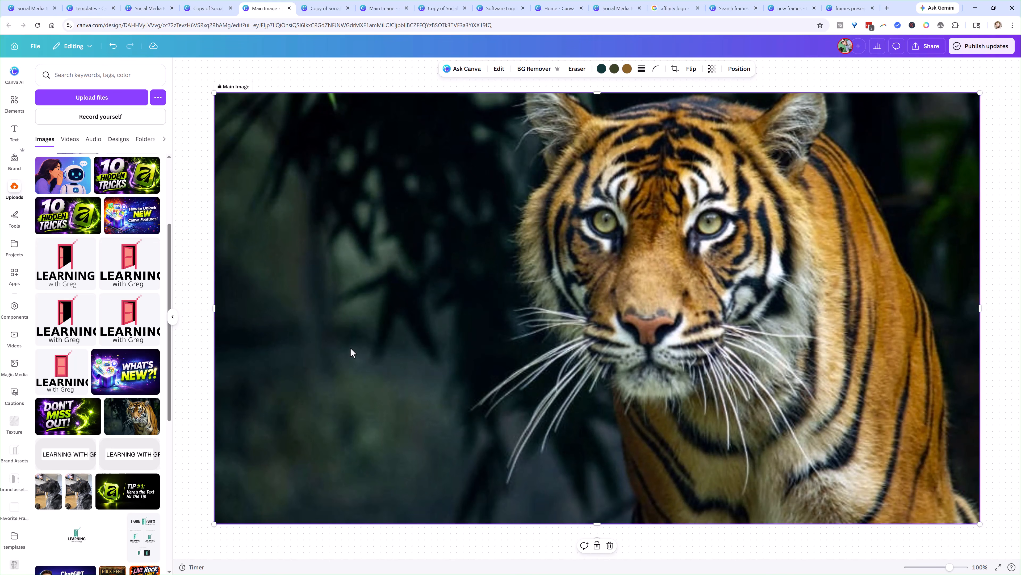
Publish the Main Image component's update and apply it to all its instances in Copy of Social Media Marketing Template 2.
click(987, 48)
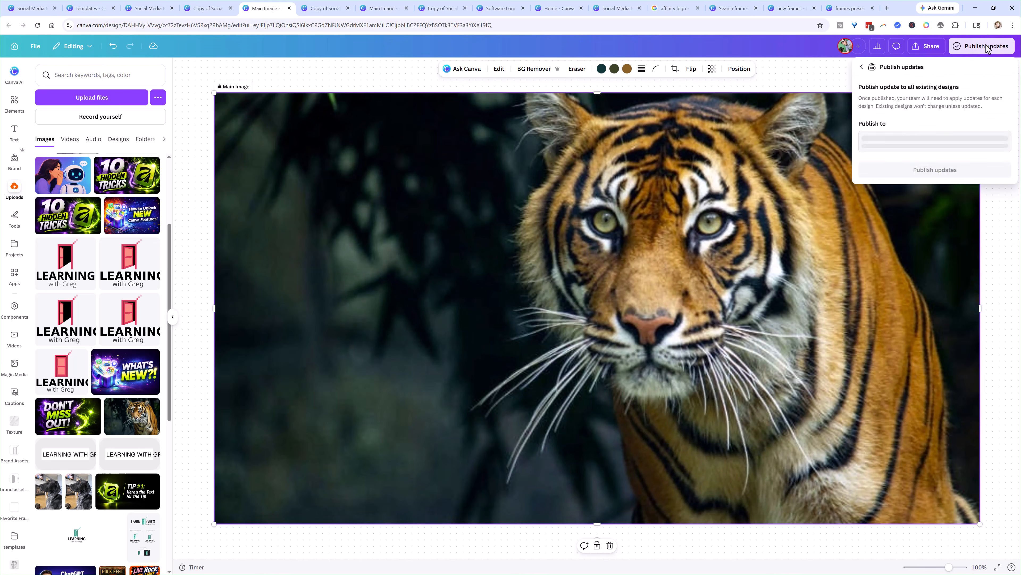
click(928, 170)
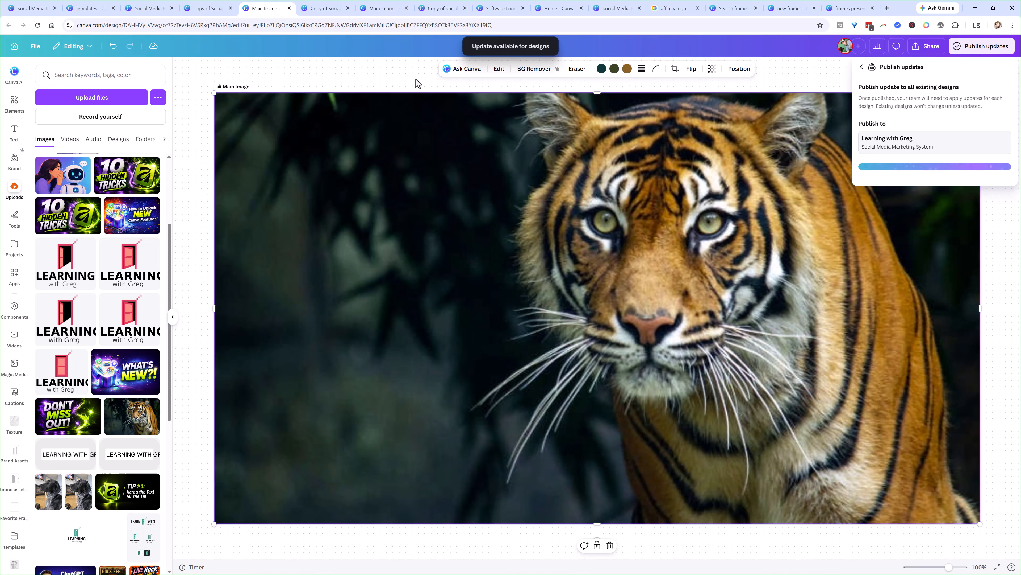
click(205, 8)
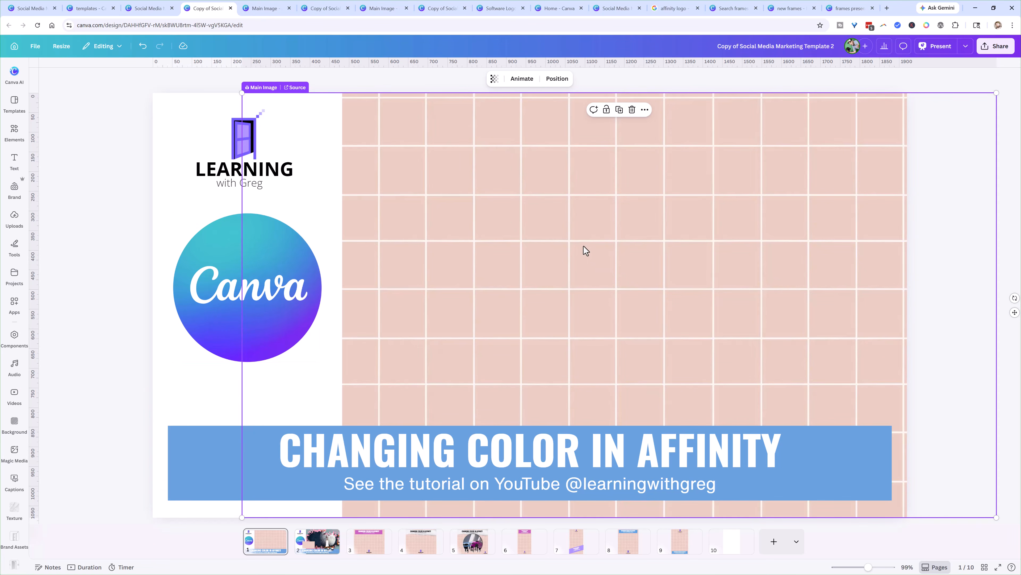
click(513, 205)
click(360, 91)
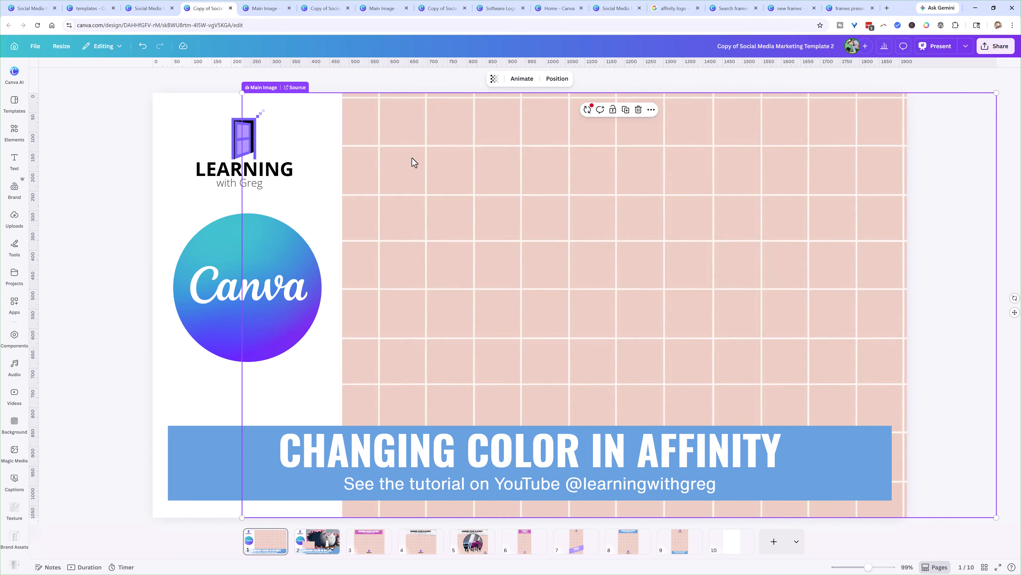
click(589, 108)
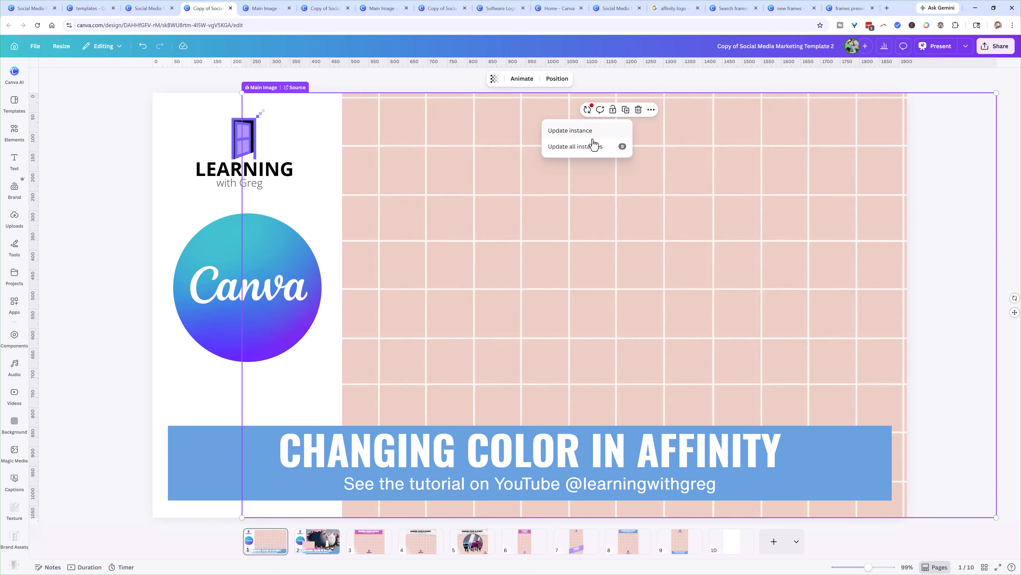
click(617, 154)
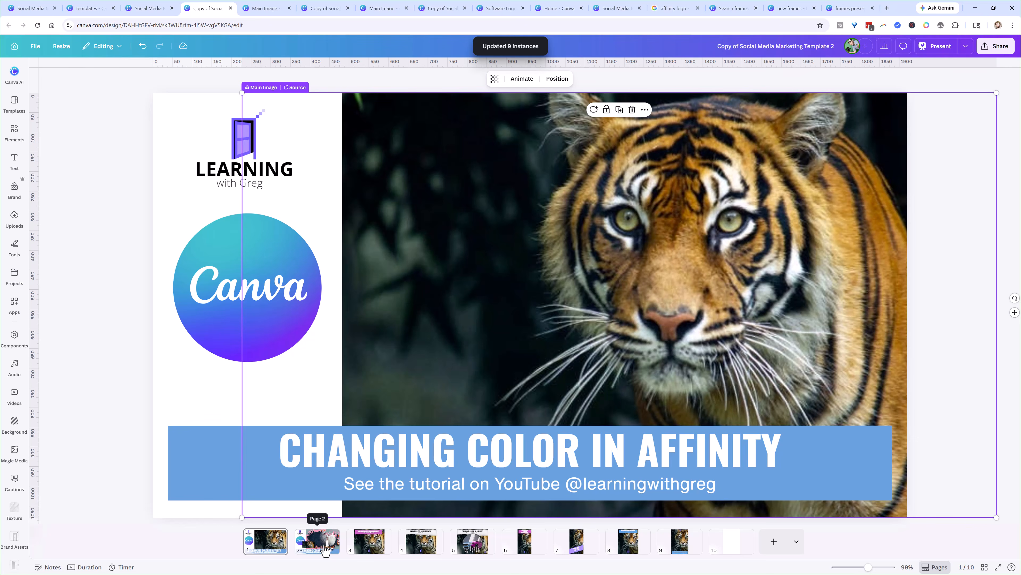
Detach page 2's small tiger image from its component and place it in the paint-splatter frame.
click(320, 547)
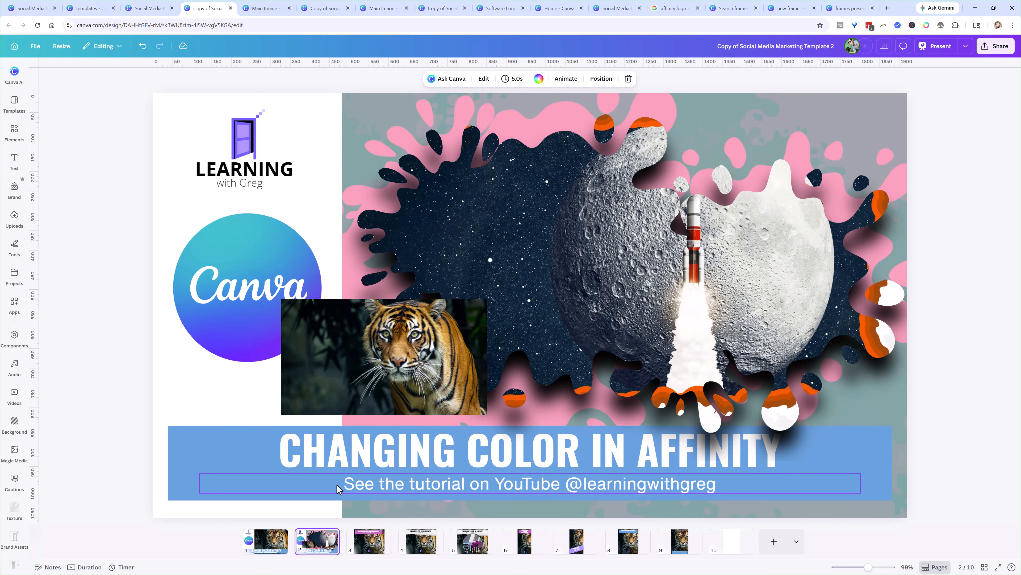
click(648, 240)
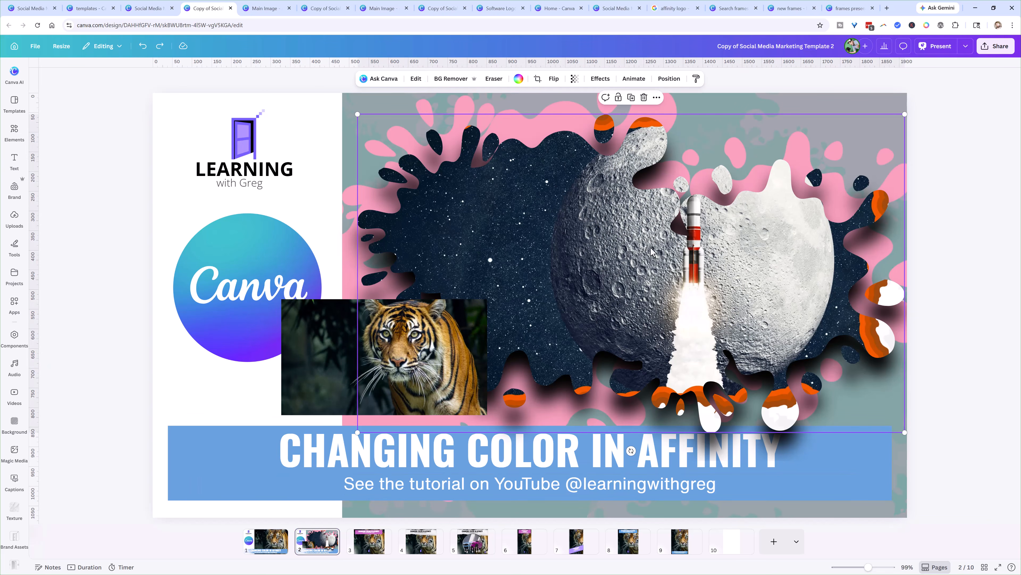
click(312, 365)
drag(316, 364, 230, 357)
right_click(280, 353)
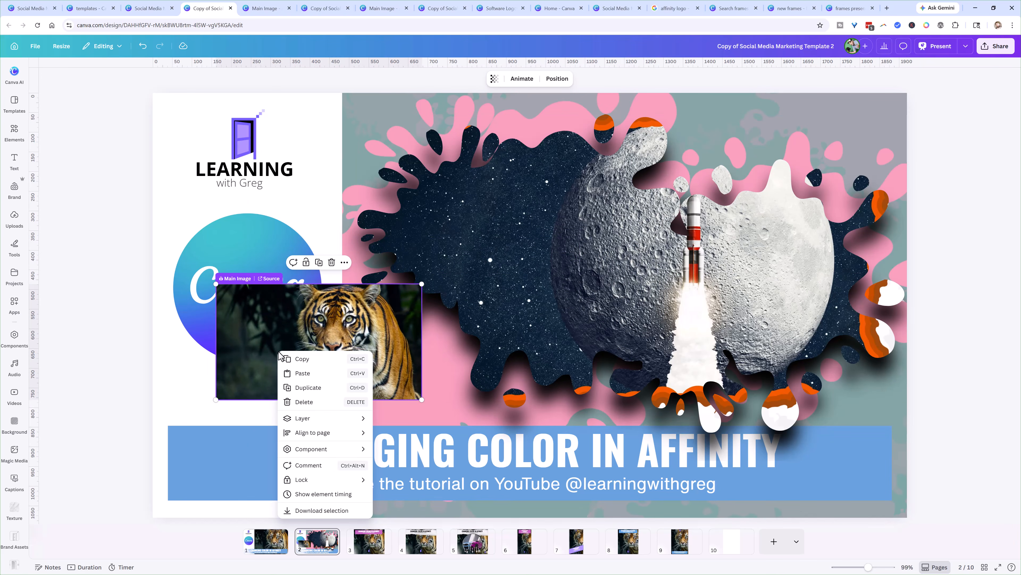
mouse_move(346, 449)
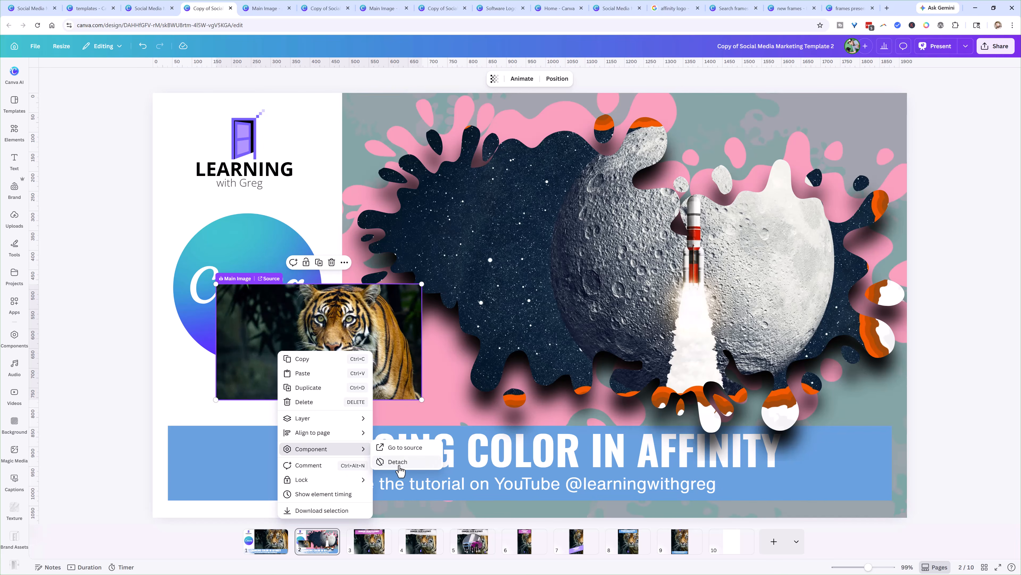
click(393, 461)
drag(297, 346, 584, 292)
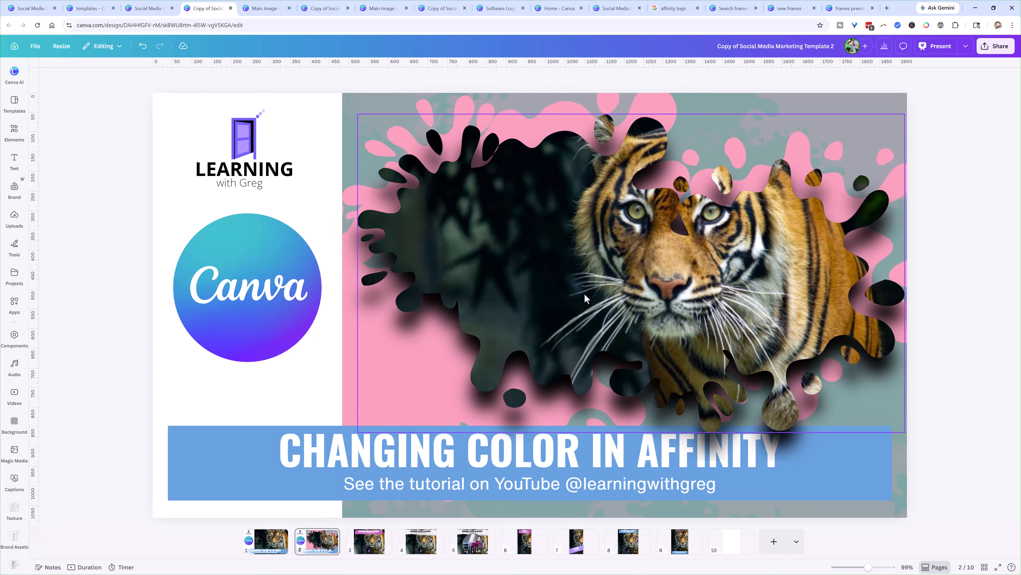
Enlarge and reposition the tiger photo inside page 2's splatter frame so its face sits near the frame's middle.
double_click(427, 233)
drag(427, 231, 494, 287)
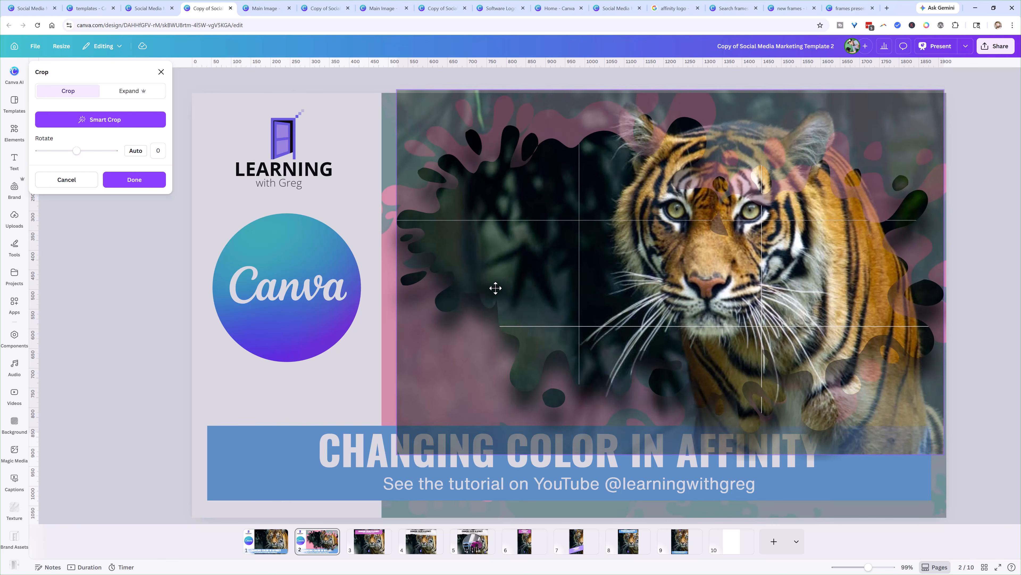
drag(393, 109, 292, 69)
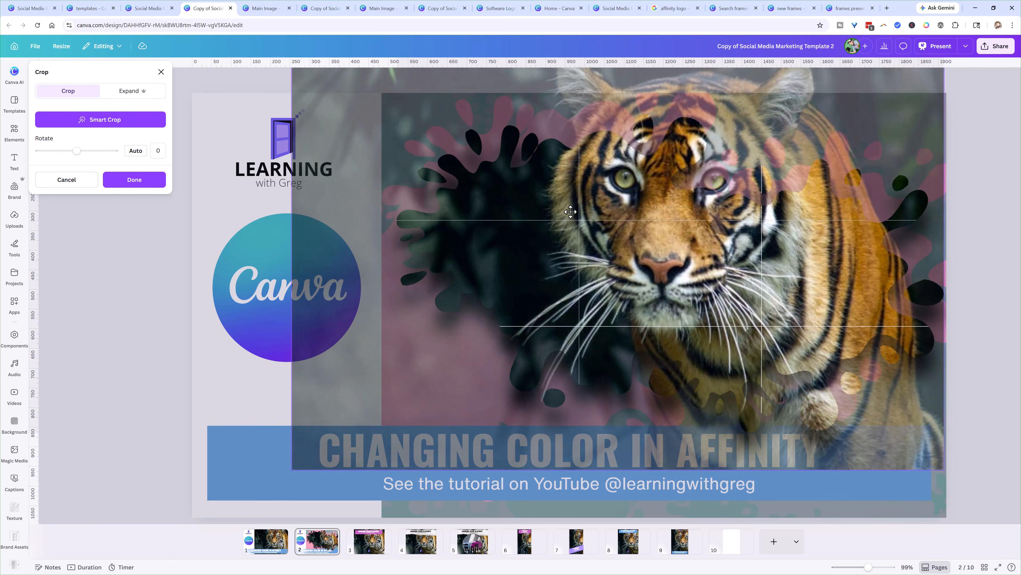
drag(569, 211, 548, 294)
click(150, 285)
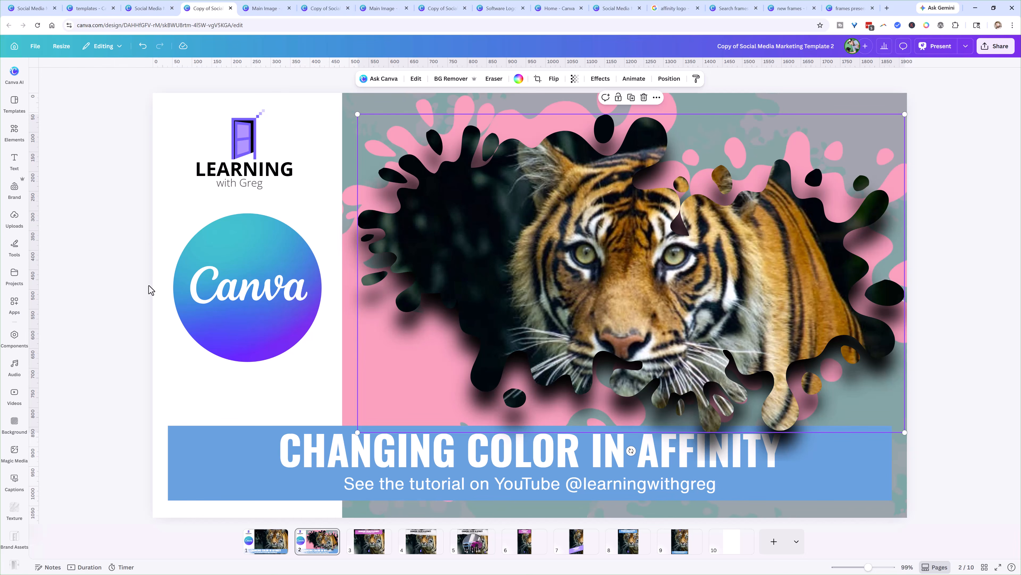
Open the source of page 5's image in frame 001 component and replace the car picture with the uploaded tiger photo.
click(373, 554)
click(420, 553)
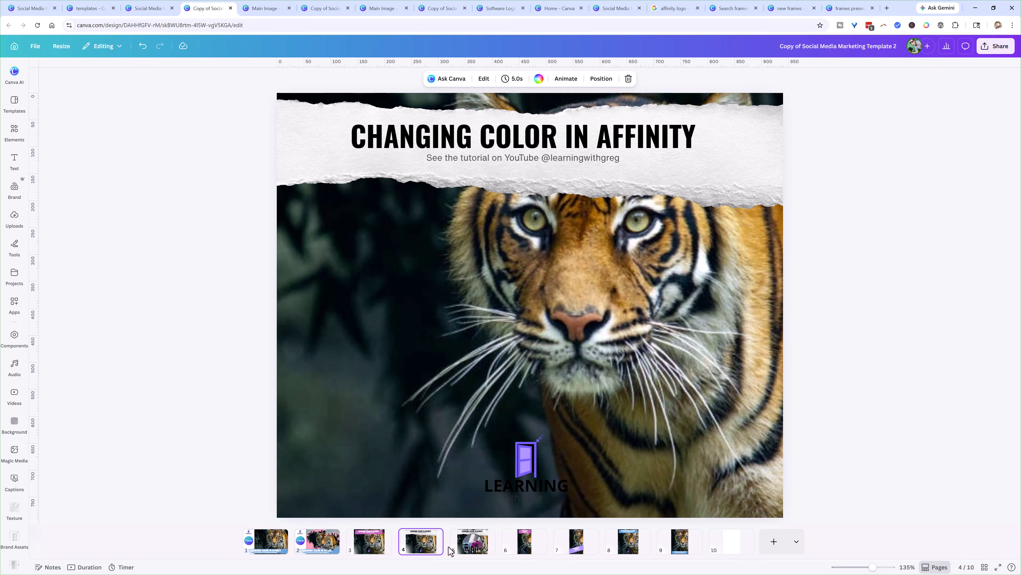
click(456, 548)
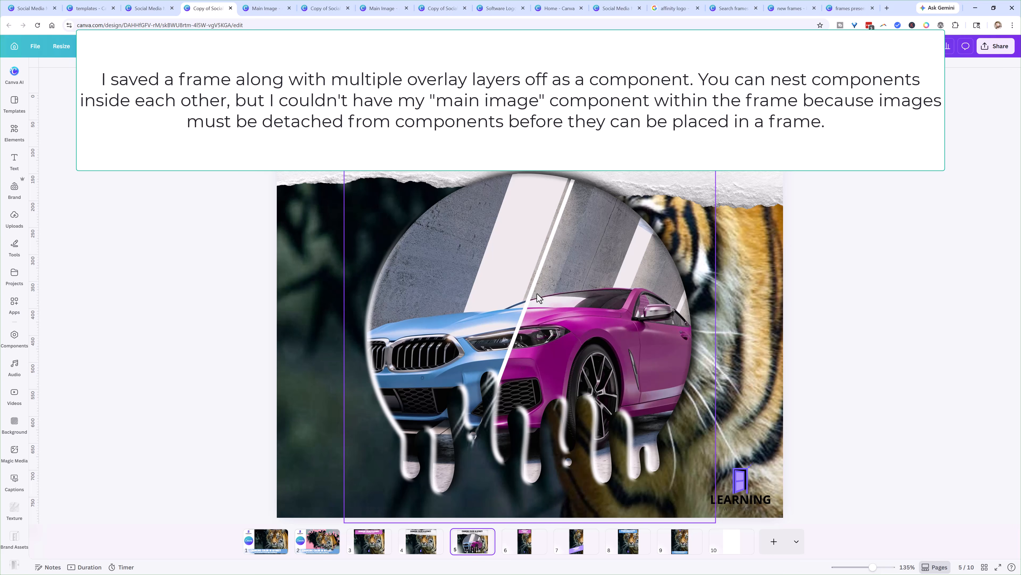
click(537, 252)
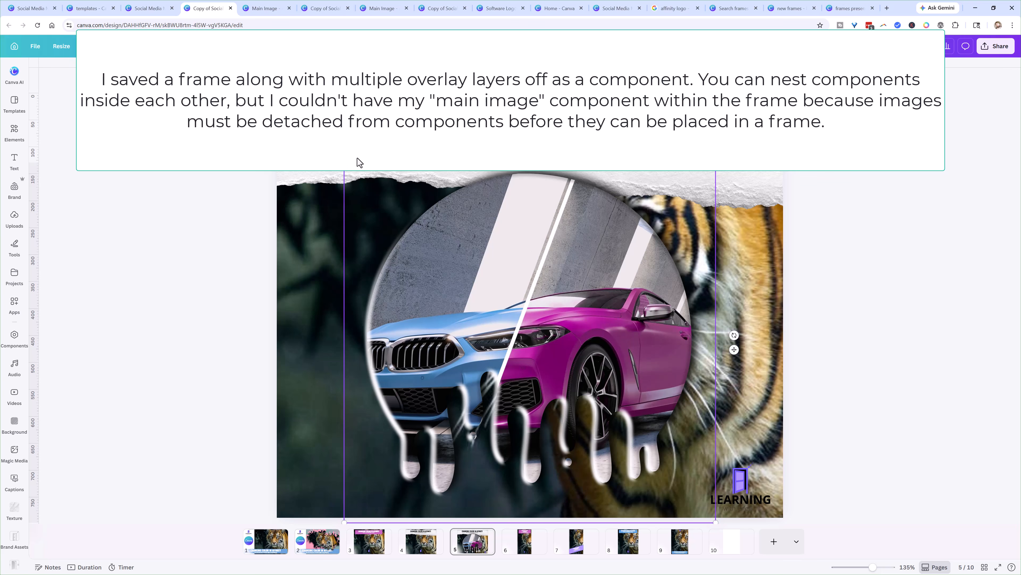
click(415, 156)
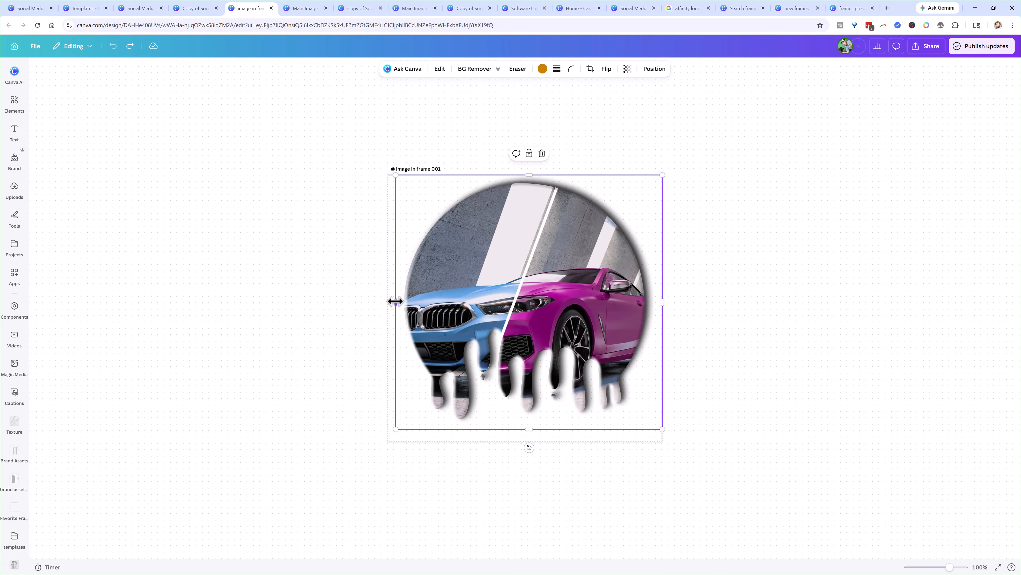
drag(396, 301, 453, 302)
click(14, 189)
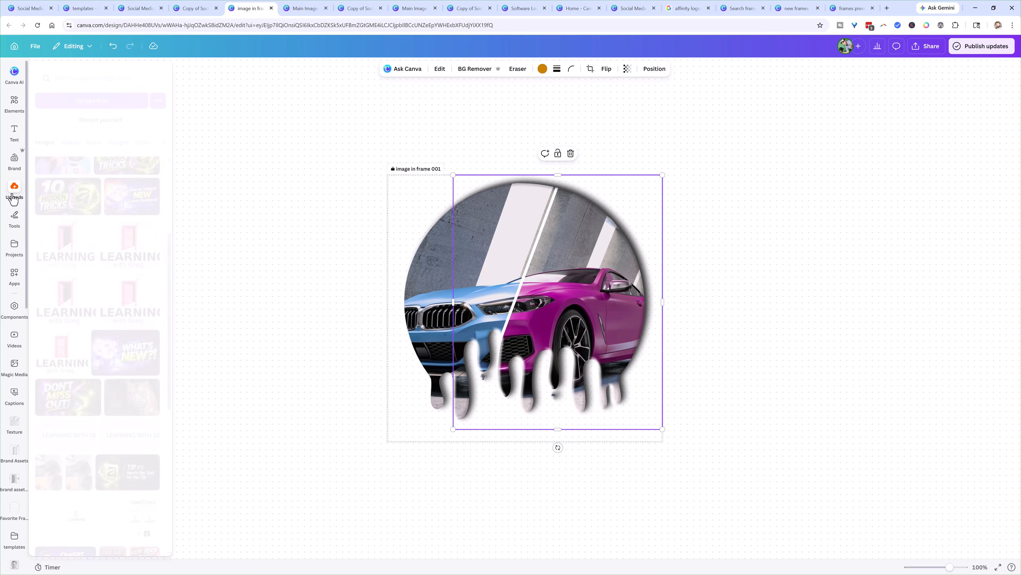
drag(136, 403, 463, 301)
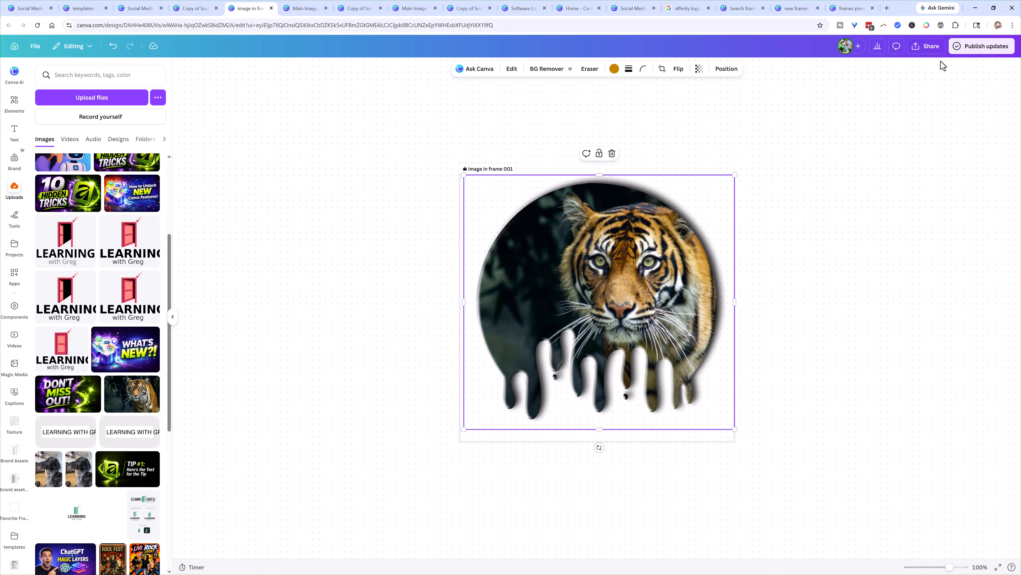
Publish the image in frame 001 component's update and apply it to the instance on page 5.
click(965, 46)
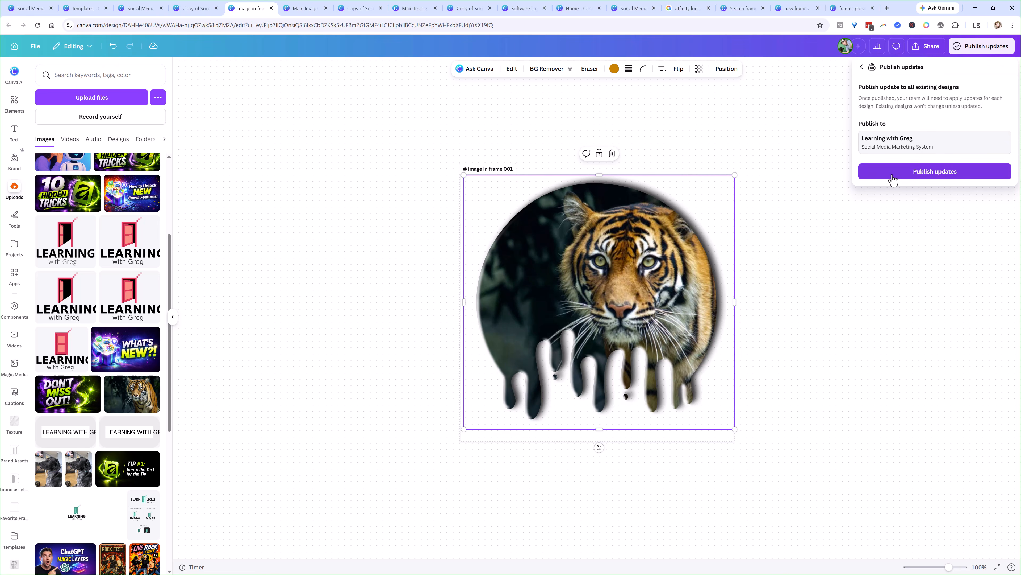
click(894, 179)
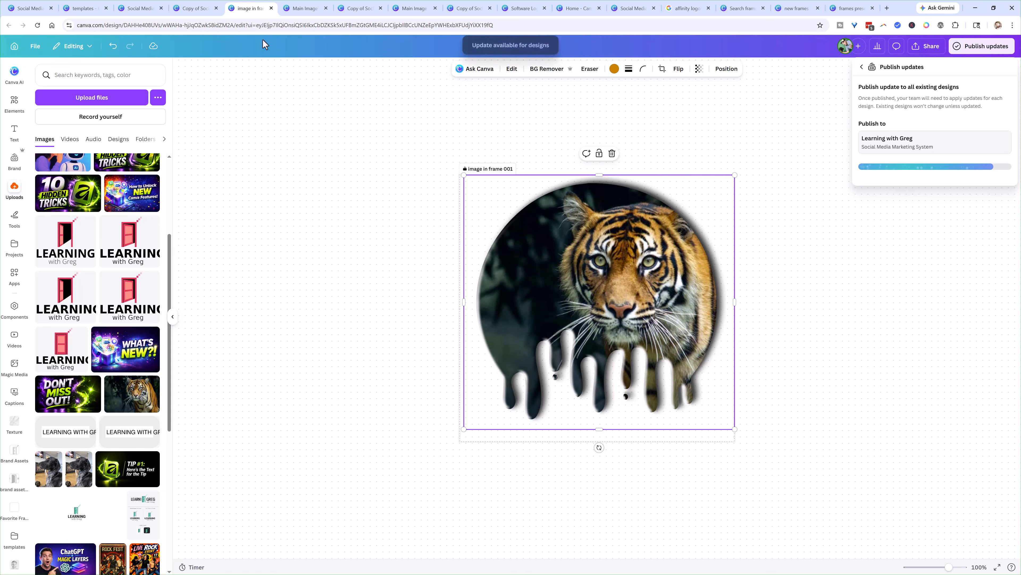
click(195, 8)
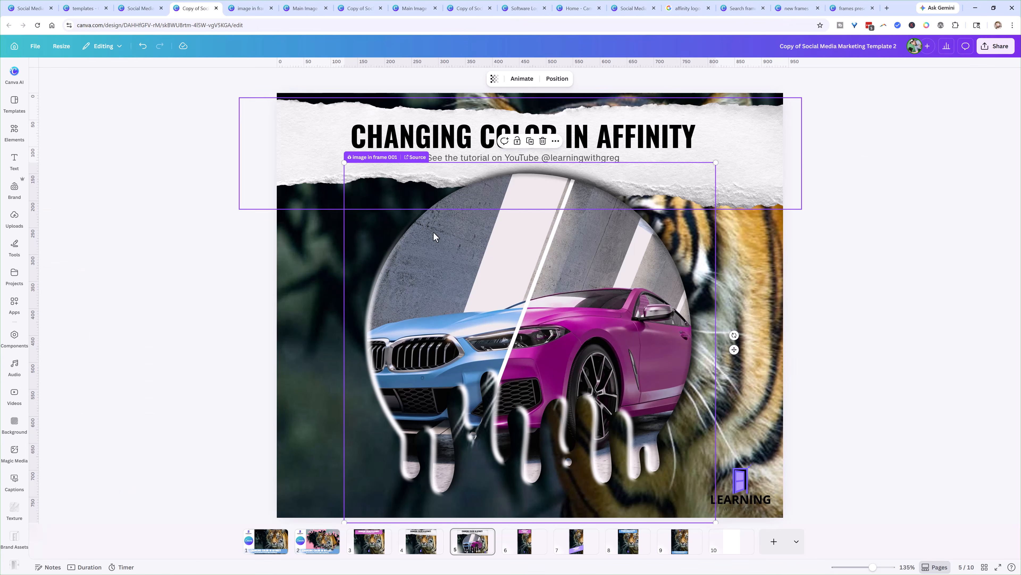
click(511, 260)
drag(442, 201, 441, 206)
click(503, 279)
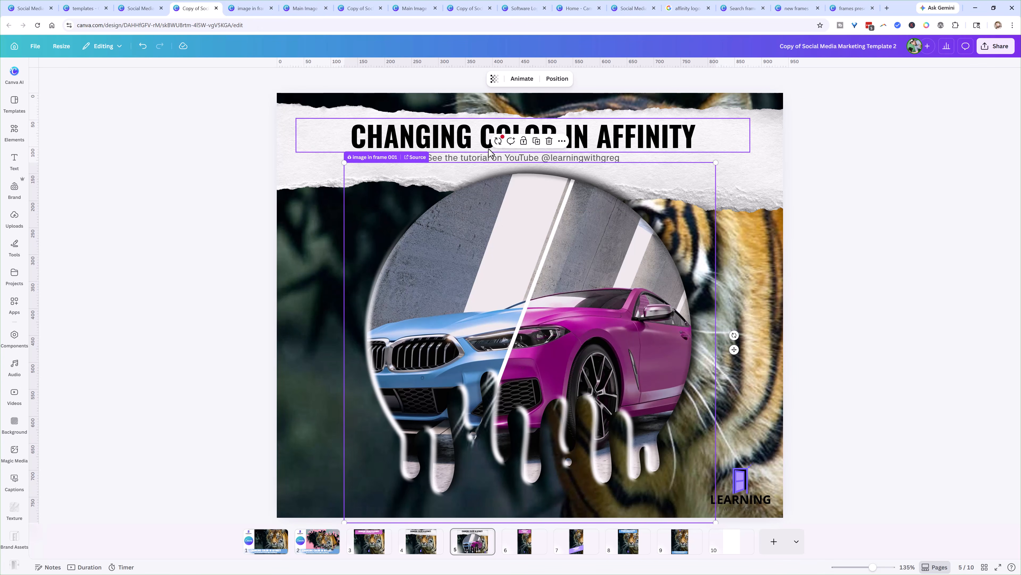
click(498, 141)
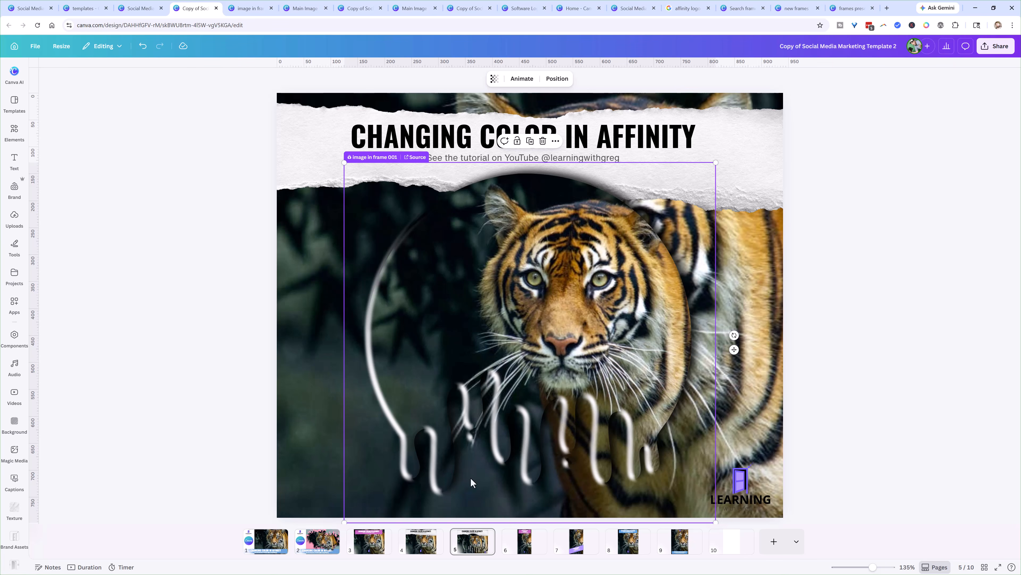
Review the tiger image across the design's splatter, dripping-frame, torn-paper and banner pages, ending on page 2.
click(318, 543)
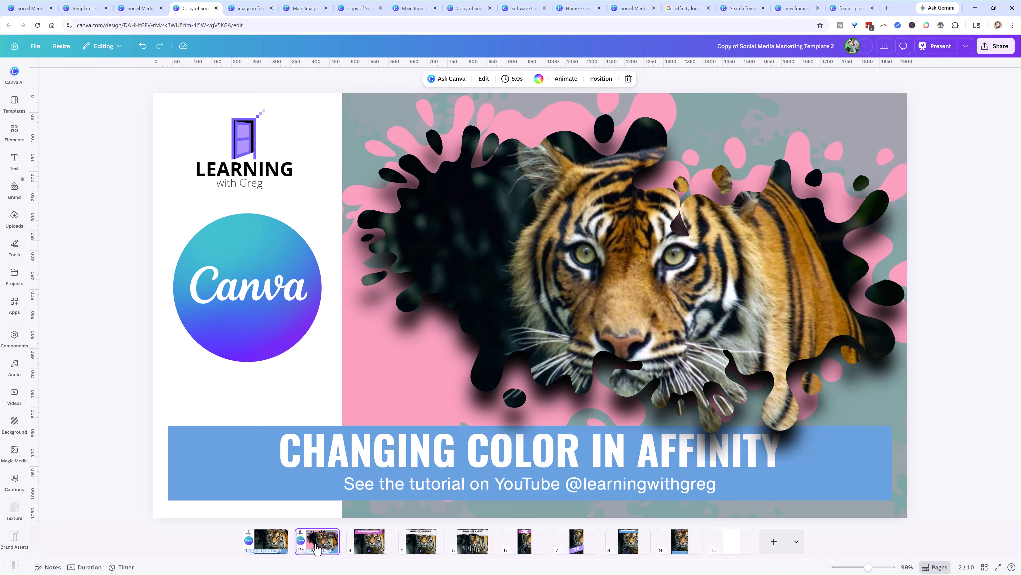
click(472, 542)
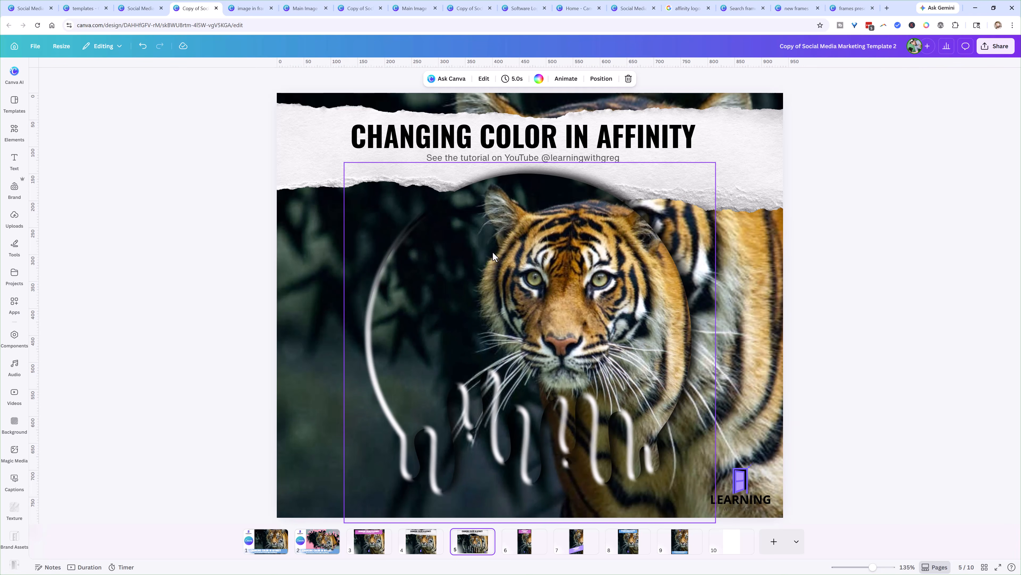
click(505, 240)
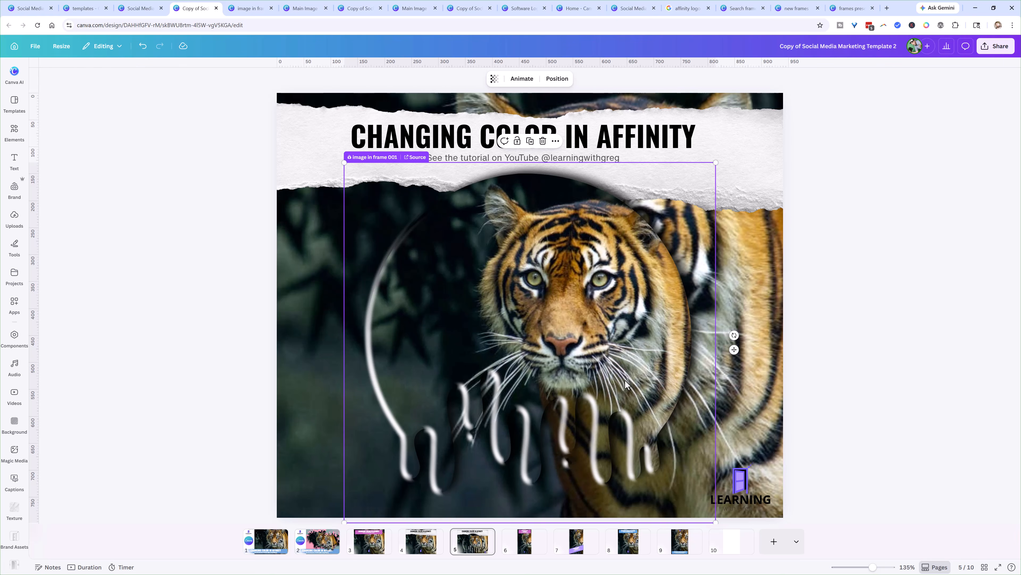
click(628, 541)
click(684, 552)
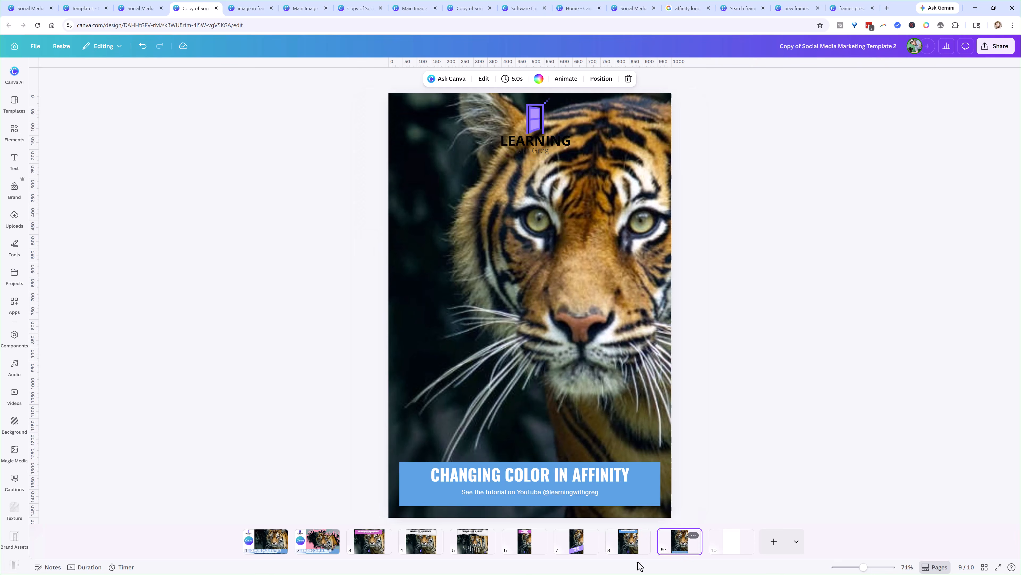
click(525, 551)
click(472, 548)
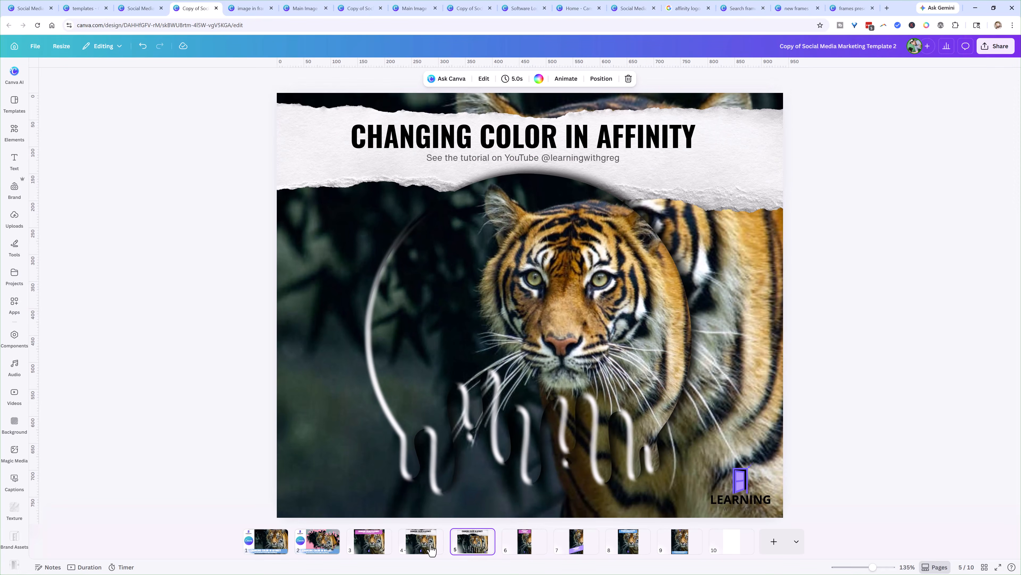
click(428, 550)
click(371, 551)
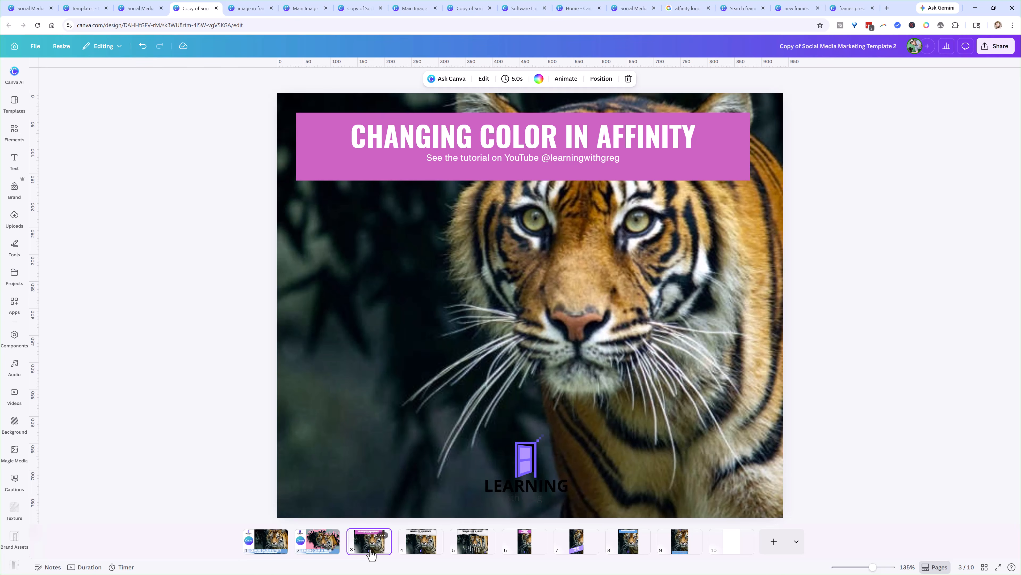
click(332, 552)
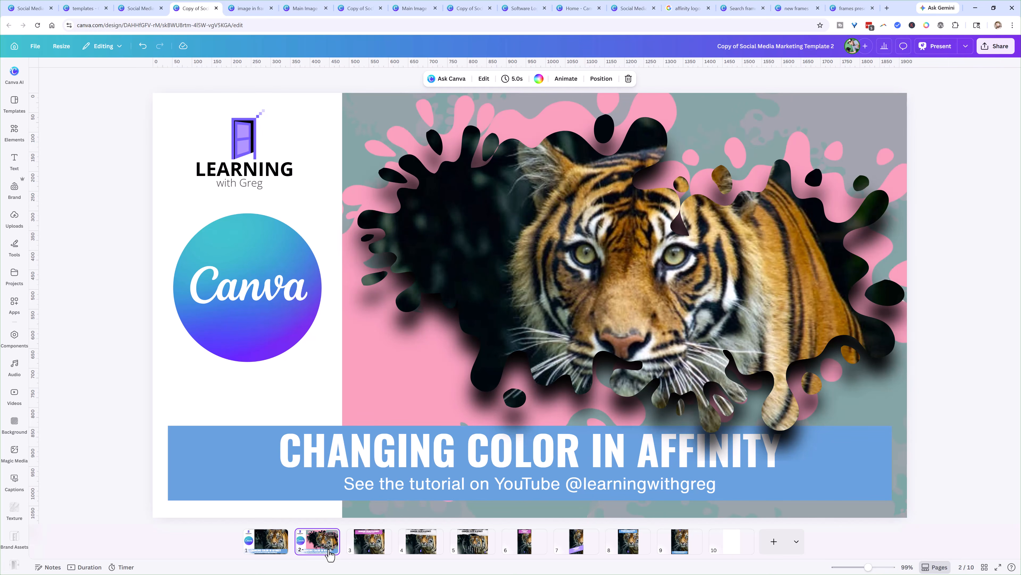